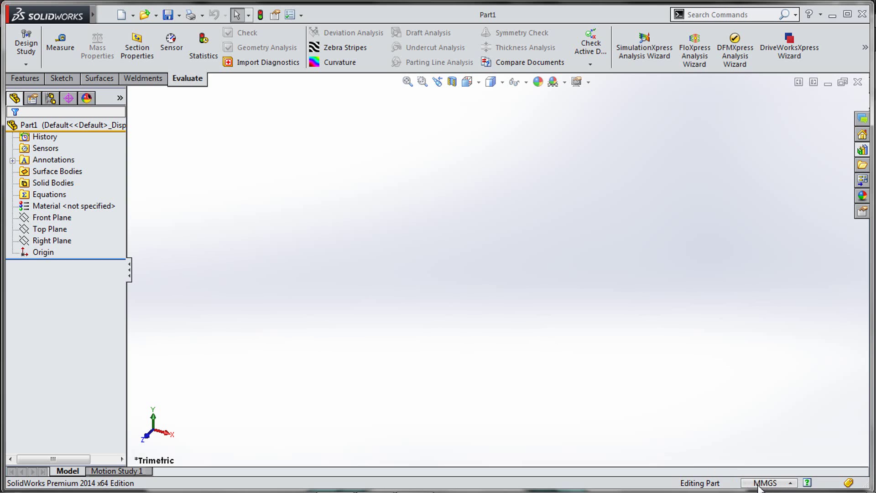
Set the part's unit system to MMGS (millimeter, gram, second) and check it in the document's unit properties
{"action": "left_click", "coordinate": [790, 486]}
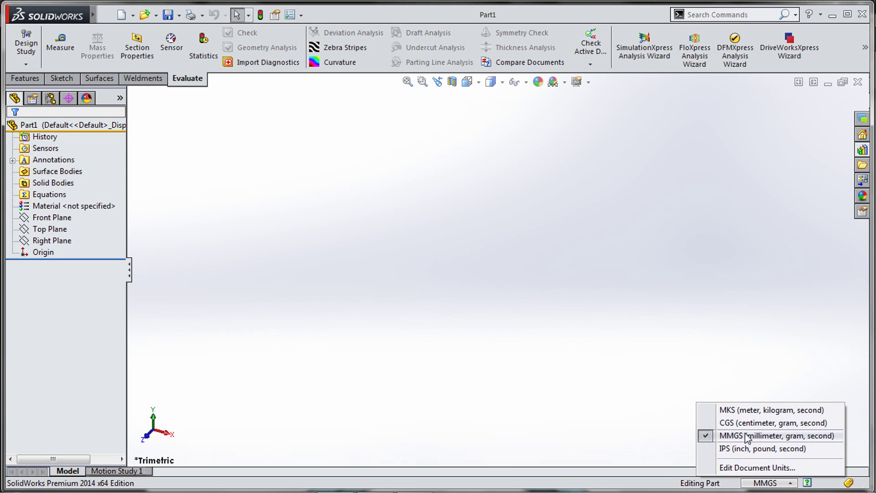
{"action": "left_click", "coordinate": [804, 438]}
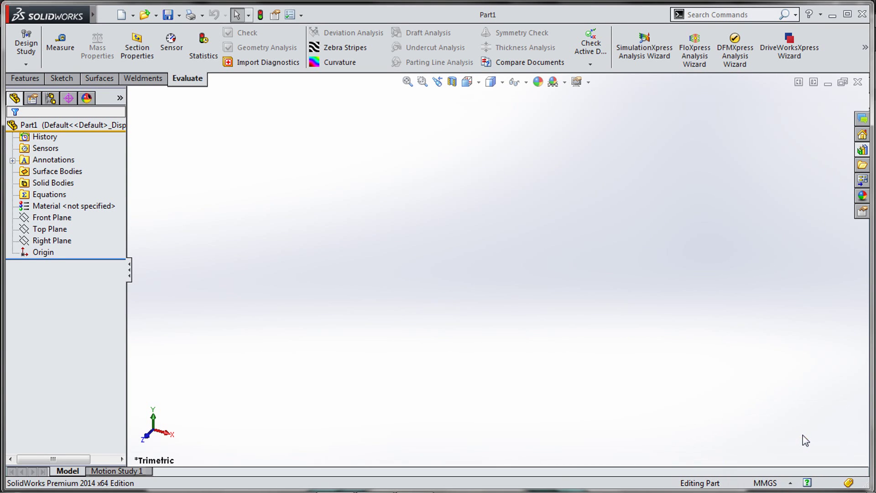
{"action": "left_click", "coordinate": [301, 15]}
{"action": "left_click", "coordinate": [305, 26]}
{"action": "left_click", "coordinate": [225, 49]}
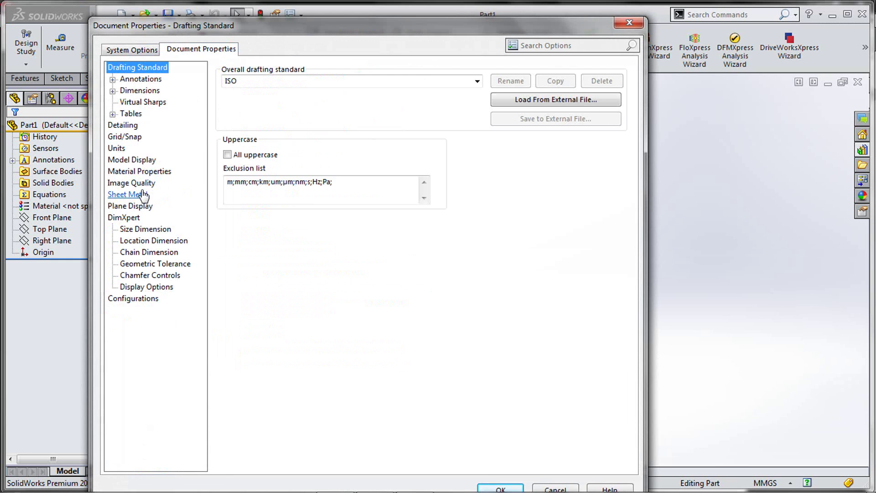
{"action": "left_click", "coordinate": [120, 149]}
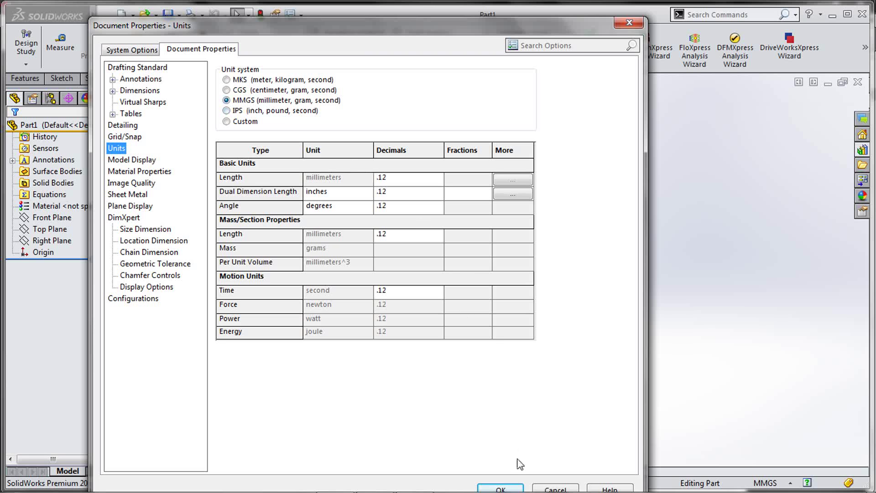
{"action": "left_click", "coordinate": [506, 487]}
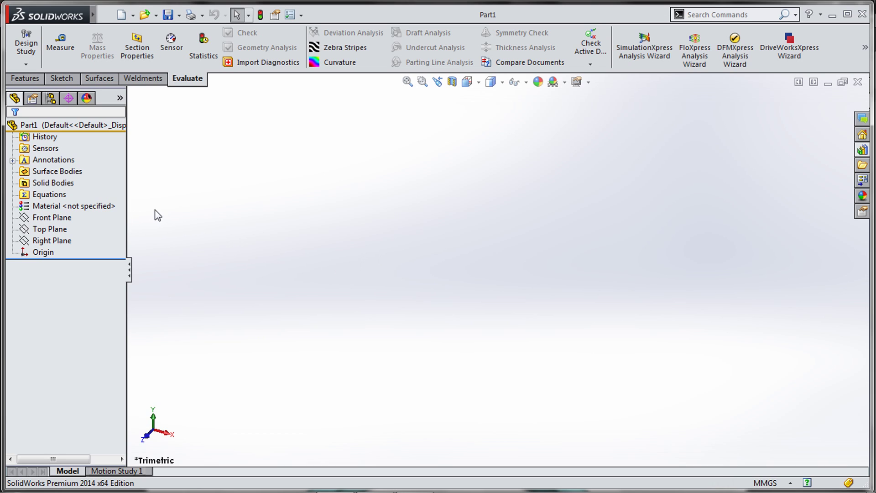
Assign the Alloy Steel material from the Steel category to the part
{"action": "left_click", "coordinate": [105, 209]}
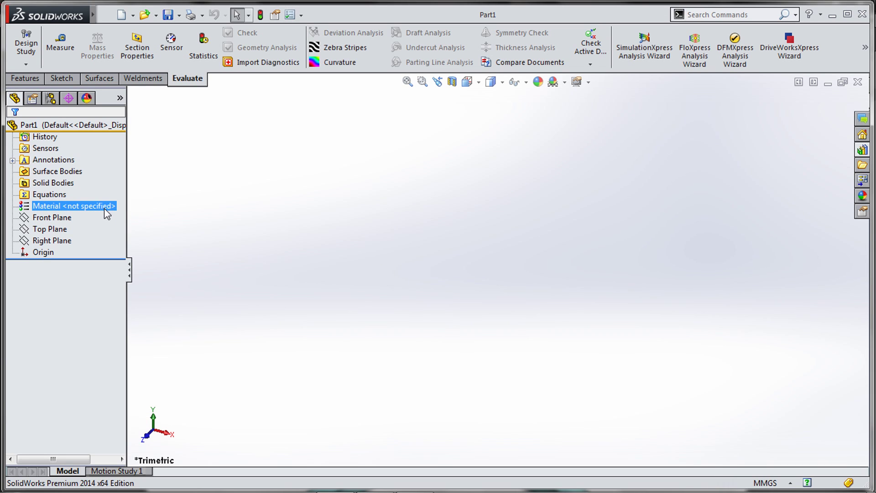
{"action": "right_click", "coordinate": [106, 211]}
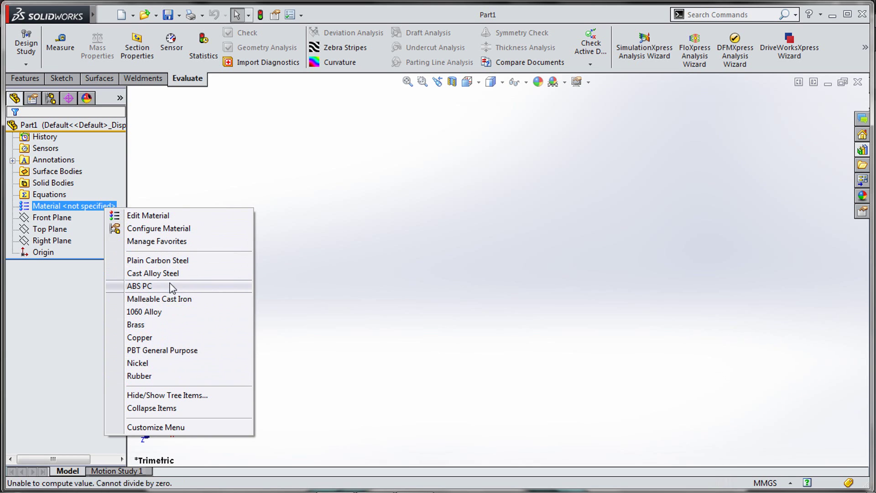
{"action": "left_click", "coordinate": [156, 217]}
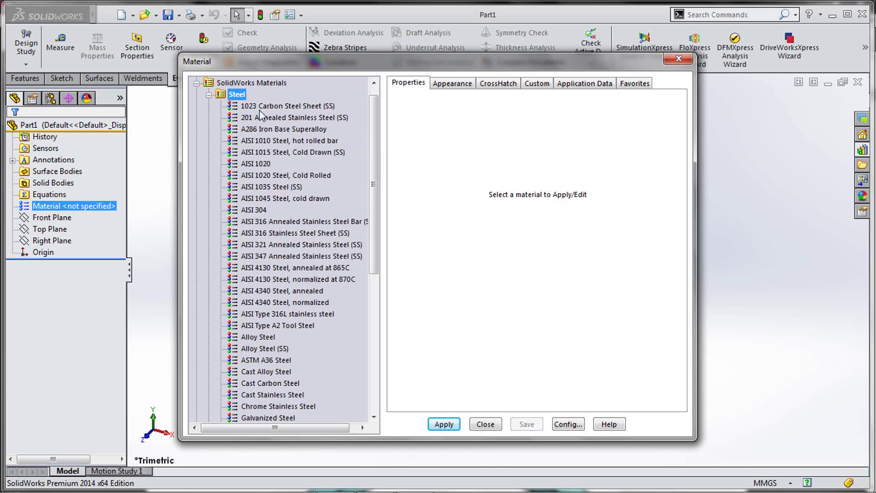
{"action": "left_click", "coordinate": [270, 338]}
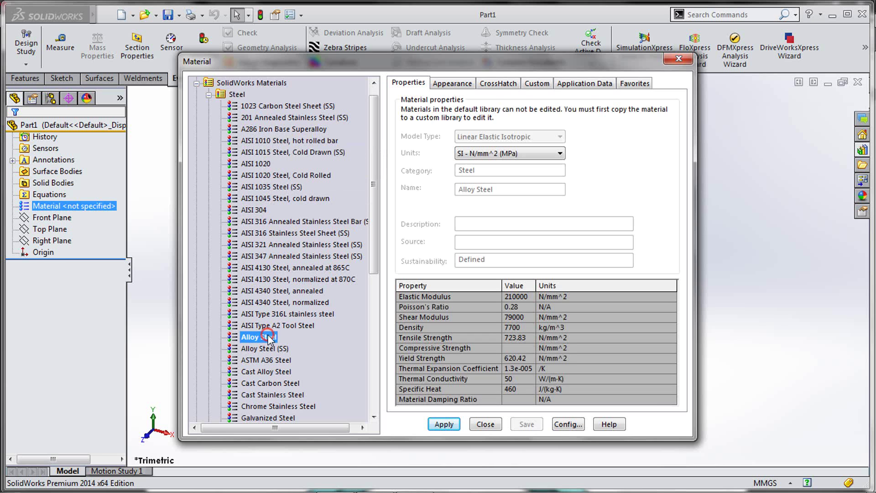
{"action": "left_click", "coordinate": [455, 426]}
{"action": "left_click", "coordinate": [484, 425]}
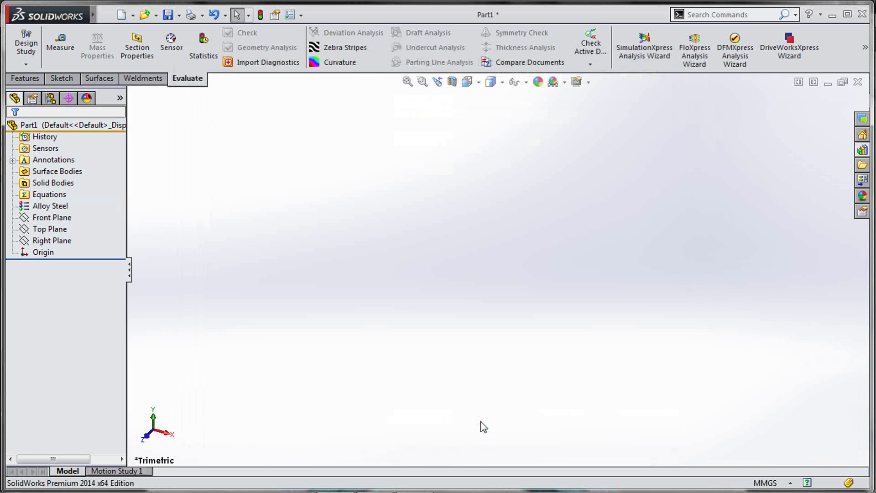
Start a sketch on the Top Plane and draw a circle about 89 mm in diameter centred on the origin
{"action": "left_click", "coordinate": [52, 228]}
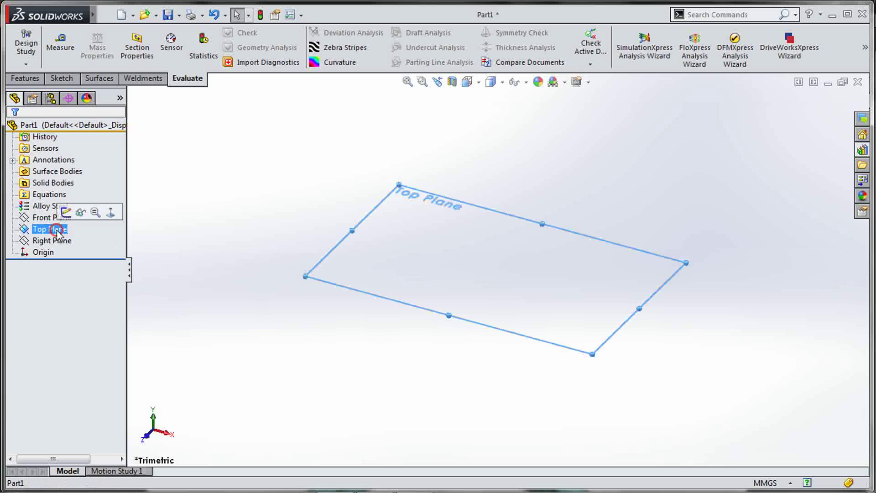
{"action": "left_click", "coordinate": [65, 213]}
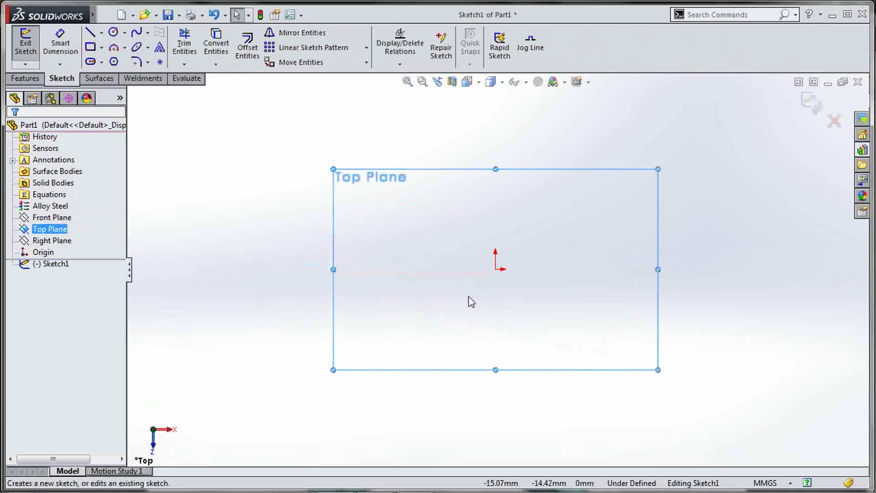
{"action": "key", "text": "s"}
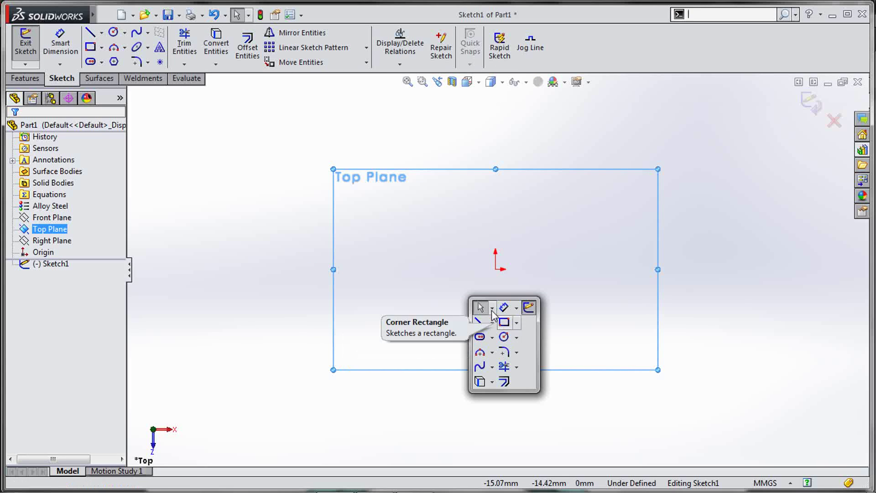
{"action": "left_click", "coordinate": [504, 337]}
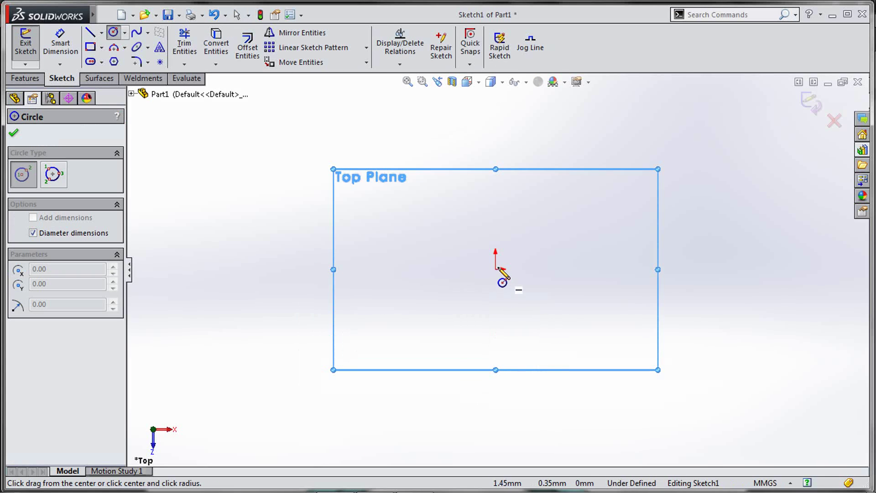
{"action": "left_click", "coordinate": [497, 270]}
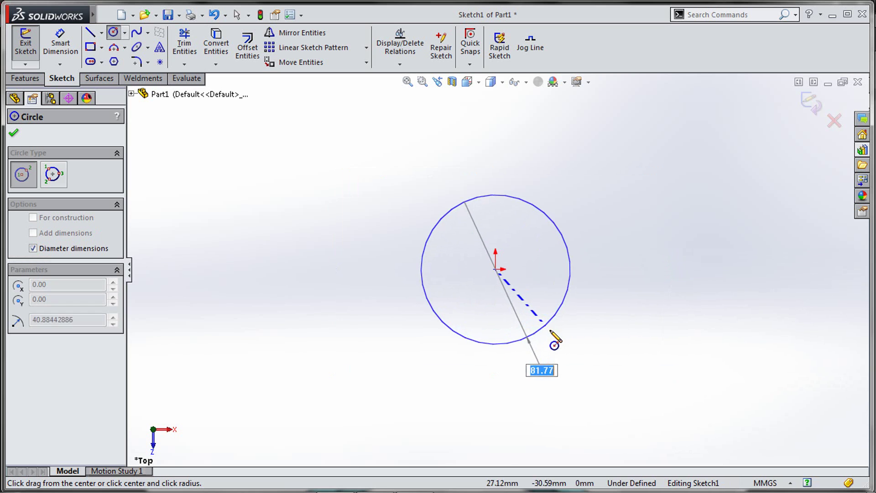
{"action": "left_click", "coordinate": [551, 329]}
Dimension the circle's diameter to 55 mm and exit the sketch
{"action": "key", "text": "s"}
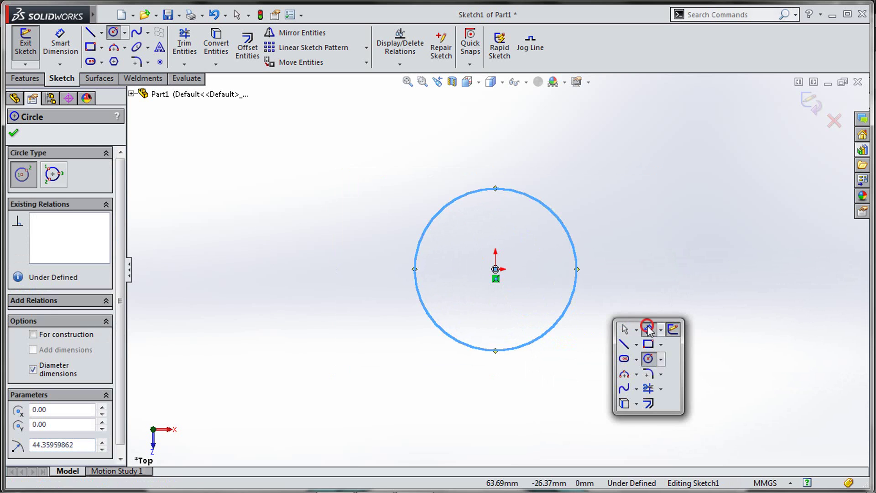
{"action": "left_click", "coordinate": [648, 327]}
{"action": "left_click", "coordinate": [607, 289]}
{"action": "left_click", "coordinate": [644, 284]}
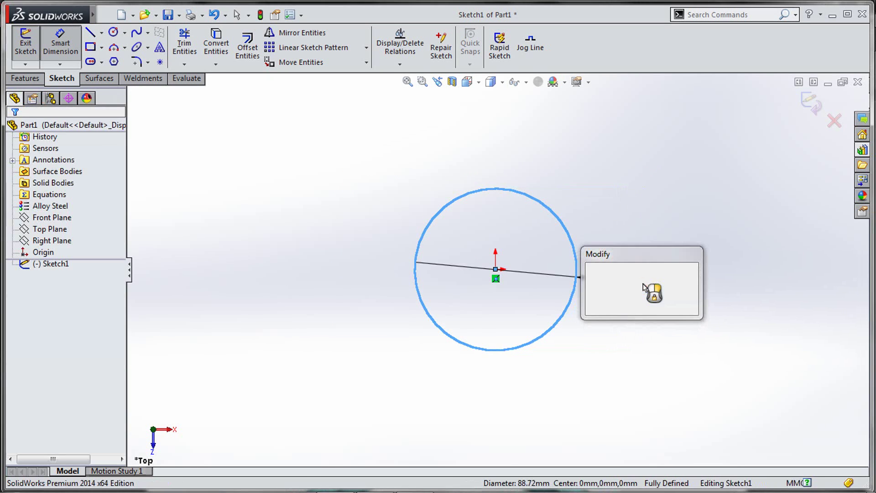
{"action": "type", "text": "55"}
{"action": "key", "text": "Return"}
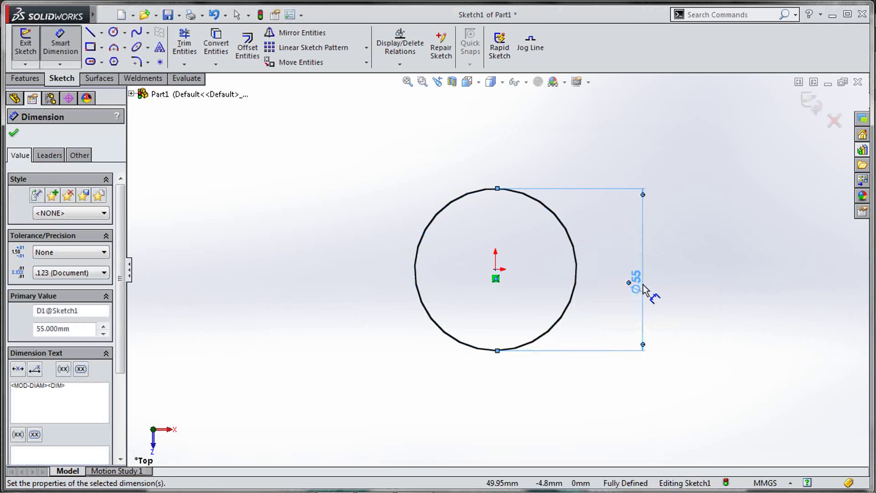
{"action": "key", "text": "Escape"}
{"action": "key", "text": "ctrl+b"}
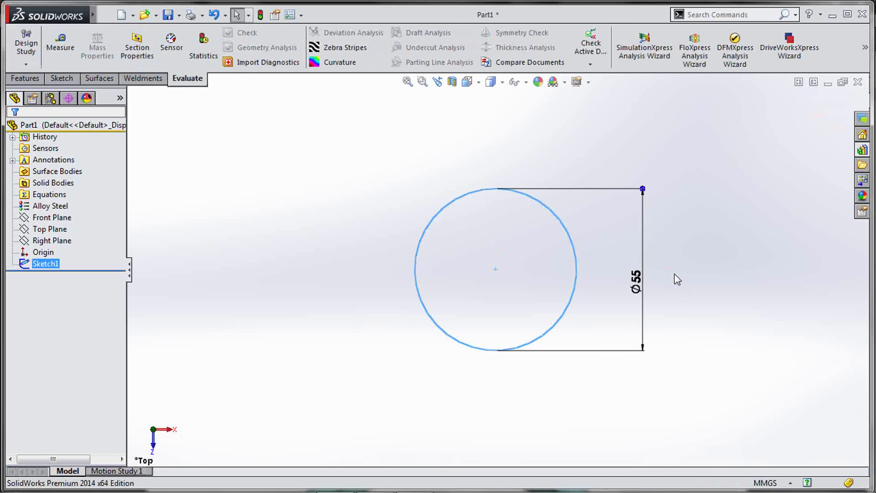
Extrude the 55 mm circle as a blind boss 20 mm deep
{"action": "key", "text": "s"}
{"action": "left_click", "coordinate": [709, 284]}
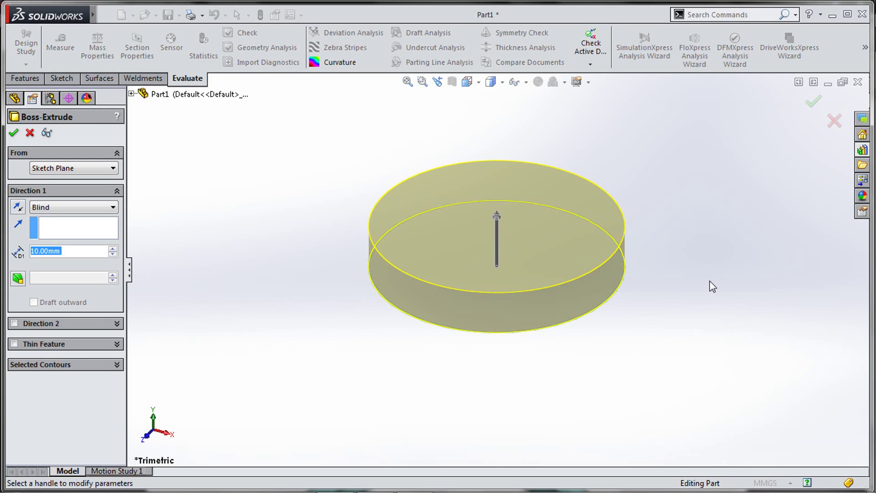
{"action": "type", "text": "20"}
{"action": "key", "text": "Return"}
{"action": "right_click", "coordinate": [710, 281]}
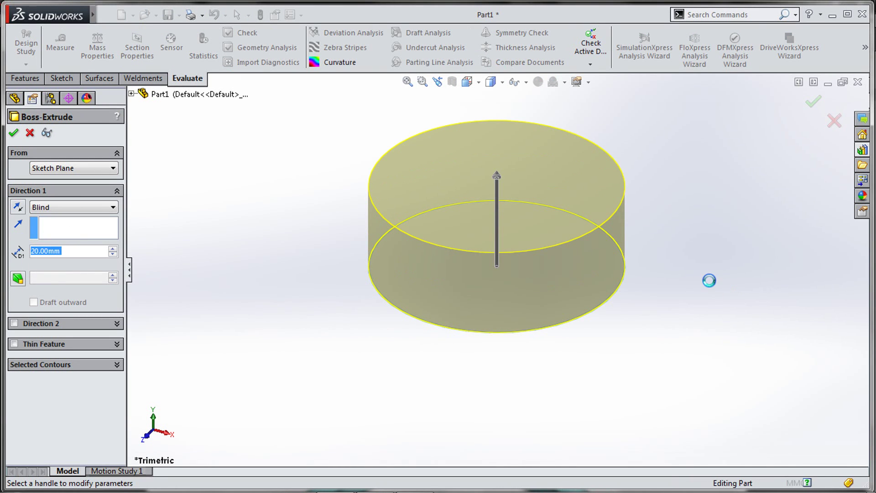
Start a sketch on the disc's top face and draw a circle about 33.5 mm in diameter centred on the origin
{"action": "left_click", "coordinate": [602, 190]}
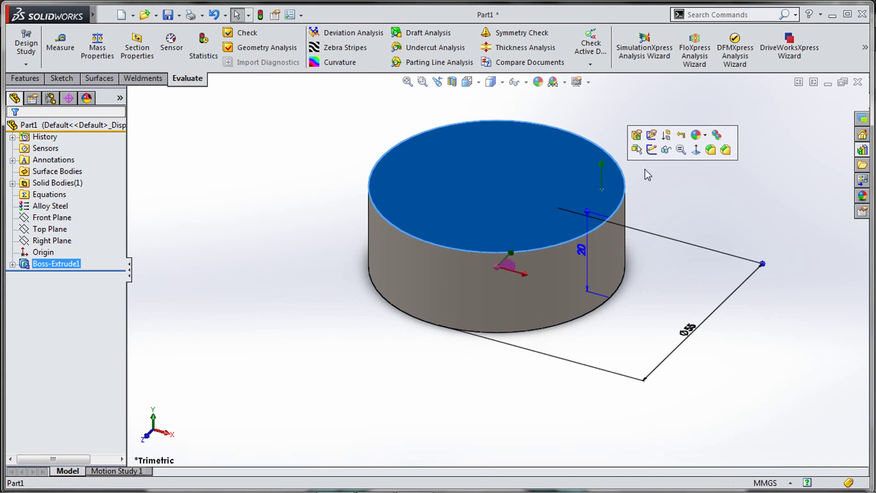
{"action": "left_click", "coordinate": [650, 151]}
{"action": "key", "text": "s"}
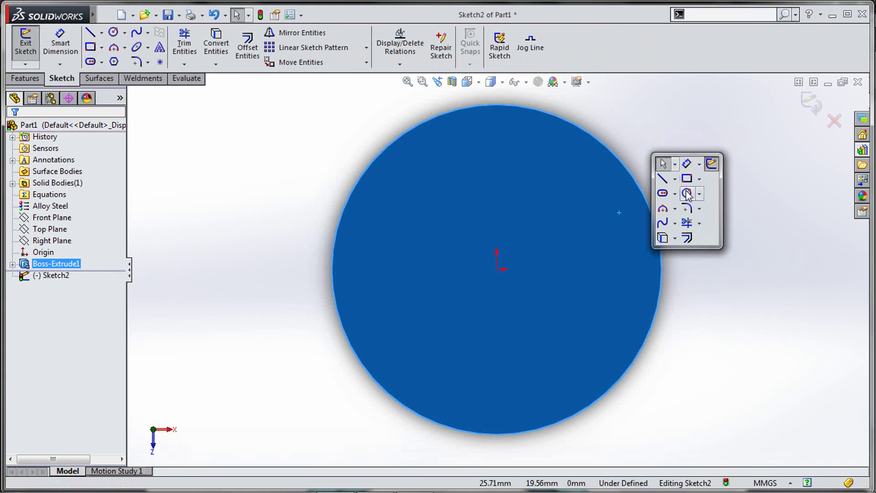
{"action": "left_click", "coordinate": [687, 192]}
{"action": "left_click", "coordinate": [498, 269]}
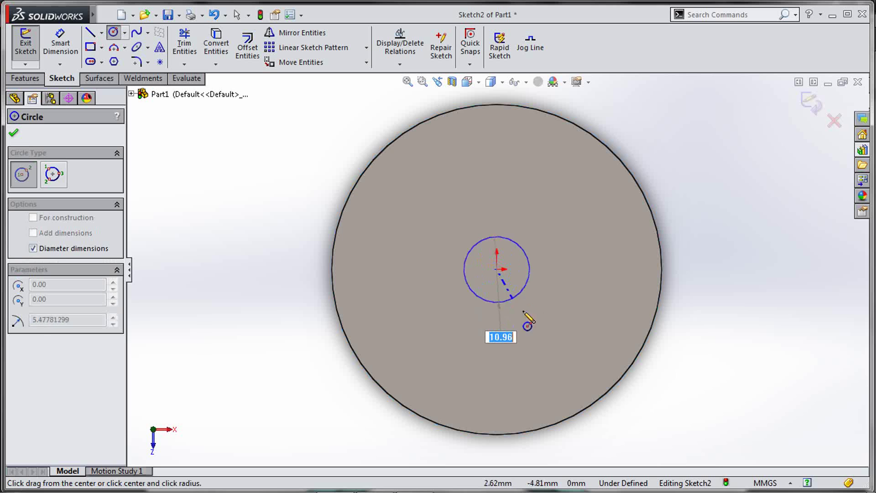
{"action": "left_click", "coordinate": [553, 356]}
{"action": "key", "text": "Escape"}
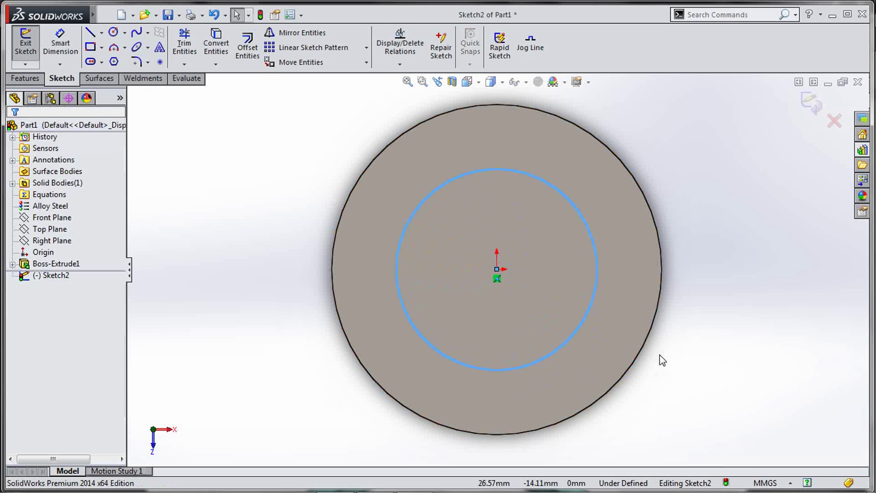
Dimension the top-face circle's diameter to 30 mm and exit the sketch
{"action": "key", "text": "s"}
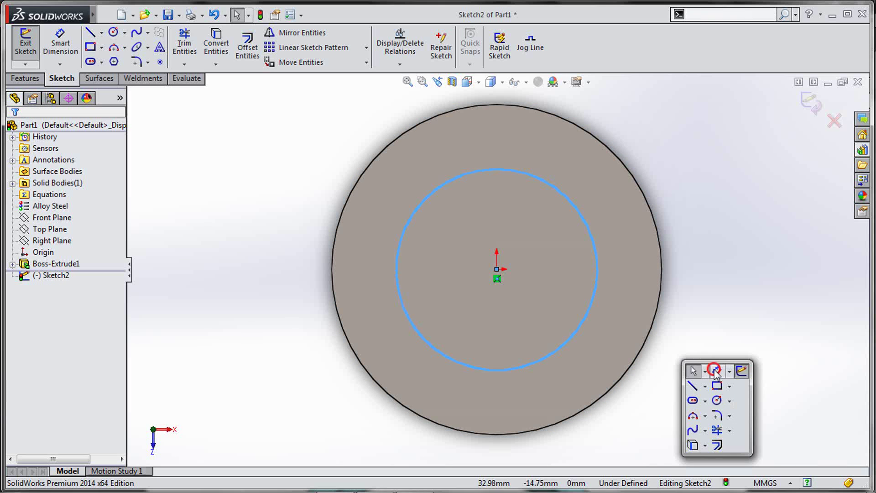
{"action": "left_click", "coordinate": [714, 368]}
{"action": "left_click", "coordinate": [590, 320]}
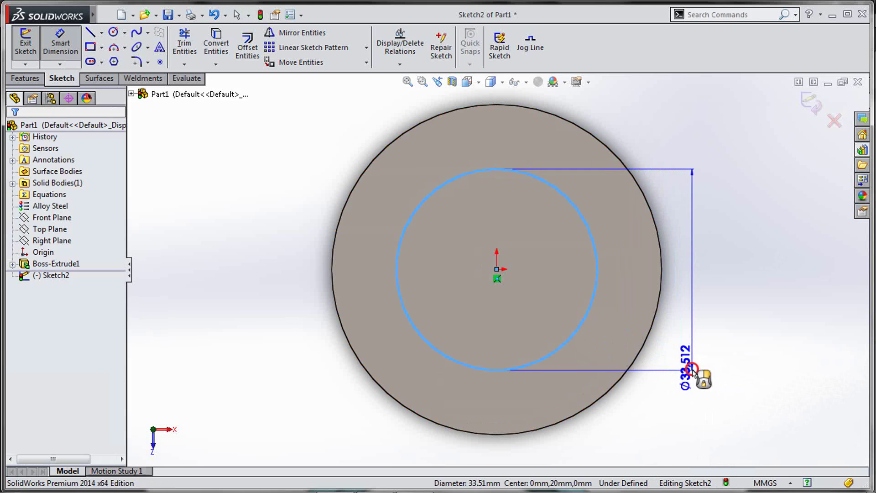
{"action": "left_click", "coordinate": [703, 377]}
{"action": "type", "text": "30"}
{"action": "key", "text": "Return"}
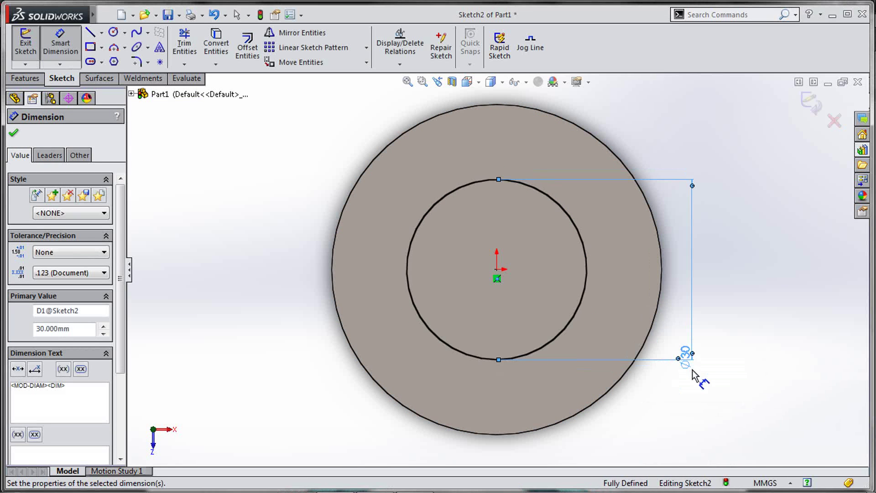
{"action": "key", "text": "Escape"}
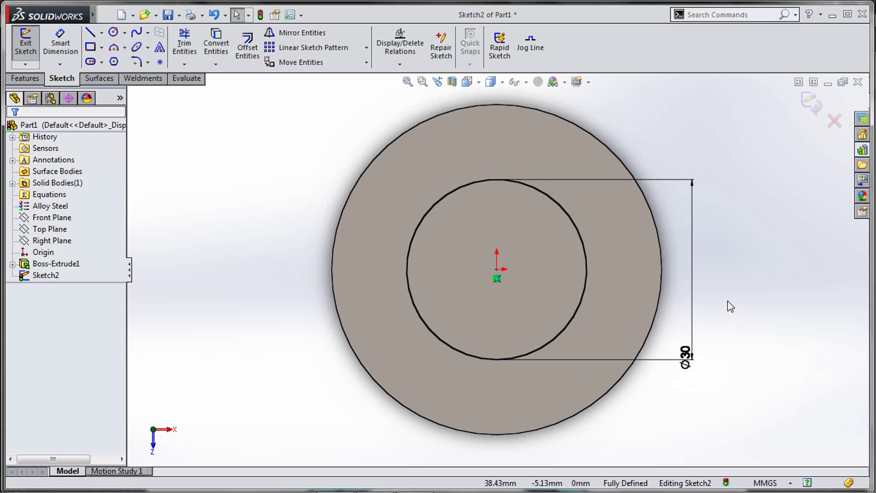
{"action": "key", "text": "e"}
Extrude the 30 mm circle as a blind boss 10 mm deep with a 20-degree inward draft
{"action": "key", "text": "s"}
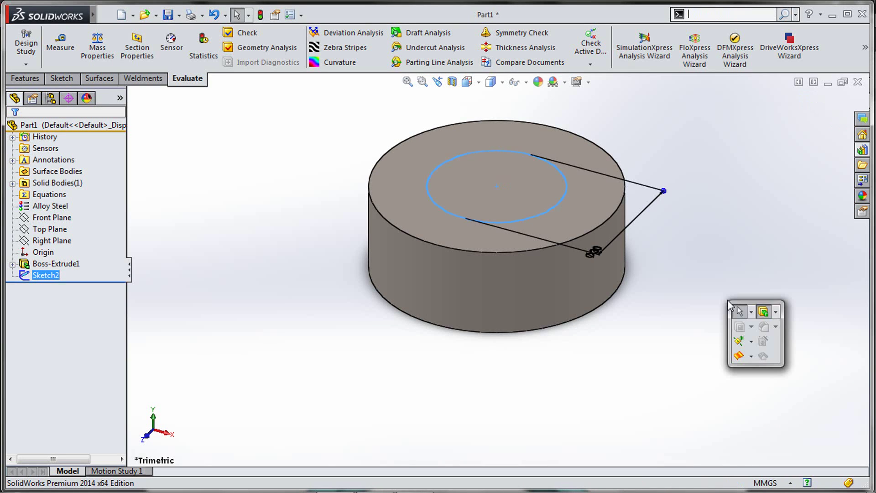
{"action": "left_click", "coordinate": [763, 312]}
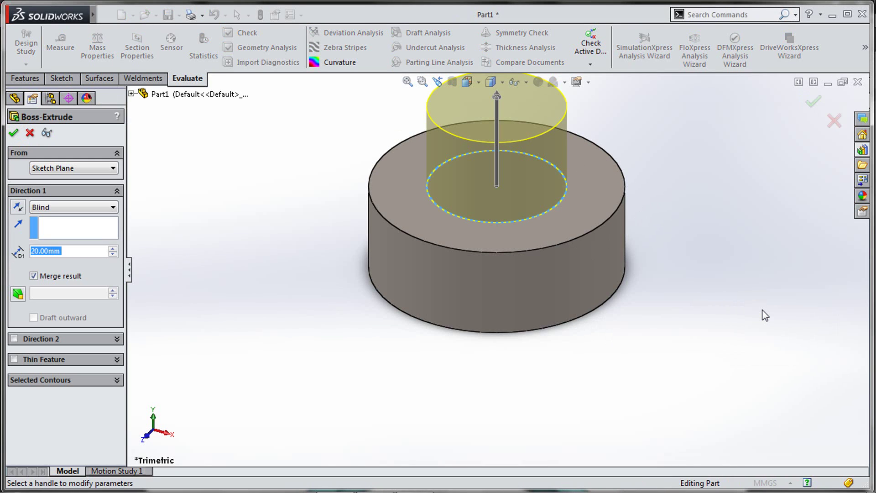
{"action": "type", "text": "10"}
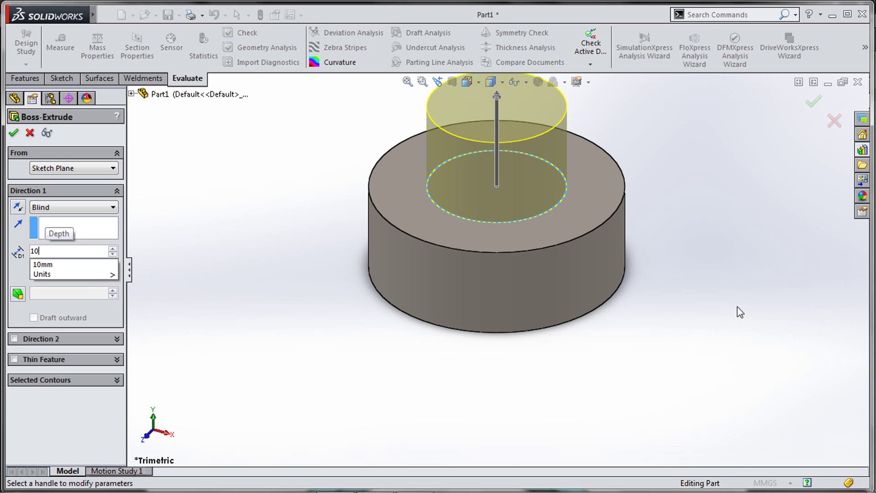
{"action": "key", "text": "Return"}
{"action": "scroll", "coordinate": [593, 204], "scroll_direction": "up", "scroll_amount": 1}
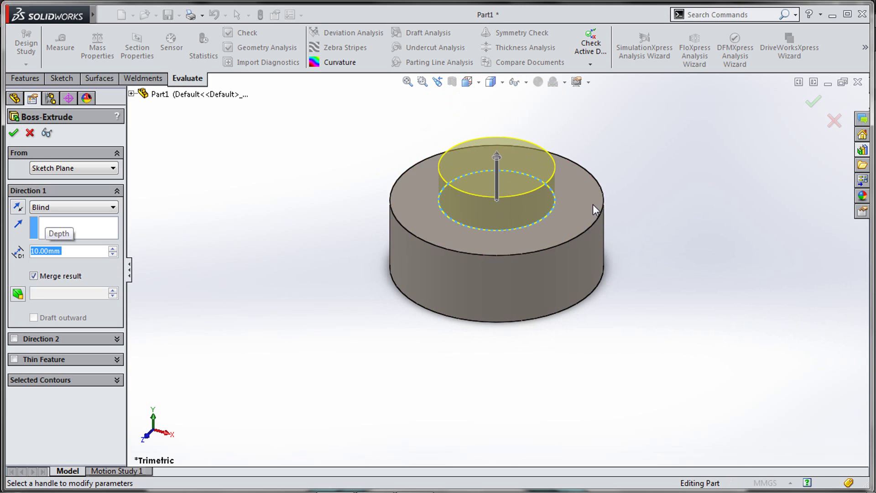
{"action": "scroll", "coordinate": [590, 205], "scroll_direction": "down", "scroll_amount": 1}
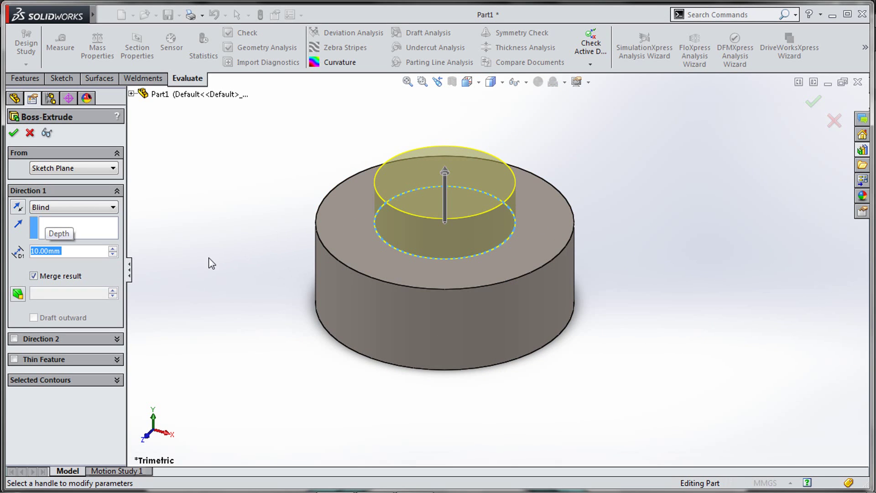
{"action": "left_click", "coordinate": [19, 294]}
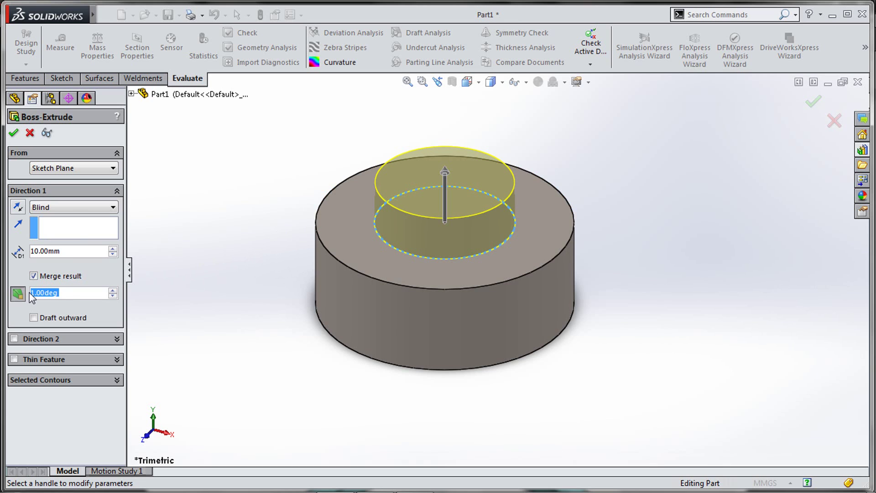
{"action": "type", "text": "20"}
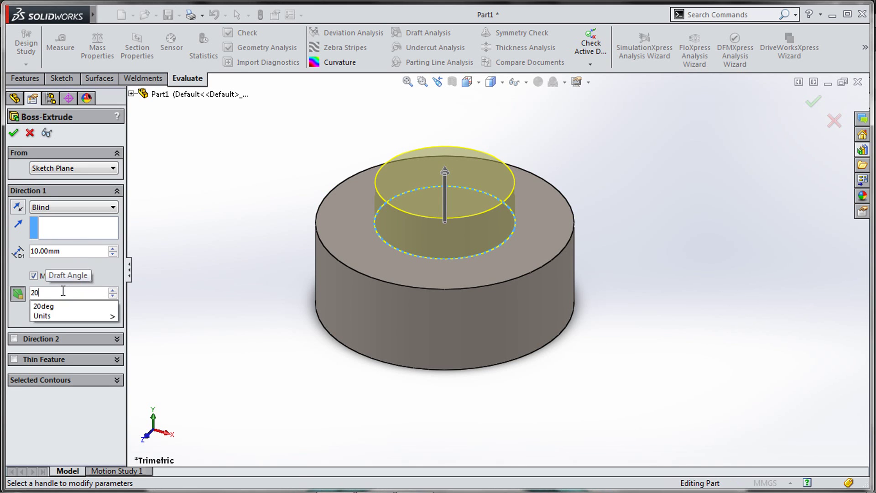
{"action": "key", "text": "Return"}
{"action": "left_click", "coordinate": [13, 132]}
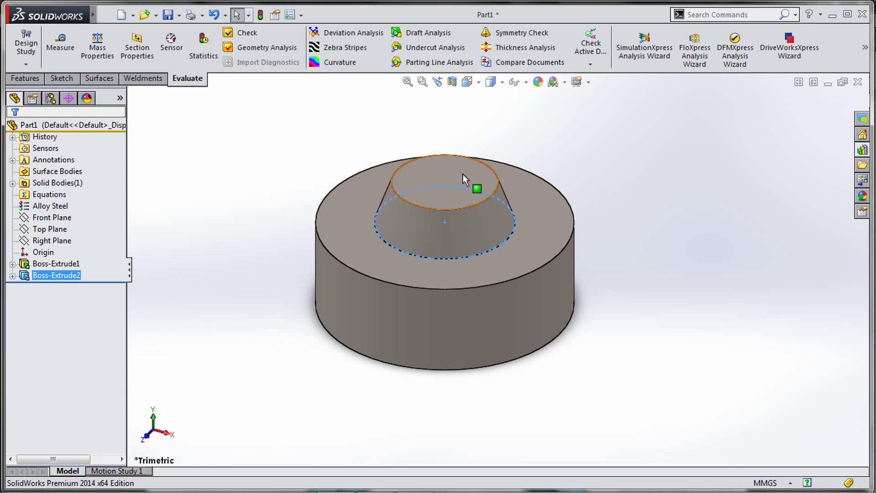
Start a sketch on the drafted boss's top face and draw a circle about 9.9 mm in diameter centred on the origin
{"action": "left_click", "coordinate": [462, 174]}
{"action": "left_click", "coordinate": [512, 133]}
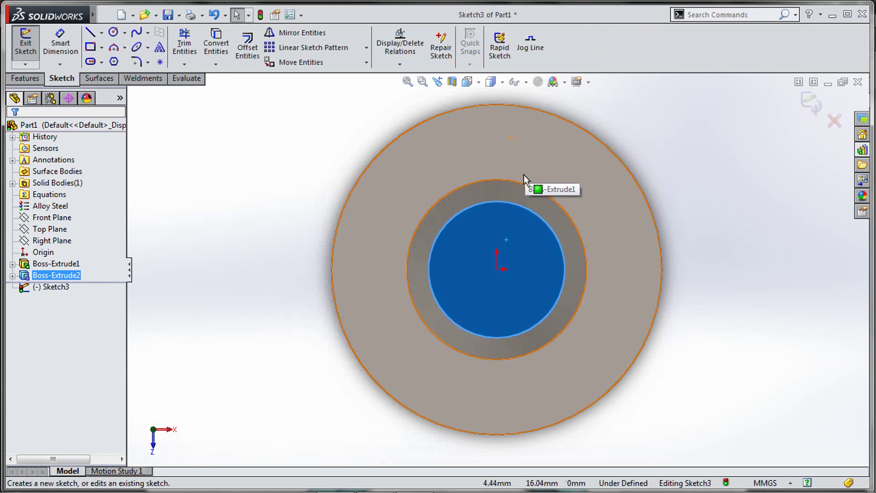
{"action": "key", "text": "s"}
{"action": "left_click", "coordinate": [568, 227]}
{"action": "left_click", "coordinate": [497, 270]}
{"action": "left_click", "coordinate": [513, 298]}
Dimension the boss-top circle's diameter to 12 mm and exit the sketch
{"action": "key", "text": "s"}
{"action": "left_click", "coordinate": [570, 310]}
{"action": "left_click", "coordinate": [523, 284]}
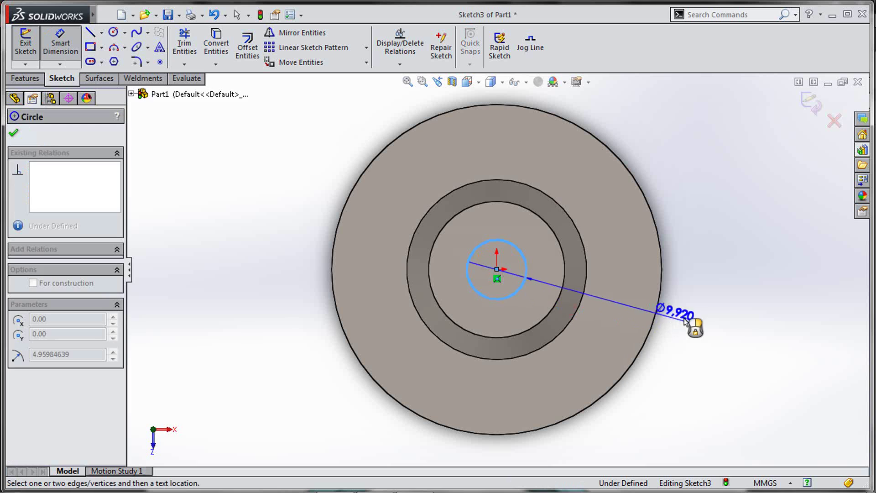
{"action": "left_click", "coordinate": [687, 322]}
{"action": "type", "text": "12"}
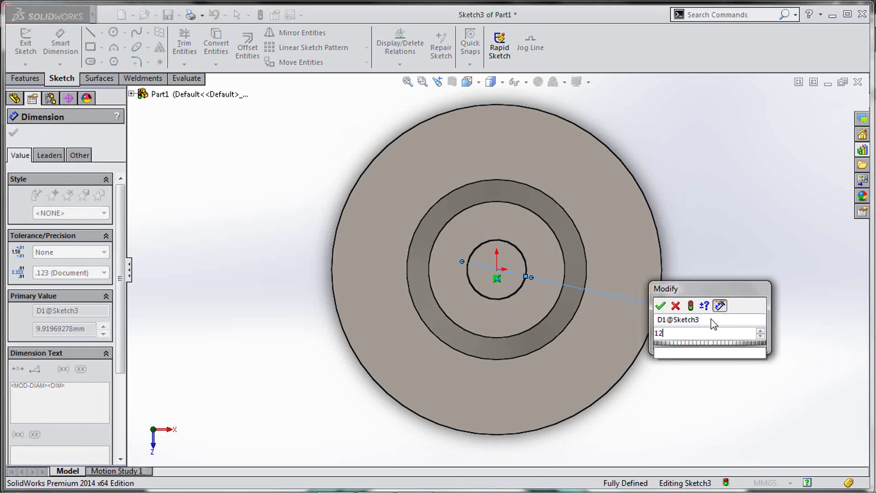
{"action": "key", "text": "Return"}
{"action": "key", "text": "Escape"}
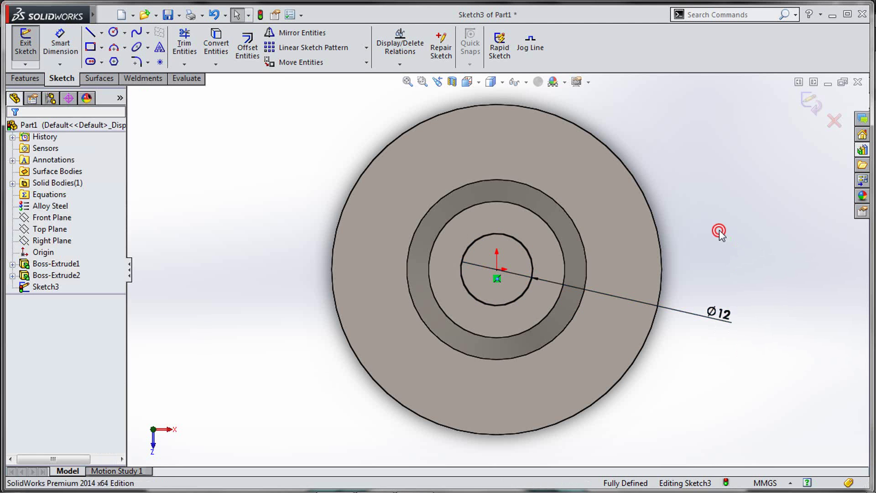
{"action": "key", "text": "ctrl+b"}
Cut the 12 mm circle Through All to make a central hole in the part
{"action": "key", "text": "s"}
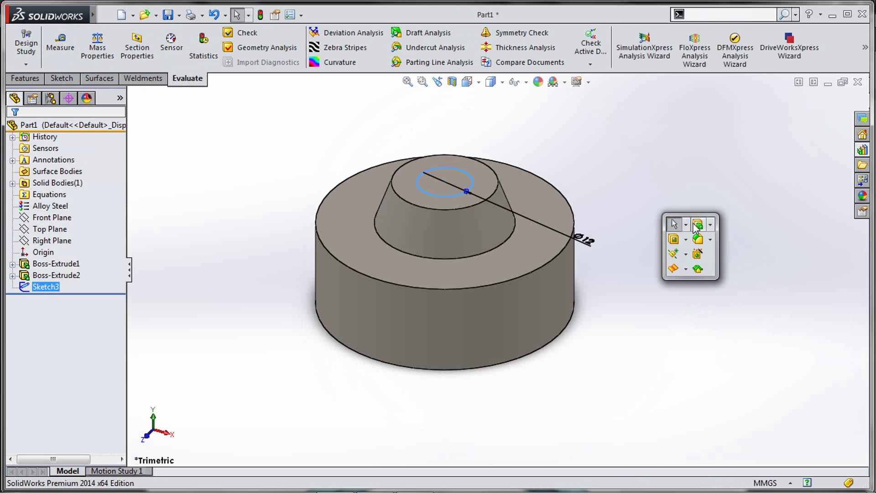
{"action": "left_click", "coordinate": [673, 238]}
{"action": "right_click", "coordinate": [675, 237]}
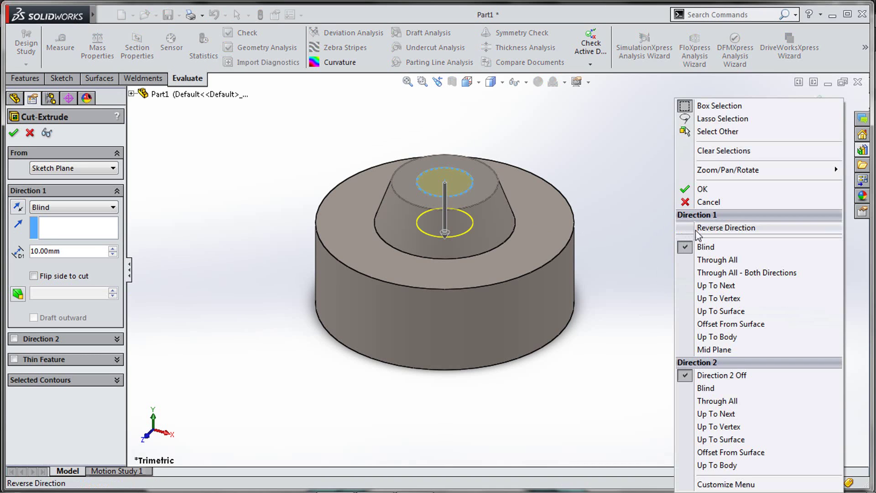
{"action": "left_click", "coordinate": [712, 258]}
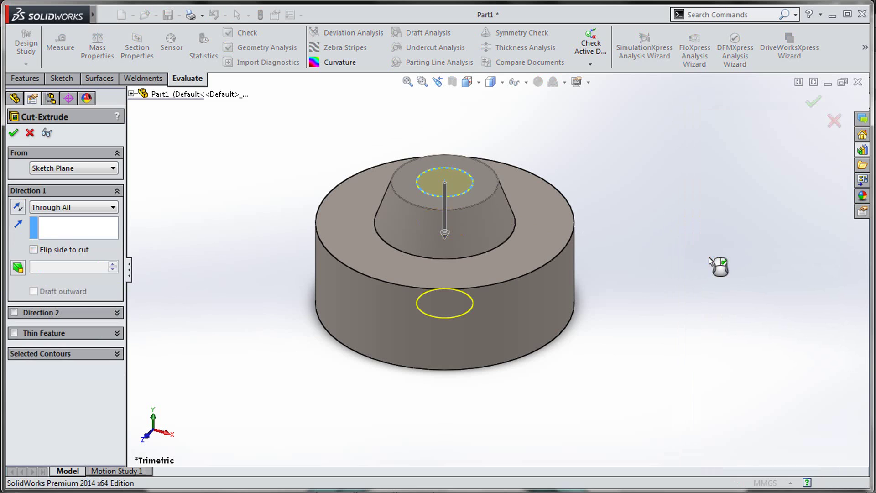
{"action": "right_click", "coordinate": [710, 257]}
{"action": "left_click", "coordinate": [709, 258]}
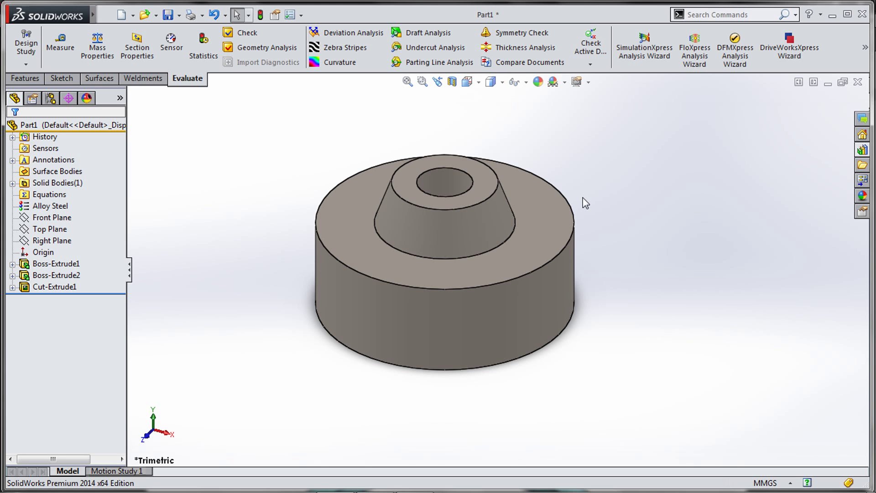
Switch to Adobe Reader, check the hub and arm dimensions on page 3 of the sample exam PDF, and return to SolidWorks
{"action": "key", "text": "alt+Tab"}
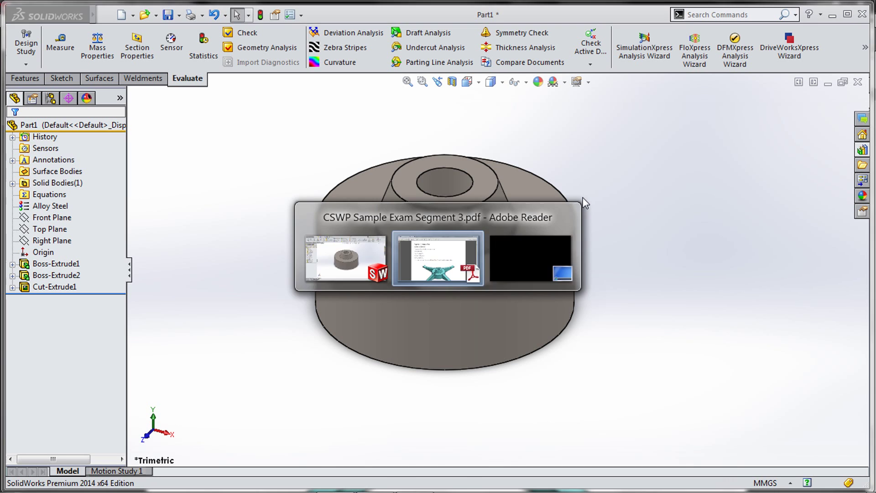
{"action": "scroll", "coordinate": [489, 252], "scroll_direction": "down", "scroll_amount": 8}
{"action": "scroll", "coordinate": [484, 251], "scroll_direction": "down", "scroll_amount": 10}
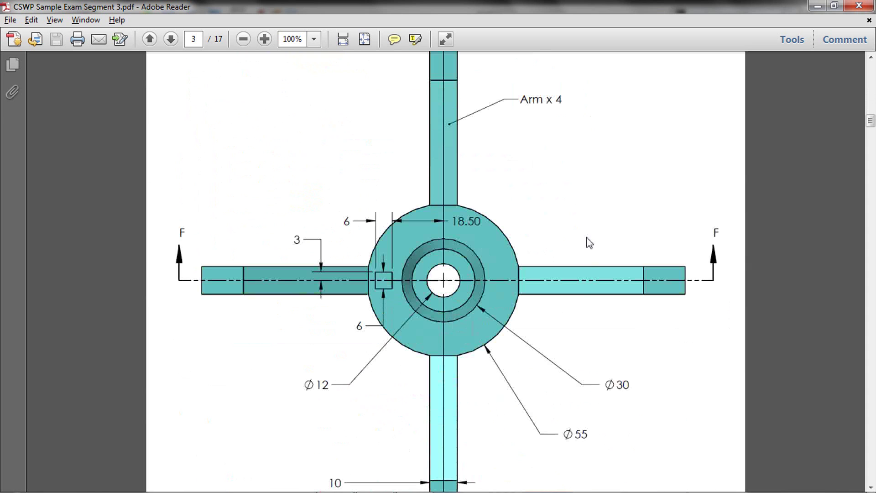
{"action": "scroll", "coordinate": [446, 398], "scroll_direction": "down", "scroll_amount": 3}
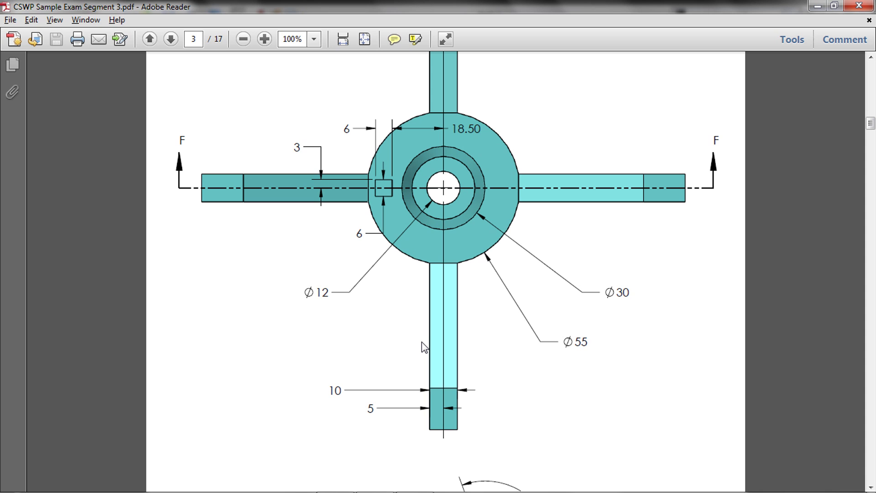
{"action": "key", "text": "alt+Tab"}
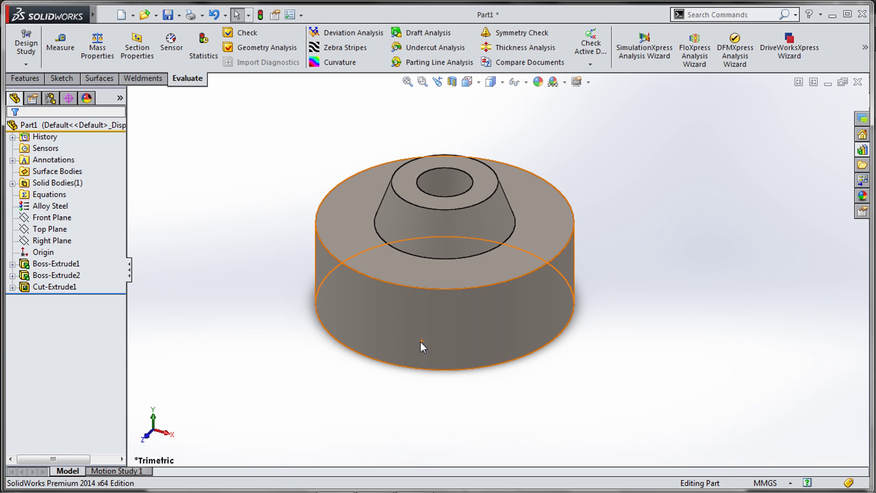
Start a sketch on the disc's top face and draw a centre rectangle about 5.1 mm wide between the boss and the disc's left edge
{"action": "left_click", "coordinate": [51, 218]}
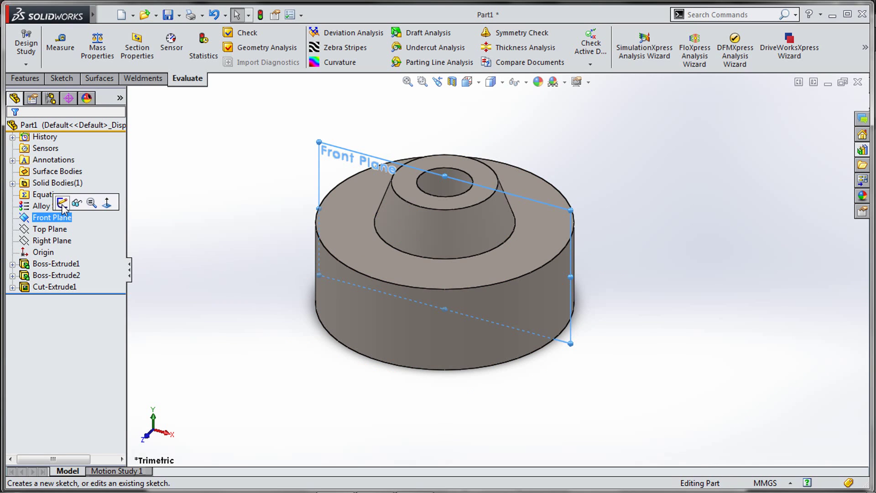
{"action": "left_click", "coordinate": [341, 210]}
{"action": "left_click", "coordinate": [391, 173]}
{"action": "key", "text": "s"}
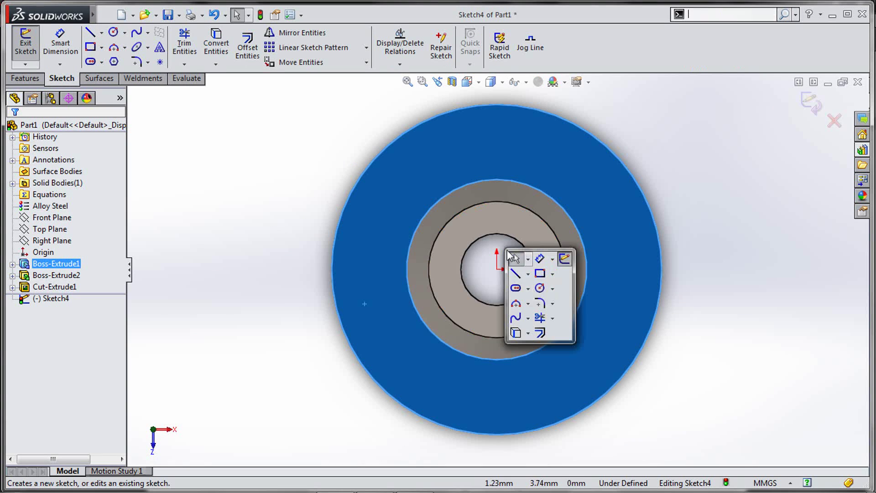
{"action": "left_click", "coordinate": [553, 273]}
{"action": "left_click", "coordinate": [557, 302]}
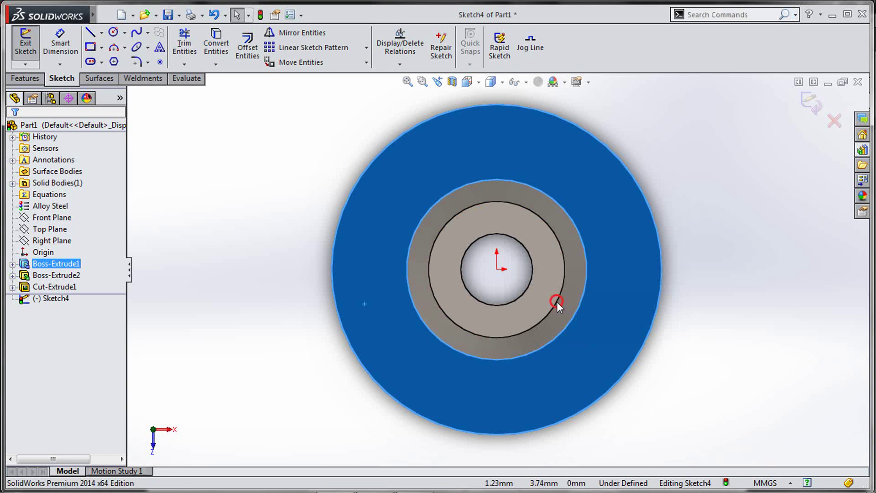
{"action": "left_click", "coordinate": [365, 269]}
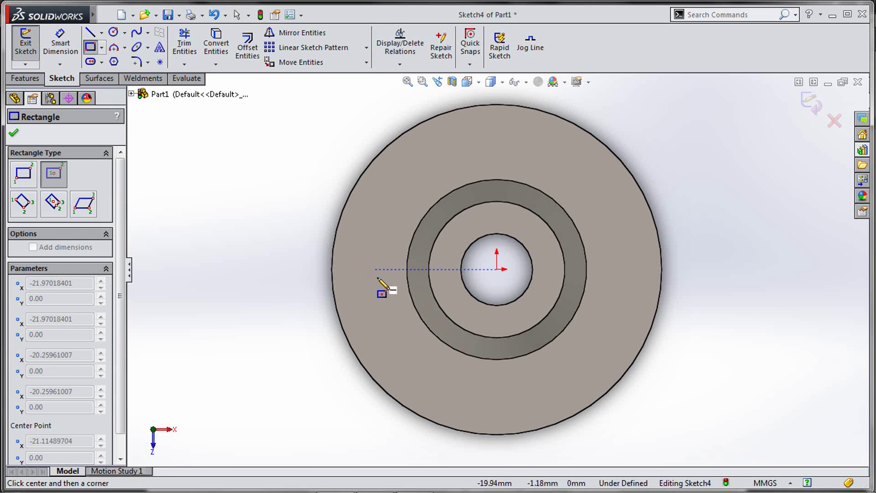
{"action": "left_click", "coordinate": [380, 284]}
{"action": "key", "text": "Escape"}
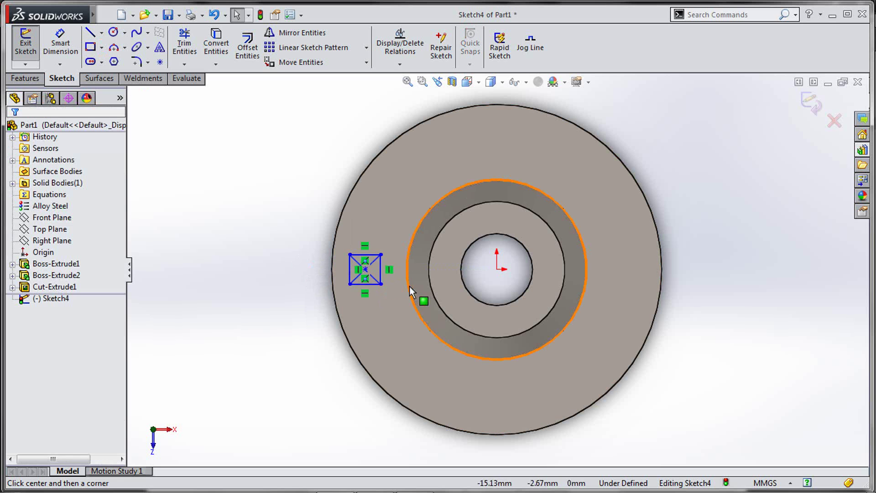
Dimension the rectangle's width and height to 6 mm each and leave the dimension command
{"action": "key", "text": "s"}
{"action": "left_click", "coordinate": [445, 297]}
{"action": "left_click", "coordinate": [371, 255]}
{"action": "left_click", "coordinate": [372, 231]}
{"action": "key", "text": "Return"}
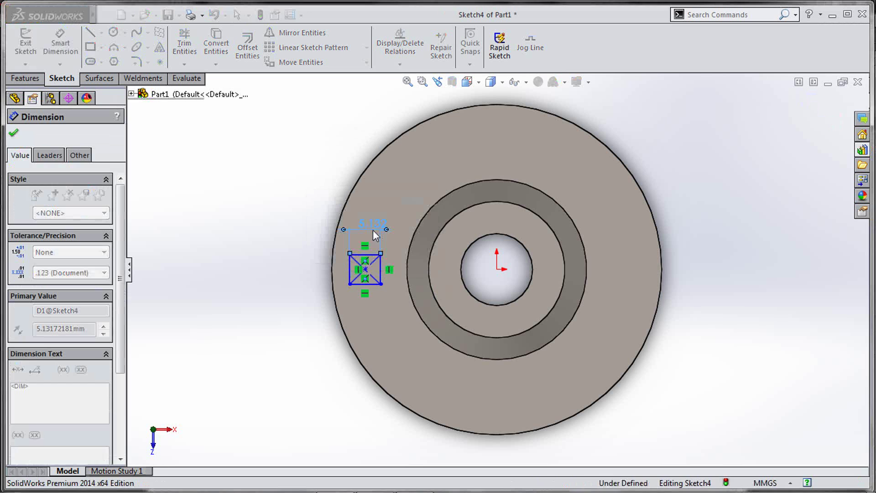
{"action": "left_click", "coordinate": [348, 274]}
{"action": "left_click", "coordinate": [302, 270]}
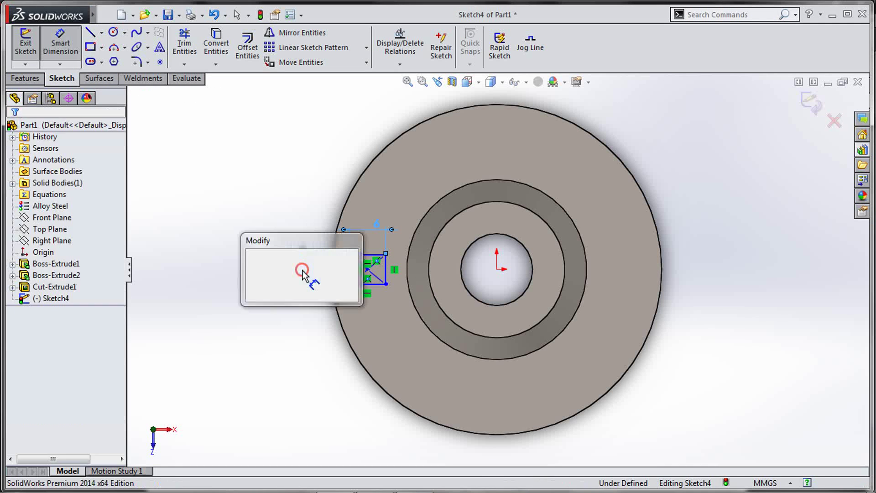
{"action": "type", "text": "6"}
{"action": "key", "text": "Return"}
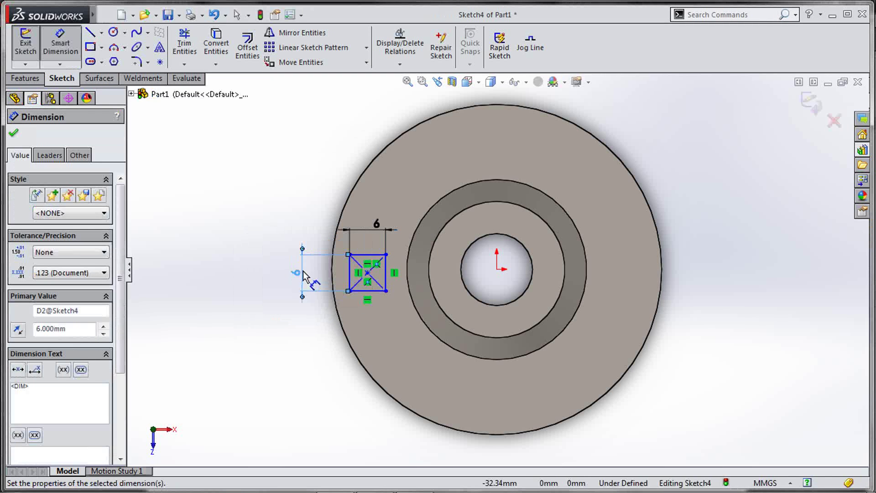
{"action": "key", "text": "s"}
{"action": "left_click", "coordinate": [315, 282]}
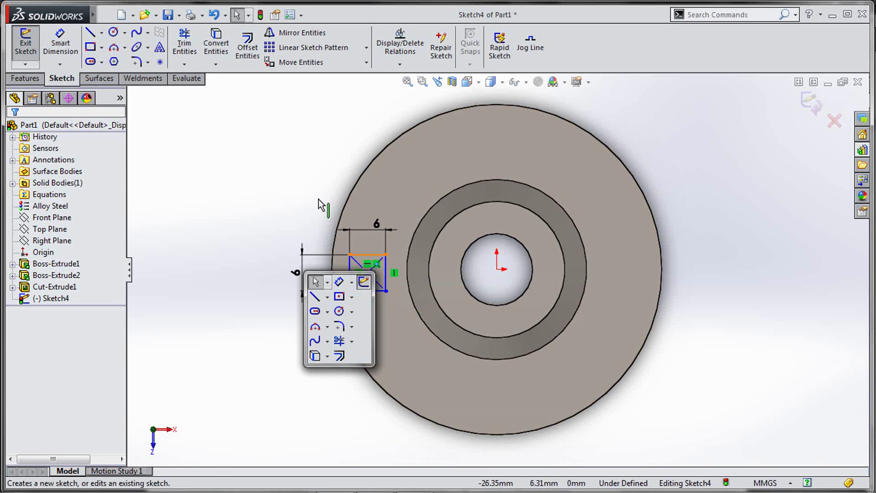
Add a Horizontal relation between the square's centre point and the origin
{"action": "left_click", "coordinate": [368, 273]}
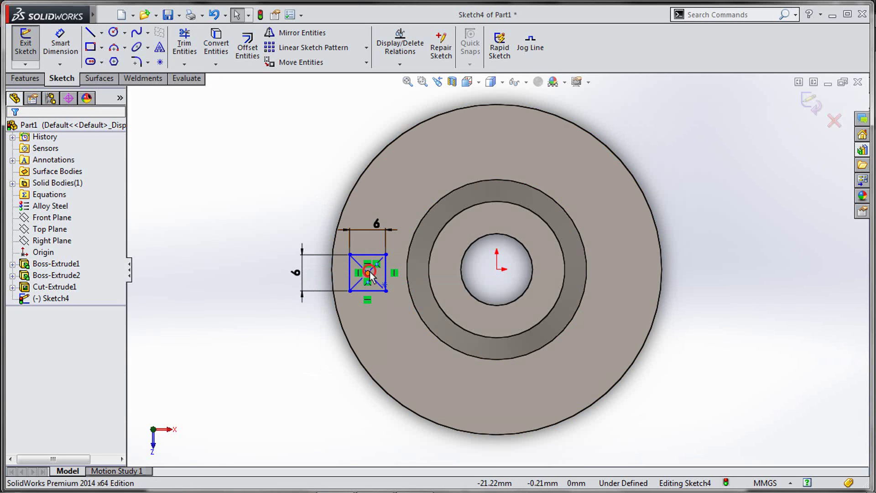
{"action": "left_click", "coordinate": [497, 270], "text": "ctrl"}
{"action": "left_click", "coordinate": [542, 218]}
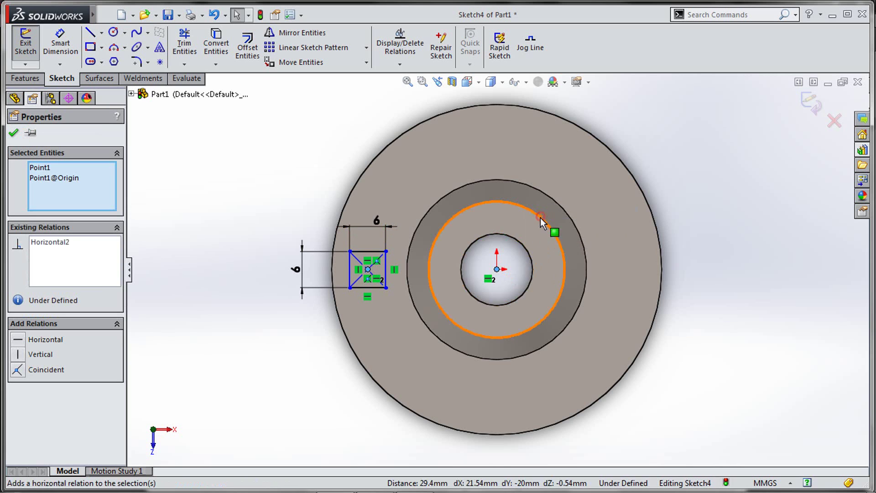
Dimension the distance from the square's inner vertical side to the origin as 18.5 mm
{"action": "key", "text": "s"}
{"action": "left_click", "coordinate": [559, 242]}
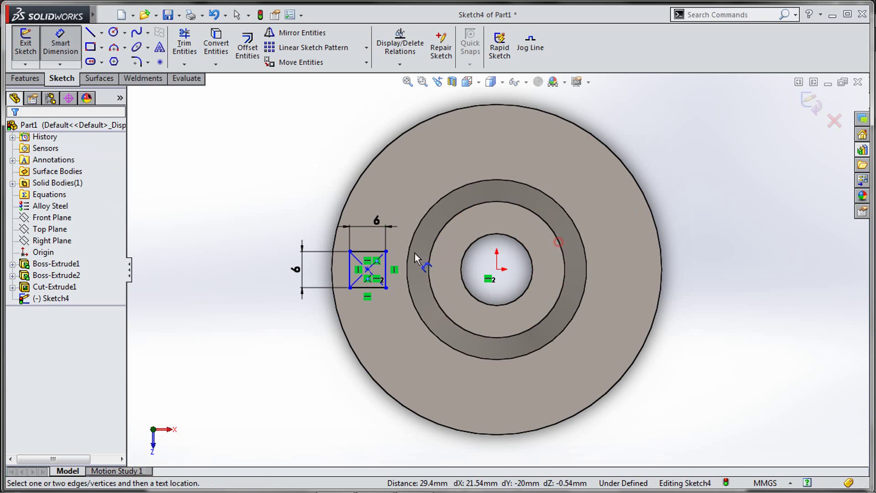
{"action": "left_click", "coordinate": [387, 262]}
{"action": "left_click", "coordinate": [497, 269]}
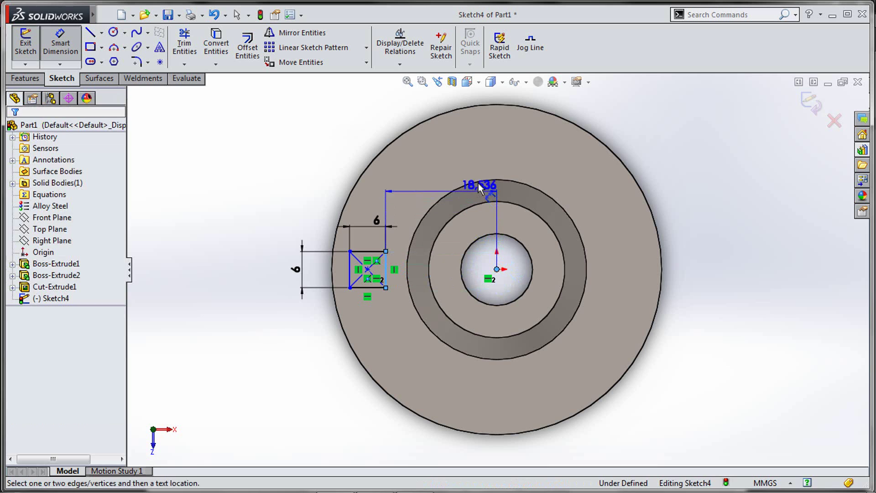
{"action": "left_click", "coordinate": [478, 182]}
{"action": "type", "text": "18.5"}
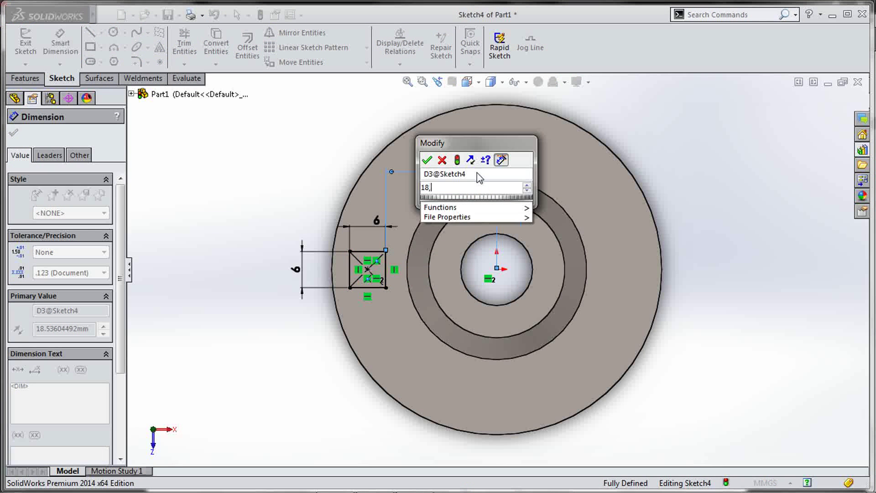
{"action": "key", "text": "Return"}
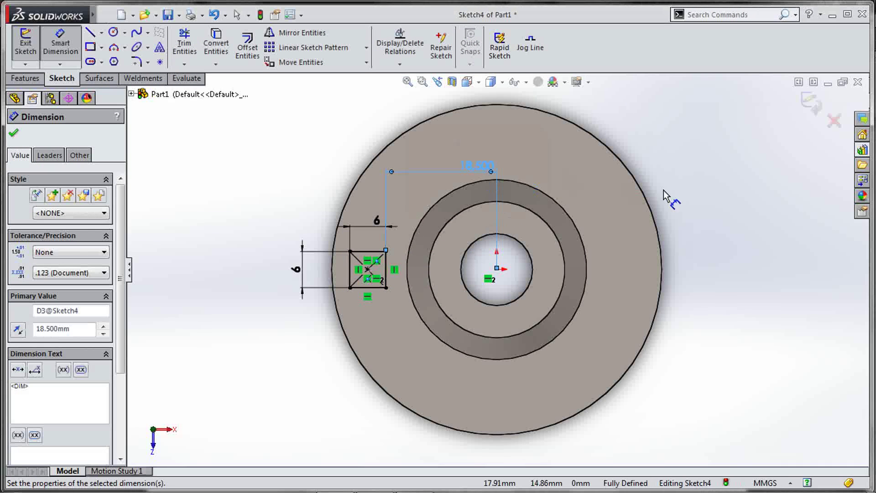
Close the square's sketch and extrude it 8 mm upward from the disc's top face as a blind boss
{"action": "key", "text": "Escape"}
{"action": "key", "text": "ctrl+b"}
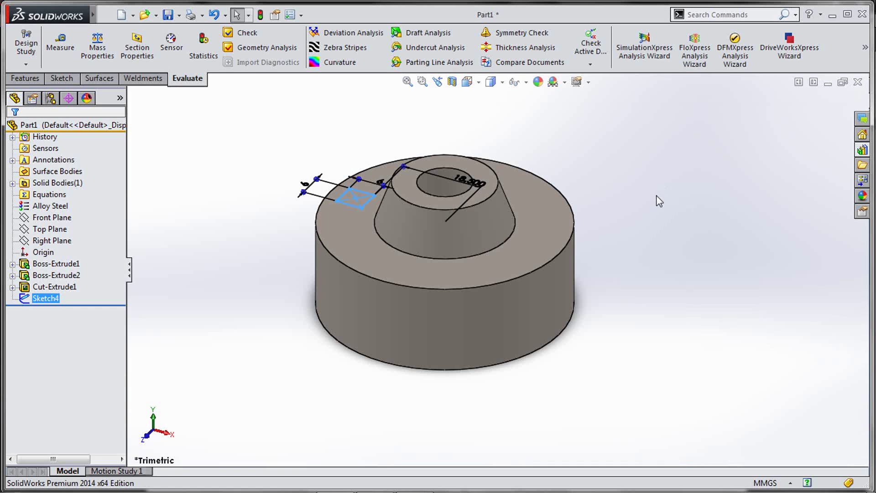
{"action": "key", "text": "s"}
{"action": "left_click", "coordinate": [687, 208]}
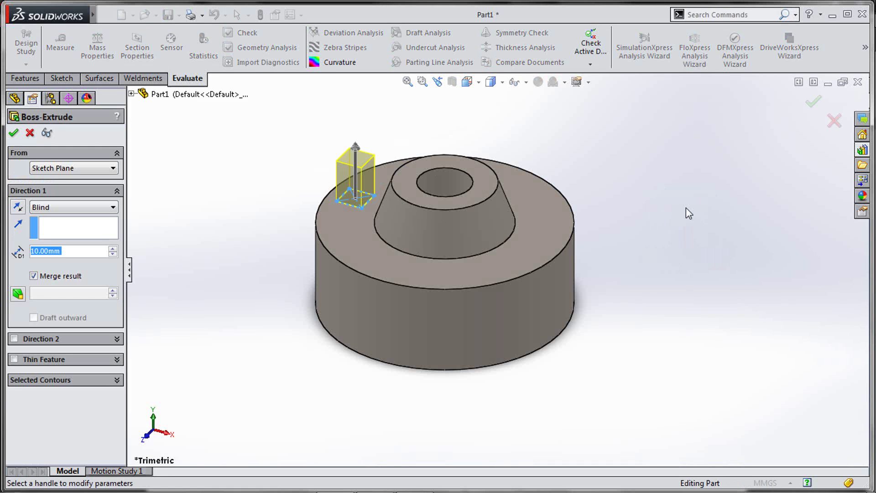
{"action": "type", "text": "8"}
{"action": "key", "text": "Return"}
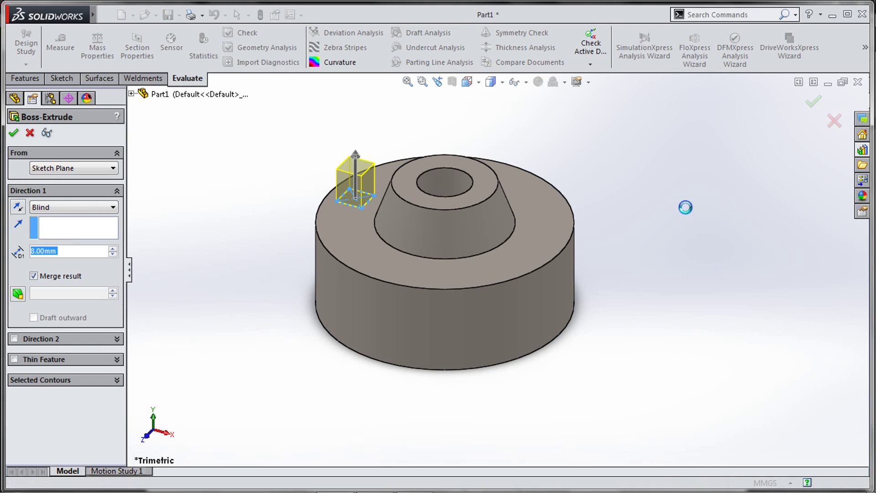
{"action": "right_click", "coordinate": [687, 220]}
{"action": "left_click", "coordinate": [645, 210]}
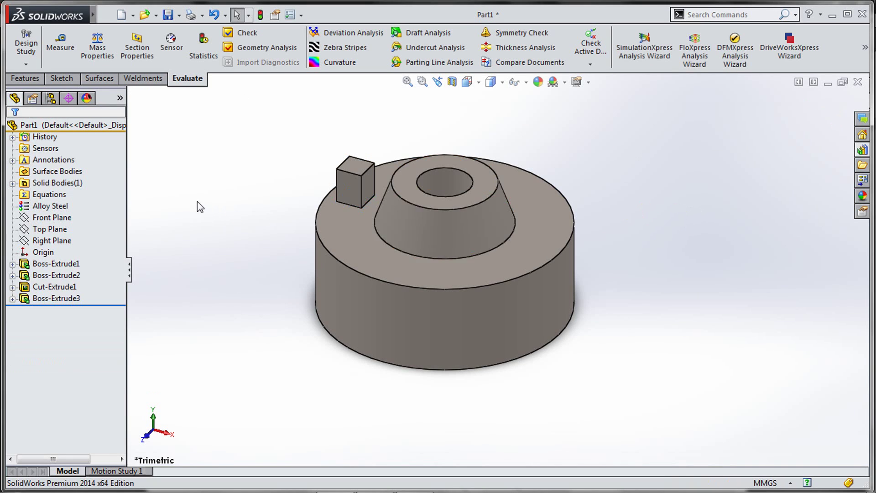
Start a sketch on the Front Plane and view the part squarely from the back
{"action": "mouse_move", "coordinate": [466, 242]}
{"action": "middle_mouse_down"}
{"action": "mouse_move", "coordinate": [483, 255]}
{"action": "mouse_move", "coordinate": [474, 253]}
{"action": "middle_mouse_up"}
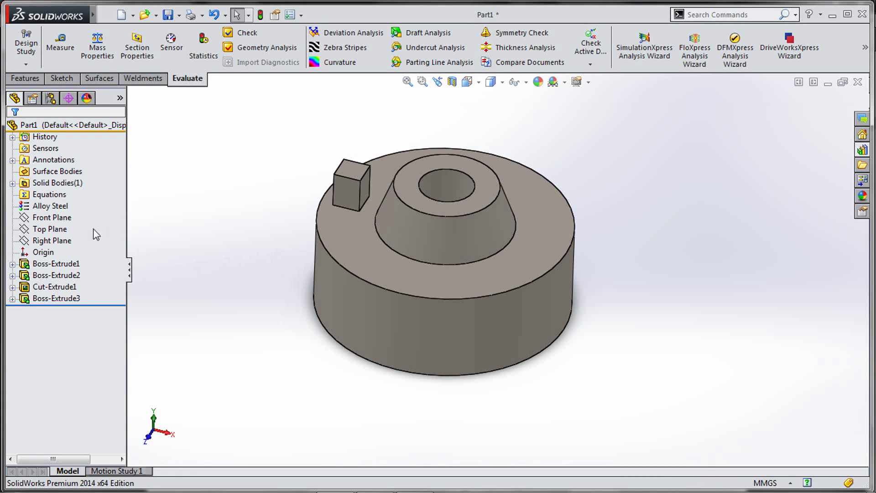
{"action": "left_click", "coordinate": [59, 218]}
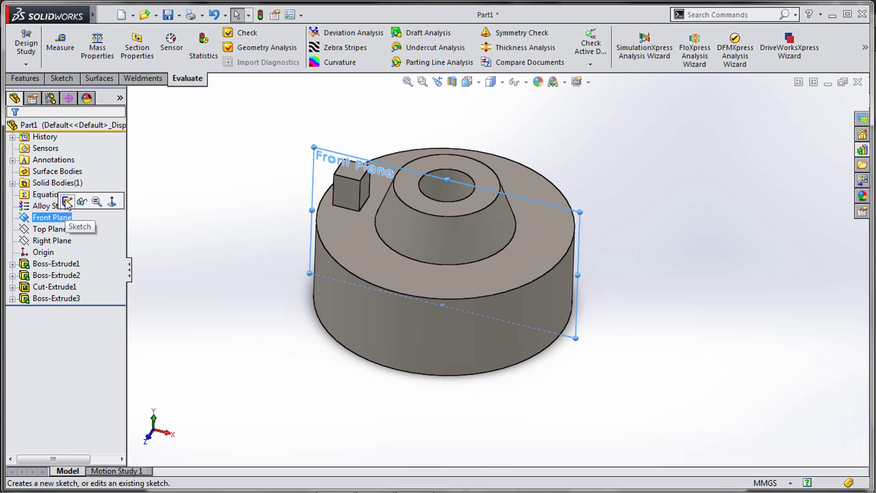
{"action": "left_click", "coordinate": [67, 203]}
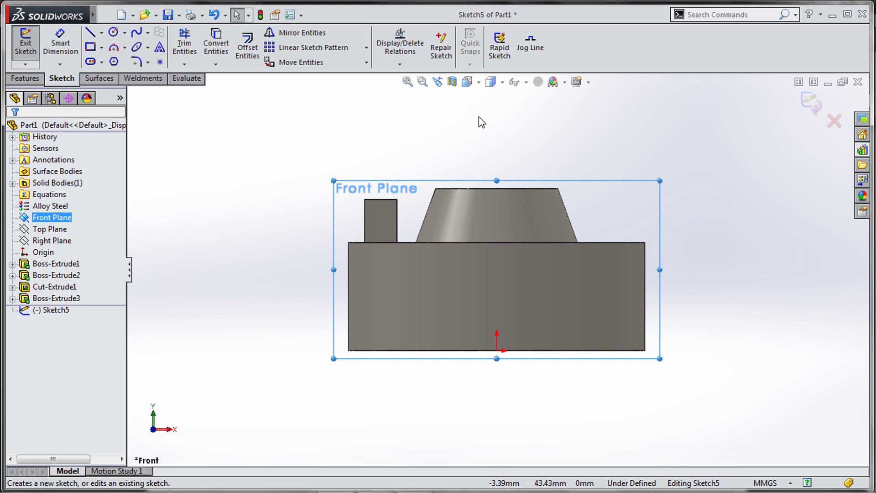
{"action": "left_click", "coordinate": [478, 81]}
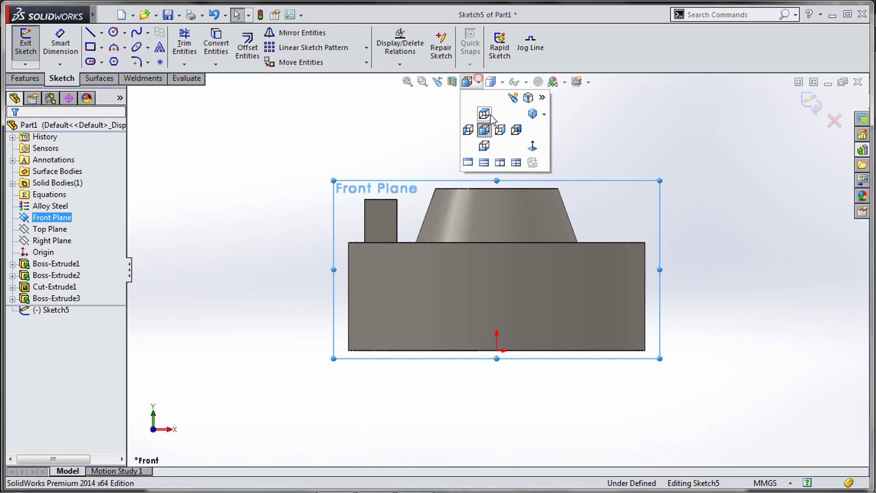
{"action": "left_click", "coordinate": [534, 145]}
{"action": "scroll", "coordinate": [685, 245], "scroll_direction": "up", "scroll_amount": 4}
{"action": "scroll", "coordinate": [668, 256], "scroll_direction": "down", "scroll_amount": 2}
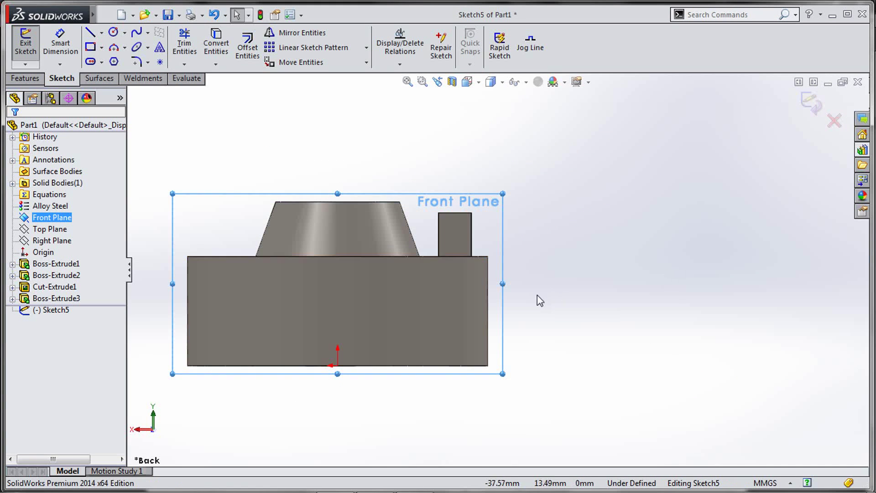
Draw a closed arm profile from the boss's base edge to the disc rim, sloping down to a flat tip about 11.6 mm long, and back along the disc's base
{"action": "key", "text": "s"}
{"action": "left_click", "coordinate": [541, 325]}
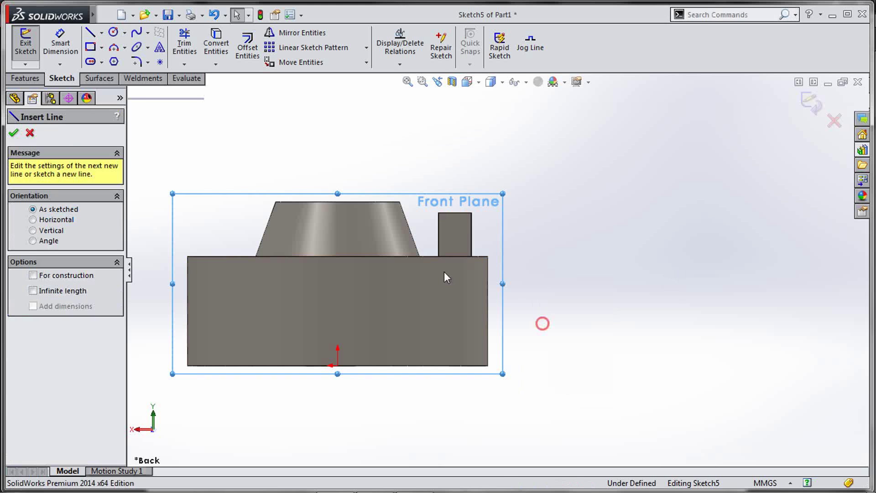
{"action": "left_click", "coordinate": [420, 257]}
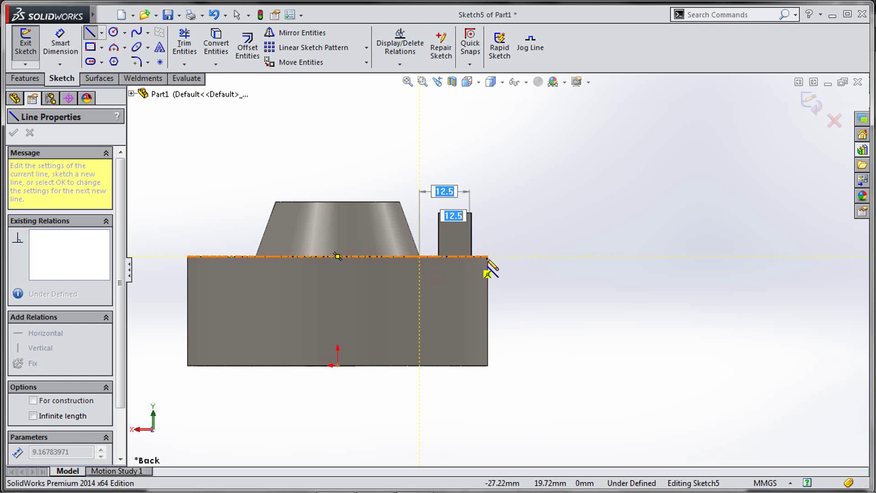
{"action": "left_click", "coordinate": [488, 256]}
{"action": "left_click", "coordinate": [667, 344]}
{"action": "left_click", "coordinate": [731, 344]}
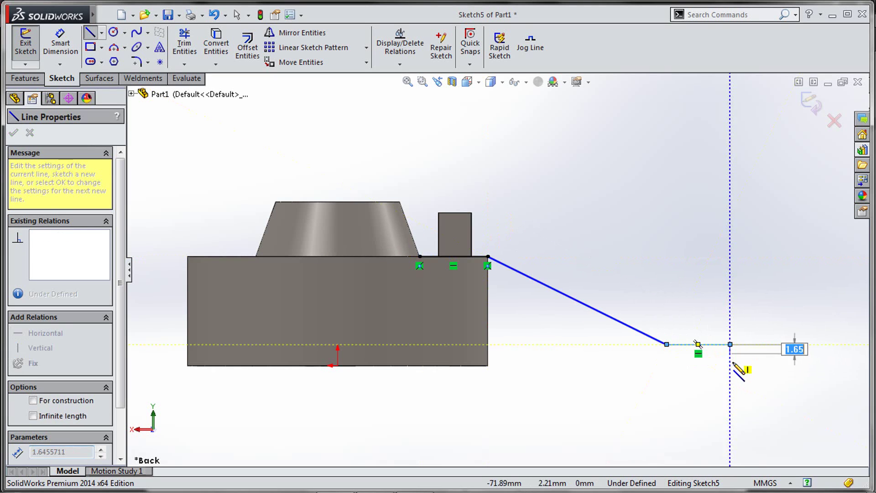
{"action": "left_click", "coordinate": [731, 365]}
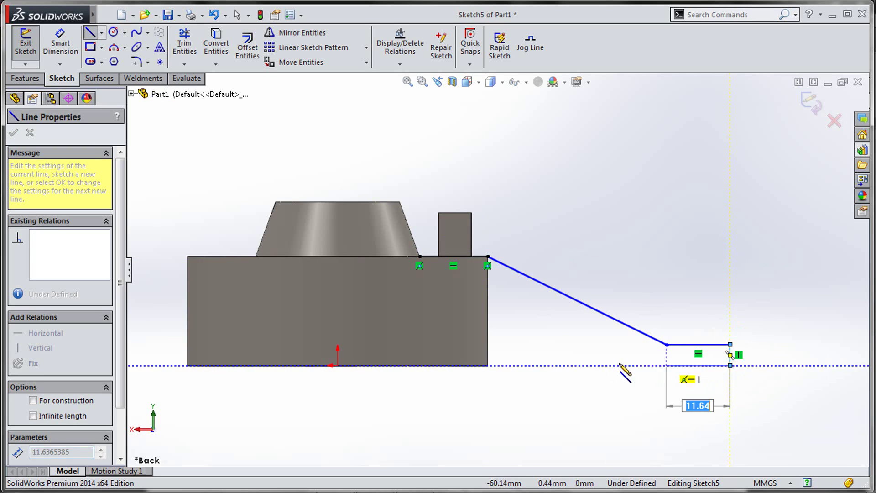
{"action": "left_click", "coordinate": [420, 366]}
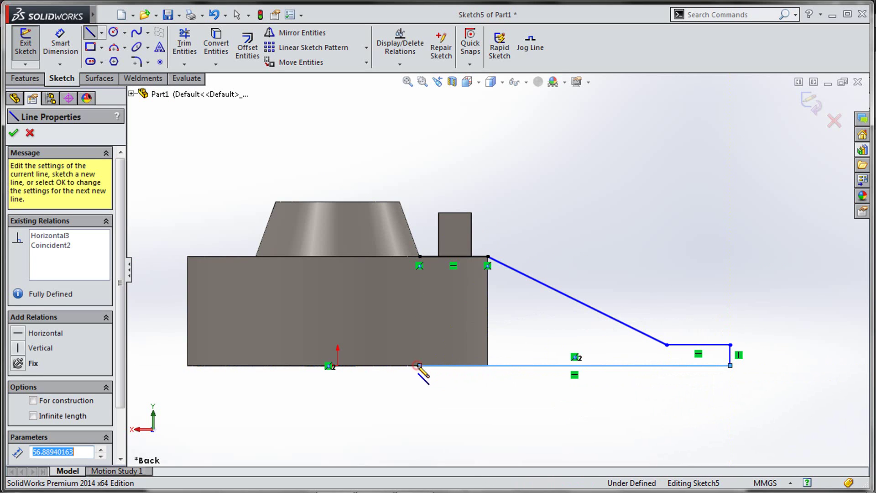
{"action": "left_click", "coordinate": [420, 256]}
{"action": "key", "text": "Escape"}
Dimension the length of the arm tip's flat upper line as 15 mm
{"action": "key", "text": "s"}
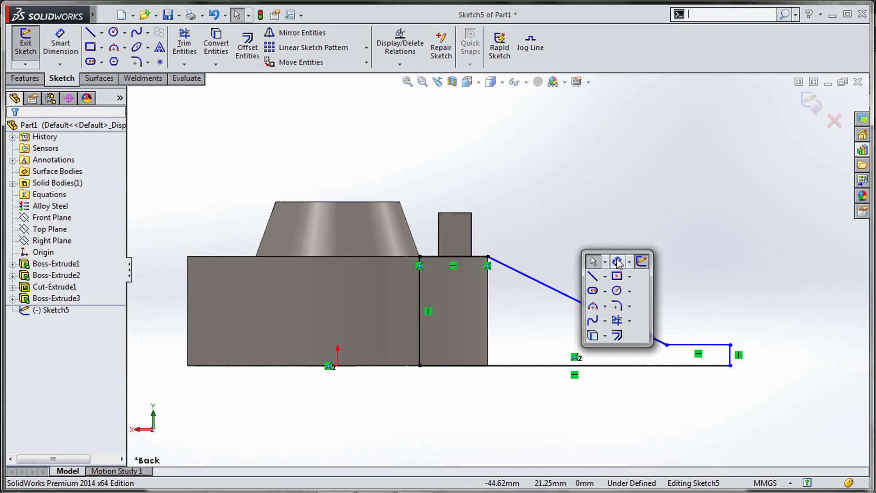
{"action": "left_click", "coordinate": [617, 262]}
{"action": "left_click", "coordinate": [694, 344]}
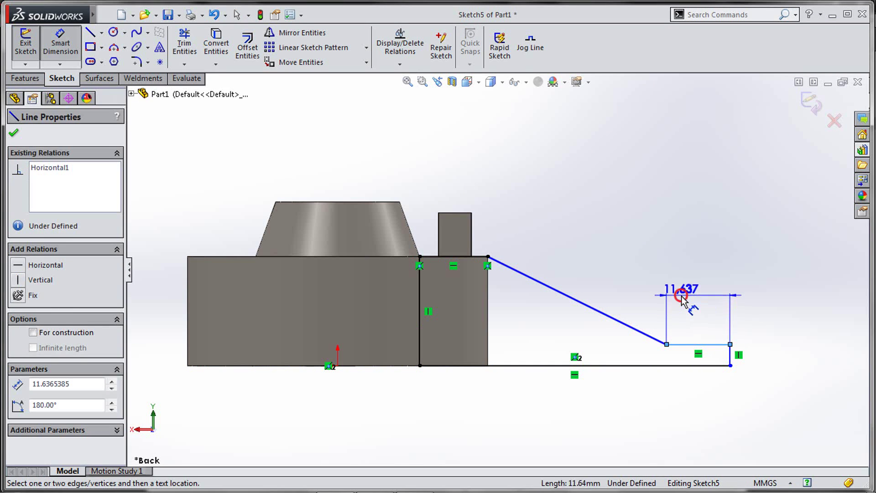
{"action": "left_click", "coordinate": [681, 294]}
{"action": "type", "text": "15"}
{"action": "key", "text": "Return"}
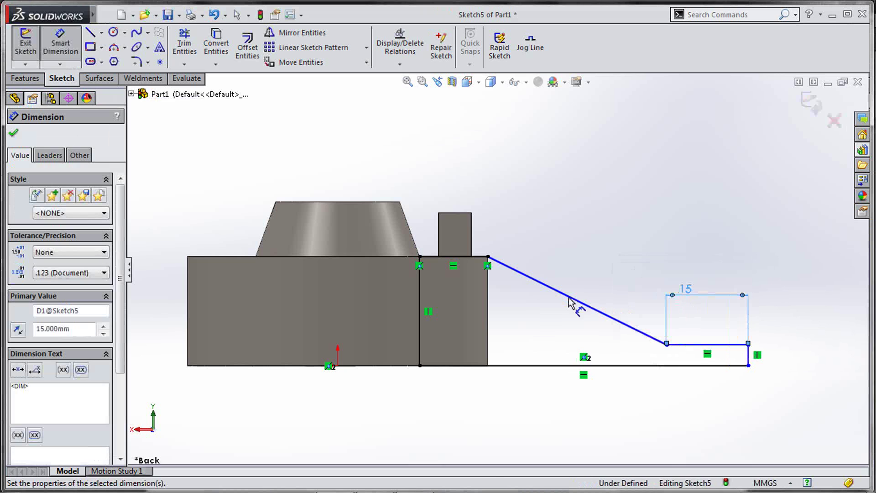
Dimension the angle between the arm's sloped line and the upper horizontal line as 20°
{"action": "left_click", "coordinate": [569, 297]}
{"action": "left_click", "coordinate": [470, 257]}
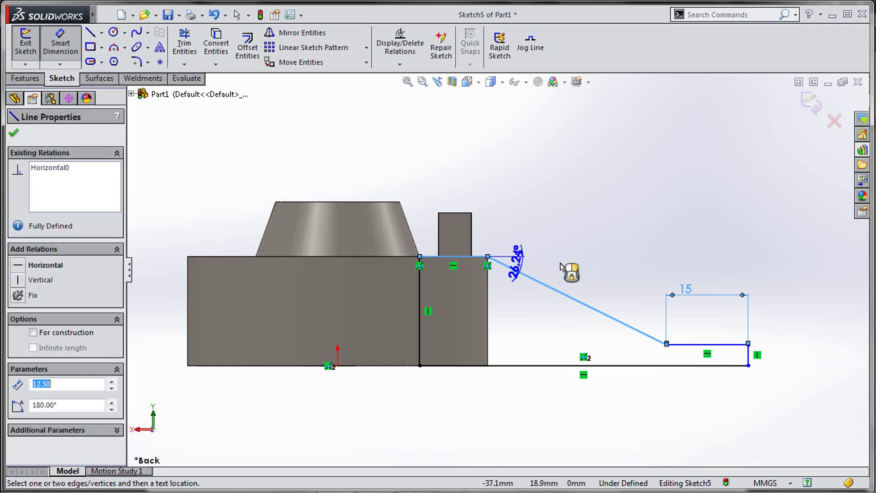
{"action": "left_click", "coordinate": [591, 273]}
{"action": "key", "text": "Return"}
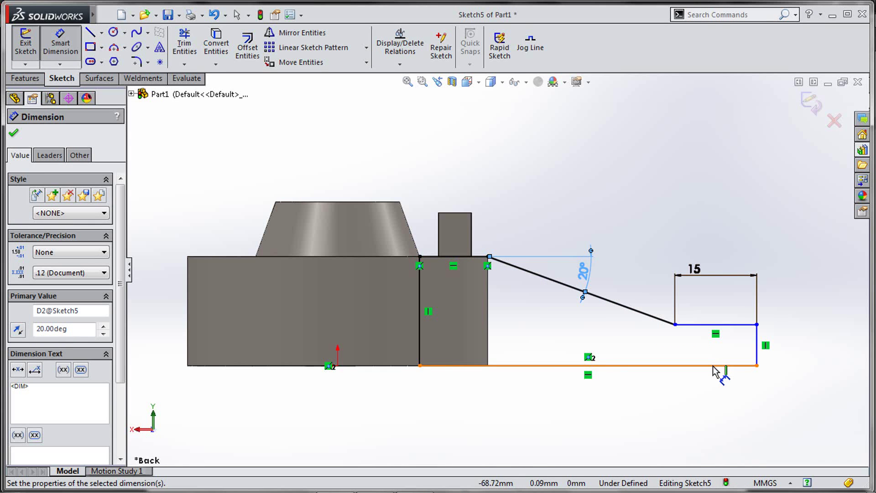
Dimension the distance from the arm's outer vertical end to the origin as 87.04 mm and leave the dimension command
{"action": "left_click", "coordinate": [757, 357]}
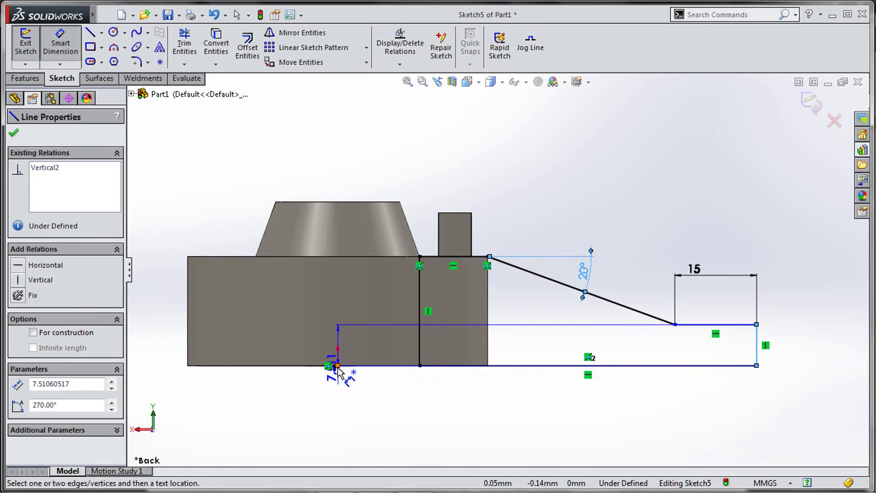
{"action": "left_click", "coordinate": [338, 365]}
{"action": "left_click", "coordinate": [543, 418]}
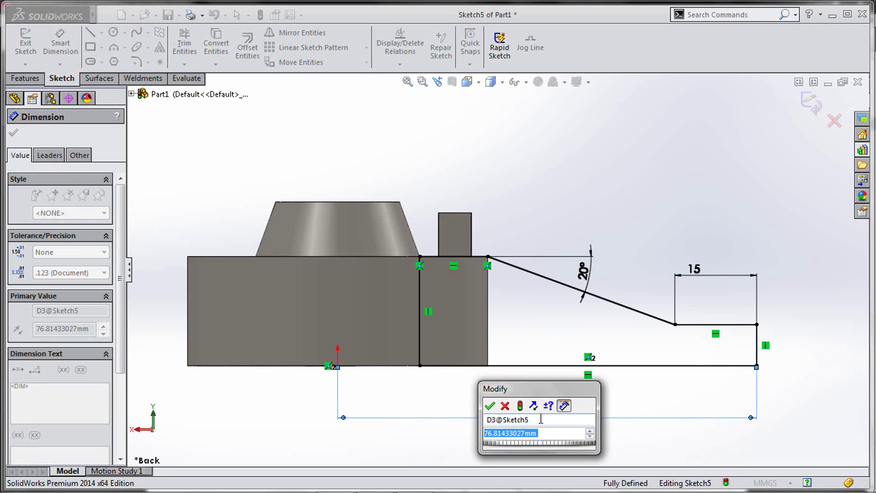
{"action": "type", "text": "87,04"}
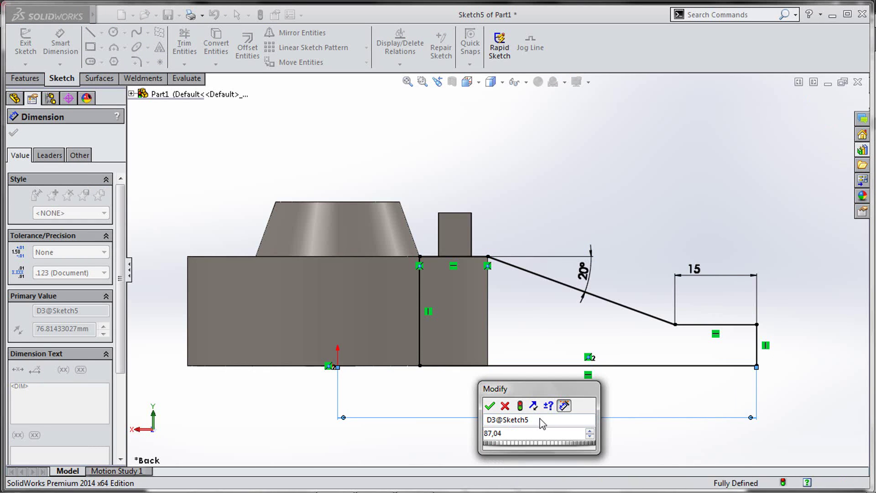
{"action": "key", "text": "Return"}
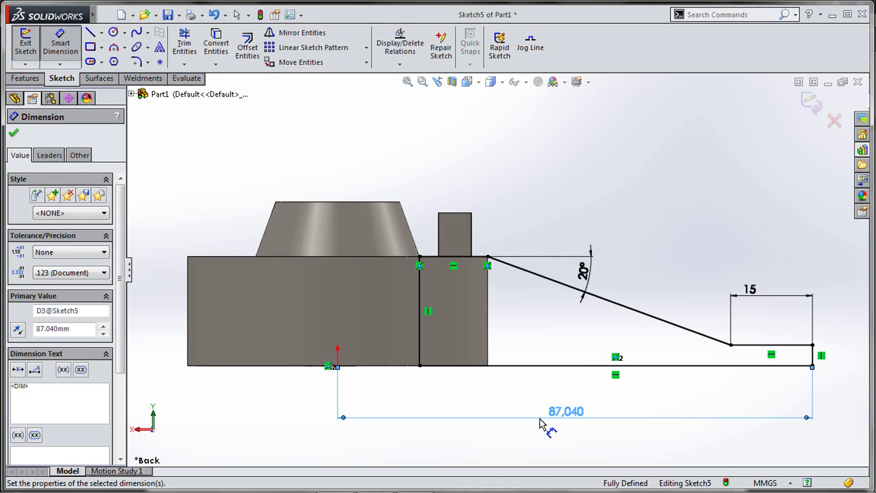
{"action": "key", "text": "Escape"}
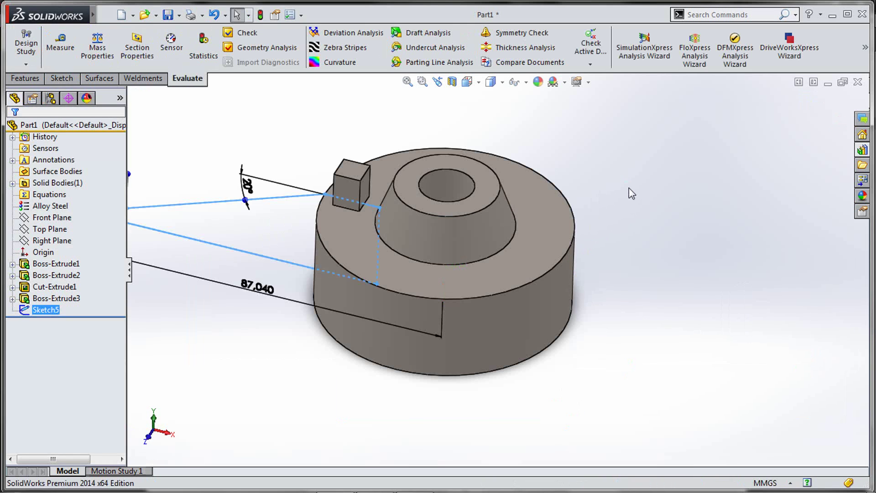
Extrude the arm profile 10 mm with the Mid Plane end condition, merged with the disc
{"action": "key", "text": "z"}
{"action": "key", "text": "s"}
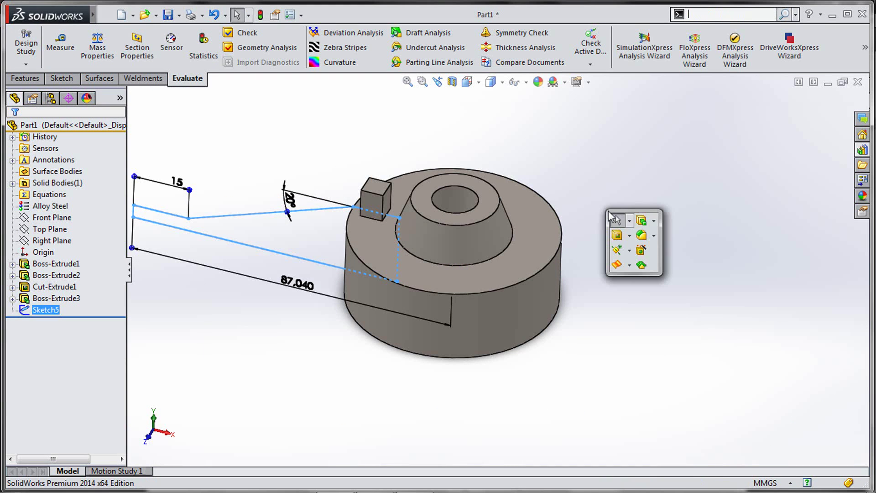
{"action": "left_click", "coordinate": [641, 220]}
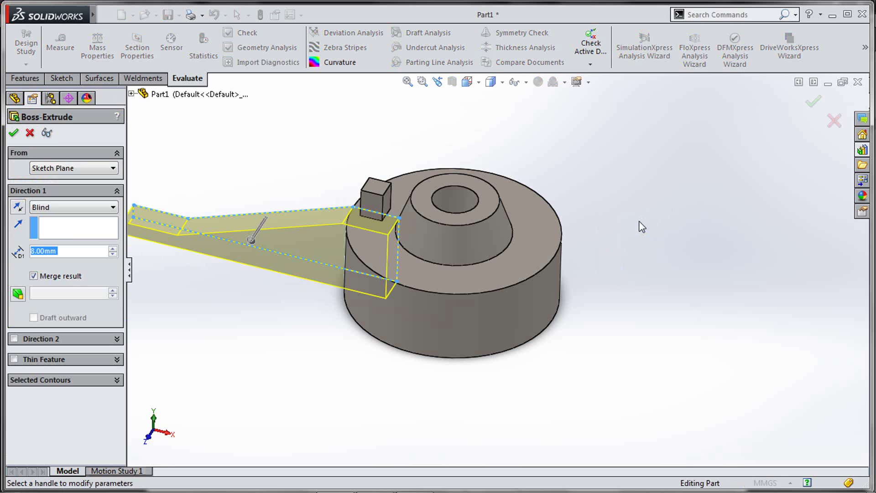
{"action": "type", "text": "10"}
{"action": "left_click", "coordinate": [639, 222]}
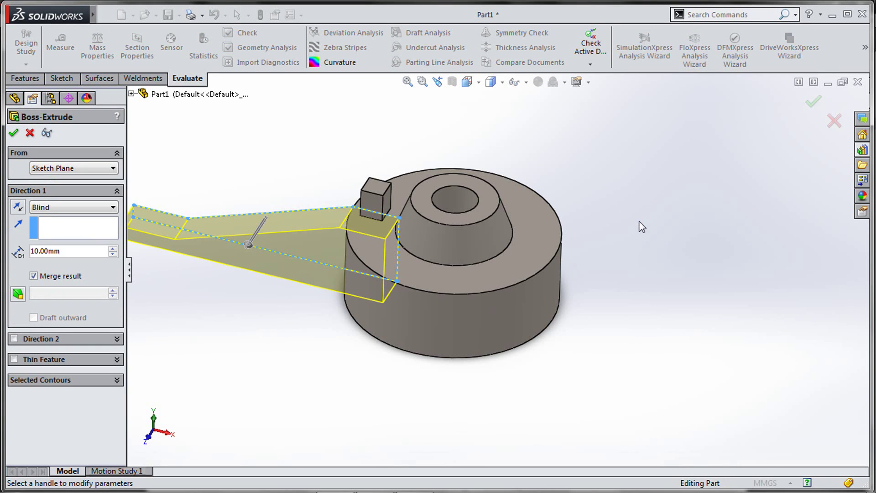
{"action": "right_click", "coordinate": [642, 227]}
{"action": "left_click", "coordinate": [679, 360]}
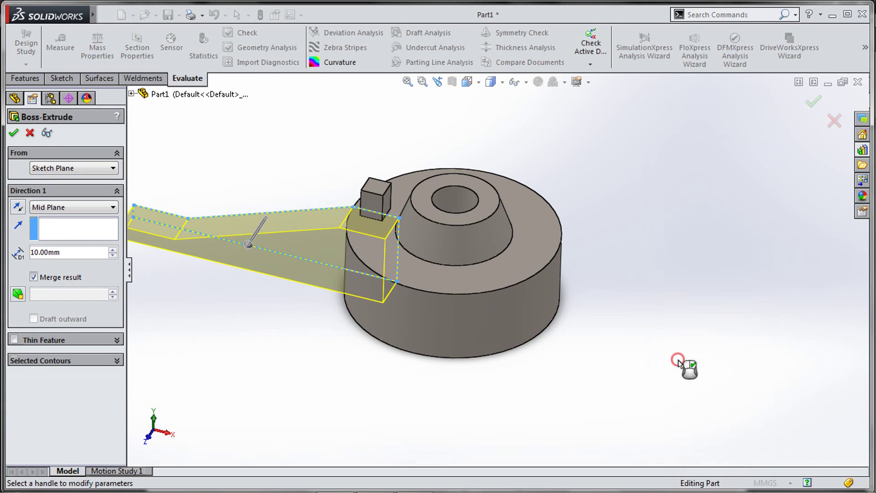
{"action": "right_click", "coordinate": [678, 360]}
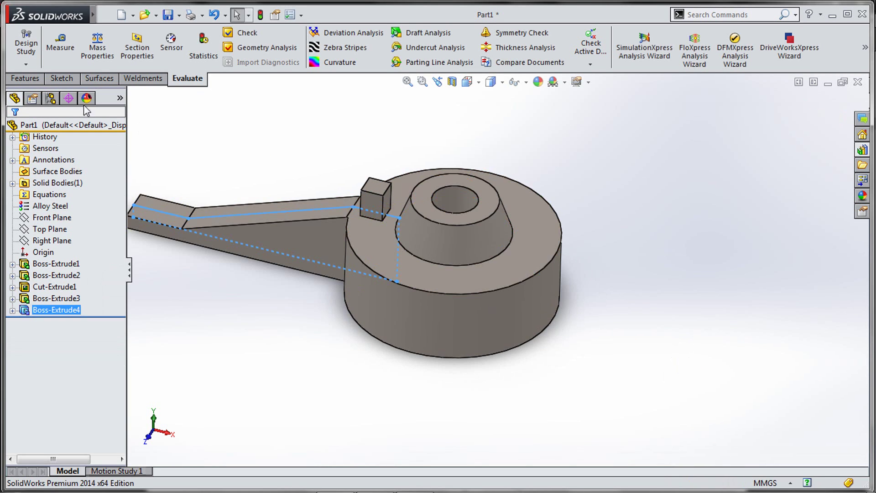
Create a circular pattern of the arm around the disc's cylindrical face with 4 equally spaced instances over 360°
{"action": "left_click", "coordinate": [26, 78]}
{"action": "left_click", "coordinate": [391, 64]}
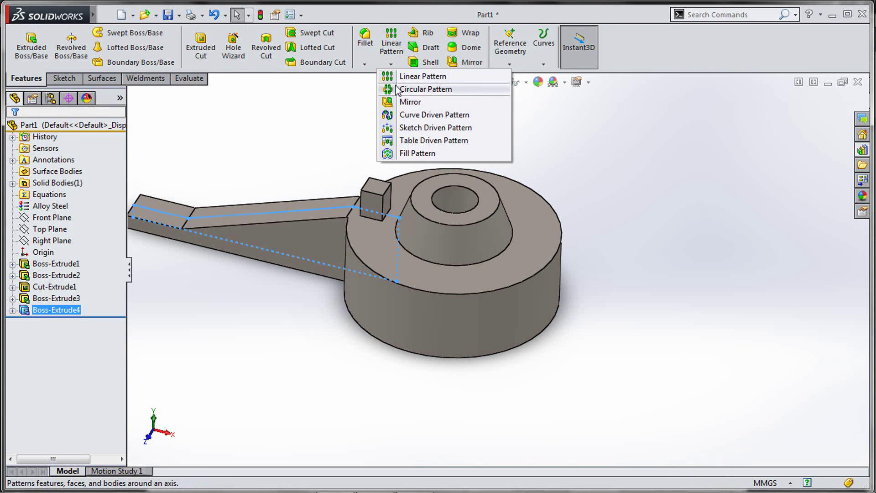
{"action": "left_click", "coordinate": [395, 86]}
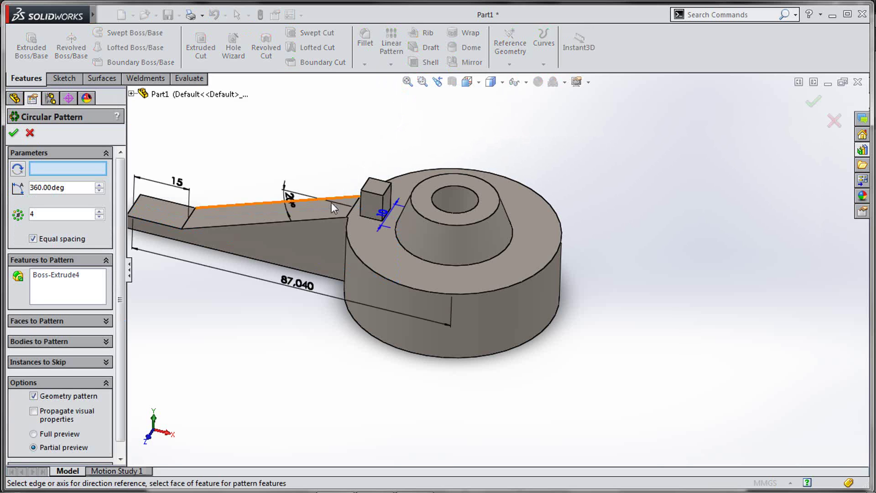
{"action": "left_click", "coordinate": [385, 300]}
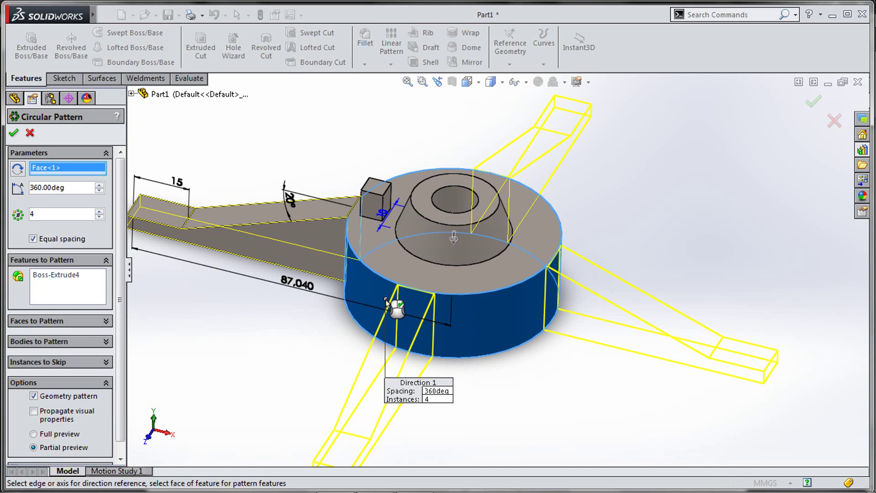
{"action": "right_click", "coordinate": [386, 299]}
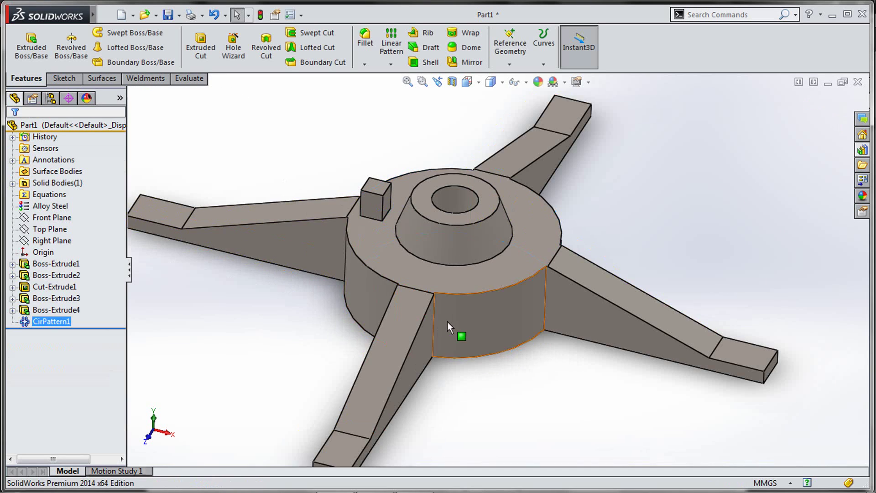
{"action": "scroll", "coordinate": [448, 326], "scroll_direction": "up", "scroll_amount": 5}
{"action": "left_click_drag", "start_coordinate": [495, 329], "coordinate": [552, 280]}
{"action": "middle_click_drag", "start_coordinate": [529, 323], "coordinate": [519, 382]}
{"action": "scroll", "coordinate": [510, 283], "scroll_direction": "down", "scroll_amount": 3}
{"action": "scroll", "coordinate": [486, 329], "scroll_direction": "up", "scroll_amount": 2}
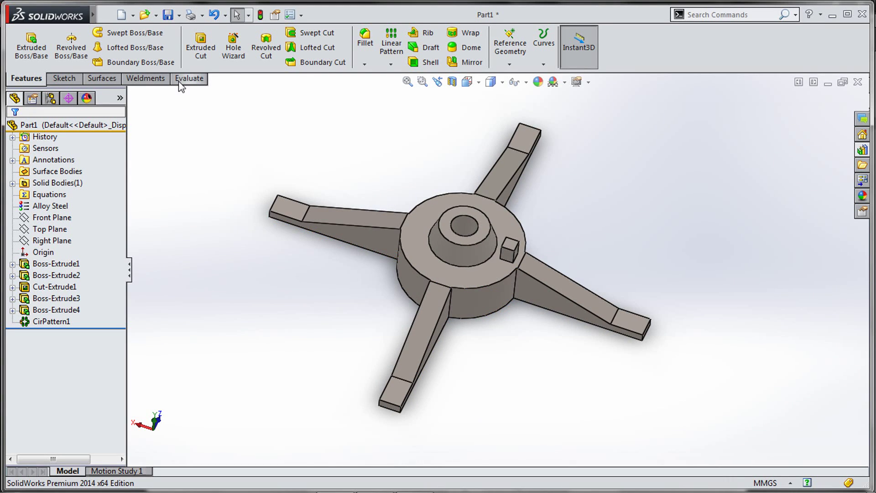
{"action": "right_click", "coordinate": [166, 83]}
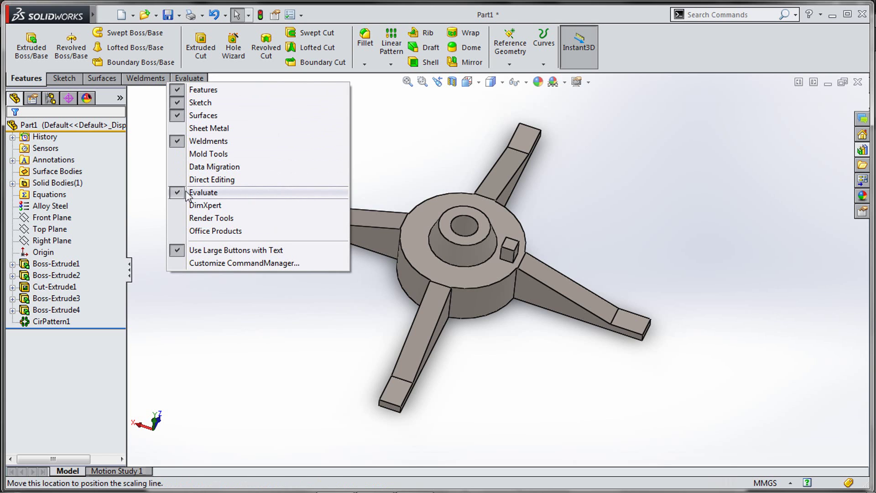
Evaluate the part's mass properties
{"action": "left_click", "coordinate": [137, 157]}
{"action": "left_click", "coordinate": [188, 78]}
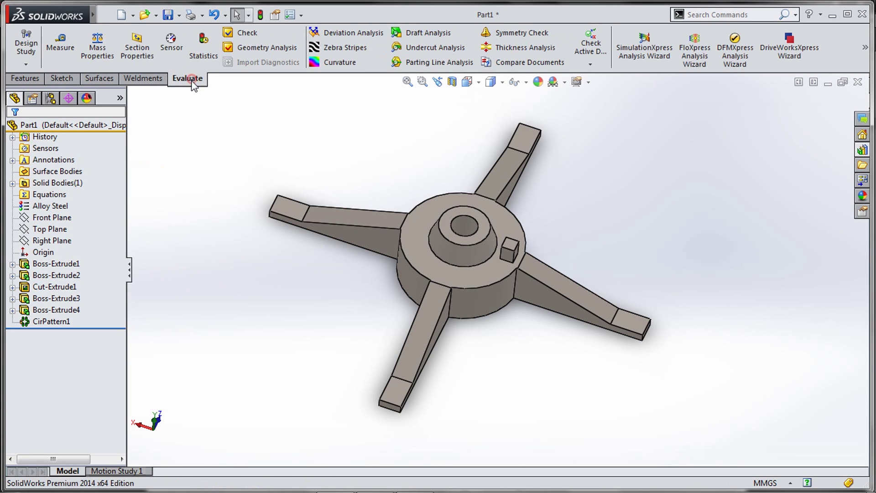
{"action": "left_click", "coordinate": [98, 48]}
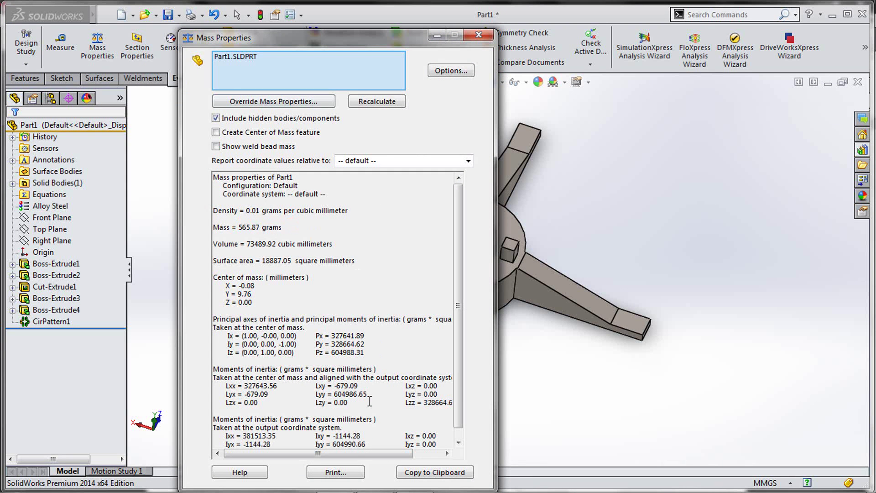
Switch to the exam PDF in Adobe Reader, read the part mass question on page 2, and return to SolidWorks, closing the mass properties
{"action": "key", "text": "alt+Tab"}
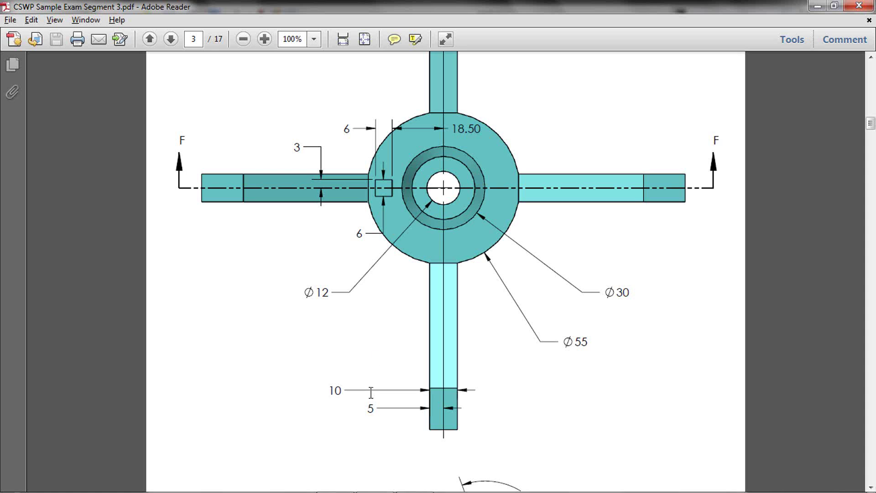
{"action": "scroll", "coordinate": [385, 313], "scroll_direction": "up", "scroll_amount": 10}
{"action": "scroll", "coordinate": [382, 335], "scroll_direction": "up", "scroll_amount": 5}
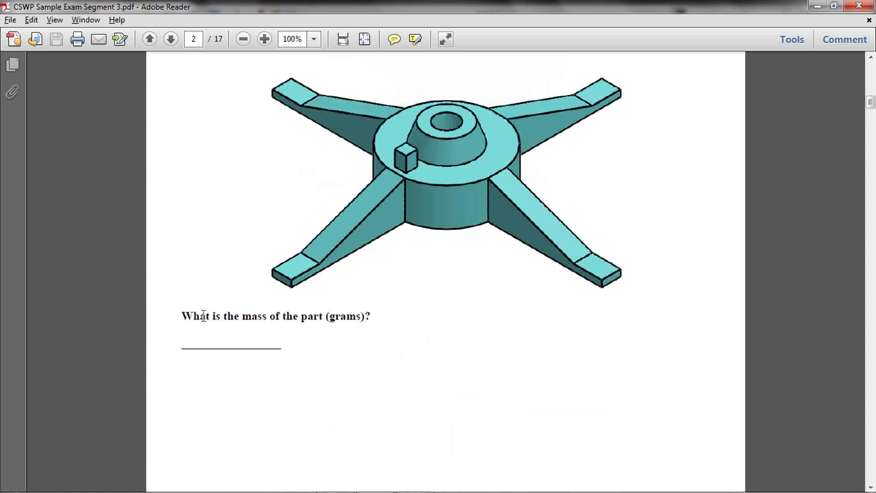
{"action": "mouse_move", "coordinate": [184, 318]}
{"action": "left_mouse_down"}
{"action": "mouse_move", "coordinate": [372, 319]}
{"action": "mouse_move", "coordinate": [181, 316]}
{"action": "left_mouse_up"}
{"action": "left_click", "coordinate": [401, 323]}
{"action": "left_click", "coordinate": [194, 320]}
{"action": "key", "text": "alt+Tab"}
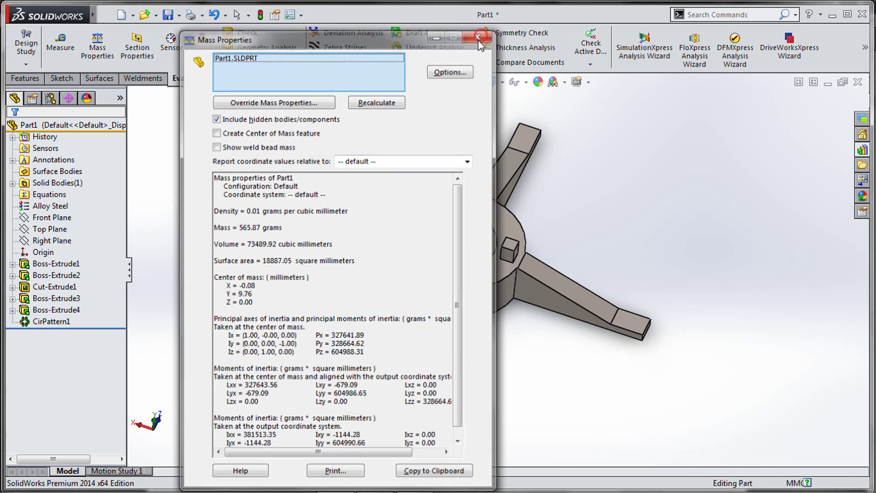
{"action": "left_click", "coordinate": [480, 35]}
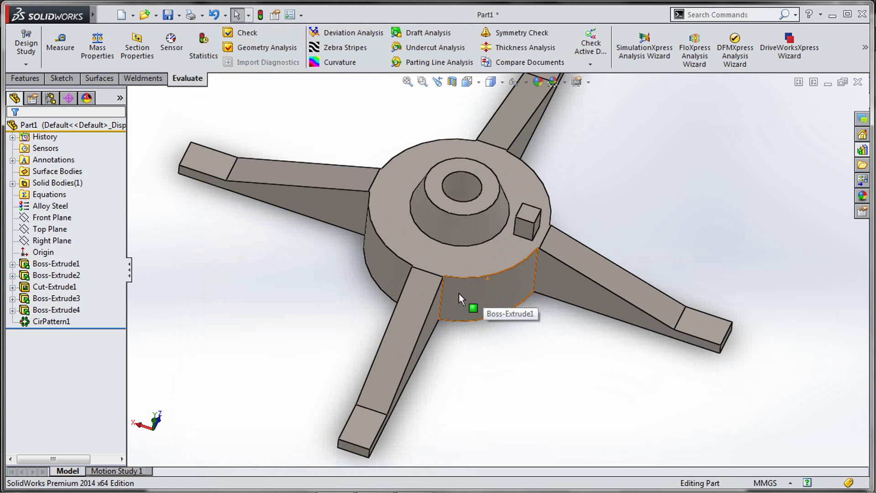
Examine the corners where an arm meets the disc's rim and compare them with the top view on page 3 of the exam PDF
{"action": "scroll", "coordinate": [442, 273], "scroll_direction": "down", "scroll_amount": 6}
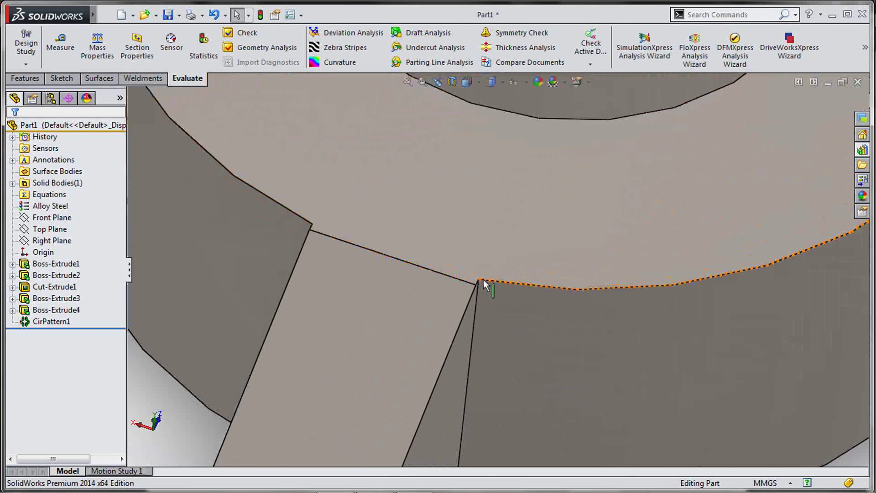
{"action": "middle_click_drag", "start_coordinate": [476, 286], "coordinate": [468, 244]}
{"action": "scroll", "coordinate": [458, 307], "scroll_direction": "up", "scroll_amount": 3}
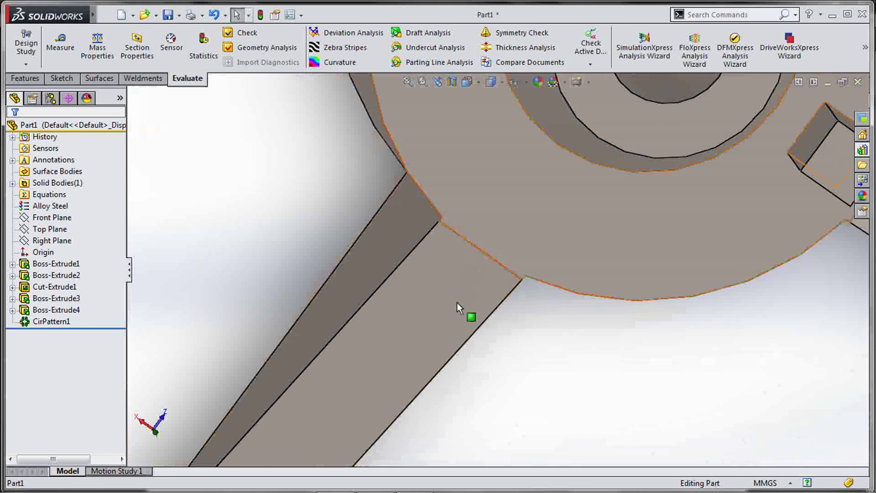
{"action": "scroll", "coordinate": [452, 233], "scroll_direction": "down", "scroll_amount": 5}
{"action": "scroll", "coordinate": [507, 272], "scroll_direction": "down", "scroll_amount": 2}
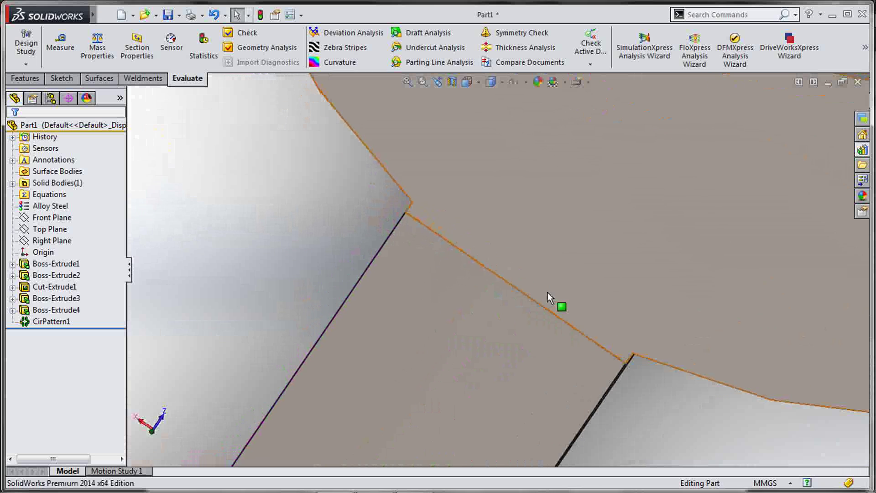
{"action": "key", "text": "alt+Tab"}
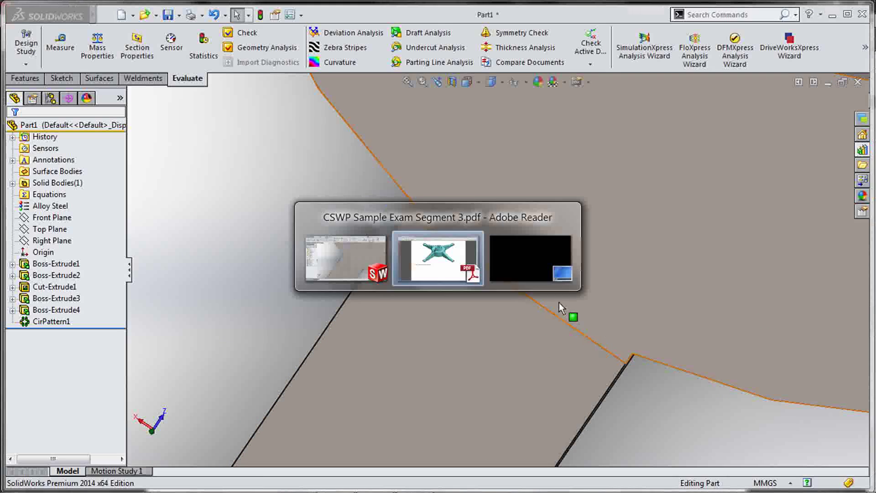
{"action": "scroll", "coordinate": [532, 289], "scroll_direction": "down", "scroll_amount": 10}
{"action": "scroll", "coordinate": [499, 312], "scroll_direction": "down", "scroll_amount": 5}
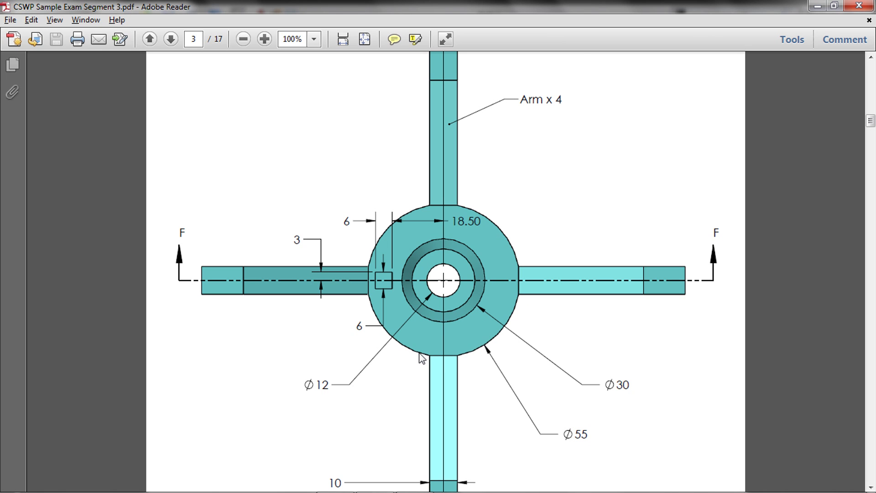
{"action": "key", "text": "alt+Tab"}
{"action": "scroll", "coordinate": [478, 256], "scroll_direction": "up", "scroll_amount": 5}
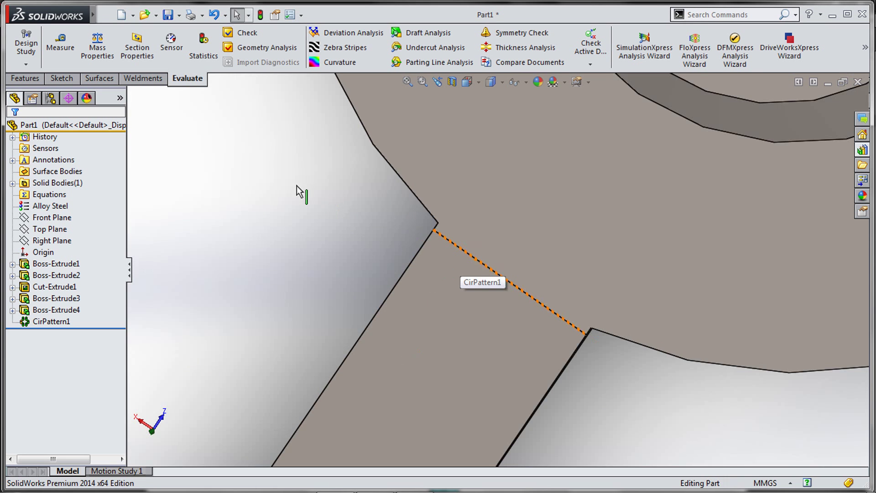
Sketch a circle of 27.5 mm radius centred on the origin on the disc's top face
{"action": "left_click", "coordinate": [497, 178]}
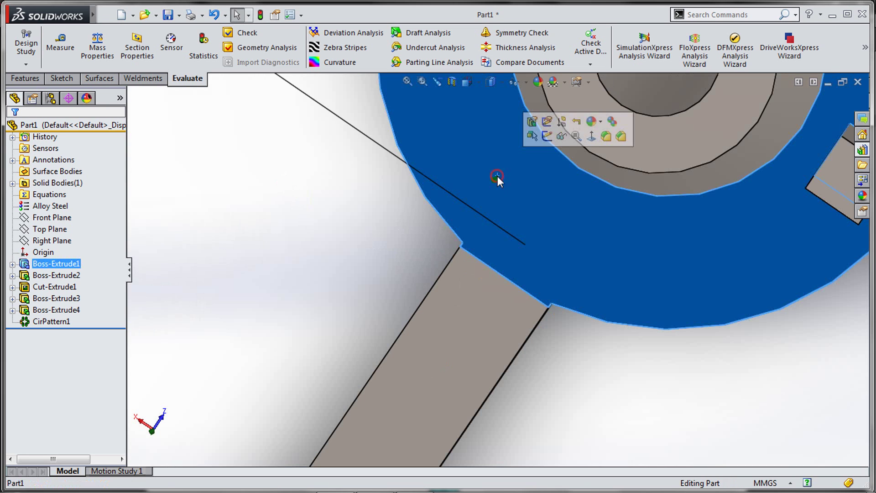
{"action": "left_click", "coordinate": [544, 138]}
{"action": "key", "text": "s"}
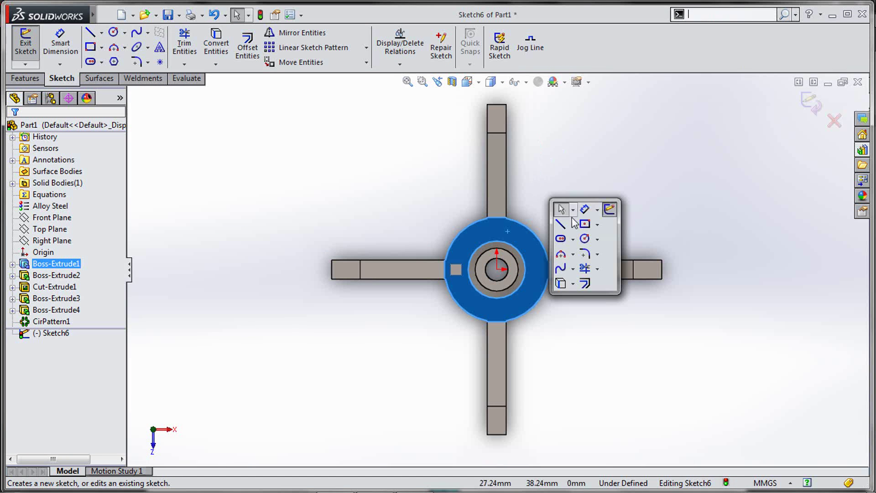
{"action": "left_click", "coordinate": [585, 238]}
{"action": "left_click", "coordinate": [496, 269]}
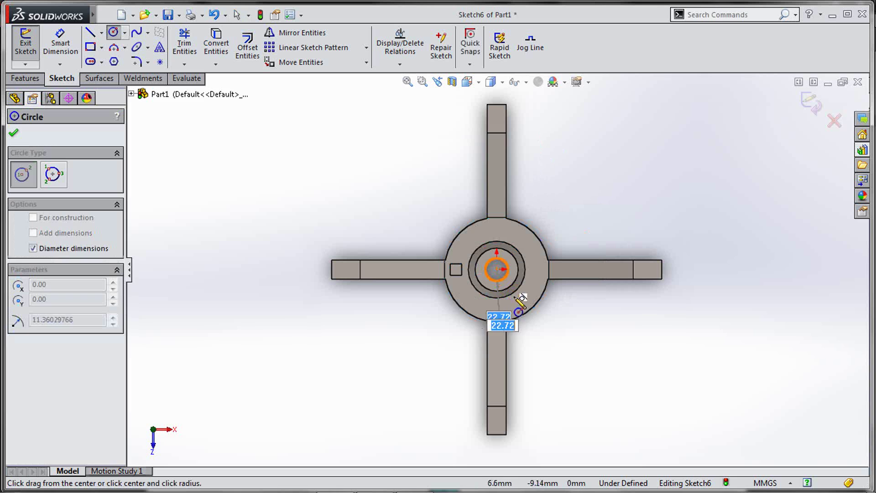
{"action": "left_click", "coordinate": [526, 317]}
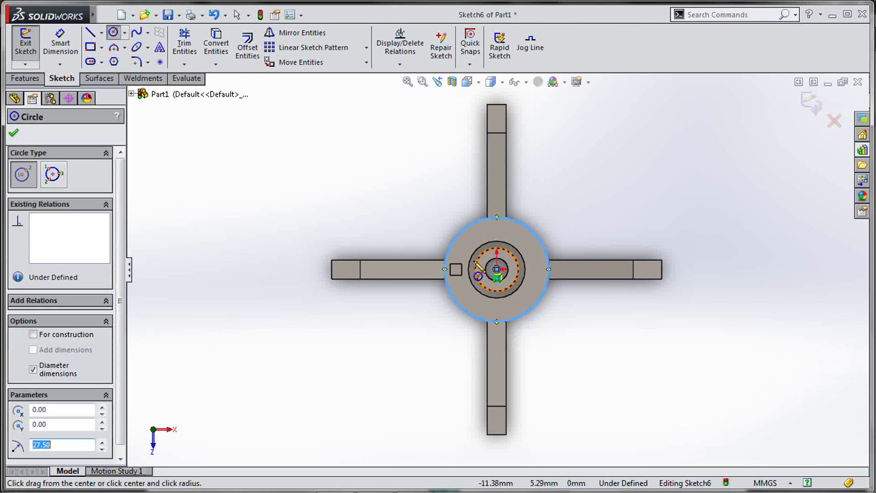
Compare the sketched circle with the arm's inner edge at the disc's rim, leave the circle command and discard the sketch
{"action": "scroll", "coordinate": [441, 266], "scroll_direction": "down", "scroll_amount": 5}
{"action": "scroll", "coordinate": [441, 267], "scroll_direction": "down", "scroll_amount": 5}
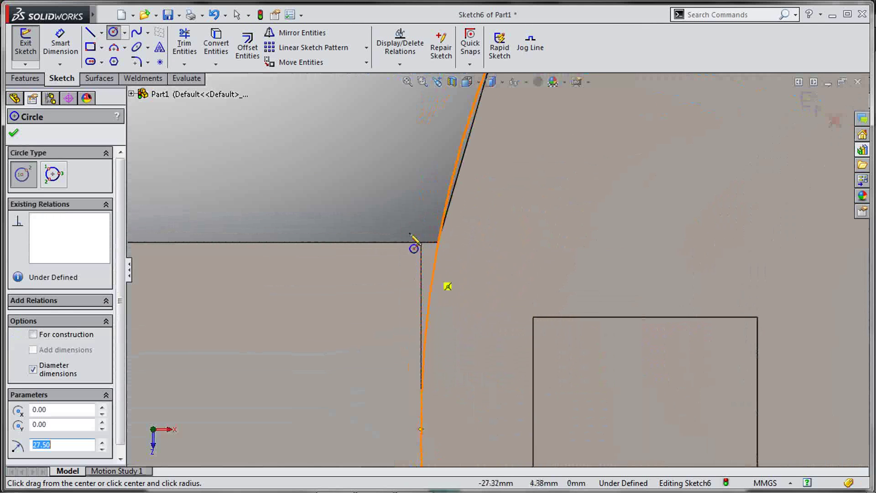
{"action": "key", "text": "Escape"}
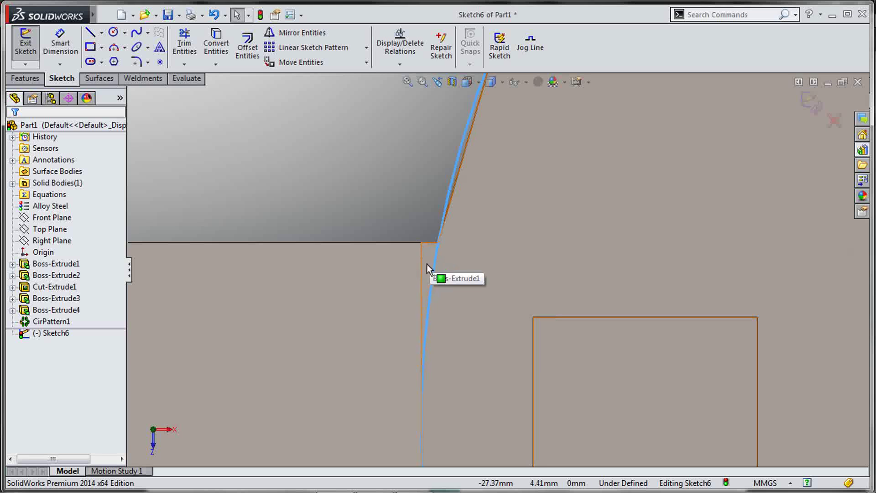
{"action": "scroll", "coordinate": [435, 281], "scroll_direction": "up", "scroll_amount": 10}
{"action": "middle_click_drag", "start_coordinate": [650, 298], "coordinate": [659, 200]}
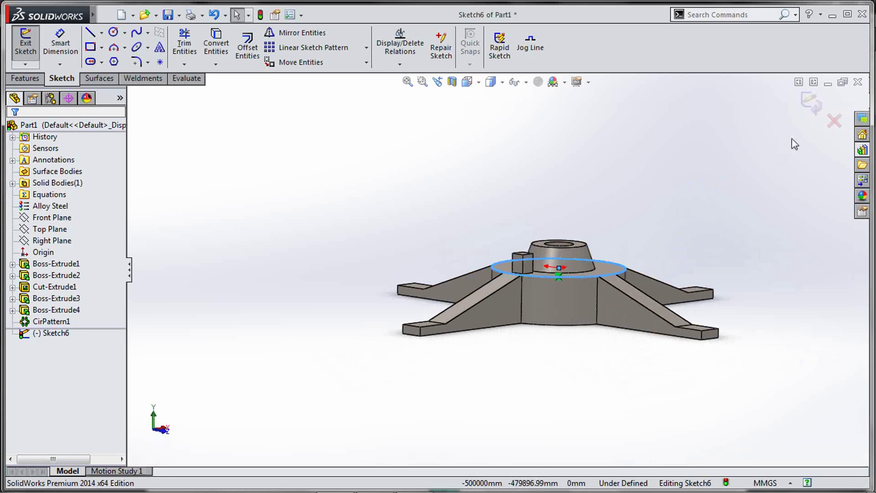
{"action": "left_click", "coordinate": [834, 123]}
{"action": "left_click", "coordinate": [482, 266]}
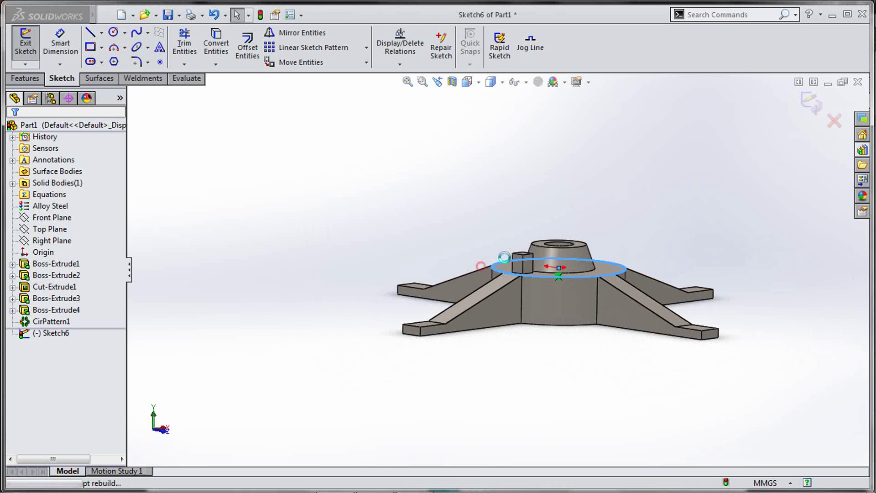
Delete the arm extrusion Boss-Extrude4 together with its absorbed sketch and the dependent circular pattern
{"action": "scroll", "coordinate": [461, 278], "scroll_direction": "up", "scroll_amount": 7}
{"action": "mouse_move", "coordinate": [565, 278]}
{"action": "middle_mouse_down"}
{"action": "mouse_move", "coordinate": [612, 306]}
{"action": "mouse_move", "coordinate": [641, 160]}
{"action": "middle_mouse_up"}
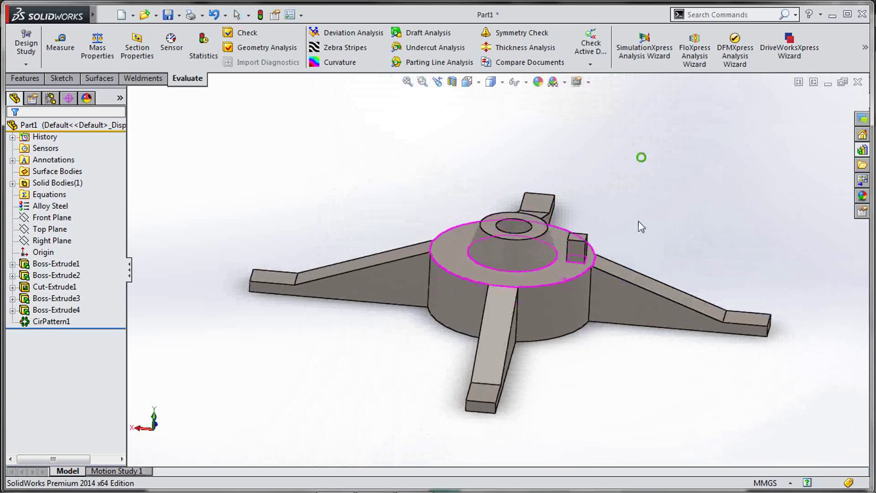
{"action": "middle_click_drag", "start_coordinate": [632, 249], "coordinate": [591, 234]}
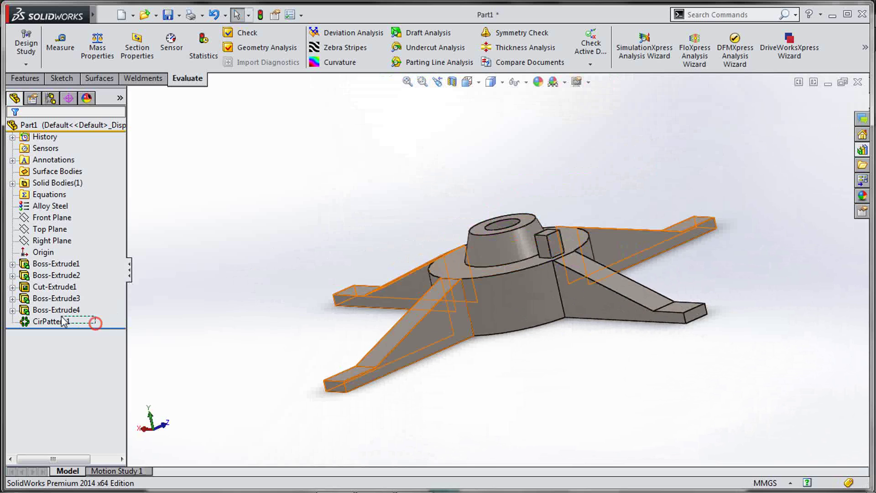
{"action": "right_click", "coordinate": [34, 310]}
{"action": "left_click", "coordinate": [73, 340]}
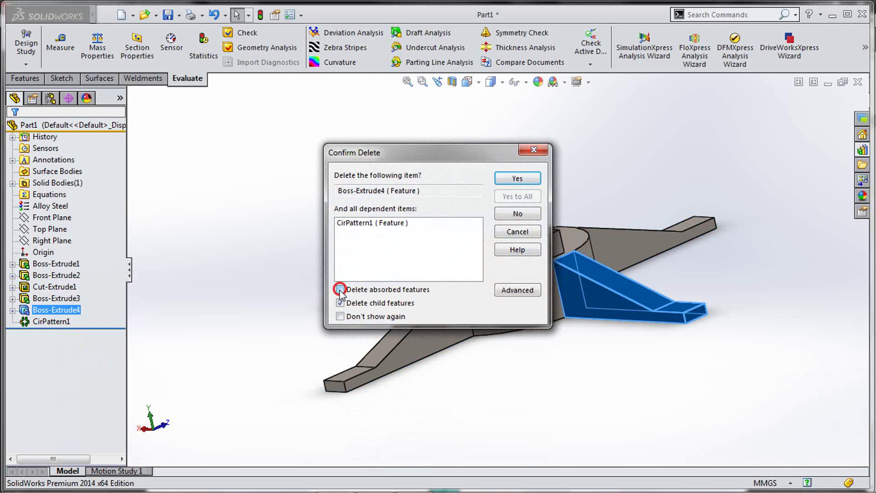
{"action": "left_click", "coordinate": [527, 291]}
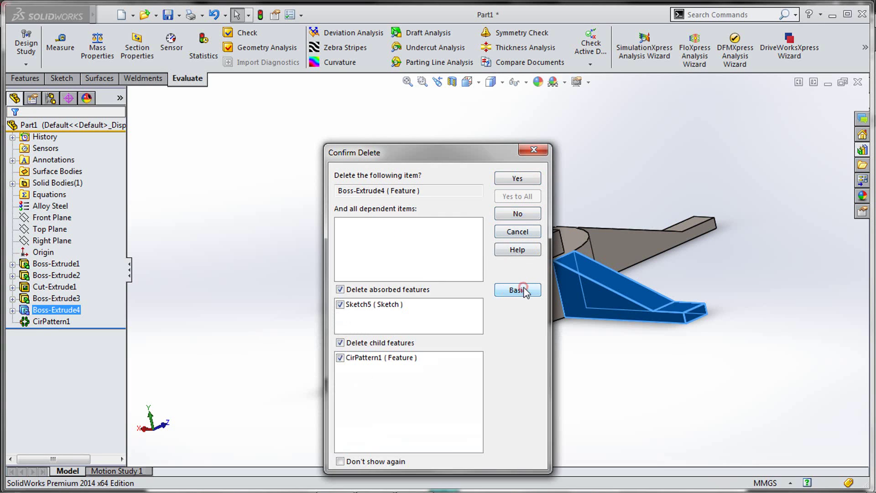
{"action": "left_click", "coordinate": [517, 178]}
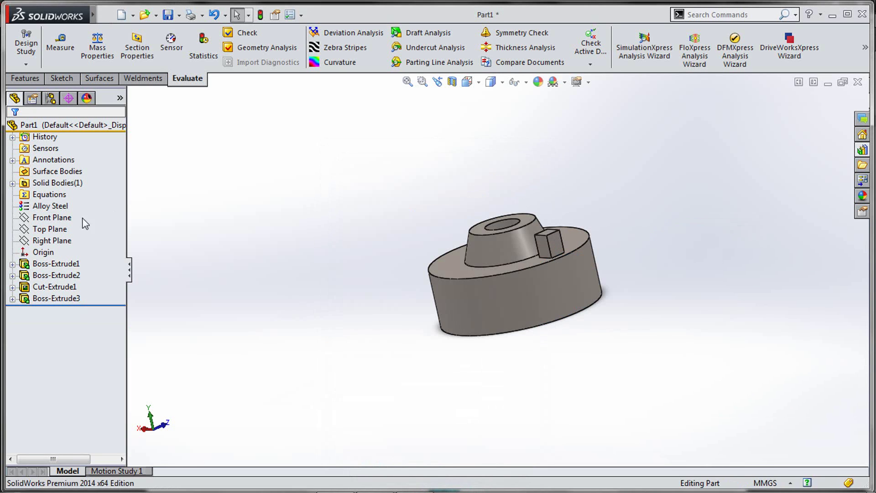
On the Top Plane, sketch a corner rectangle about 57 mm long from the disc's rim outward on the square post's side
{"action": "left_click", "coordinate": [49, 229]}
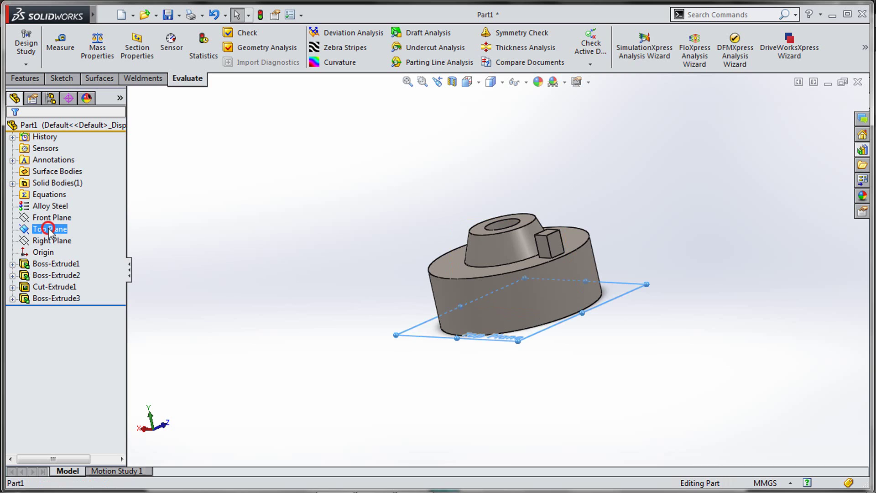
{"action": "left_click", "coordinate": [44, 208]}
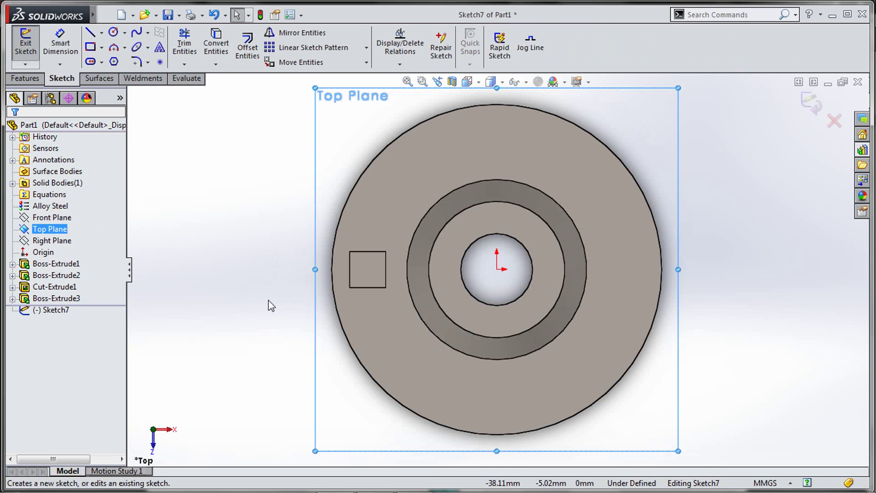
{"action": "key", "text": "s"}
{"action": "left_click", "coordinate": [316, 326]}
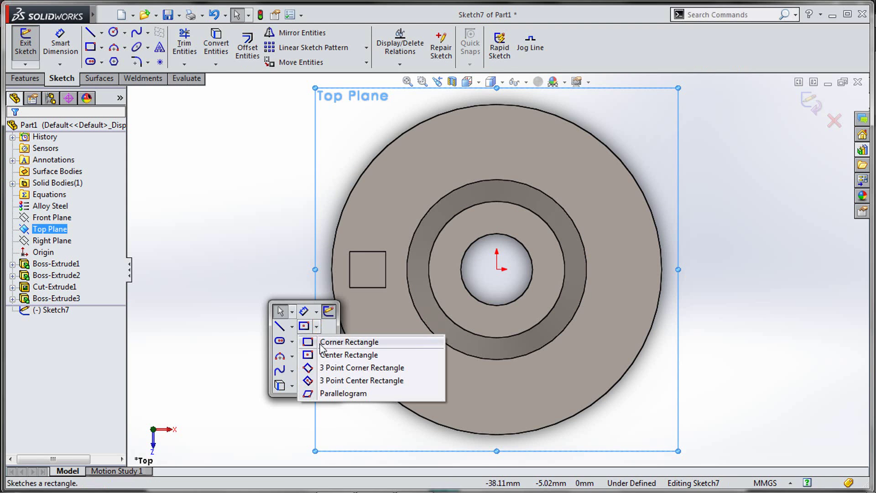
{"action": "left_click", "coordinate": [318, 343]}
{"action": "left_click", "coordinate": [335, 246]}
{"action": "key", "text": "z"}
{"action": "key", "text": "z"}
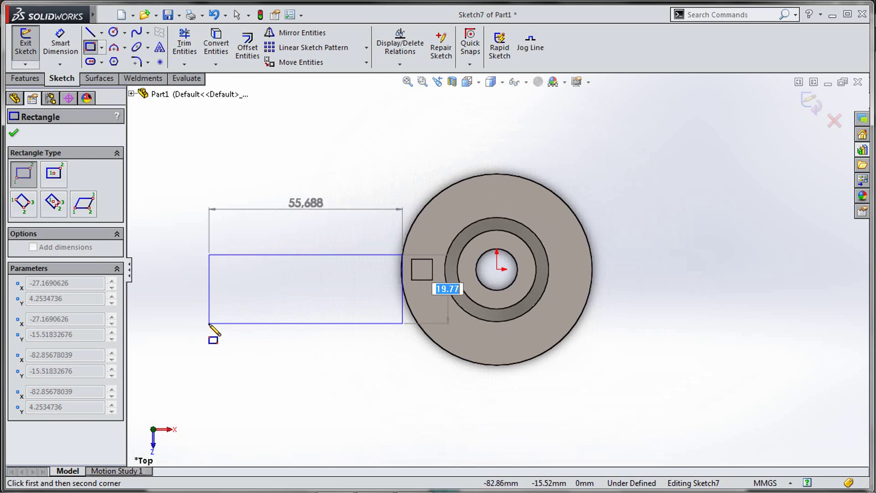
{"action": "left_click", "coordinate": [203, 311]}
{"action": "key", "text": "Escape"}
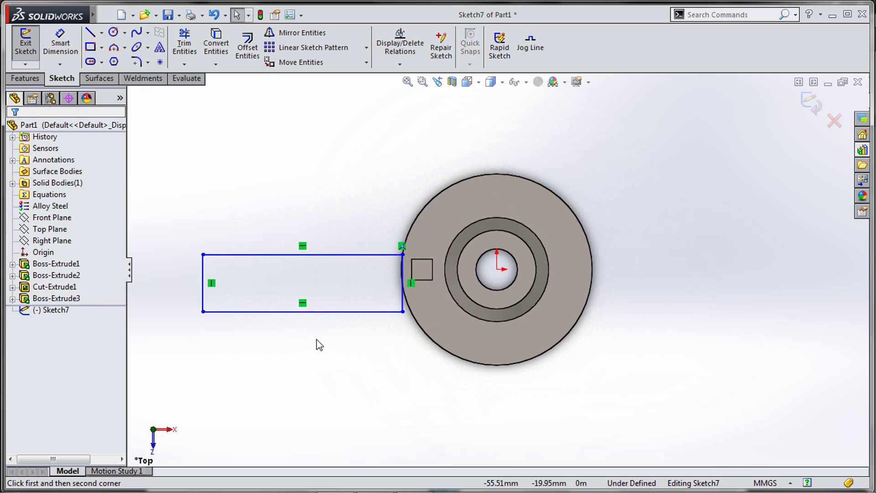
Make the rectangle's lower inner corner coincident with the disc's circular edge
{"action": "scroll", "coordinate": [319, 345], "scroll_direction": "down", "scroll_amount": 4}
{"action": "left_click_drag", "start_coordinate": [493, 274], "coordinate": [494, 241]}
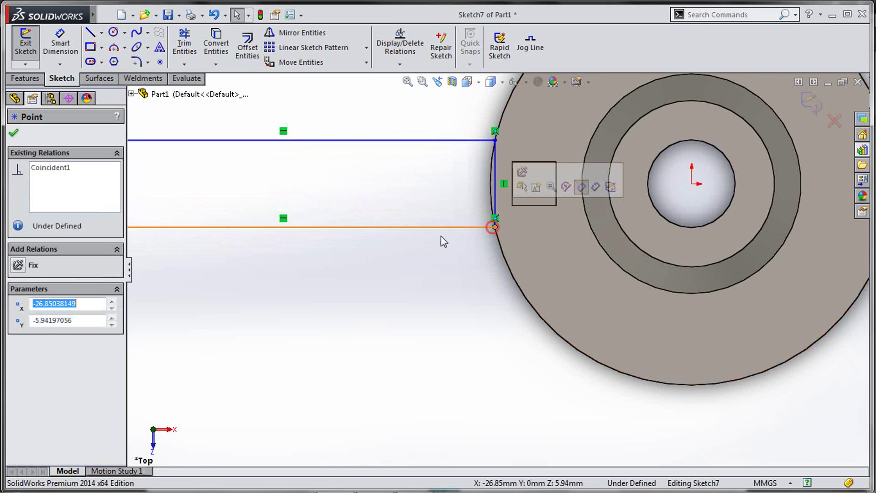
{"action": "left_click", "coordinate": [431, 283]}
Dimension the rectangle's outer vertical side as 10 mm
{"action": "scroll", "coordinate": [430, 282], "scroll_direction": "up", "scroll_amount": 3}
{"action": "key", "text": "s"}
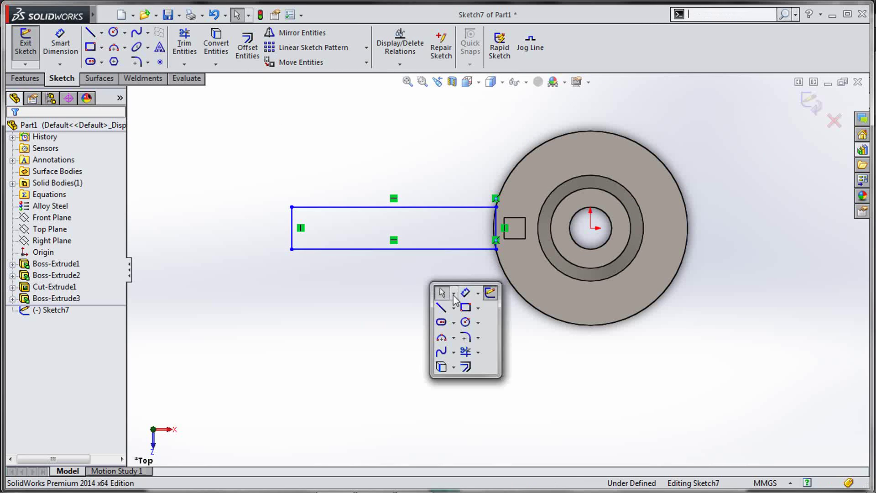
{"action": "left_click", "coordinate": [460, 294]}
{"action": "left_click", "coordinate": [295, 235]}
{"action": "left_click", "coordinate": [227, 229]}
{"action": "type", "text": "10"}
{"action": "key", "text": "Return"}
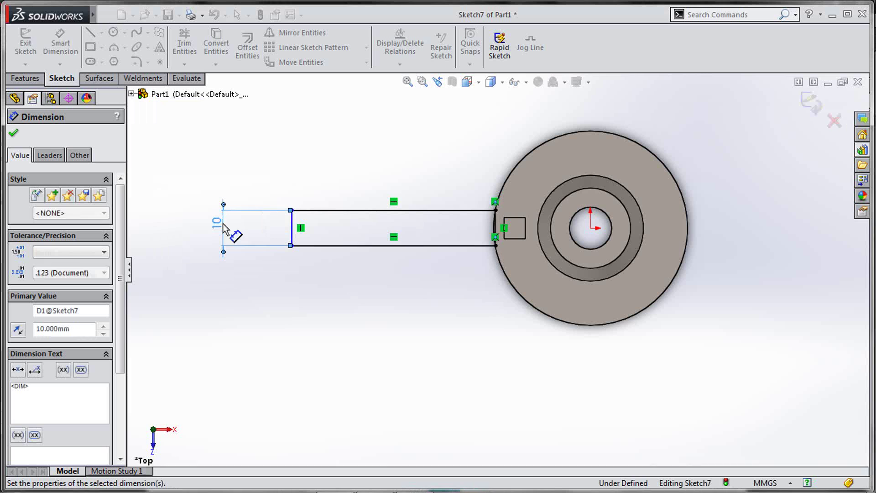
Dimension the horizontal distance from the rectangle's outer side to the origin as 87.04 mm and exit the sketch
{"action": "left_click", "coordinate": [292, 227]}
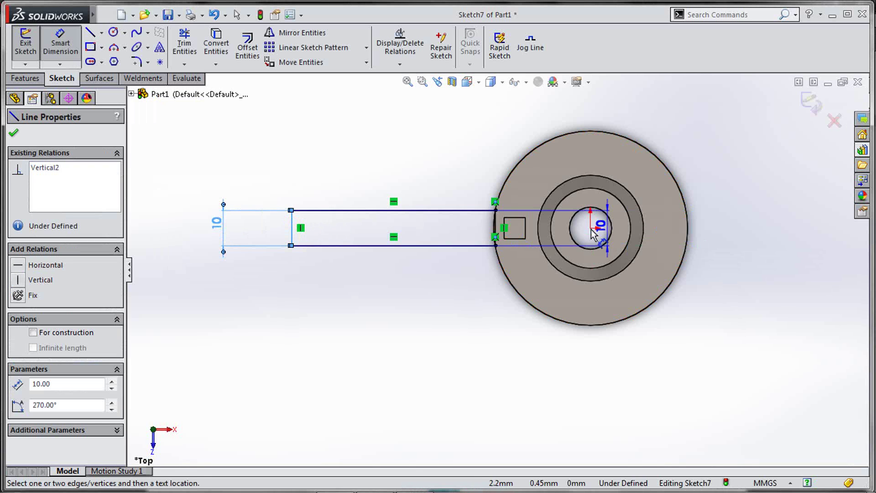
{"action": "left_click", "coordinate": [591, 228]}
{"action": "left_click", "coordinate": [527, 378]}
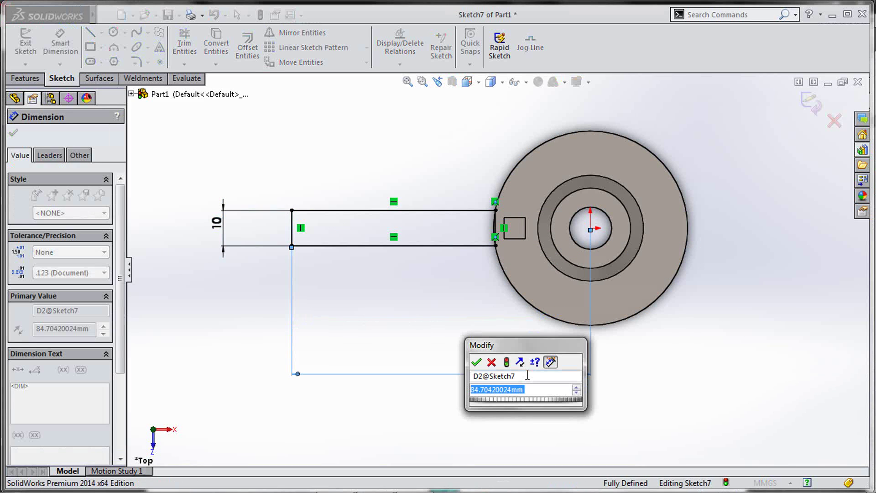
{"action": "type", "text": "87.04"}
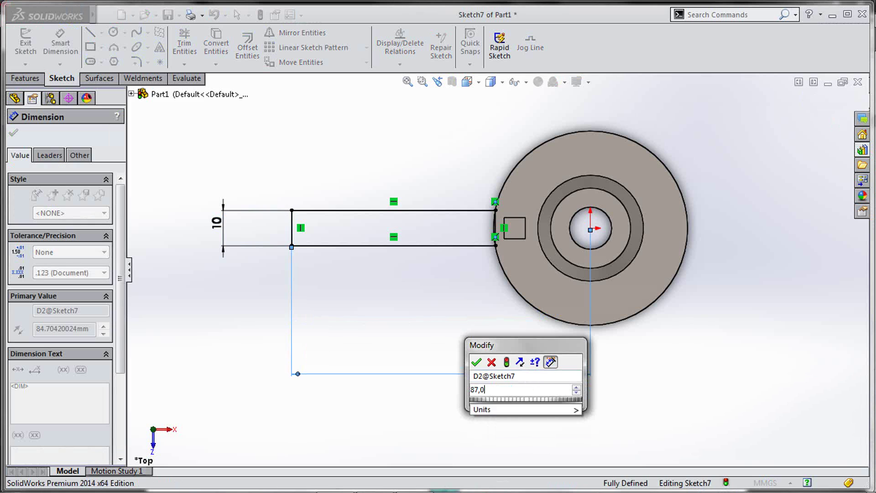
{"action": "key", "text": "Return"}
{"action": "key", "text": "Escape"}
{"action": "double_click", "coordinate": [631, 353]}
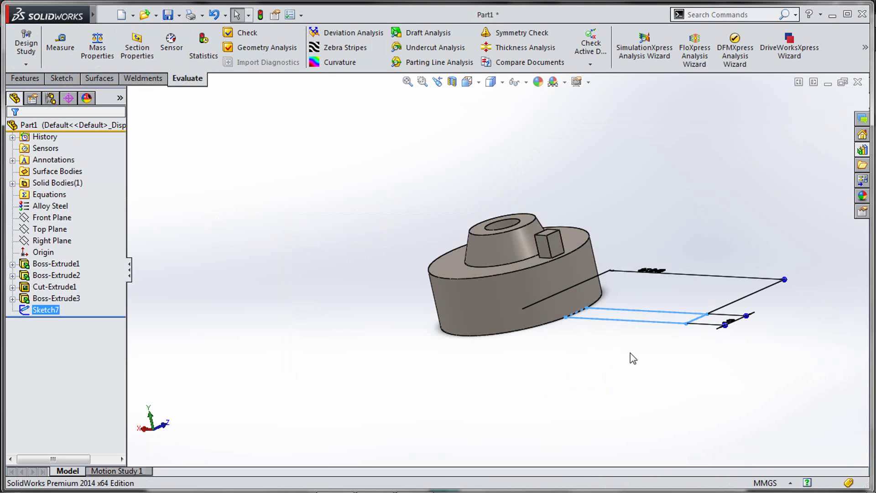
Extrude the rectangle as a boss with the Up To Surface end condition, ending at the disc's top face
{"action": "key", "text": "s"}
{"action": "left_click", "coordinate": [668, 366]}
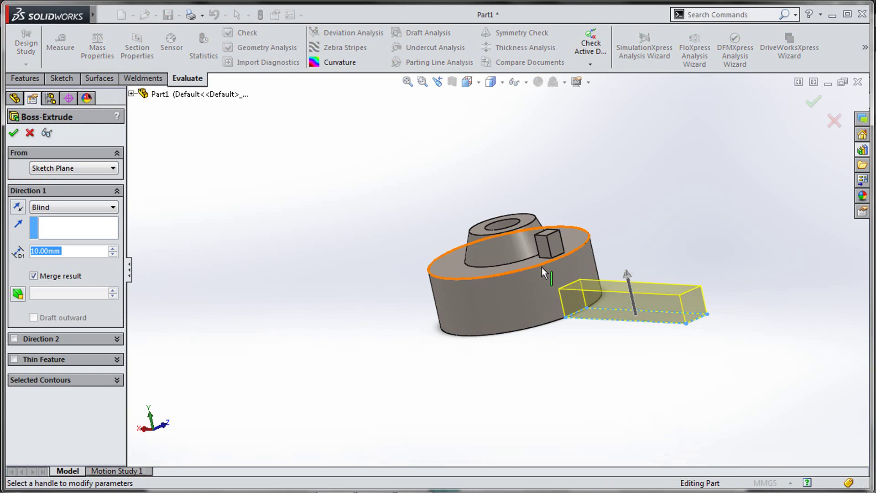
{"action": "middle_click_drag", "start_coordinate": [541, 267], "coordinate": [532, 284]}
{"action": "scroll", "coordinate": [531, 266], "scroll_direction": "down", "scroll_amount": 2}
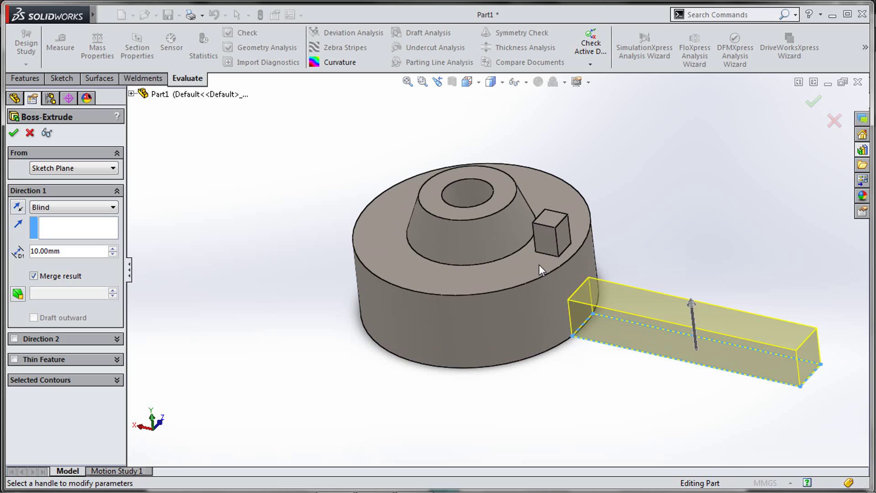
{"action": "right_click", "coordinate": [640, 234]}
{"action": "left_click", "coordinate": [666, 324]}
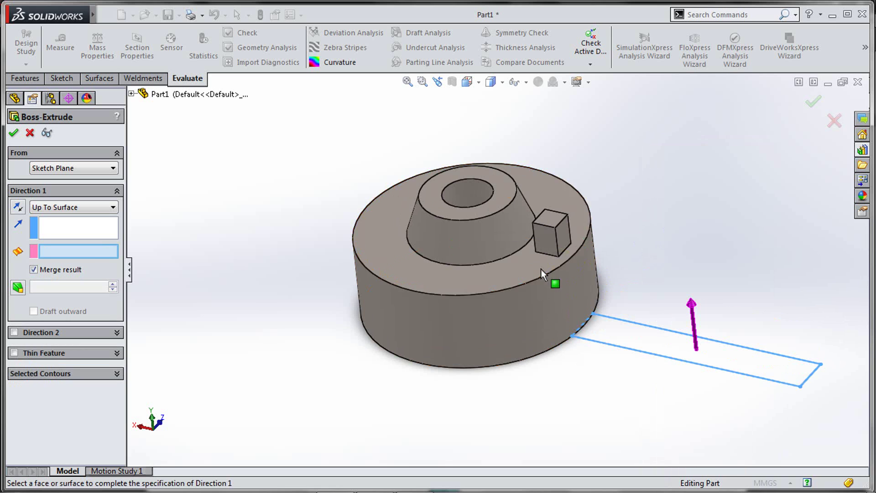
{"action": "left_click", "coordinate": [536, 267]}
{"action": "right_click", "coordinate": [535, 265]}
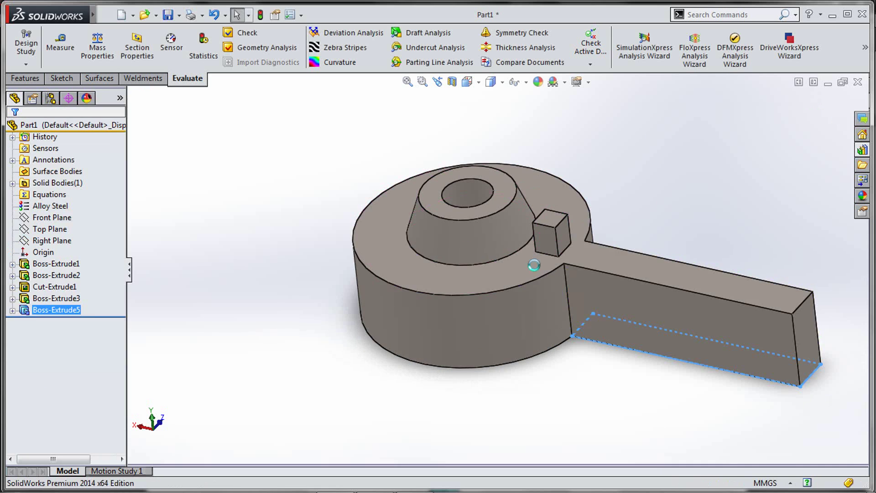
On the arm's long side face, sketch a closed line profile sloping down from the top inner corner to a horizontal line about 10 mm long at the outer edge
{"action": "middle_click_drag", "start_coordinate": [769, 179], "coordinate": [701, 300]}
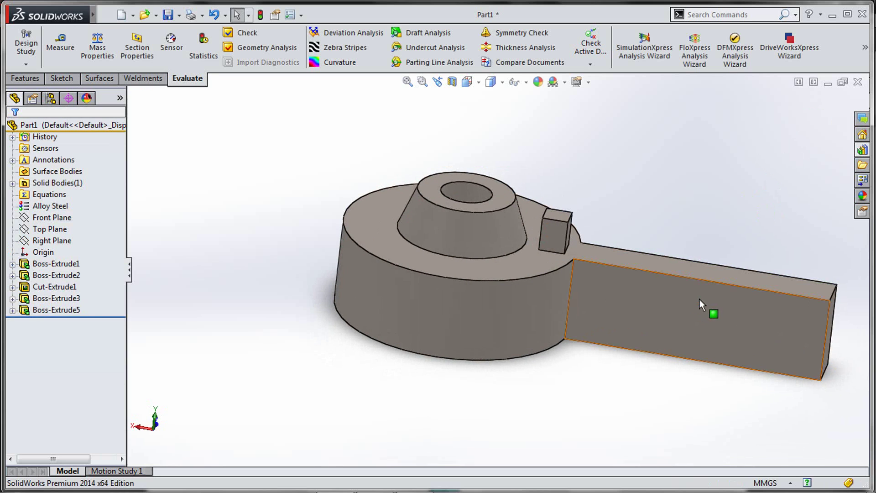
{"action": "left_click", "coordinate": [701, 300]}
{"action": "left_click", "coordinate": [748, 259]}
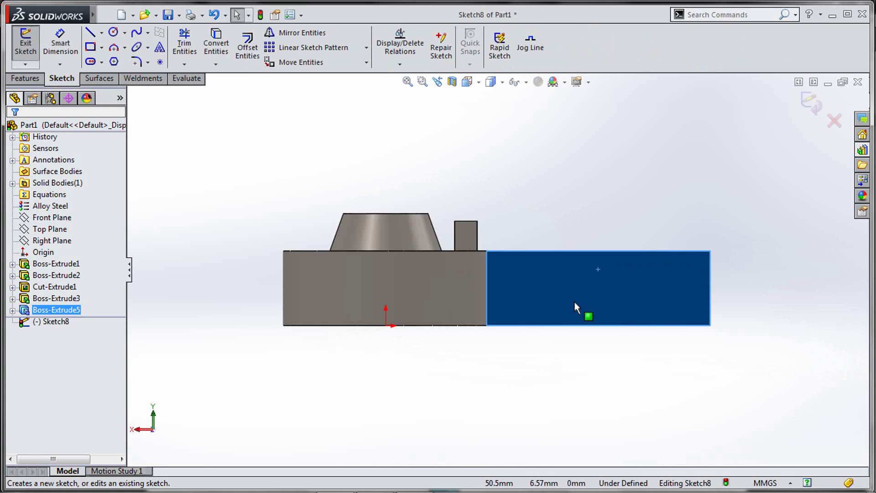
{"action": "key", "text": "s"}
{"action": "left_click", "coordinate": [586, 327]}
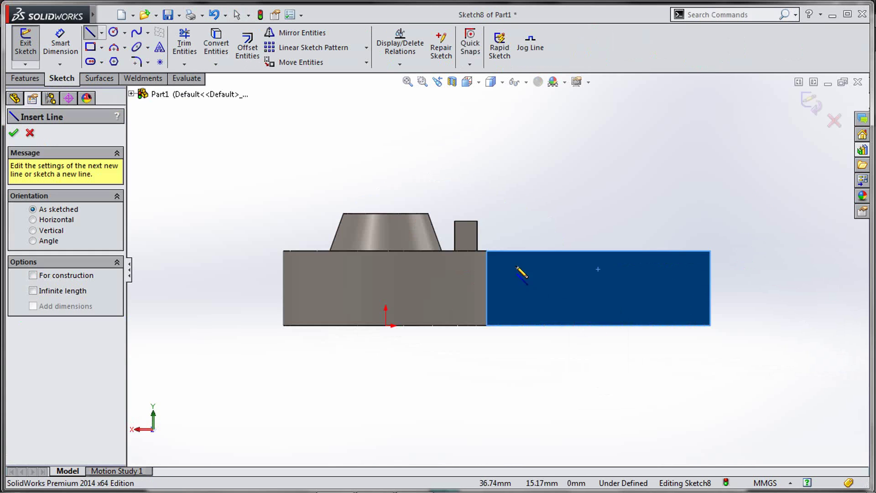
{"action": "left_click", "coordinate": [486, 250]}
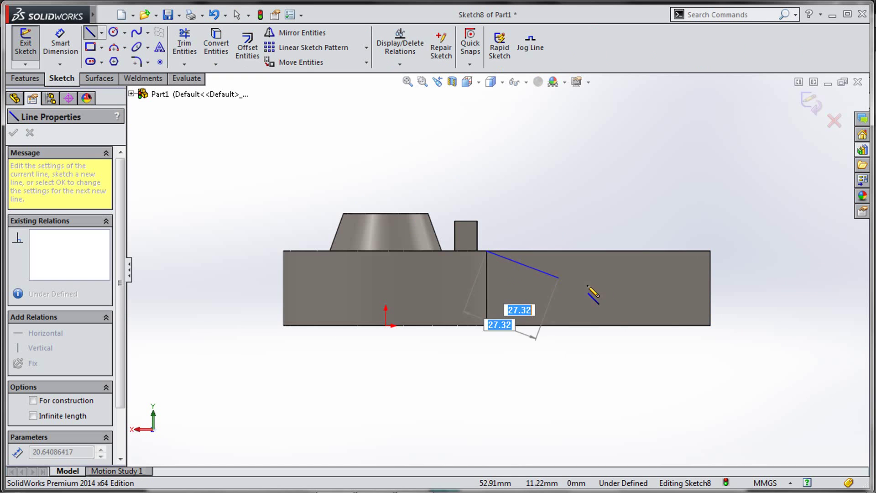
{"action": "left_click", "coordinate": [672, 309]}
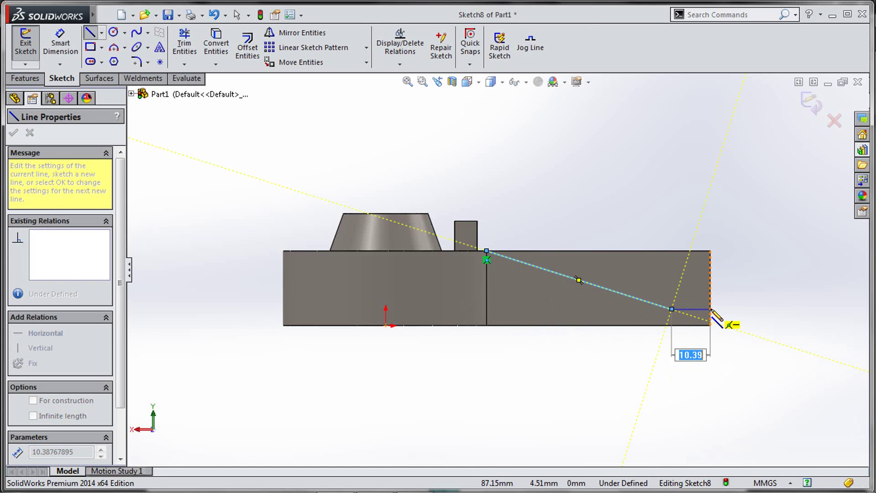
{"action": "left_click", "coordinate": [711, 309]}
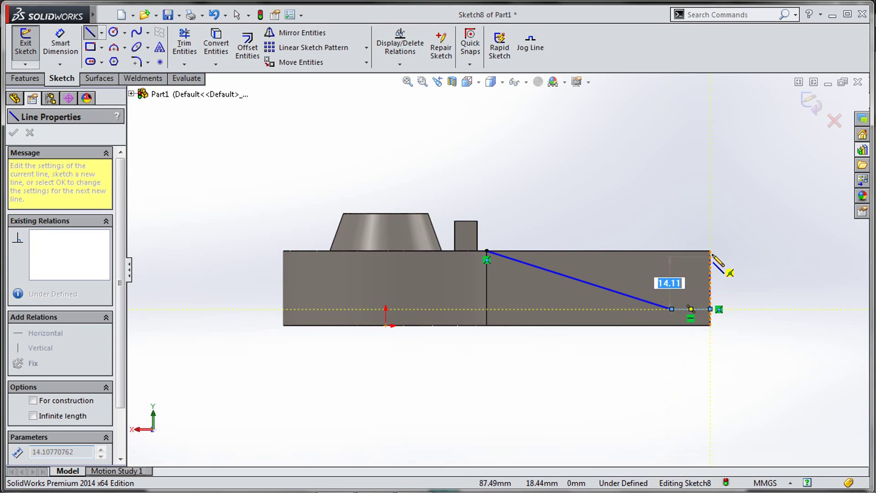
{"action": "left_click", "coordinate": [487, 251]}
{"action": "scroll", "coordinate": [603, 258], "scroll_direction": "down", "scroll_amount": 3}
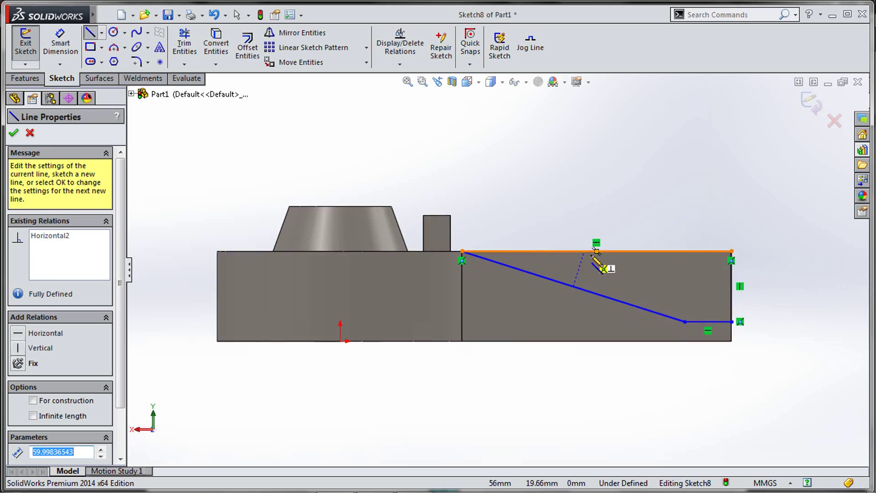
{"action": "key", "text": "Escape"}
Dimension the angle between the sloping line and the arm's horizontal top line as 20°
{"action": "key", "text": "s"}
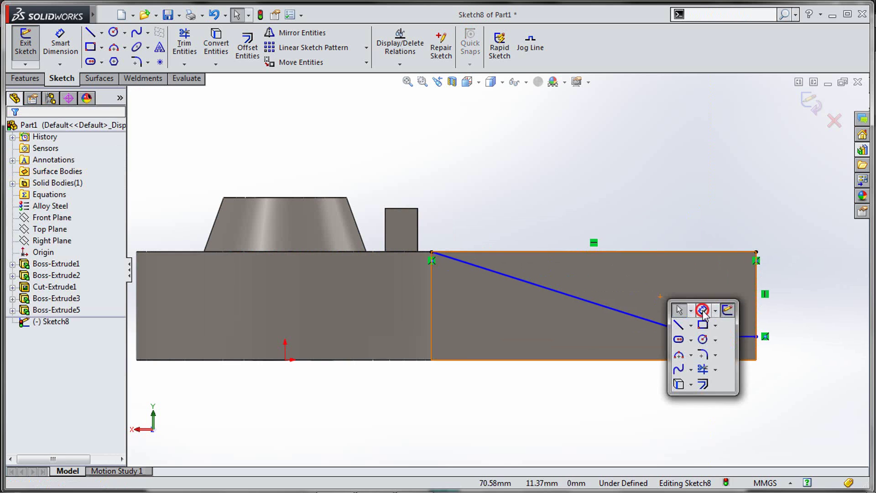
{"action": "left_click", "coordinate": [701, 308]}
{"action": "left_click", "coordinate": [588, 303]}
{"action": "left_click", "coordinate": [592, 252]}
{"action": "left_click", "coordinate": [599, 273]}
{"action": "type", "text": "20"}
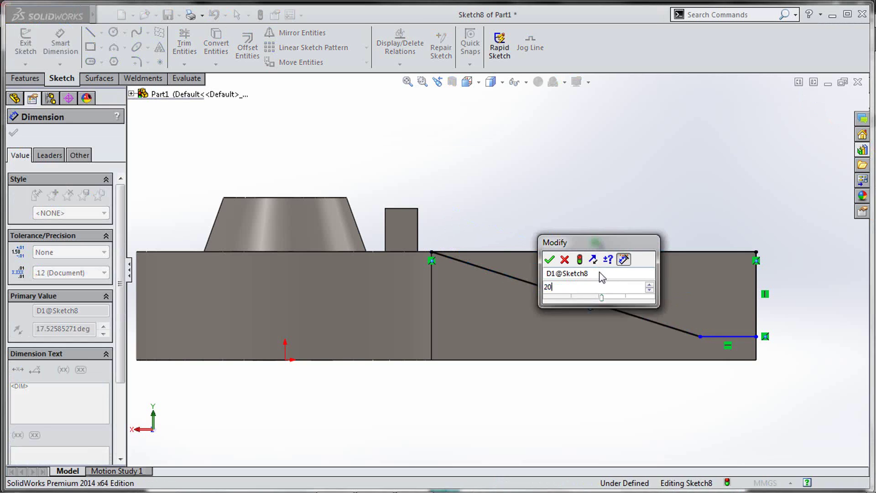
{"action": "key", "text": "Return"}
Dimension the short horizontal line at the arm's outer end as 15 mm and exit the sketch
{"action": "left_click", "coordinate": [735, 348]}
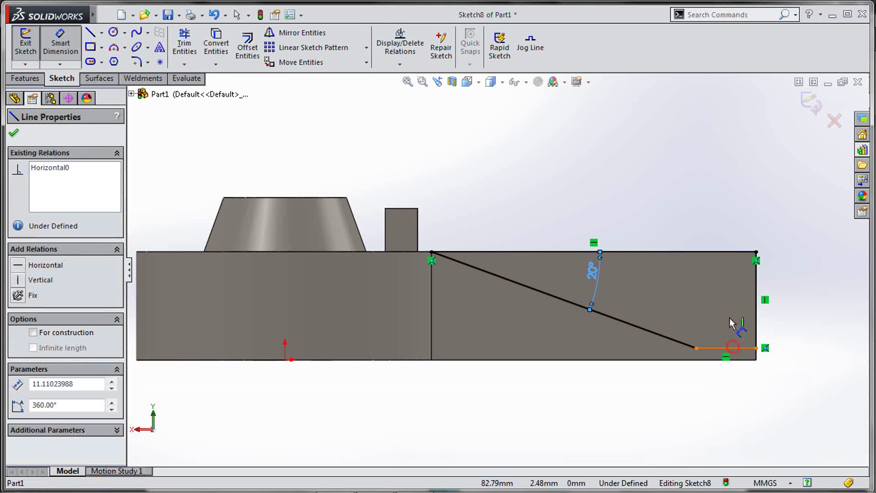
{"action": "left_click", "coordinate": [731, 312]}
{"action": "type", "text": "15"}
{"action": "key", "text": "Return"}
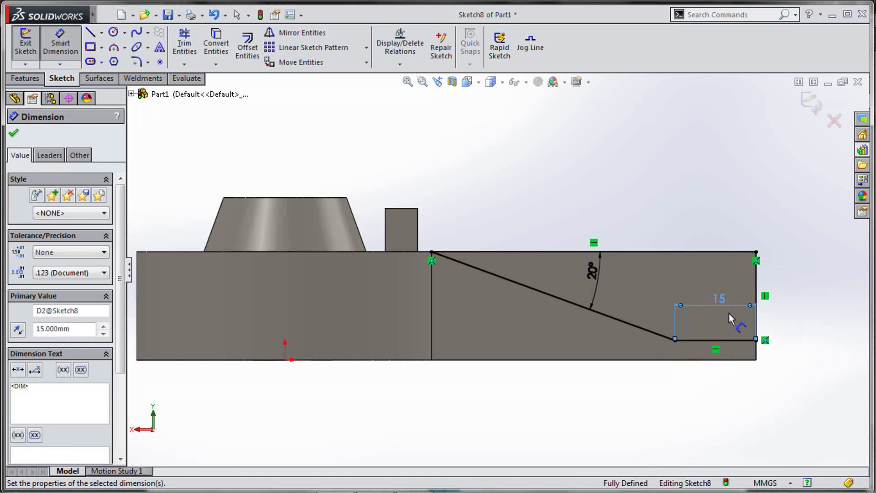
{"action": "key", "text": "Escape"}
{"action": "double_click", "coordinate": [755, 184]}
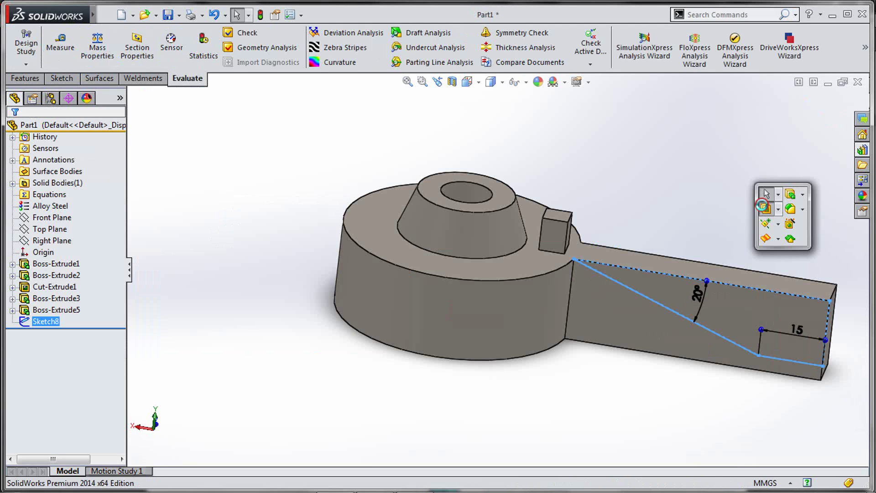
Cut-extrude the sloped profile through the arm with the Up To Next end condition
{"action": "left_click", "coordinate": [763, 208]}
{"action": "right_click", "coordinate": [763, 207]}
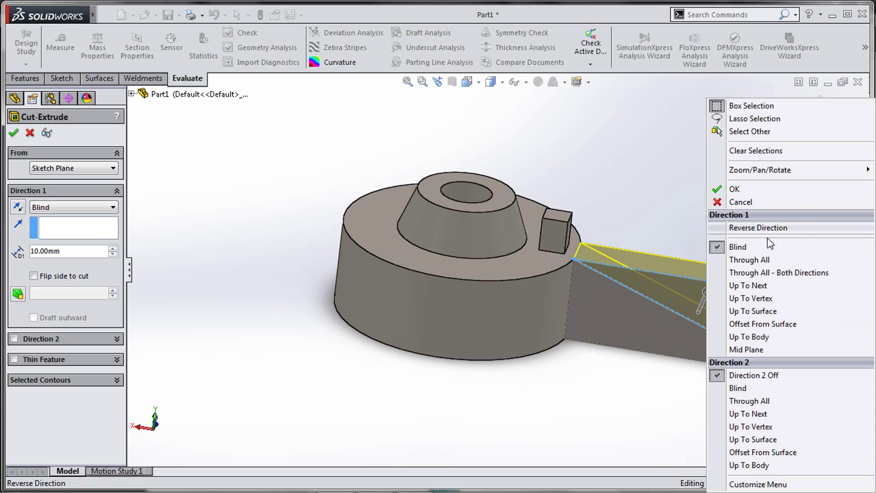
{"action": "left_click", "coordinate": [765, 284]}
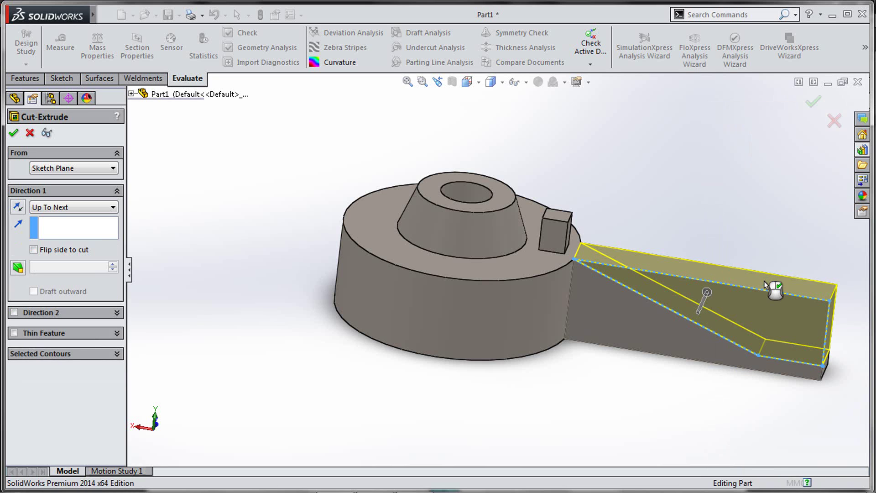
{"action": "right_click", "coordinate": [764, 280]}
{"action": "left_click", "coordinate": [757, 264]}
Examine the junction between the arm and the disc's rim up close and normal to the disc's top face
{"action": "middle_click_drag", "start_coordinate": [757, 263], "coordinate": [730, 319]}
{"action": "scroll", "coordinate": [728, 319], "scroll_direction": "down", "scroll_amount": 3}
{"action": "middle_click_drag", "start_coordinate": [453, 232], "coordinate": [475, 250]}
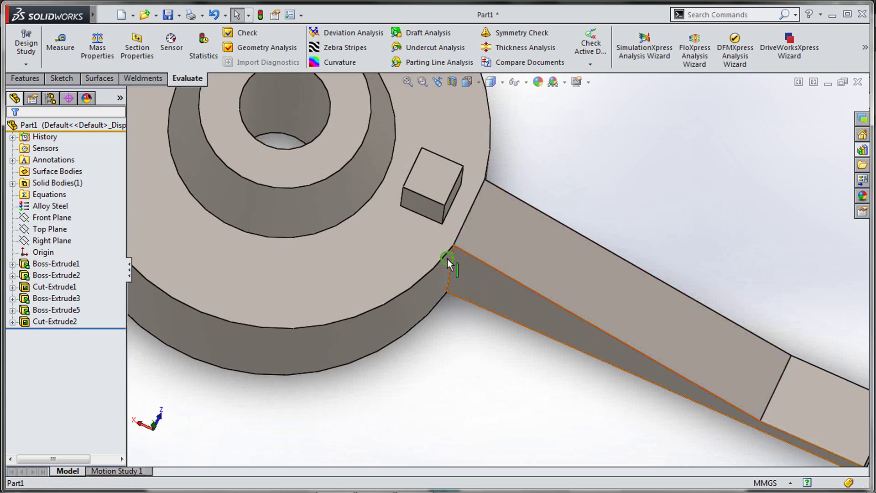
{"action": "scroll", "coordinate": [448, 262], "scroll_direction": "down", "scroll_amount": 6}
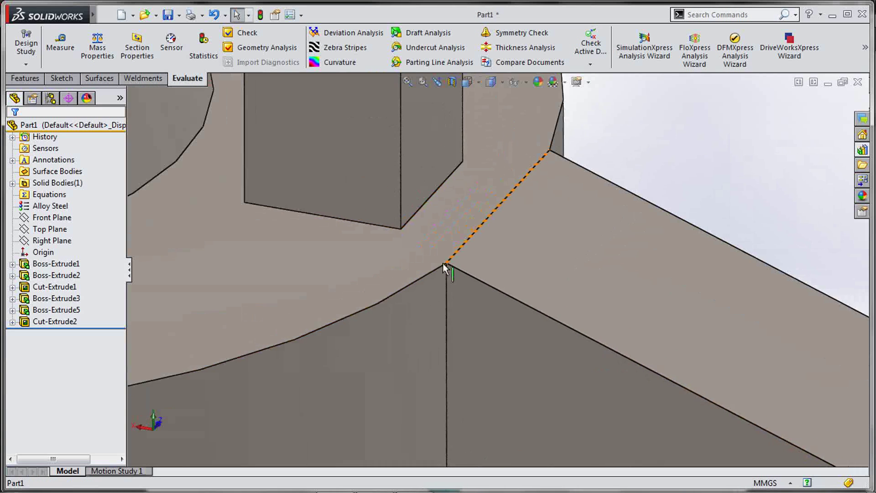
{"action": "scroll", "coordinate": [468, 274], "scroll_direction": "up", "scroll_amount": 8}
{"action": "middle_click_drag", "start_coordinate": [491, 293], "coordinate": [496, 340]}
{"action": "scroll", "coordinate": [499, 291], "scroll_direction": "down", "scroll_amount": 4}
{"action": "scroll", "coordinate": [428, 268], "scroll_direction": "up", "scroll_amount": 5}
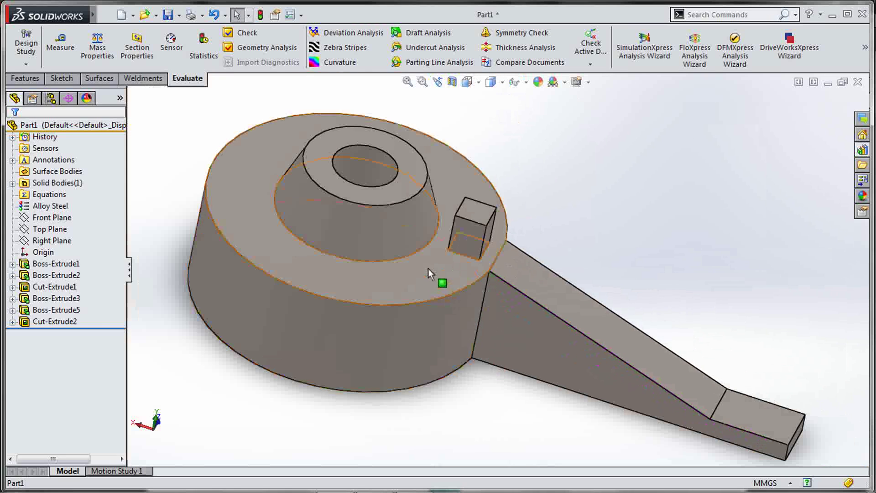
{"action": "left_click", "coordinate": [428, 268]}
{"action": "left_click", "coordinate": [517, 234]}
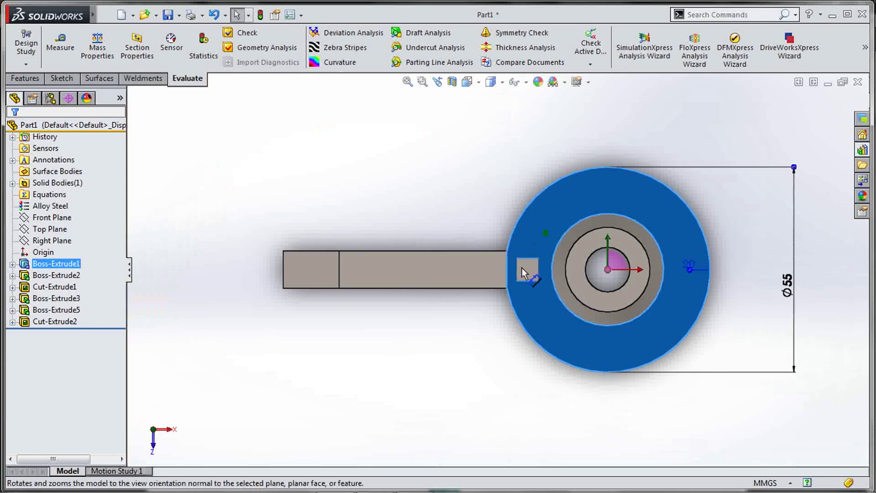
{"action": "scroll", "coordinate": [521, 268], "scroll_direction": "down", "scroll_amount": 4}
{"action": "left_click", "coordinate": [485, 343]}
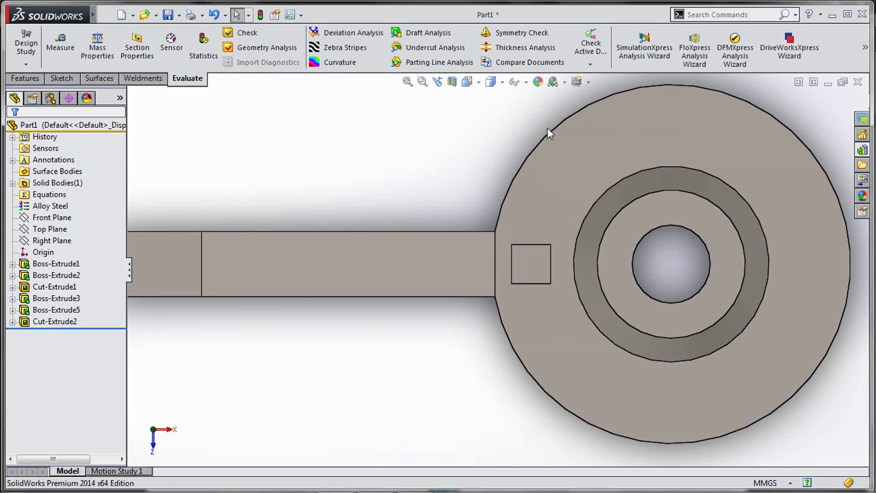
{"action": "scroll", "coordinate": [456, 333], "scroll_direction": "up", "scroll_amount": 5}
{"action": "middle_click_drag", "start_coordinate": [473, 315], "coordinate": [475, 219]}
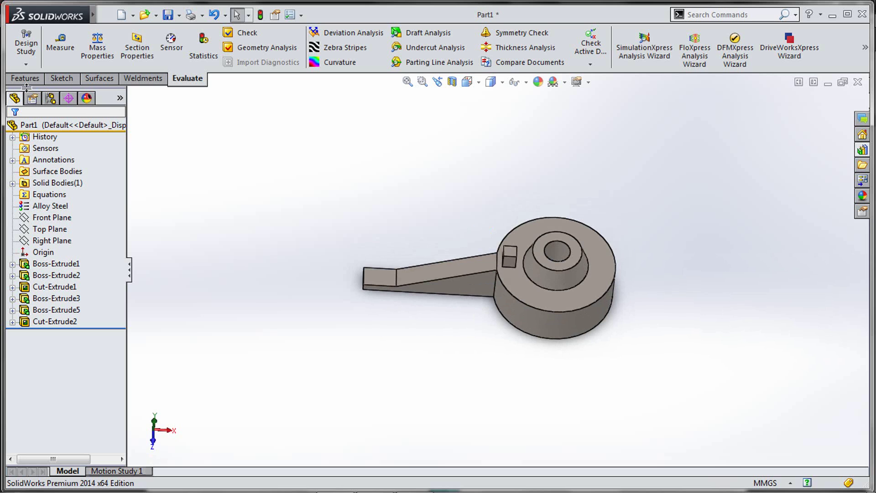
Start a circular pattern about the disc's cylindrical outer face with four equally spaced instances over 360°
{"action": "left_click", "coordinate": [26, 79]}
{"action": "left_click", "coordinate": [393, 65]}
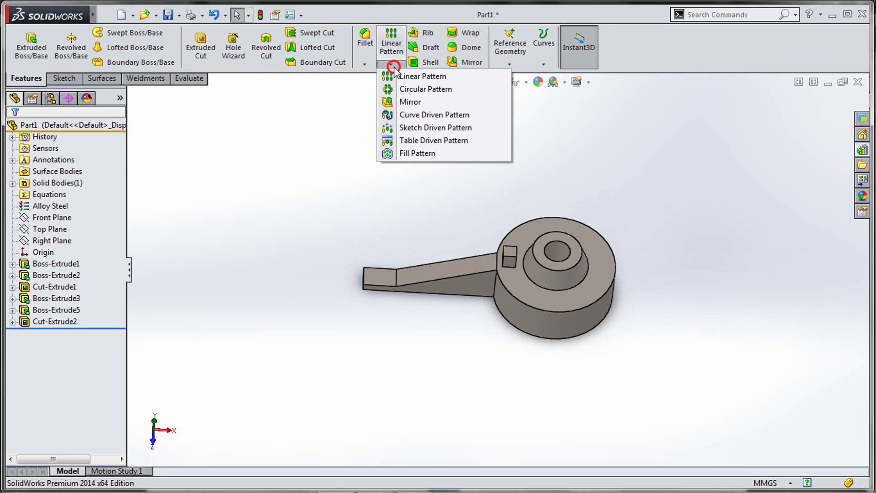
{"action": "left_click", "coordinate": [407, 89]}
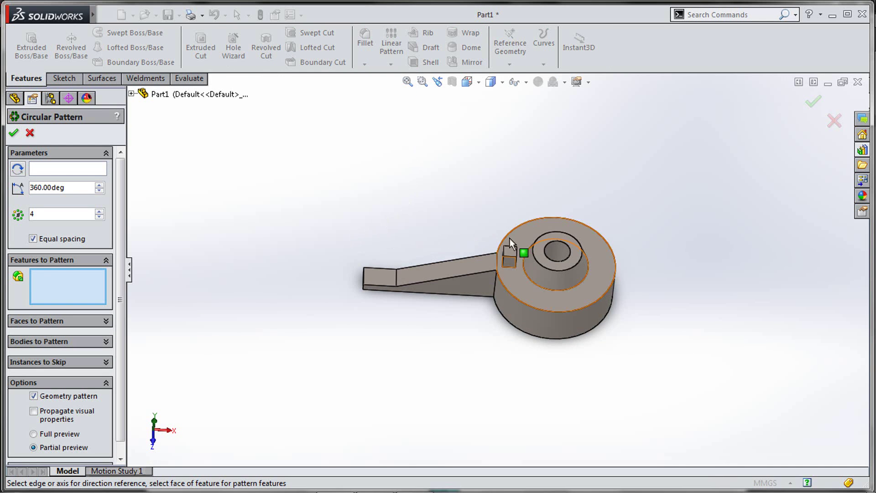
{"action": "left_click", "coordinate": [569, 325]}
{"action": "middle_click_drag", "start_coordinate": [569, 325], "coordinate": [223, 317]}
{"action": "left_click", "coordinate": [81, 286]}
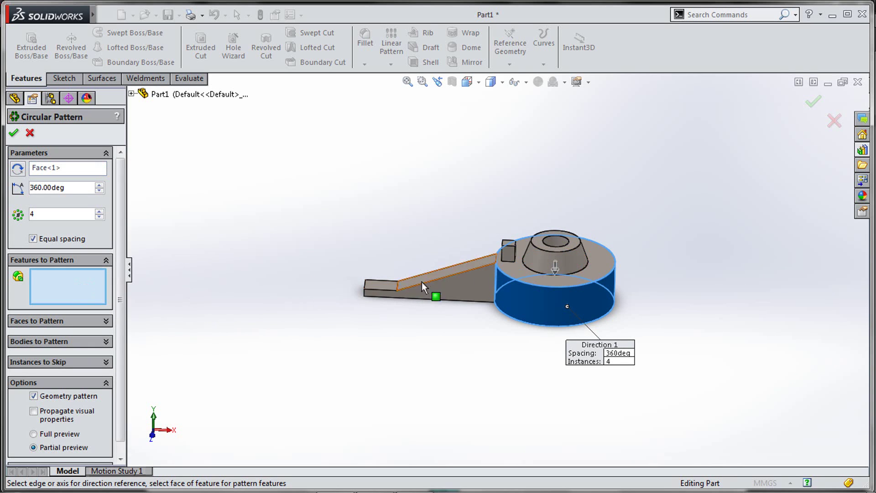
Select the arm's extrusion and its sloped cut as the features to pattern and complete the circular pattern
{"action": "left_click", "coordinate": [449, 281]}
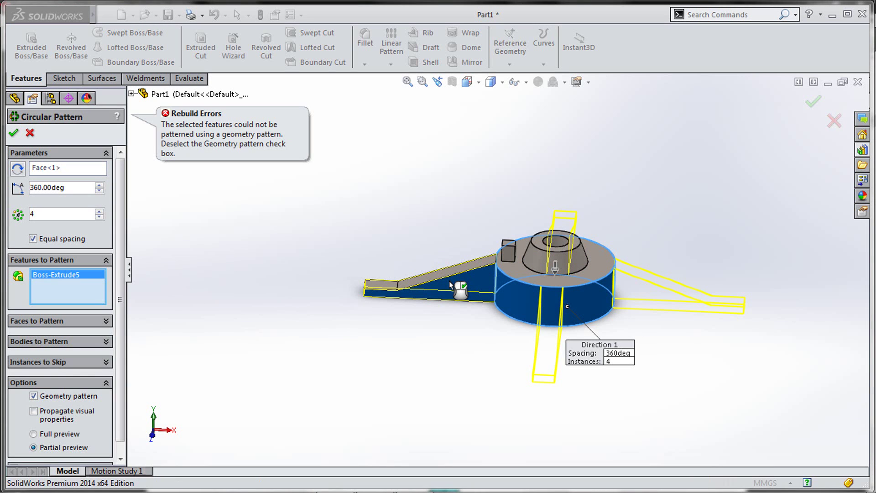
{"action": "left_click", "coordinate": [36, 396]}
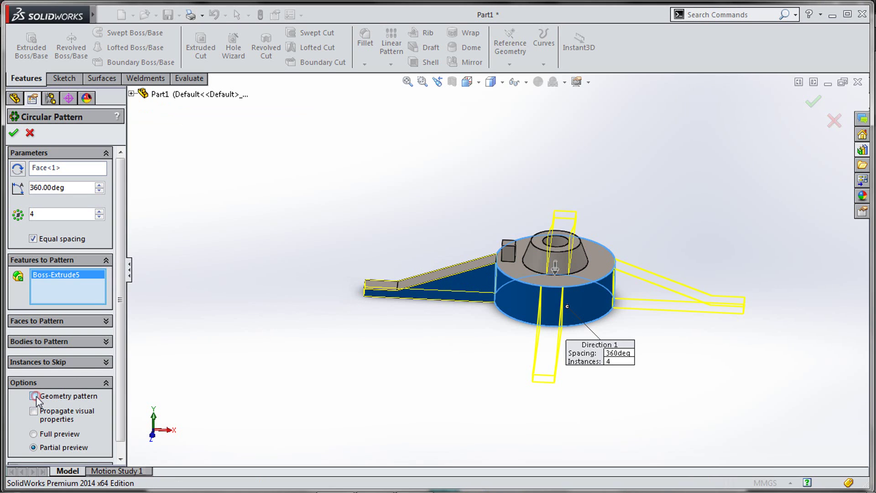
{"action": "left_click", "coordinate": [57, 288]}
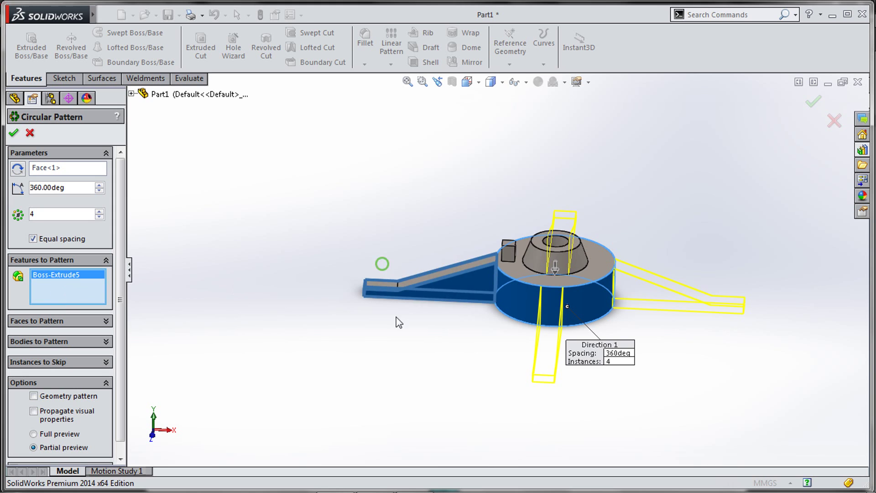
{"action": "middle_click_drag", "start_coordinate": [399, 322], "coordinate": [447, 278]}
{"action": "left_click", "coordinate": [449, 276]}
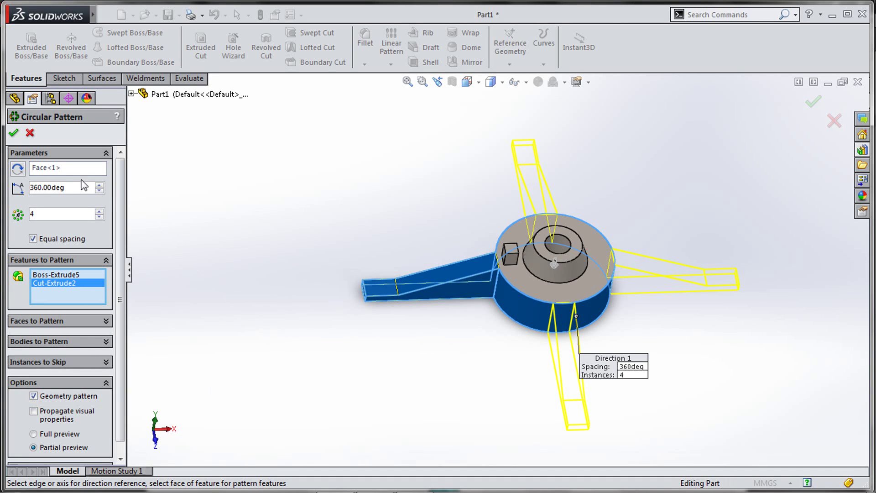
{"action": "left_click", "coordinate": [13, 135]}
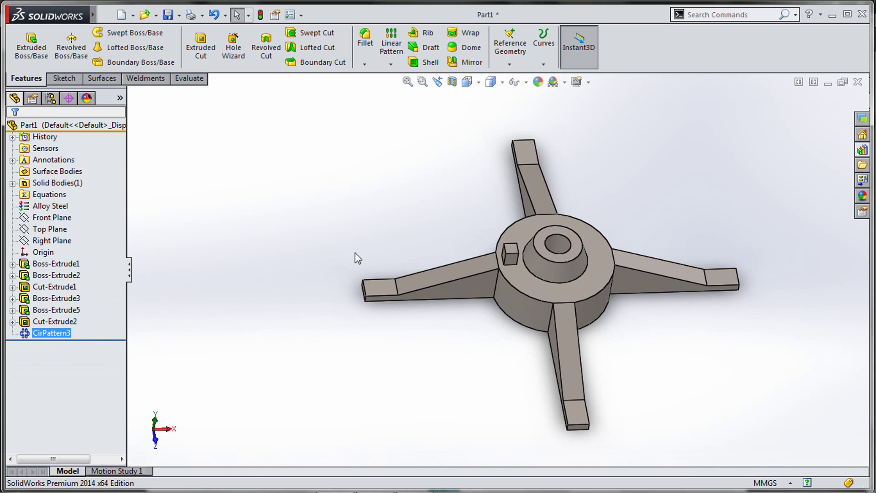
Check the mass of the finished part in its mass properties, then close the report
{"action": "middle_click_drag", "start_coordinate": [433, 338], "coordinate": [573, 318]}
{"action": "scroll", "coordinate": [534, 297], "scroll_direction": "down", "scroll_amount": 5}
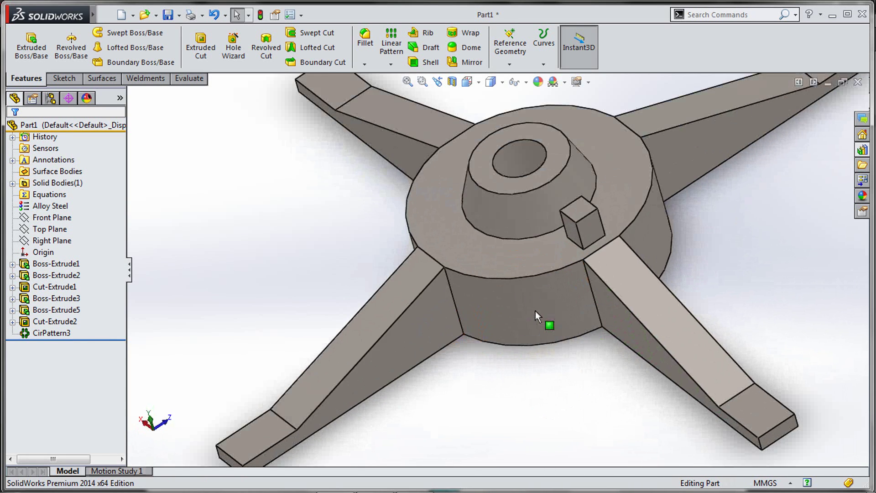
{"action": "scroll", "coordinate": [536, 311], "scroll_direction": "up", "scroll_amount": 4}
{"action": "left_click", "coordinate": [191, 79]}
{"action": "left_click", "coordinate": [104, 56]}
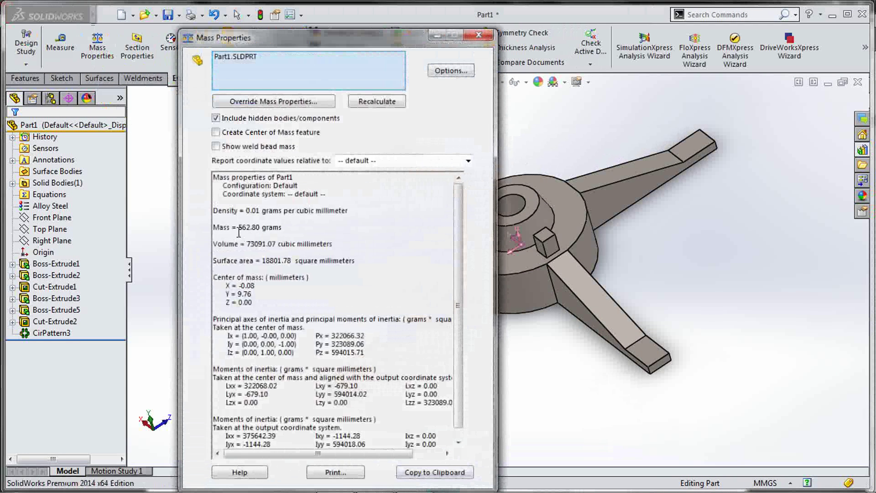
{"action": "left_click_drag", "start_coordinate": [235, 229], "coordinate": [283, 228]}
{"action": "left_click", "coordinate": [284, 228]}
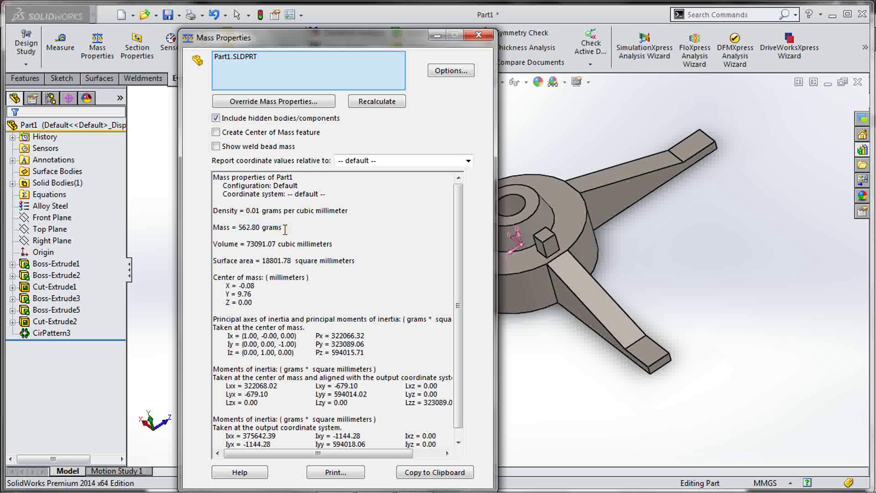
{"action": "left_click", "coordinate": [478, 35]}
Save the part under the file name Base in the CSWP Sample Exam folder
{"action": "left_click", "coordinate": [179, 15]}
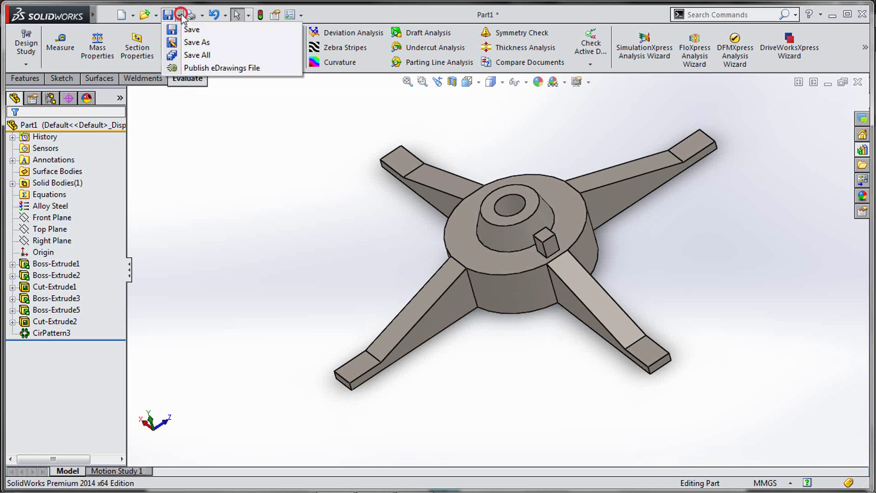
{"action": "left_click", "coordinate": [189, 39]}
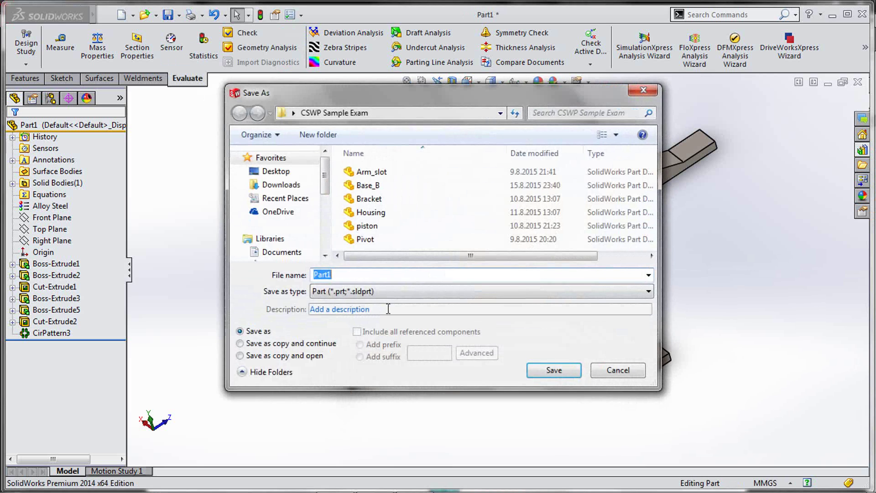
{"action": "type", "text": "Base"}
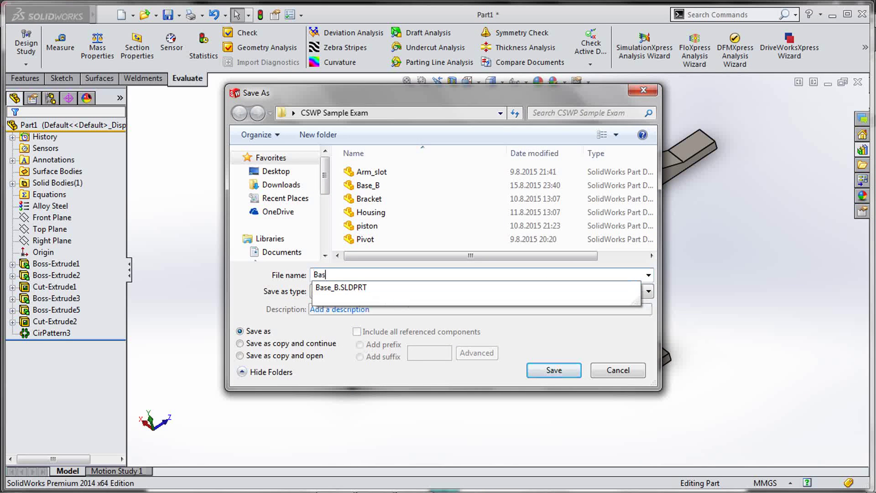
{"action": "left_click", "coordinate": [535, 366]}
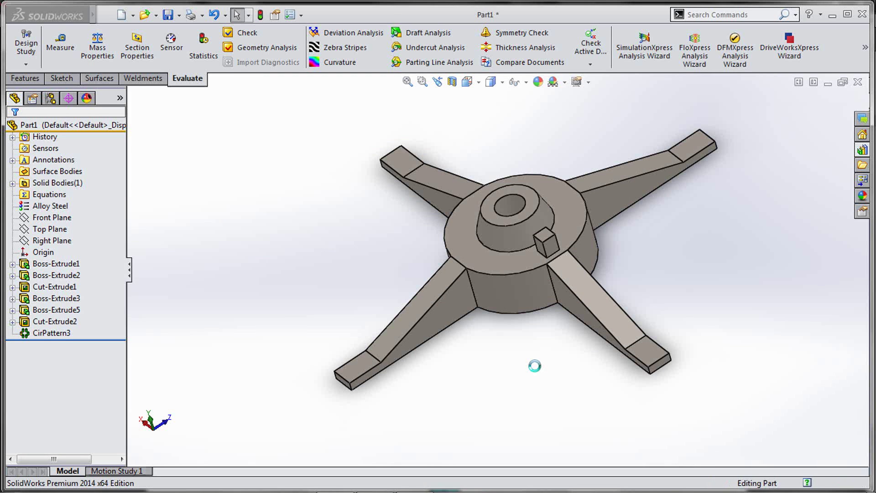
Switch to the exam PDF in Adobe Reader and read Question 2's assembly instructions, coordinate system picture and answer options
{"action": "key", "text": "alt+Tab"}
{"action": "scroll", "coordinate": [528, 361], "scroll_direction": "down", "scroll_amount": 1}
{"action": "scroll", "coordinate": [527, 355], "scroll_direction": "down", "scroll_amount": 15}
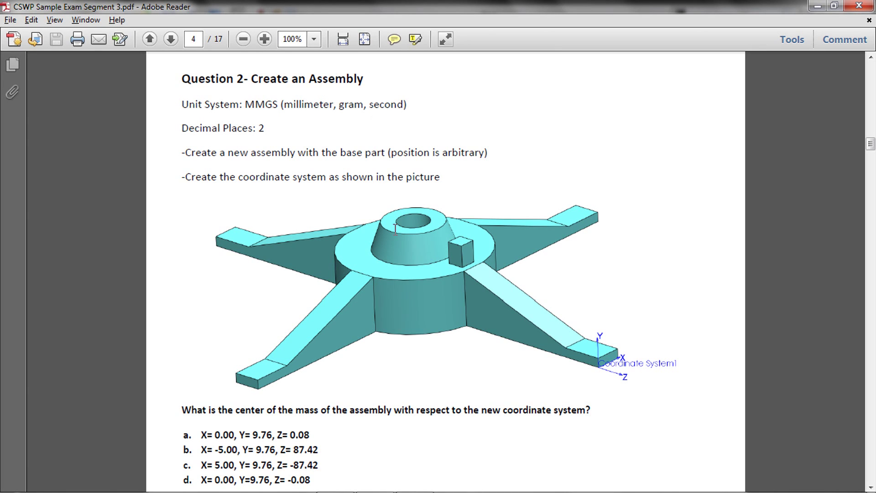
{"action": "scroll", "coordinate": [444, 316], "scroll_direction": "down", "scroll_amount": 2}
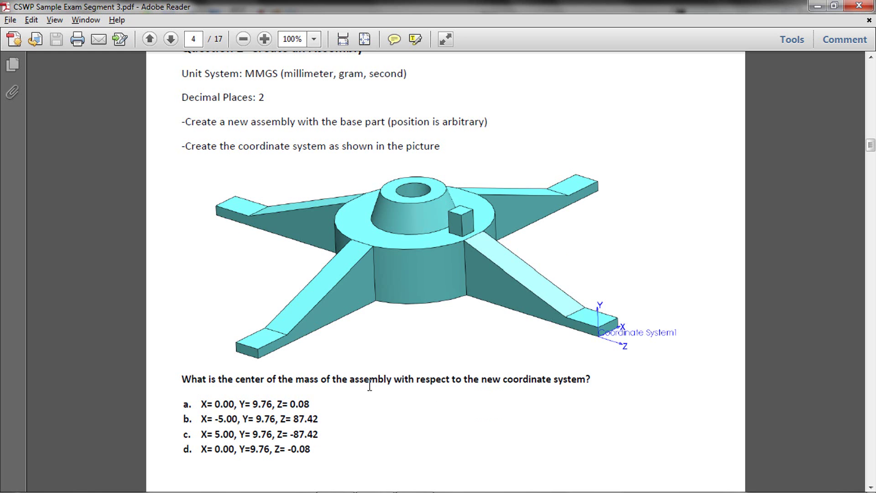
{"action": "scroll", "coordinate": [370, 386], "scroll_direction": "down", "scroll_amount": 2}
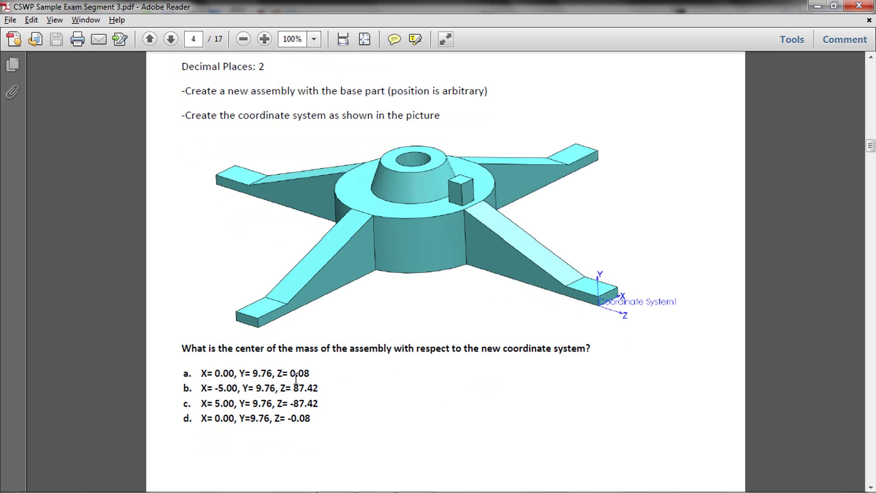
{"action": "scroll", "coordinate": [296, 378], "scroll_direction": "down", "scroll_amount": 2}
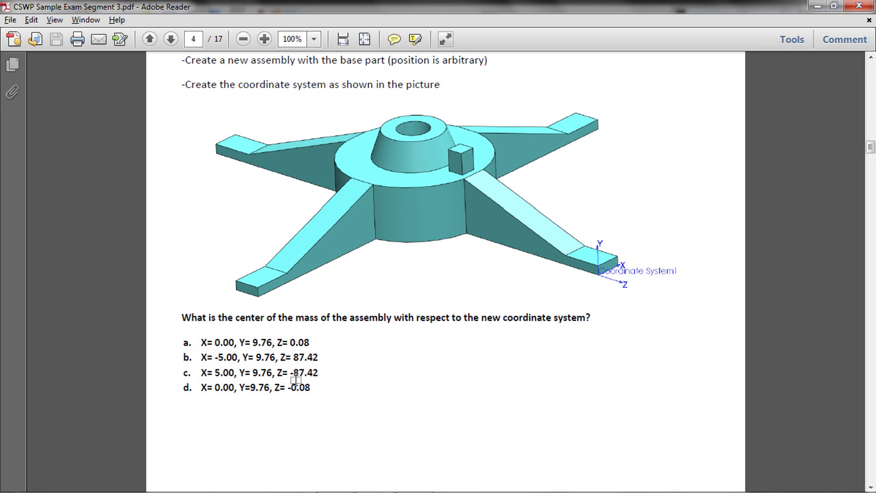
Switch back to SolidWorks, create a new assembly from the Assembly template and place the Base part at the origin
{"action": "key", "text": "alt+Tab"}
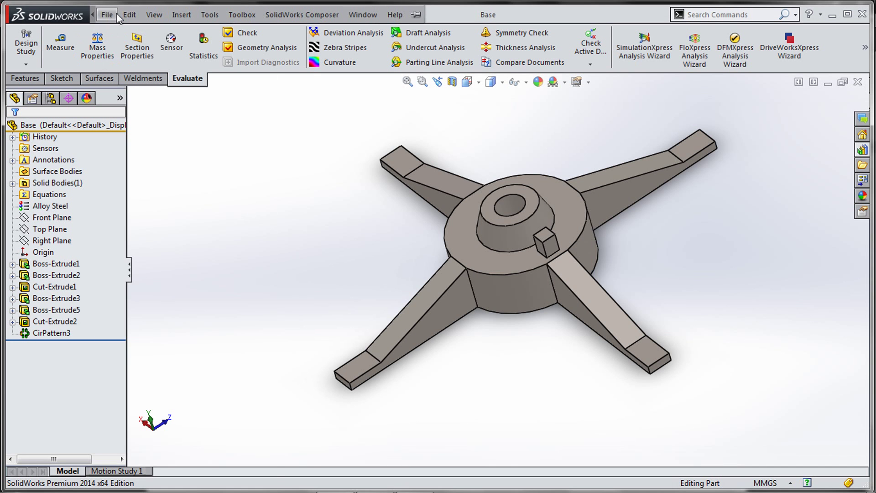
{"action": "left_click", "coordinate": [109, 15]}
{"action": "left_click", "coordinate": [131, 100]}
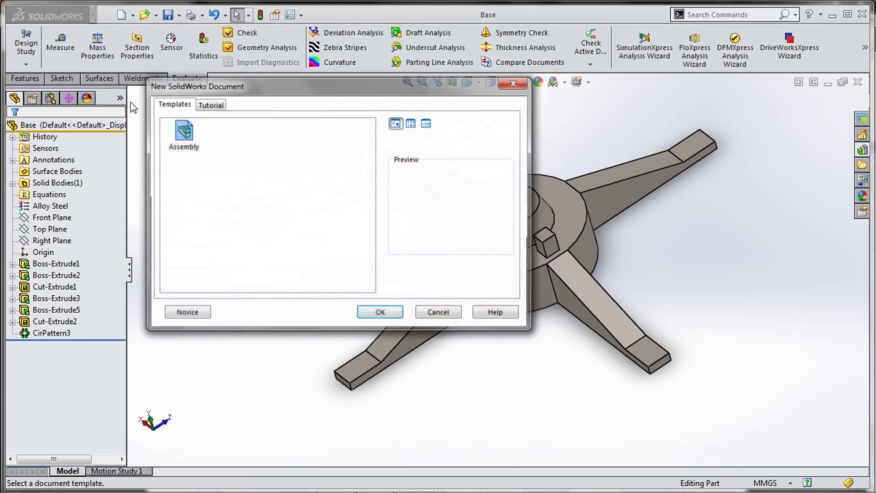
{"action": "left_click", "coordinate": [380, 314]}
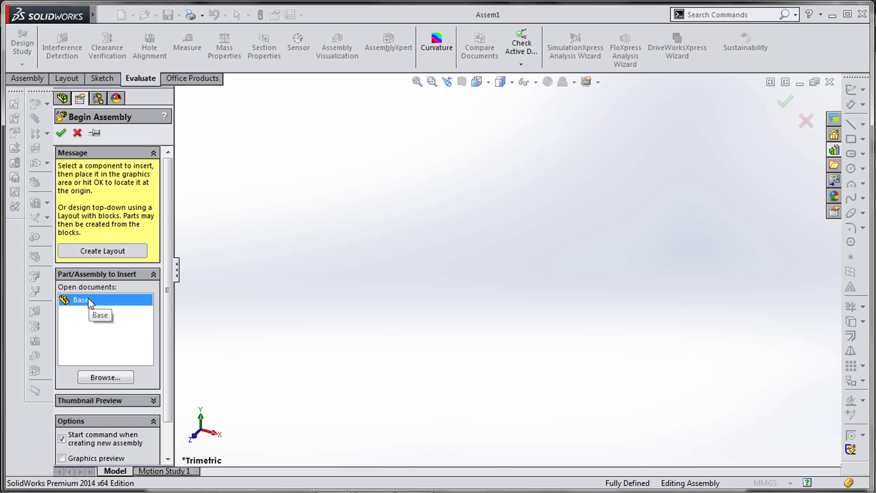
{"action": "left_click", "coordinate": [61, 133]}
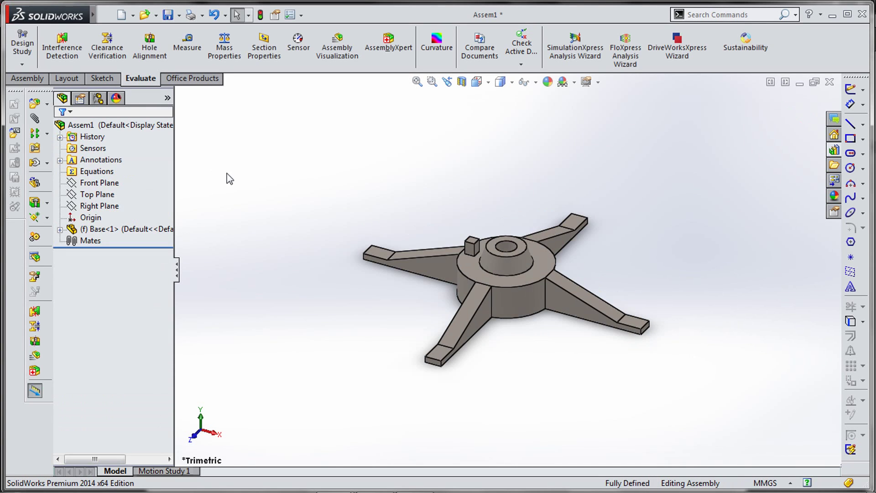
Start a coordinate system with its origin at the lower outer corner vertex of the arm beside the small block
{"action": "middle_click_drag", "start_coordinate": [375, 228], "coordinate": [523, 337]}
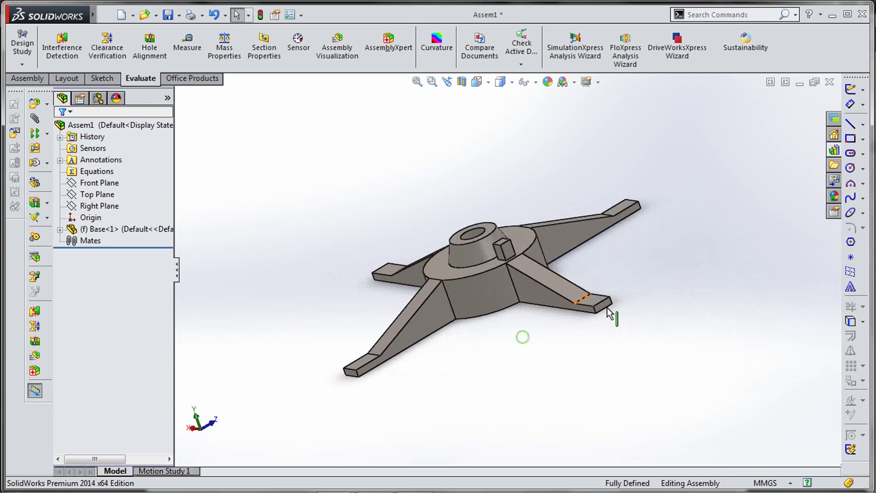
{"action": "scroll", "coordinate": [604, 314], "scroll_direction": "down", "scroll_amount": 3}
{"action": "scroll", "coordinate": [319, 199], "scroll_direction": "up", "scroll_amount": 2}
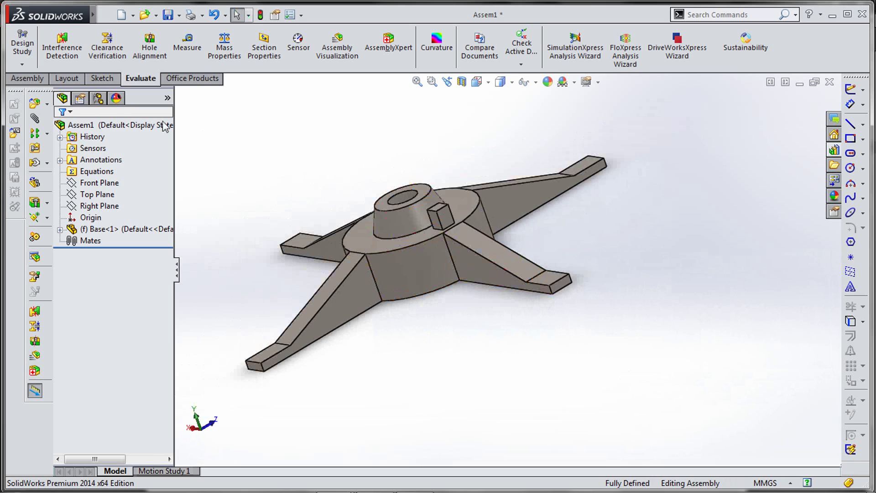
{"action": "left_click", "coordinate": [28, 79]}
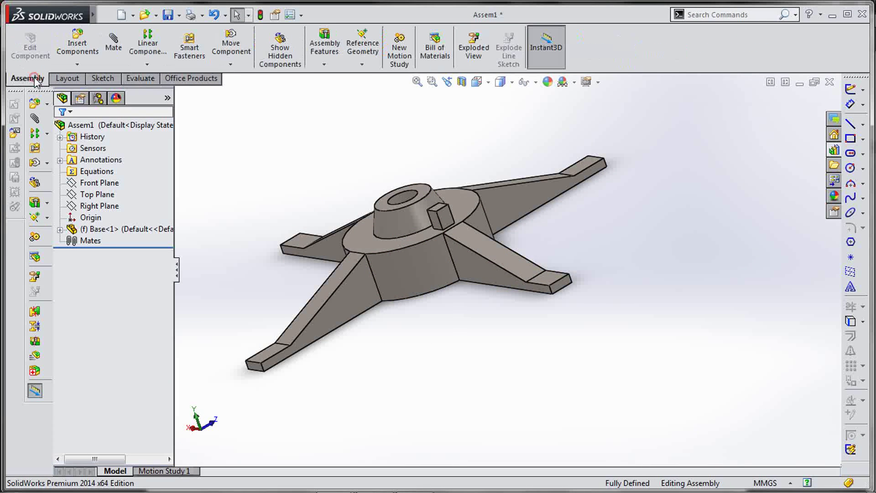
{"action": "left_click", "coordinate": [365, 64]}
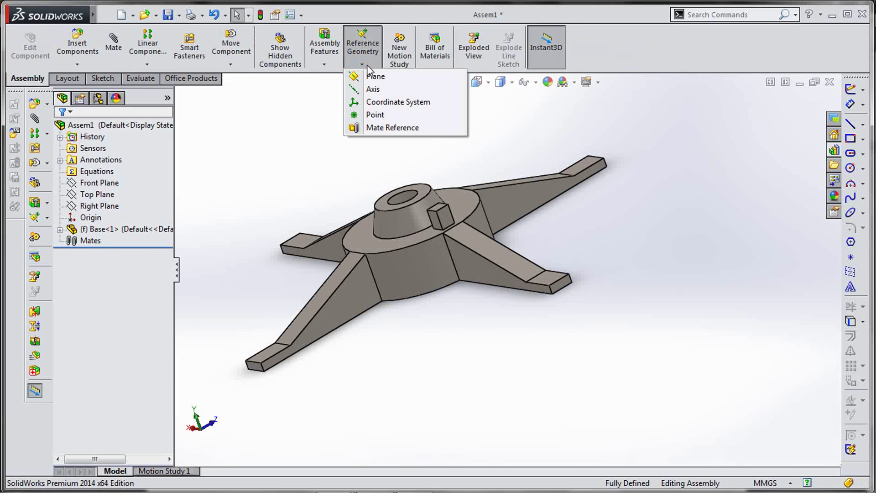
{"action": "left_click", "coordinate": [376, 103]}
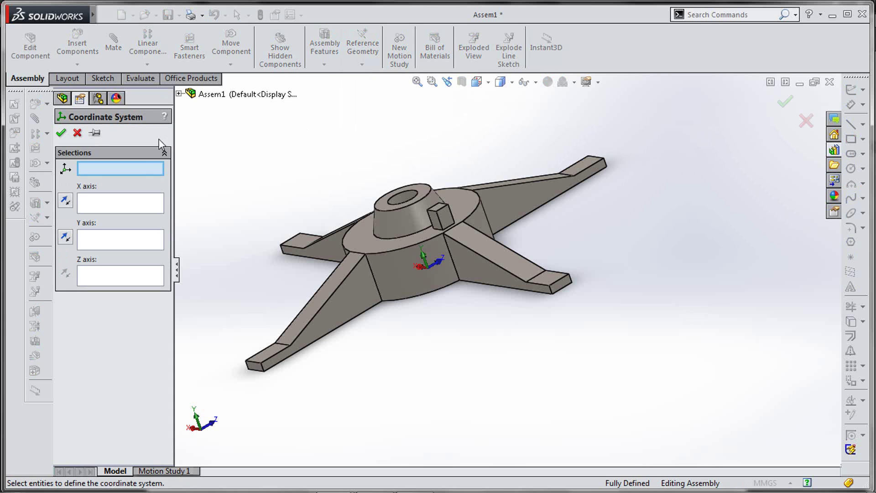
{"action": "scroll", "coordinate": [555, 306], "scroll_direction": "down", "scroll_amount": 3}
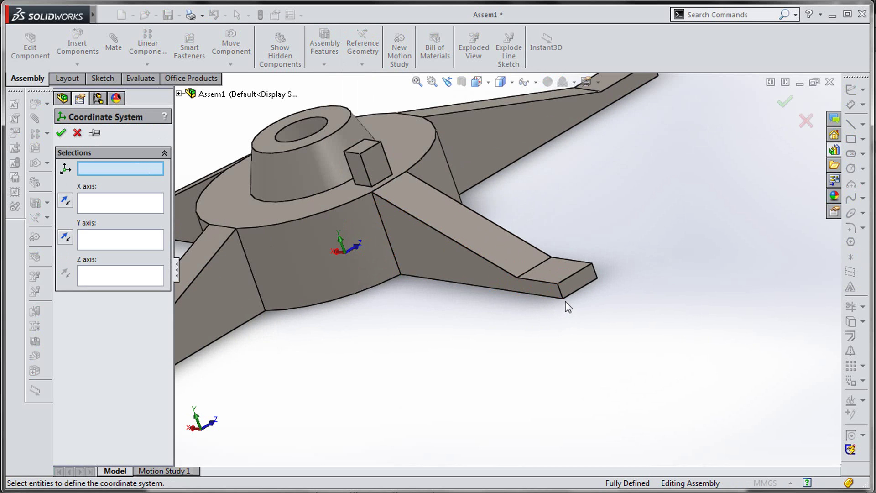
{"action": "left_click", "coordinate": [563, 298]}
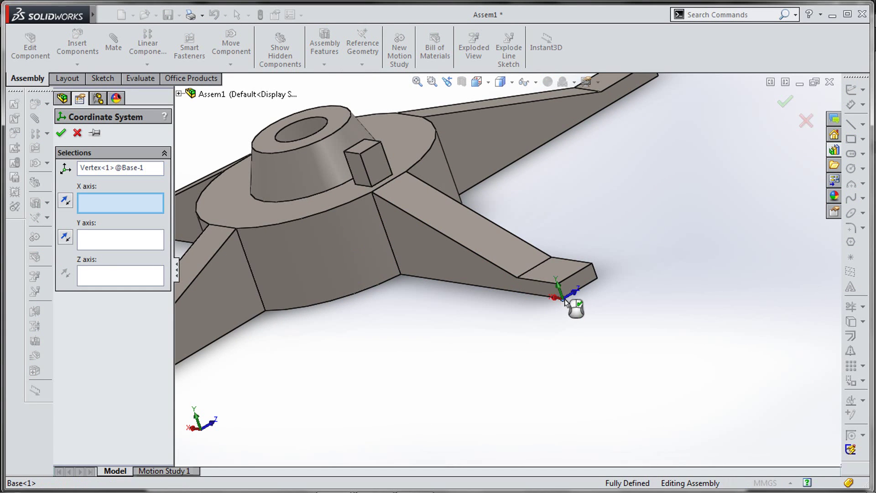
Align the X axis with the short lower end edge and Z with the arm's long bottom edge, then create the coordinate system
{"action": "left_click", "coordinate": [589, 289]}
{"action": "right_click", "coordinate": [589, 288]}
{"action": "middle_click_drag", "start_coordinate": [589, 292], "coordinate": [581, 335]}
{"action": "left_click_drag", "start_coordinate": [582, 335], "coordinate": [610, 296]}
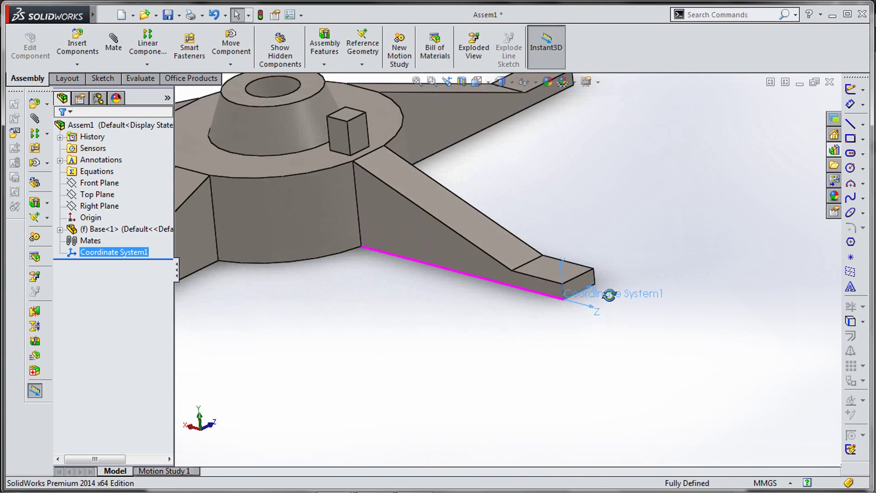
{"action": "middle_click_drag", "start_coordinate": [609, 296], "coordinate": [611, 292]}
{"action": "left_click", "coordinate": [624, 231]}
{"action": "scroll", "coordinate": [602, 247], "scroll_direction": "up", "scroll_amount": 2}
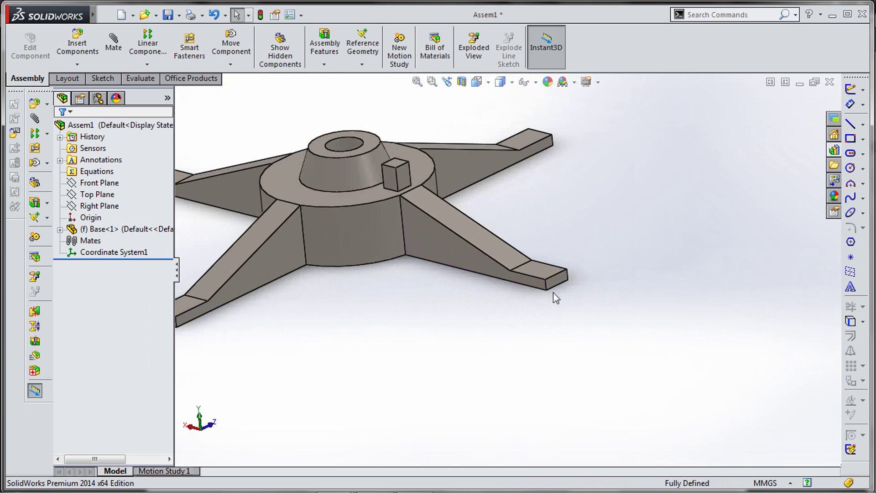
Turn on the display of coordinate systems in the assembly's graphics area
{"action": "scroll", "coordinate": [523, 305], "scroll_direction": "down", "scroll_amount": 3}
{"action": "scroll", "coordinate": [554, 293], "scroll_direction": "up", "scroll_amount": 5}
{"action": "scroll", "coordinate": [516, 279], "scroll_direction": "down", "scroll_amount": 3}
{"action": "scroll", "coordinate": [518, 270], "scroll_direction": "up", "scroll_amount": 4}
{"action": "scroll", "coordinate": [470, 234], "scroll_direction": "down", "scroll_amount": 2}
{"action": "scroll", "coordinate": [527, 260], "scroll_direction": "up", "scroll_amount": 1}
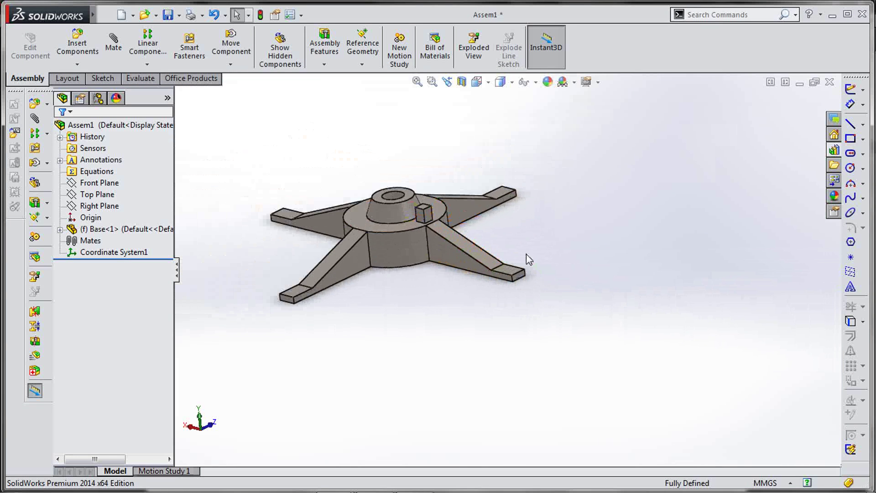
{"action": "scroll", "coordinate": [528, 260], "scroll_direction": "down", "scroll_amount": 1}
{"action": "left_click", "coordinate": [535, 82]}
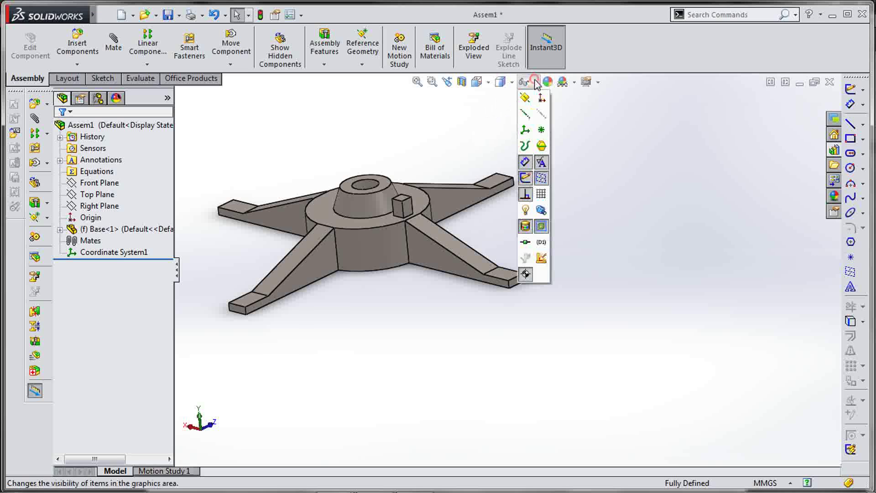
{"action": "left_click", "coordinate": [526, 131]}
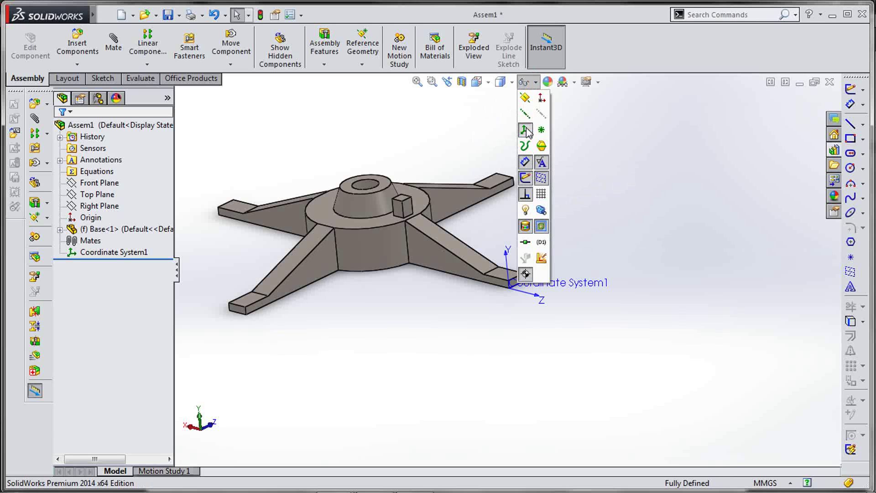
Evaluate the assembly's mass properties relative to Coordinate System1 and read the center of mass
{"action": "scroll", "coordinate": [426, 228], "scroll_direction": "up", "scroll_amount": 2}
{"action": "middle_click_drag", "start_coordinate": [442, 220], "coordinate": [428, 207]}
{"action": "scroll", "coordinate": [429, 205], "scroll_direction": "down", "scroll_amount": 3}
{"action": "middle_click_drag", "start_coordinate": [469, 313], "coordinate": [484, 328]}
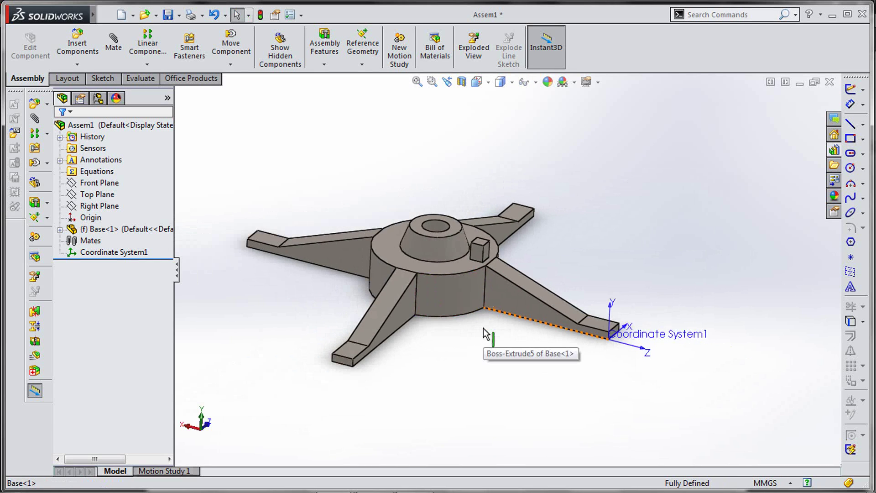
{"action": "left_click", "coordinate": [155, 81]}
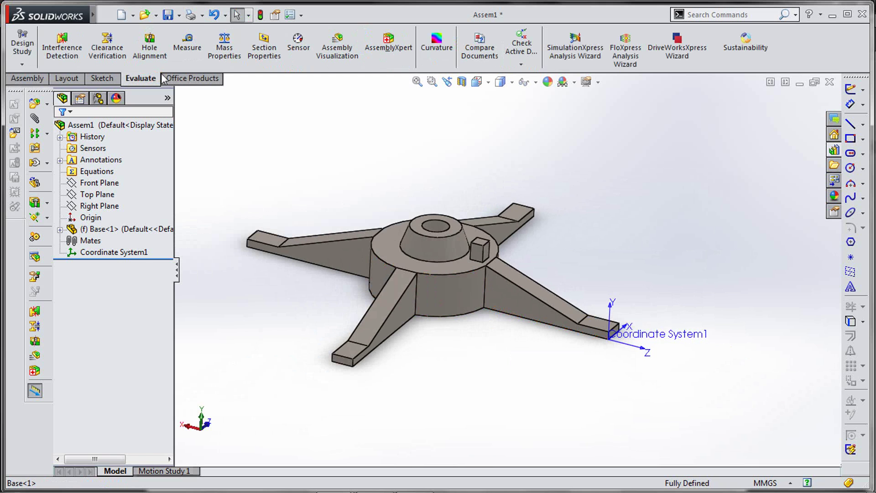
{"action": "left_click", "coordinate": [221, 50]}
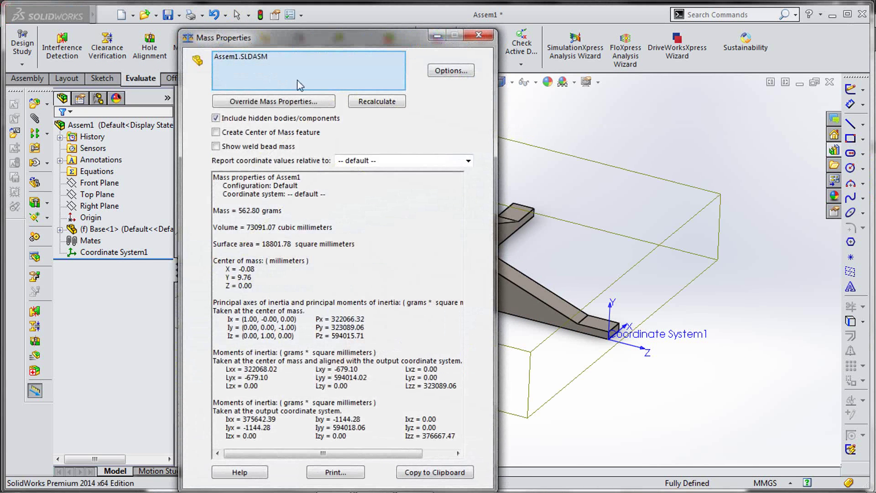
{"action": "mouse_move", "coordinate": [339, 161]}
{"action": "left_mouse_down"}
{"action": "mouse_move", "coordinate": [393, 162]}
{"action": "mouse_move", "coordinate": [330, 158]}
{"action": "left_mouse_up"}
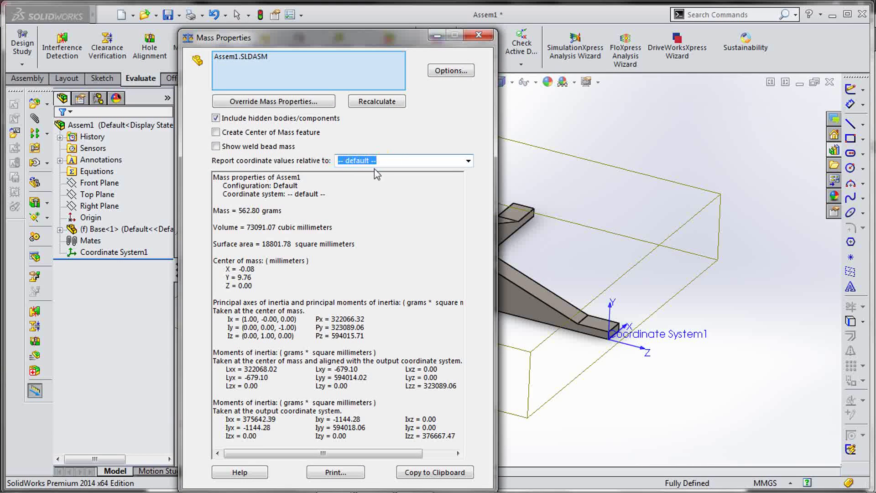
{"action": "left_click", "coordinate": [469, 161]}
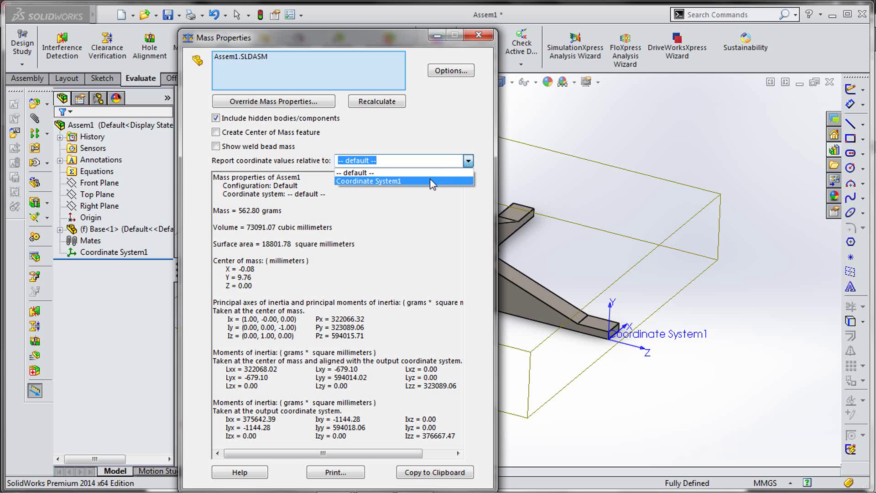
{"action": "left_click", "coordinate": [400, 182]}
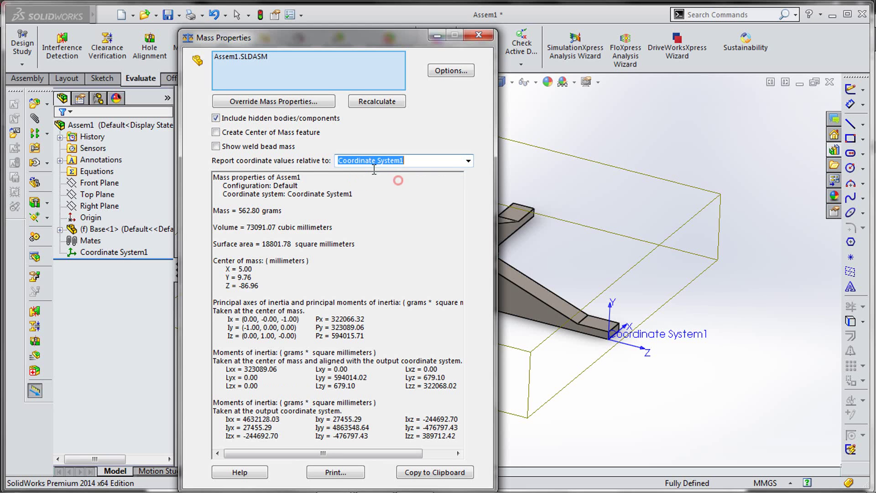
{"action": "left_click", "coordinate": [324, 153]}
{"action": "left_click_drag", "start_coordinate": [215, 262], "coordinate": [275, 289]}
{"action": "left_click", "coordinate": [275, 289]}
Compare the center of mass reported for the default coordinate system with the one for Coordinate System1
{"action": "left_click", "coordinate": [469, 161]}
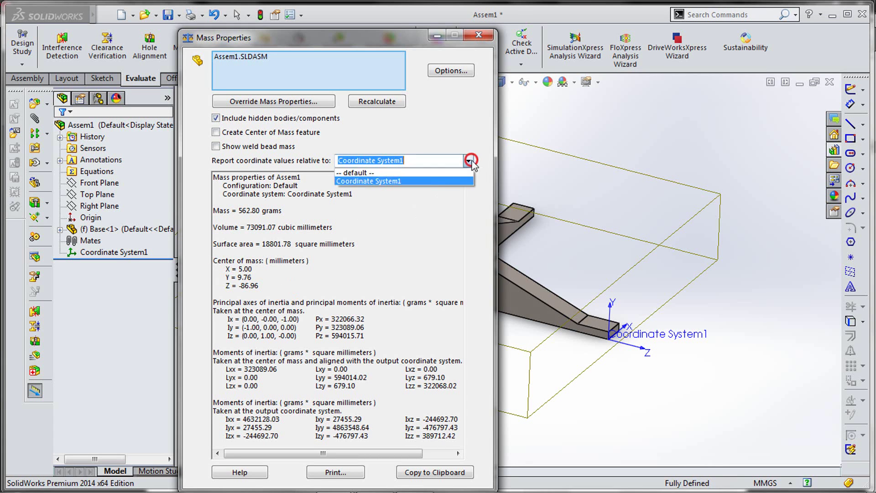
{"action": "left_click", "coordinate": [436, 172]}
{"action": "left_click_drag", "start_coordinate": [215, 262], "coordinate": [265, 285]}
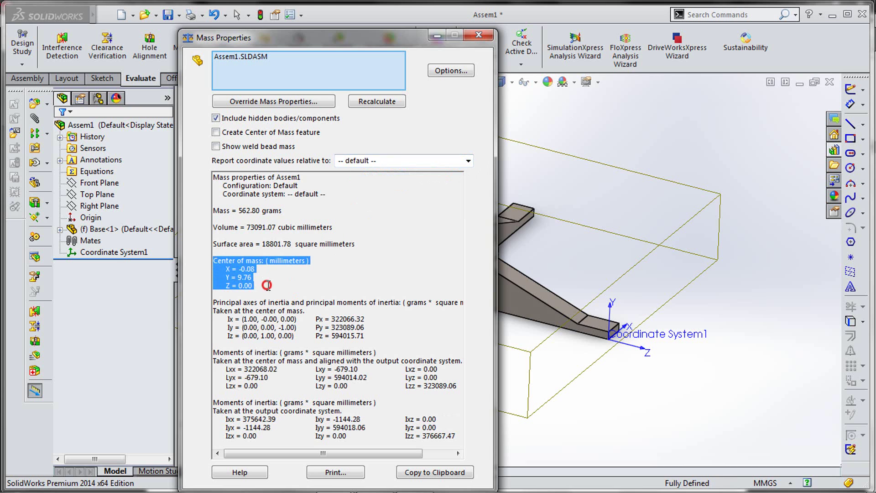
{"action": "left_click", "coordinate": [267, 285]}
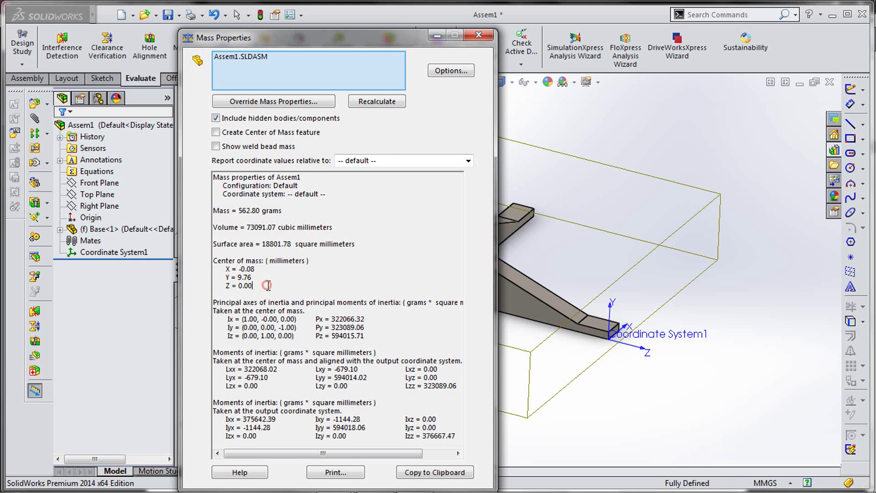
{"action": "left_click", "coordinate": [469, 161]}
{"action": "left_click", "coordinate": [434, 182]}
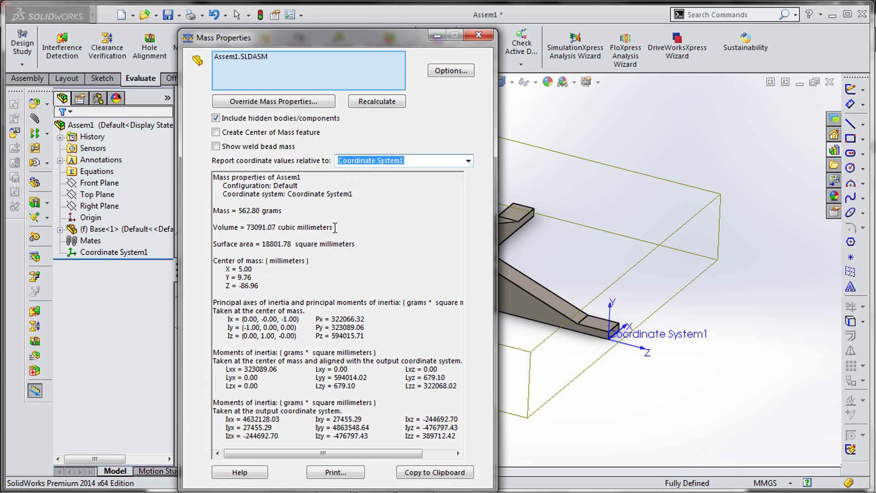
{"action": "left_click_drag", "start_coordinate": [218, 259], "coordinate": [270, 288]}
{"action": "left_click", "coordinate": [270, 292]}
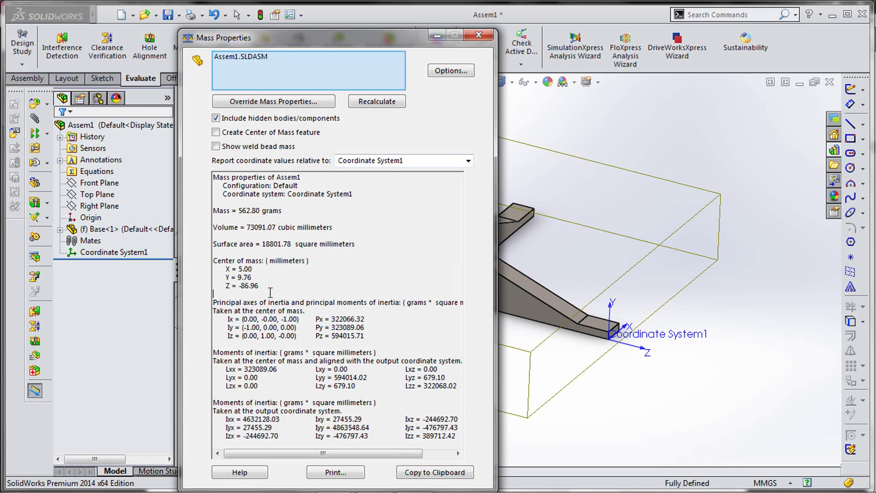
Switch to the exam PDF in Adobe Reader and compare the center of mass with Question 2's answers, especially option c
{"action": "key", "text": "alt+Tab"}
{"action": "scroll", "coordinate": [319, 289], "scroll_direction": "down", "scroll_amount": 3}
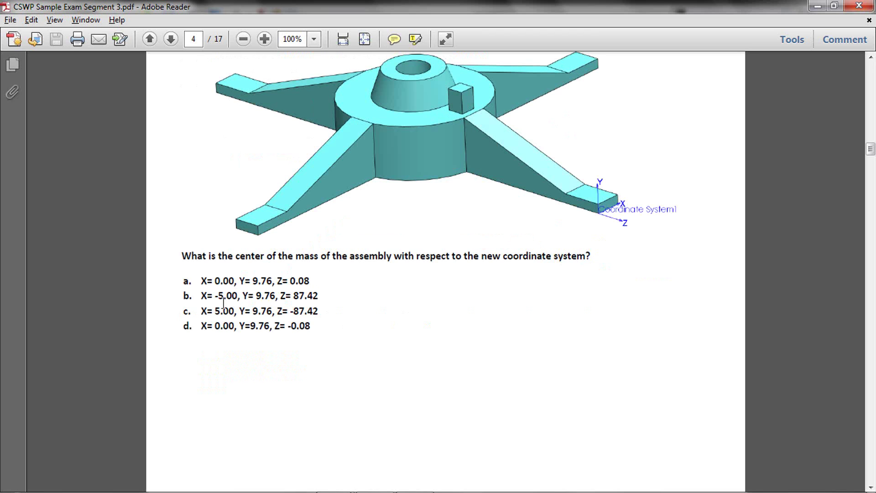
{"action": "left_click_drag", "start_coordinate": [184, 311], "coordinate": [325, 312]}
{"action": "left_click", "coordinate": [325, 312]}
{"action": "left_click_drag", "start_coordinate": [178, 313], "coordinate": [324, 312]}
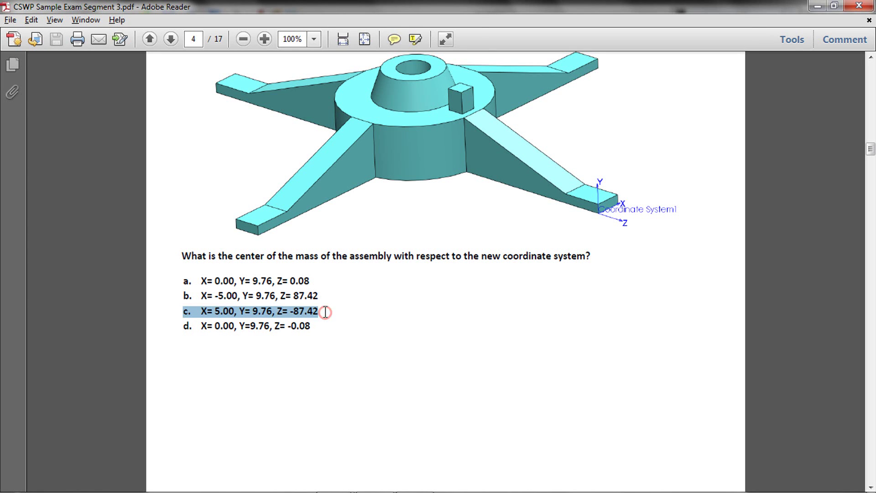
{"action": "left_click", "coordinate": [325, 313]}
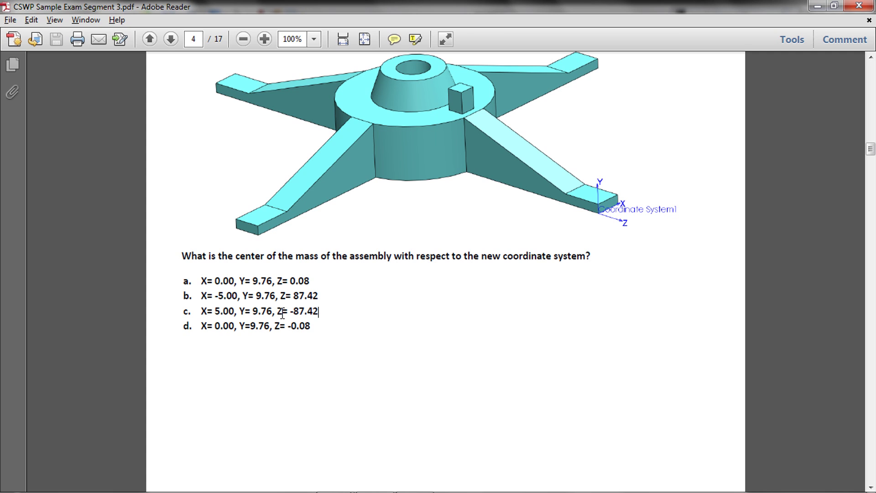
{"action": "scroll", "coordinate": [376, 336], "scroll_direction": "up", "scroll_amount": 4}
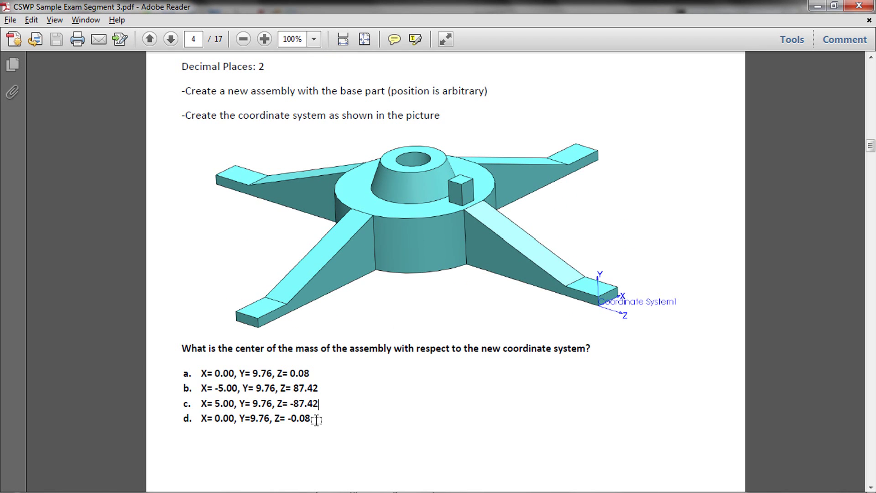
Switch back to SolidWorks and close the assembly's mass properties report
{"action": "key", "text": "alt+Tab"}
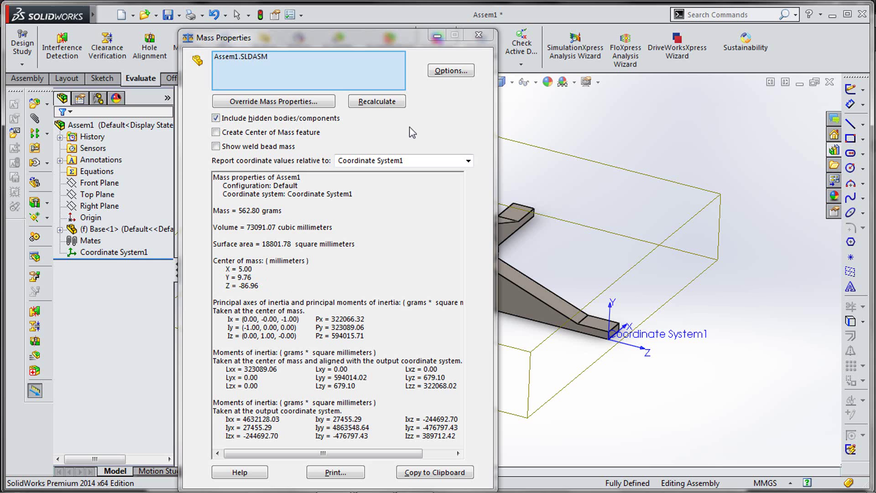
{"action": "left_click", "coordinate": [479, 36]}
{"action": "scroll", "coordinate": [530, 286], "scroll_direction": "up", "scroll_amount": 1}
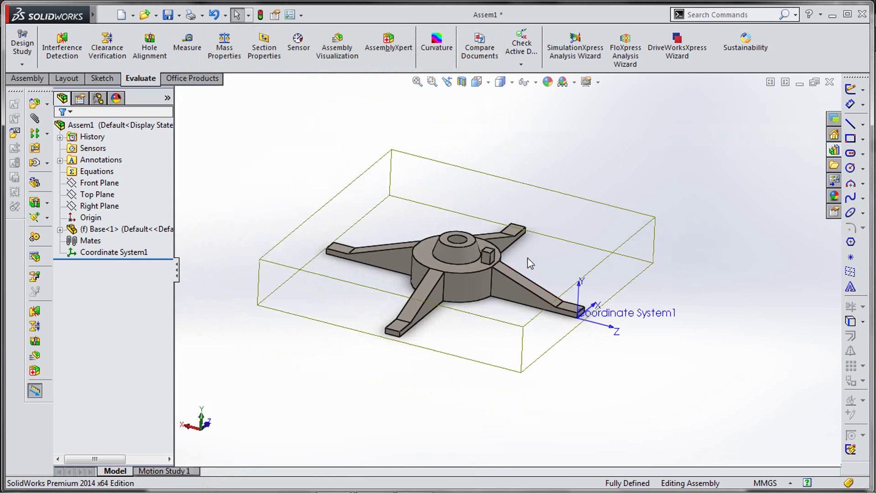
{"action": "middle_click_drag", "start_coordinate": [527, 258], "coordinate": [501, 254]}
{"action": "left_click", "coordinate": [521, 135]}
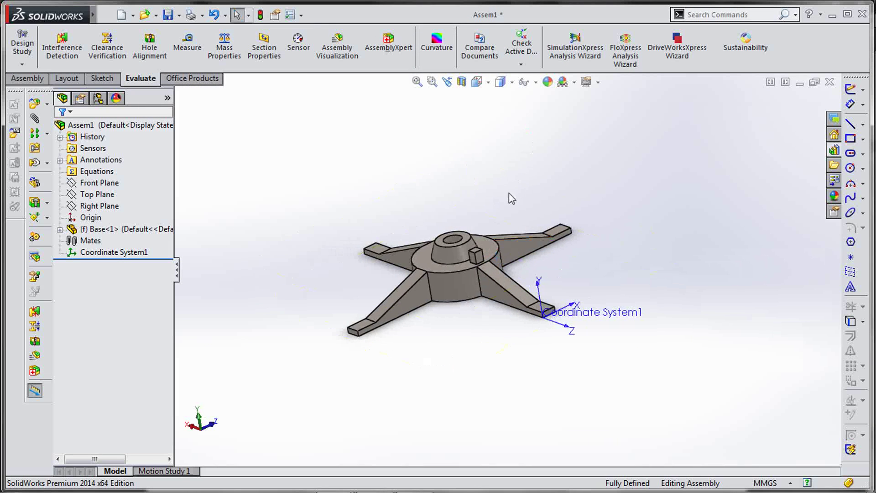
Switch to the exam PDF and check the 87.04 dimension in Section F-F against the Z value of answer c
{"action": "key", "text": "alt+Tab"}
{"action": "scroll", "coordinate": [492, 323], "scroll_direction": "up", "scroll_amount": 5}
{"action": "scroll", "coordinate": [492, 322], "scroll_direction": "up", "scroll_amount": 2}
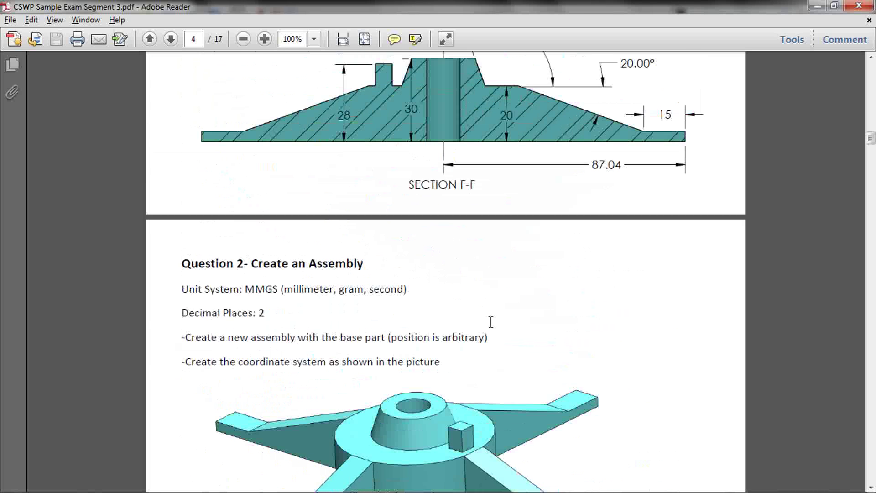
{"action": "scroll", "coordinate": [491, 323], "scroll_direction": "down", "scroll_amount": 2}
{"action": "scroll", "coordinate": [468, 243], "scroll_direction": "up", "scroll_amount": 3}
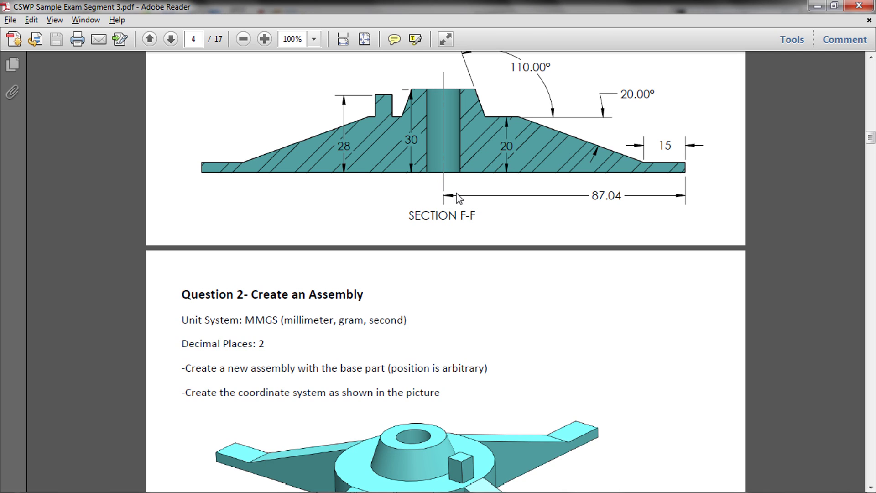
{"action": "left_click_drag", "start_coordinate": [591, 196], "coordinate": [628, 199]}
{"action": "left_click", "coordinate": [632, 197]}
{"action": "scroll", "coordinate": [568, 249], "scroll_direction": "down", "scroll_amount": 3}
{"action": "scroll", "coordinate": [566, 244], "scroll_direction": "down", "scroll_amount": 9}
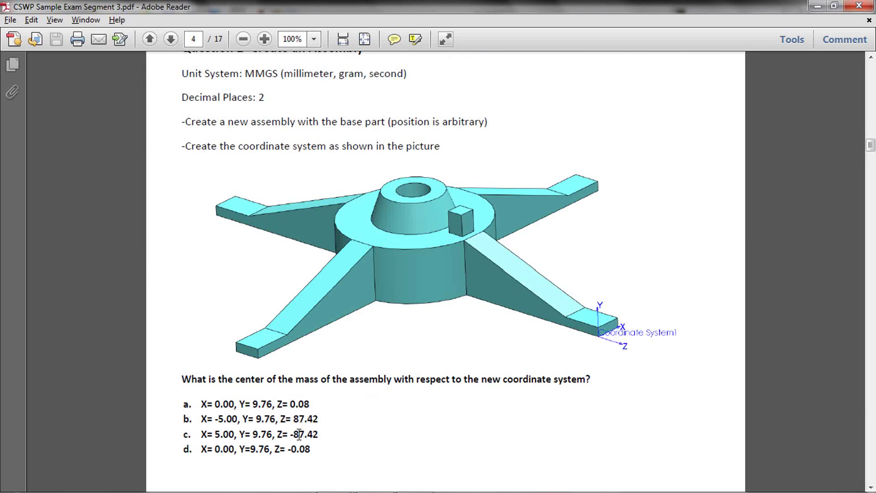
{"action": "scroll", "coordinate": [369, 392], "scroll_direction": "up", "scroll_amount": 9}
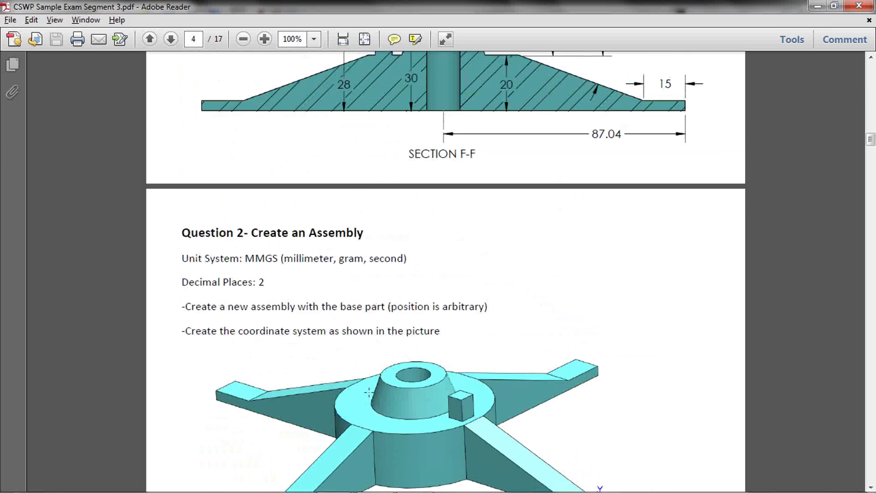
{"action": "scroll", "coordinate": [412, 319], "scroll_direction": "down", "scroll_amount": 12}
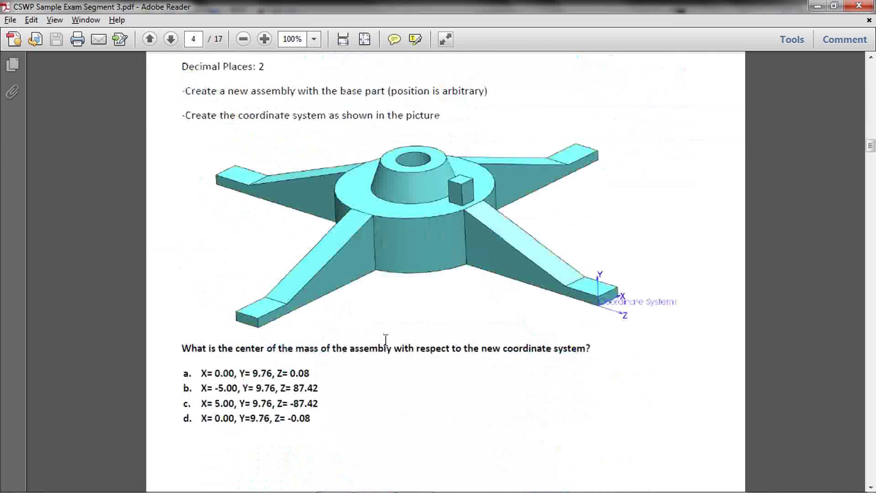
{"action": "left_click_drag", "start_coordinate": [290, 372], "coordinate": [327, 369]}
{"action": "left_click", "coordinate": [327, 368]}
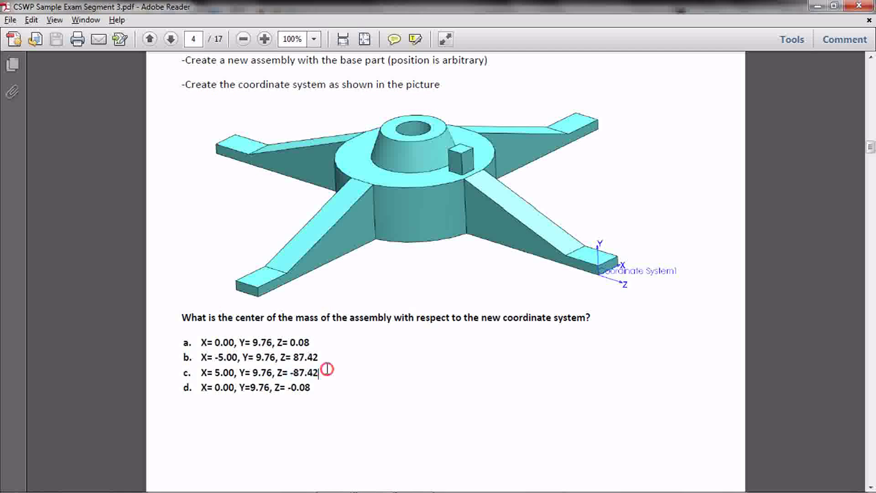
{"action": "scroll", "coordinate": [329, 373], "scroll_direction": "down", "scroll_amount": 4}
Switch back to SolidWorks, recheck the center of mass Z value in the mass properties and close the report
{"action": "key", "text": "alt+Tab"}
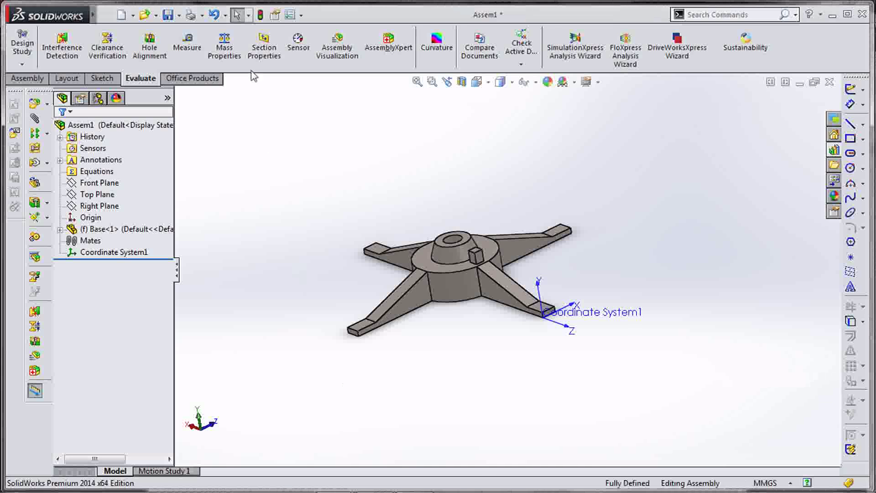
{"action": "left_click", "coordinate": [236, 41]}
{"action": "left_click_drag", "start_coordinate": [230, 286], "coordinate": [269, 286]}
{"action": "left_click", "coordinate": [268, 286]}
{"action": "left_click", "coordinate": [468, 37]}
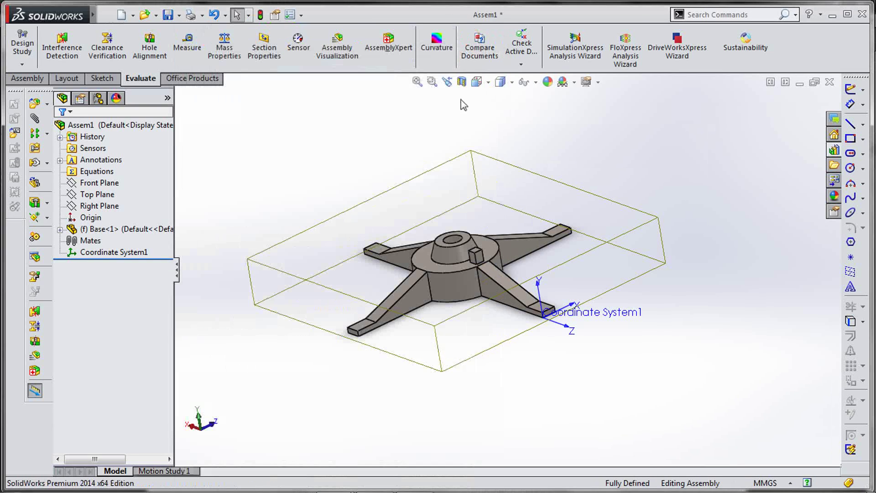
Switch to the exam PDF and read question 3A's requirements, drawing dimensions and material for the Arm part
{"action": "key", "text": "alt+Tab"}
{"action": "scroll", "coordinate": [454, 235], "scroll_direction": "down", "scroll_amount": 10}
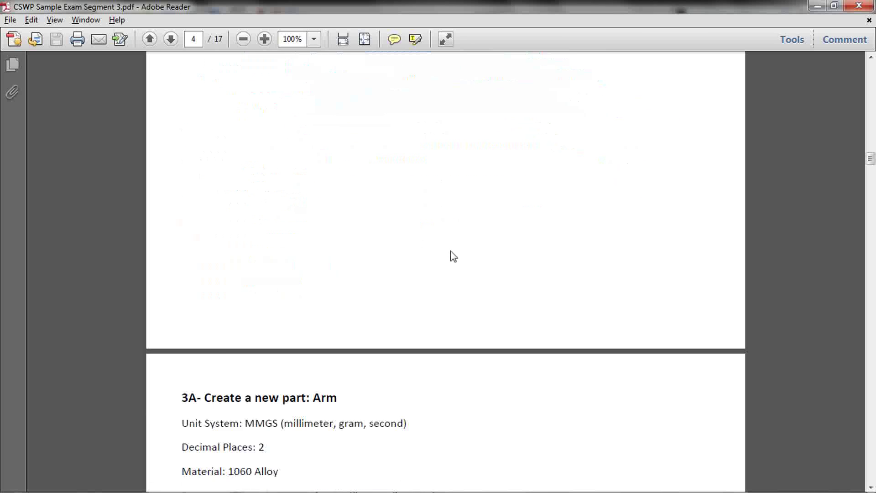
{"action": "scroll", "coordinate": [454, 256], "scroll_direction": "down", "scroll_amount": 1}
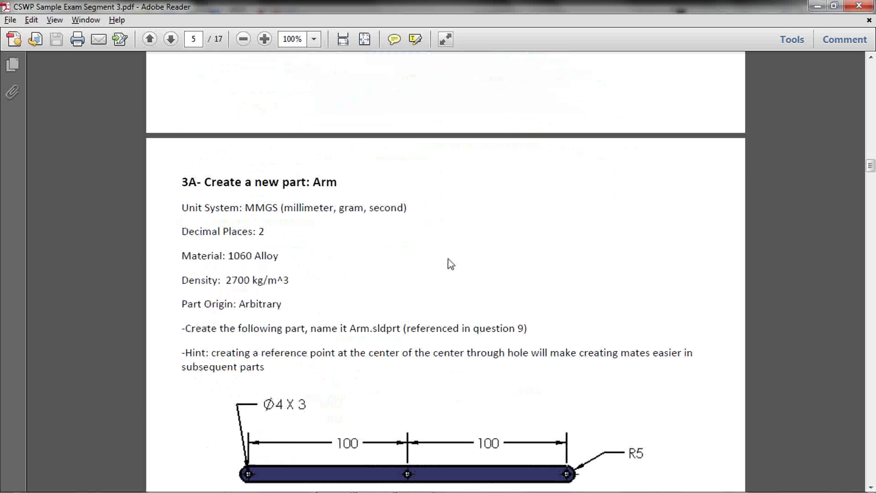
{"action": "scroll", "coordinate": [451, 263], "scroll_direction": "down", "scroll_amount": 1}
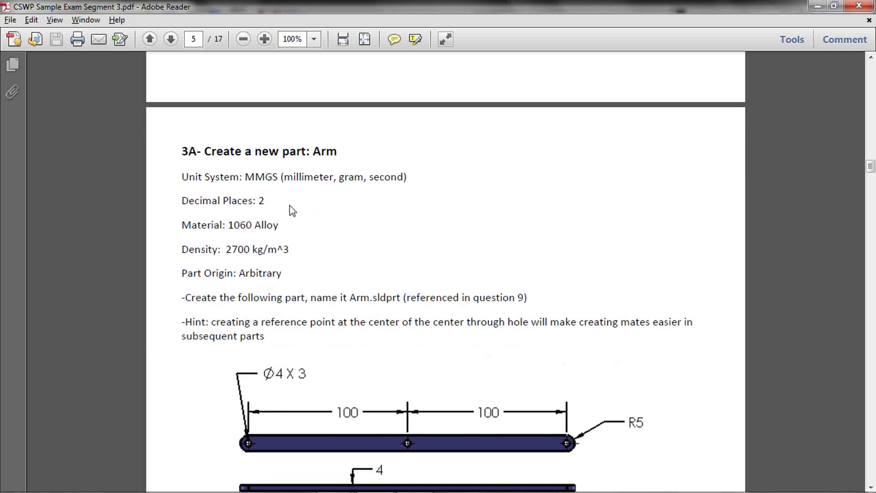
{"action": "scroll", "coordinate": [216, 207], "scroll_direction": "down", "scroll_amount": 1}
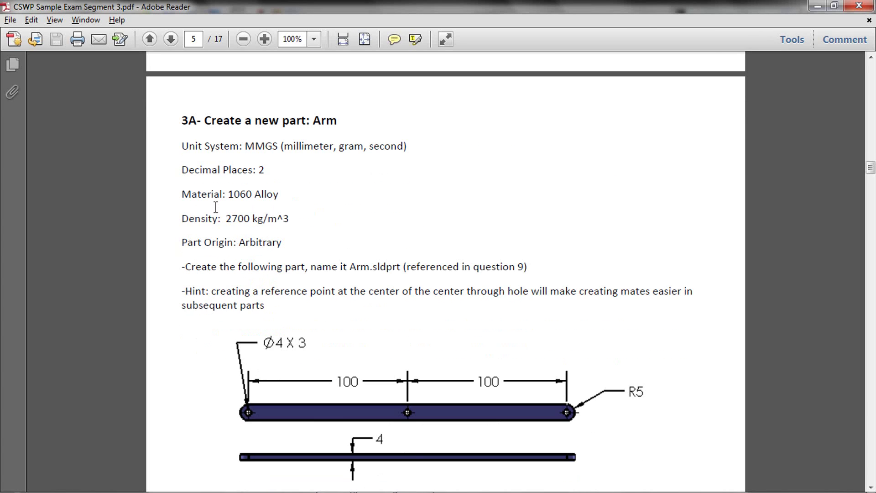
{"action": "scroll", "coordinate": [361, 272], "scroll_direction": "down", "scroll_amount": 1}
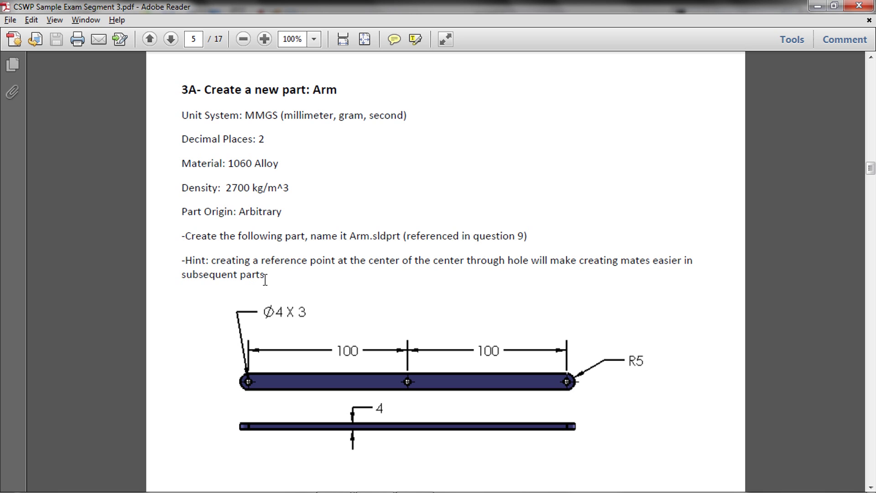
{"action": "scroll", "coordinate": [269, 276], "scroll_direction": "down", "scroll_amount": 5}
{"action": "scroll", "coordinate": [287, 343], "scroll_direction": "up", "scroll_amount": 6}
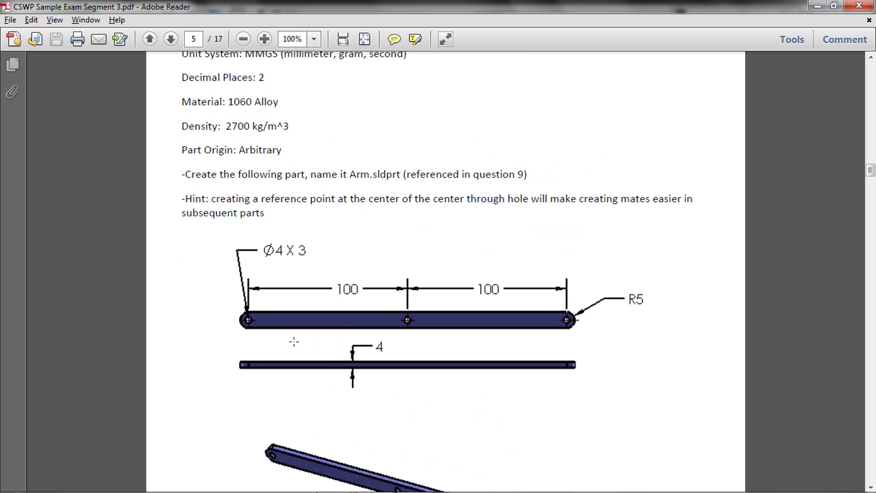
{"action": "scroll", "coordinate": [290, 342], "scroll_direction": "down", "scroll_amount": 4}
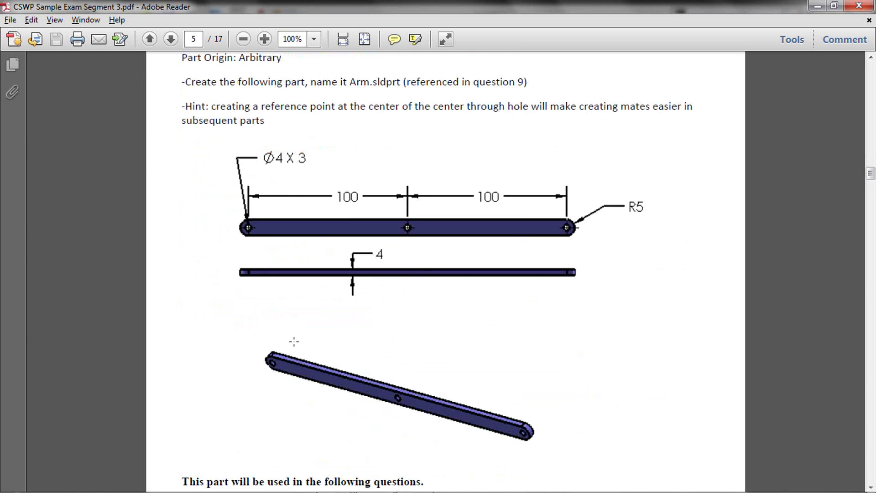
{"action": "scroll", "coordinate": [293, 342], "scroll_direction": "up", "scroll_amount": 5}
{"action": "scroll", "coordinate": [294, 342], "scroll_direction": "down", "scroll_amount": 6}
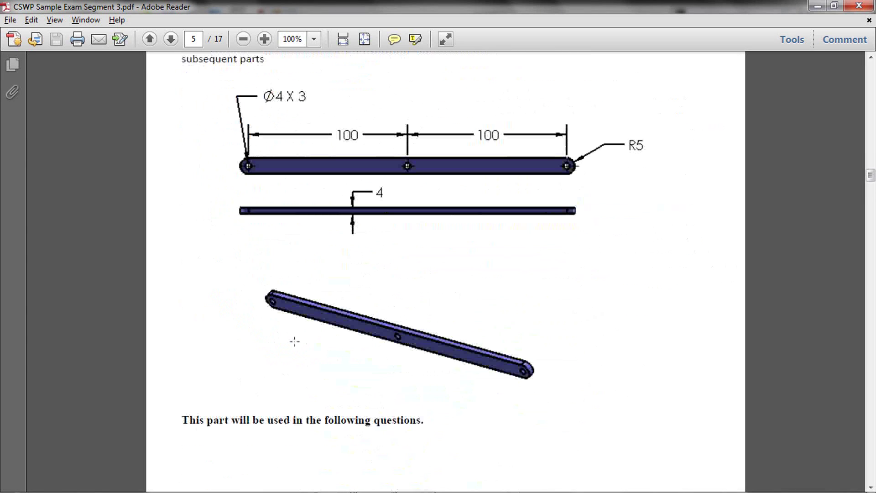
Switch to SolidWorks, create a new document from the Part template and assign 1060 Alloy as its material
{"action": "key", "text": "alt+Tab"}
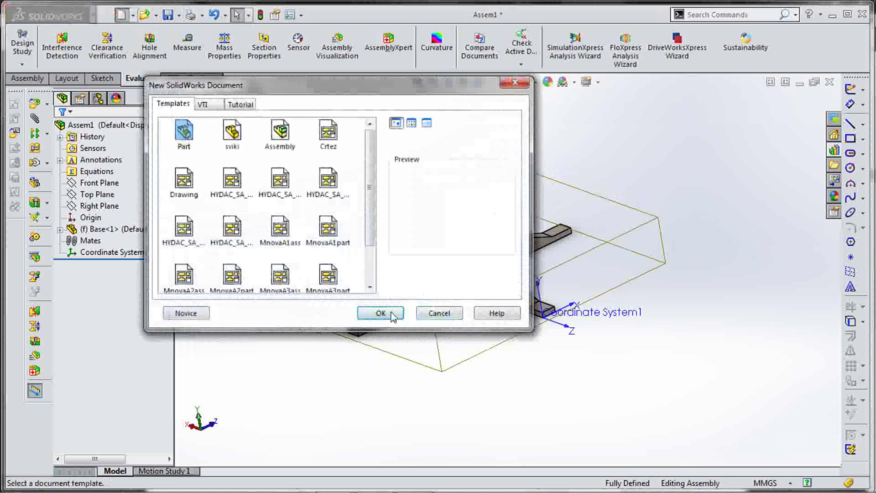
{"action": "left_click", "coordinate": [389, 313]}
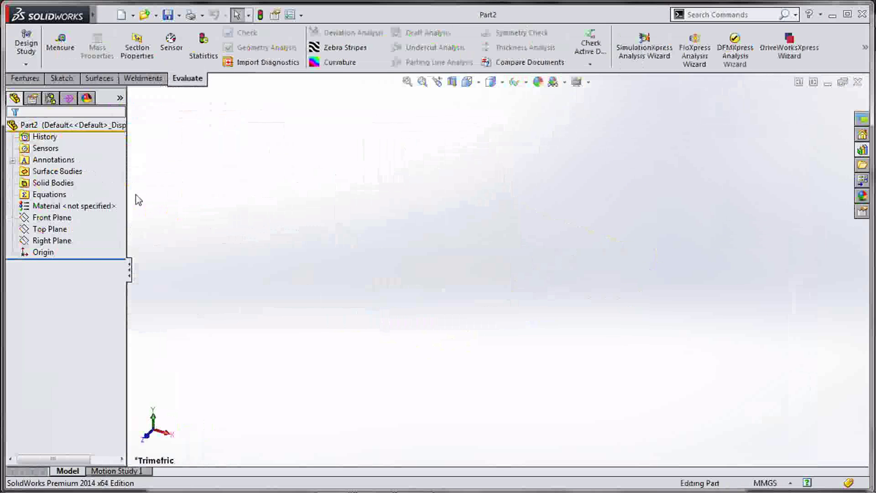
{"action": "left_click", "coordinate": [112, 208]}
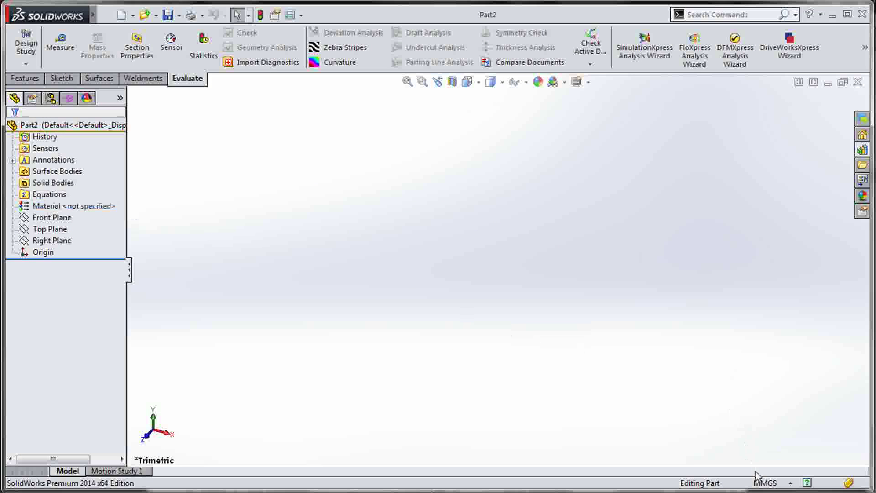
{"action": "right_click", "coordinate": [107, 209]}
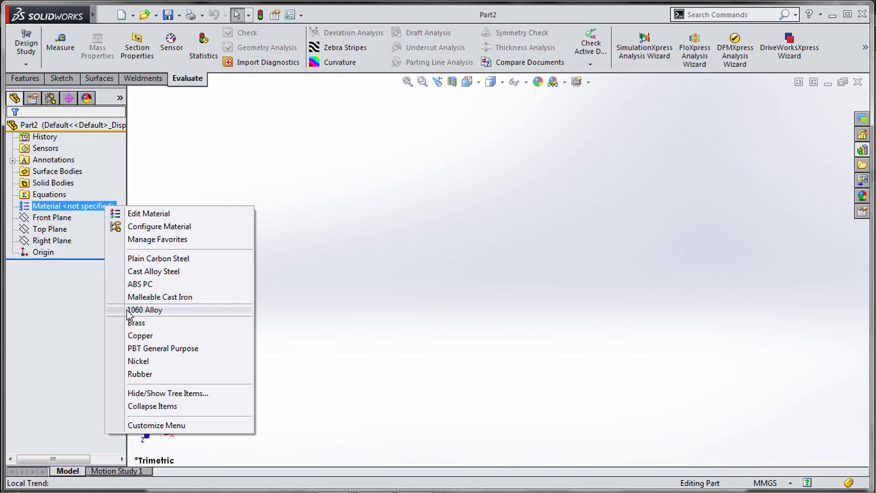
{"action": "left_click", "coordinate": [161, 310]}
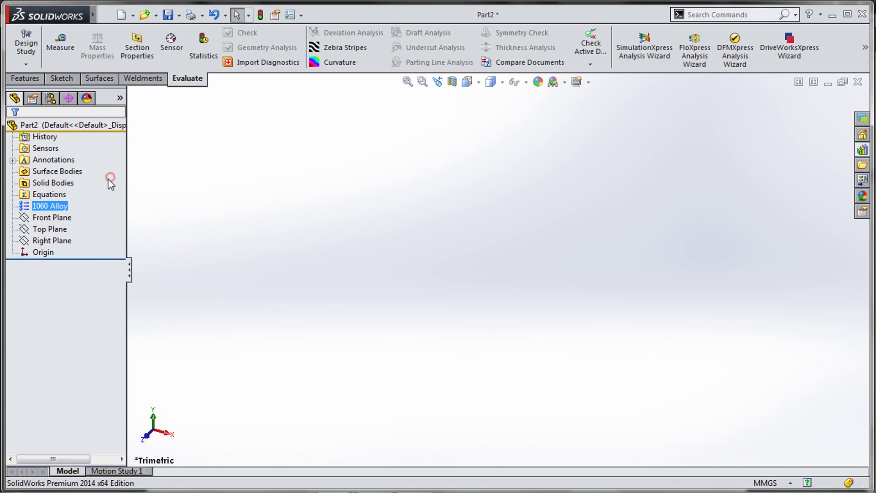
Sketch a horizontal centerpoint slot on the Front Plane, centred on the origin, about 204 mm between arc centres and 134 mm wide
{"action": "left_click", "coordinate": [64, 221]}
{"action": "left_click", "coordinate": [74, 201]}
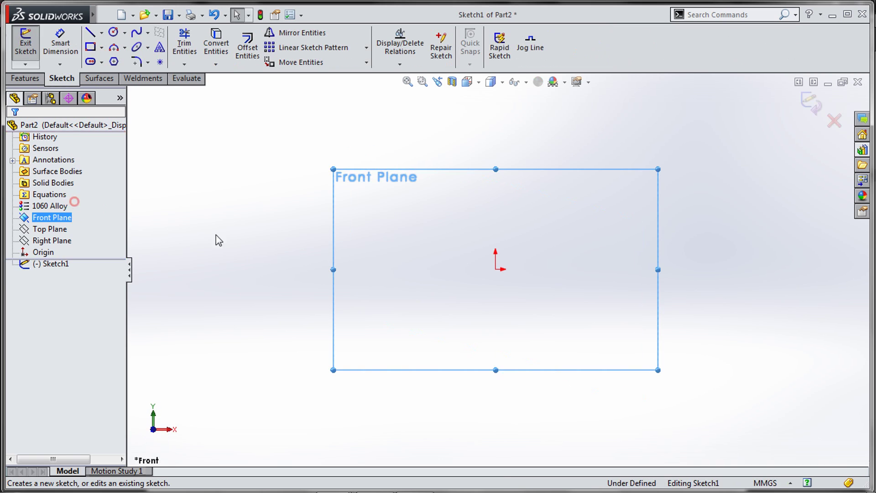
{"action": "key", "text": "s"}
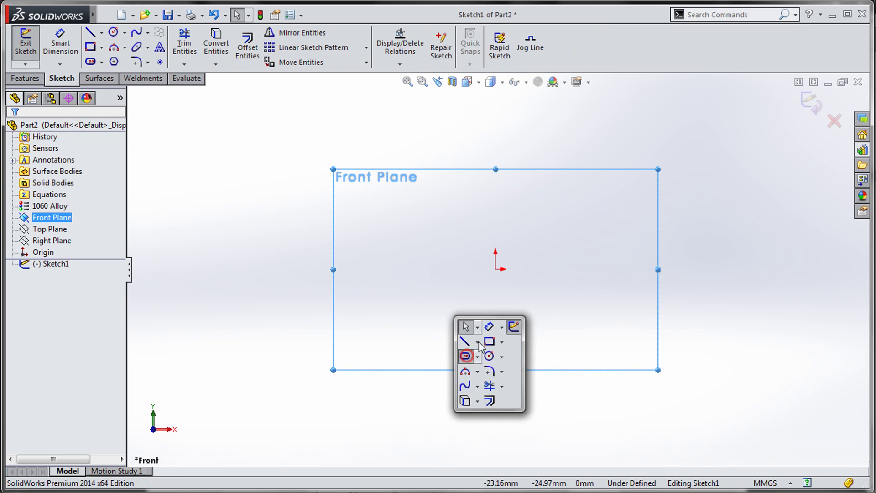
{"action": "left_click", "coordinate": [465, 356]}
{"action": "left_click", "coordinate": [496, 269]}
{"action": "left_click", "coordinate": [683, 269]}
{"action": "left_click", "coordinate": [683, 149]}
Draw three circles about 58 mm in diameter inside the slot, centred on both arc centres and the origin
{"action": "key", "text": "s"}
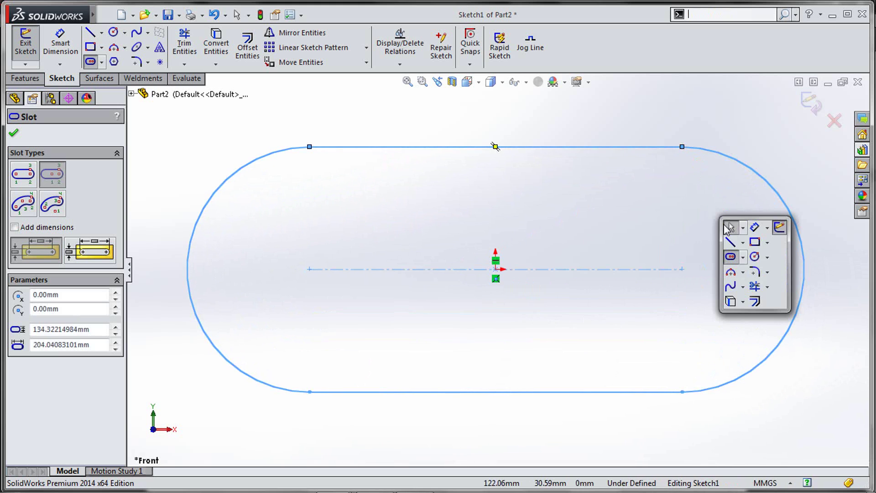
{"action": "left_click", "coordinate": [755, 257]}
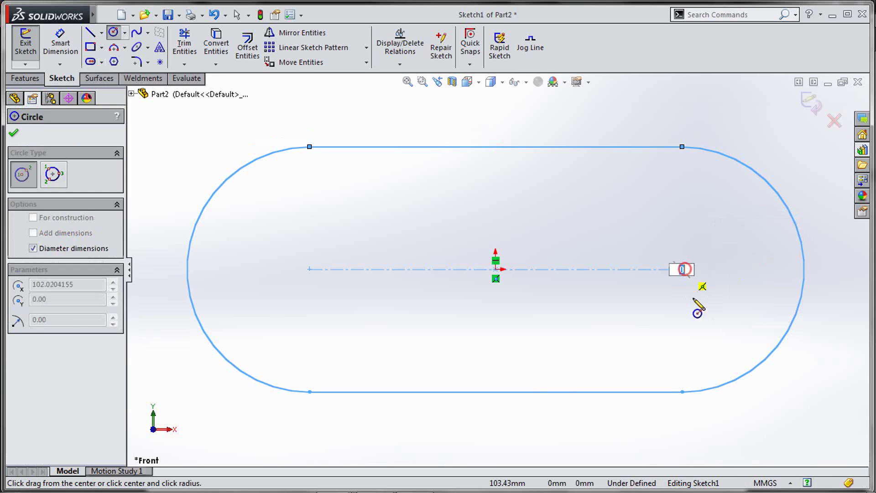
{"action": "left_click", "coordinate": [682, 269]}
{"action": "left_click", "coordinate": [701, 320]}
{"action": "left_click", "coordinate": [496, 269]}
{"action": "left_click", "coordinate": [473, 316]}
{"action": "left_click", "coordinate": [310, 270]}
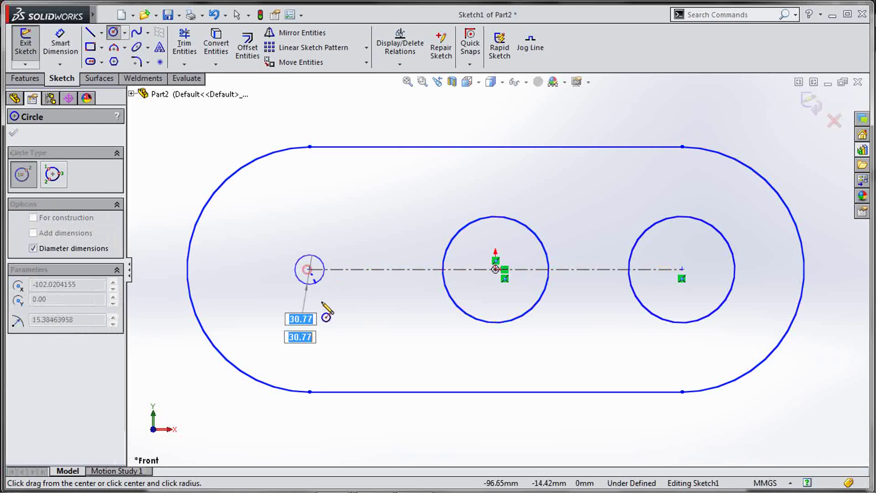
{"action": "left_click", "coordinate": [324, 316]}
Select all three circles and add an Equal relation between them
{"action": "key", "text": "Escape"}
{"action": "left_click_drag", "start_coordinate": [750, 215], "coordinate": [288, 221]}
{"action": "left_click", "coordinate": [350, 169]}
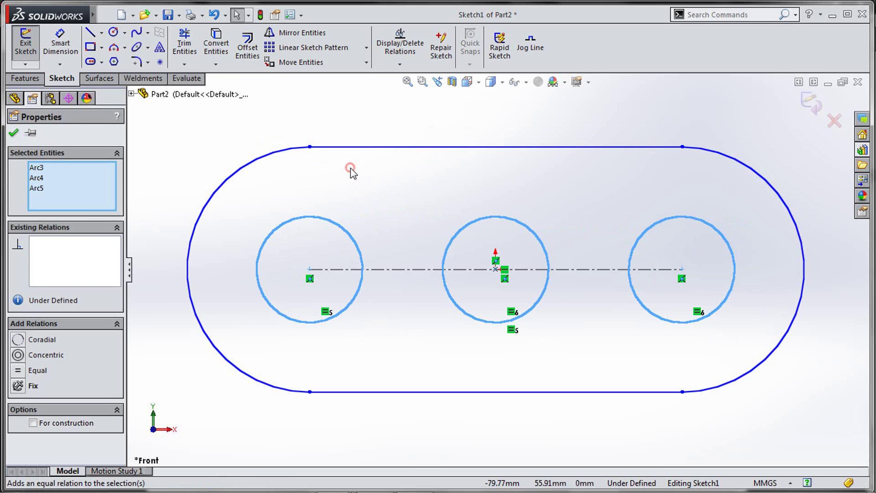
Dimension the circle at the slot's +X end with a diameter of 4 mm
{"action": "key", "text": "s"}
{"action": "left_click", "coordinate": [459, 192]}
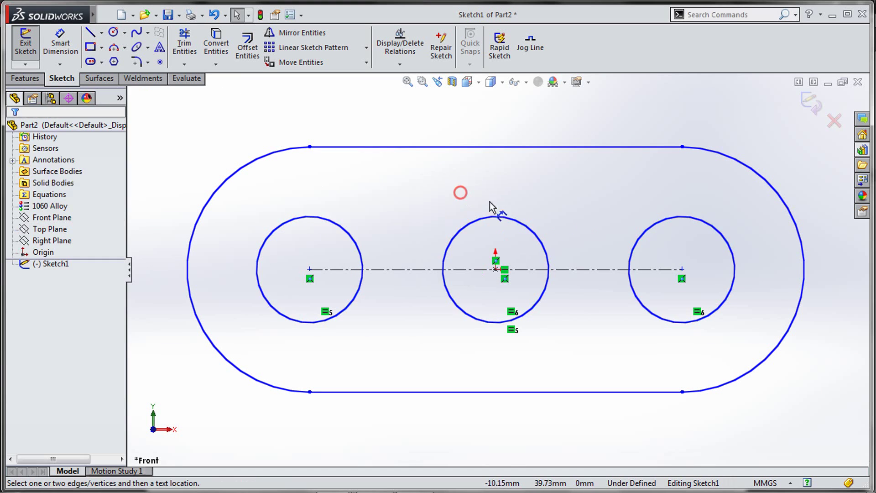
{"action": "left_click", "coordinate": [658, 231]}
{"action": "left_click", "coordinate": [662, 180]}
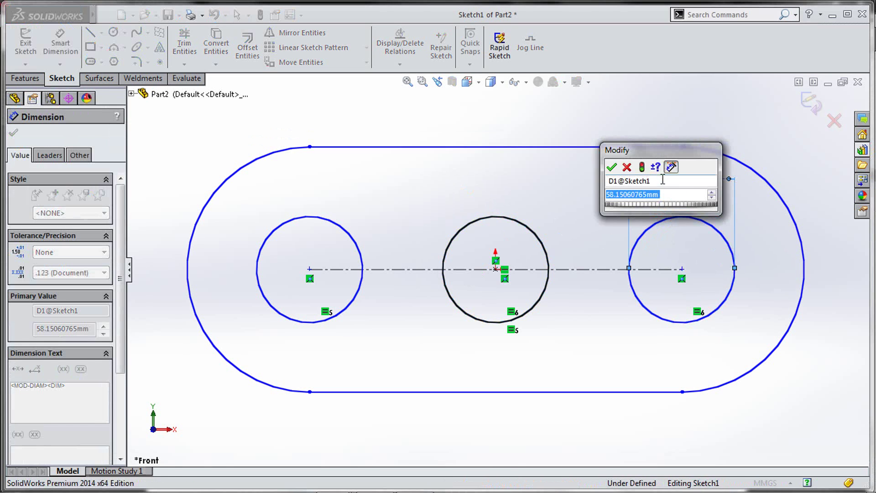
{"action": "type", "text": "4"}
{"action": "key", "text": "Return"}
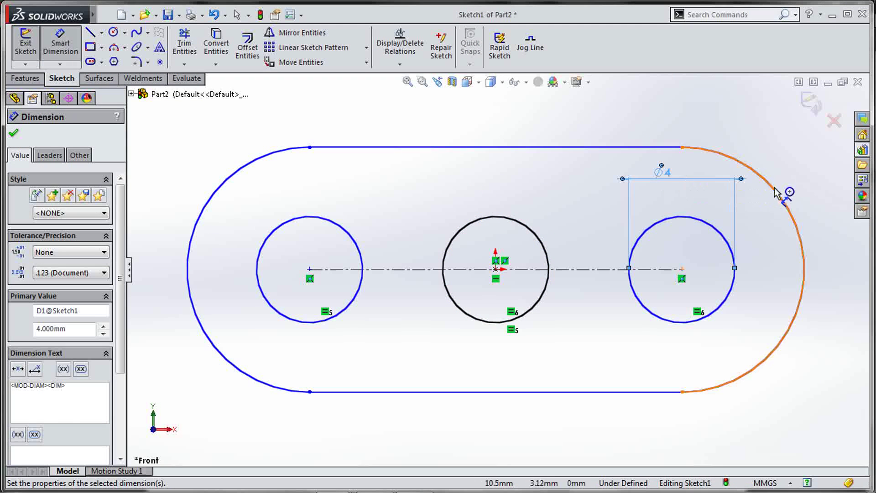
Dimension the slot's rounded +X end with a radius of 5 mm
{"action": "left_click", "coordinate": [781, 190]}
{"action": "left_click", "coordinate": [794, 173]}
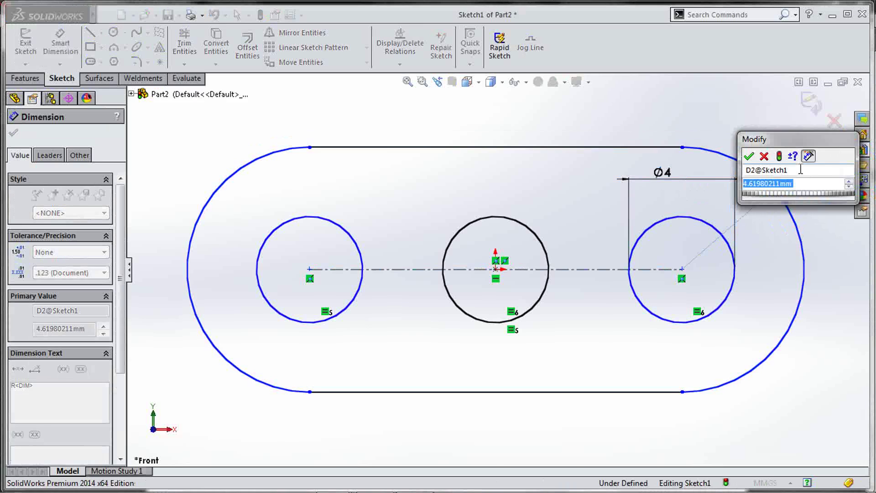
{"action": "type", "text": "5"}
{"action": "key", "text": "Return"}
Dimension the distance from the origin to the +X hole's centre as 100 mm and finish dimensioning
{"action": "key", "text": "z"}
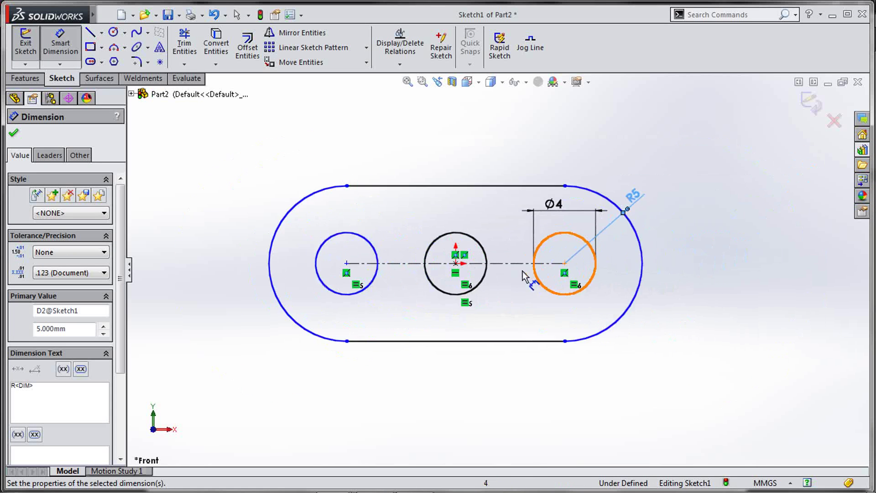
{"action": "scroll", "coordinate": [621, 288], "scroll_direction": "down", "scroll_amount": 3}
{"action": "left_click", "coordinate": [439, 261]}
{"action": "left_click", "coordinate": [570, 261]}
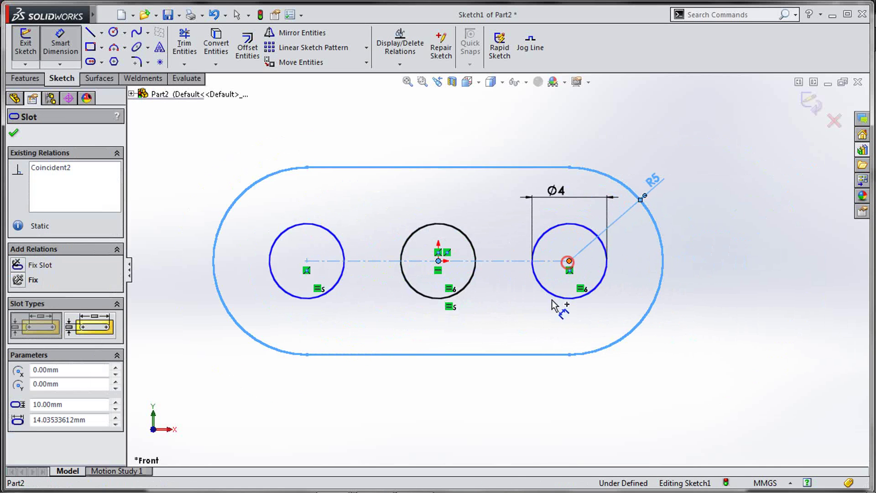
{"action": "left_click", "coordinate": [517, 416]}
{"action": "type", "text": "100"}
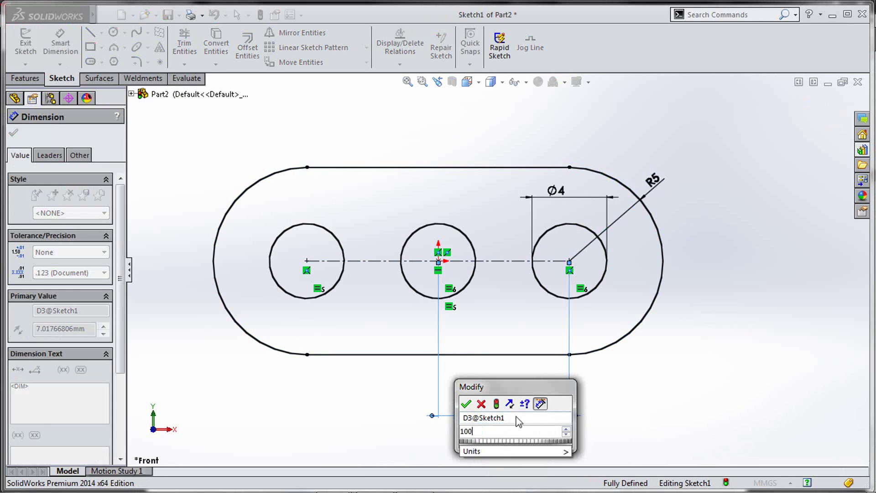
{"action": "key", "text": "Return"}
{"action": "scroll", "coordinate": [550, 429], "scroll_direction": "up", "scroll_amount": 12}
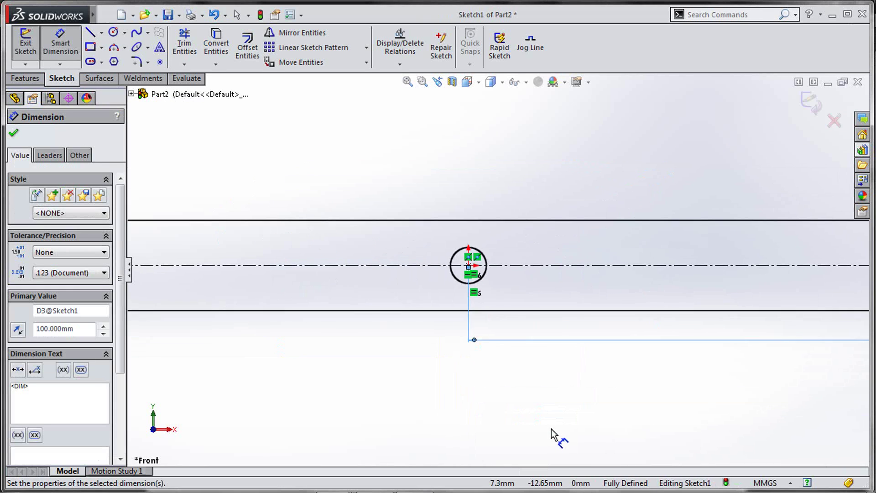
{"action": "mouse_move", "coordinate": [591, 335]}
{"action": "middle_mouse_down"}
{"action": "mouse_move", "coordinate": [557, 345]}
{"action": "mouse_move", "coordinate": [607, 267]}
{"action": "middle_mouse_up"}
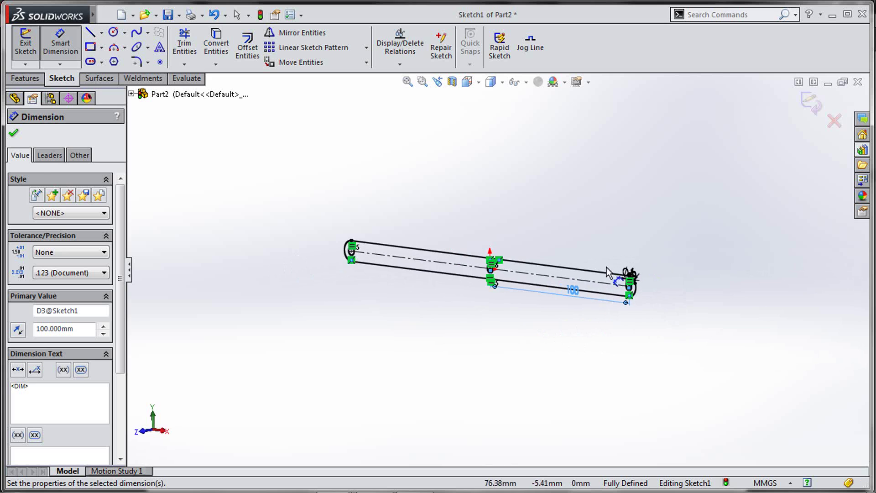
{"action": "left_click", "coordinate": [623, 222]}
Exit the sketch and extrude the slot profile 4 mm with the Mid Plane end condition
{"action": "mouse_move", "coordinate": [607, 224]}
{"action": "middle_mouse_down"}
{"action": "mouse_move", "coordinate": [500, 278]}
{"action": "mouse_move", "coordinate": [508, 277]}
{"action": "middle_mouse_up"}
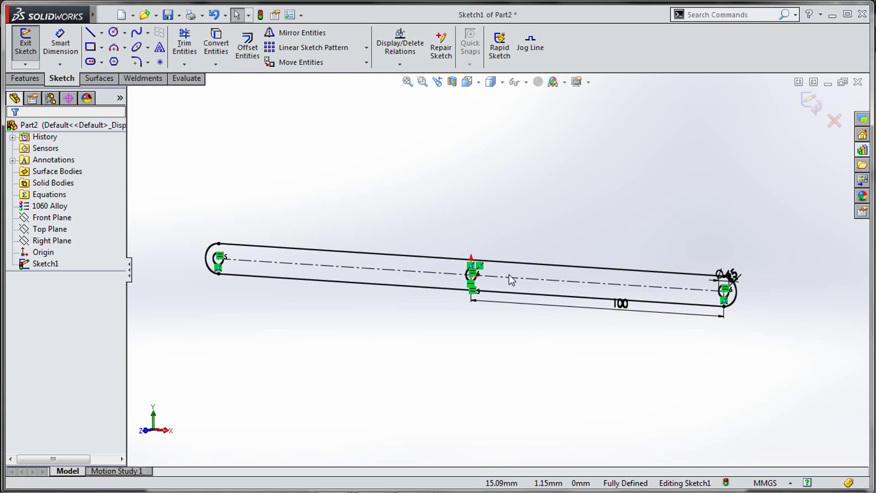
{"action": "double_click", "coordinate": [576, 209]}
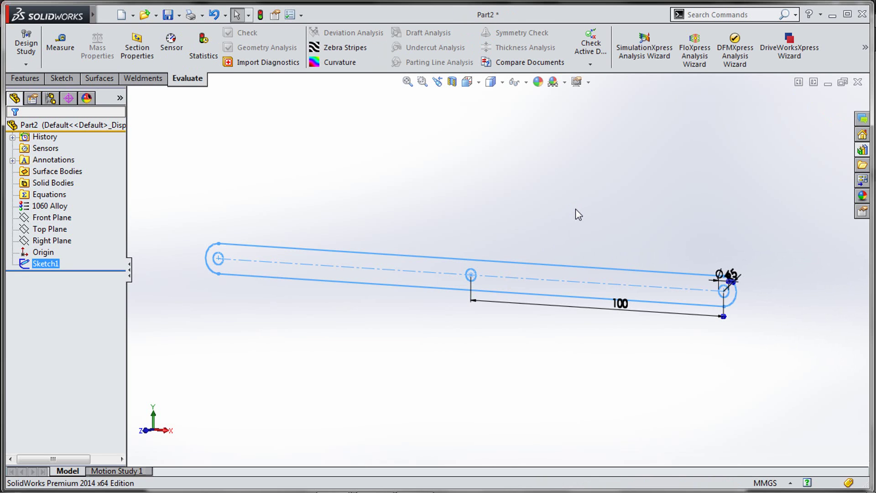
{"action": "left_click", "coordinate": [610, 222]}
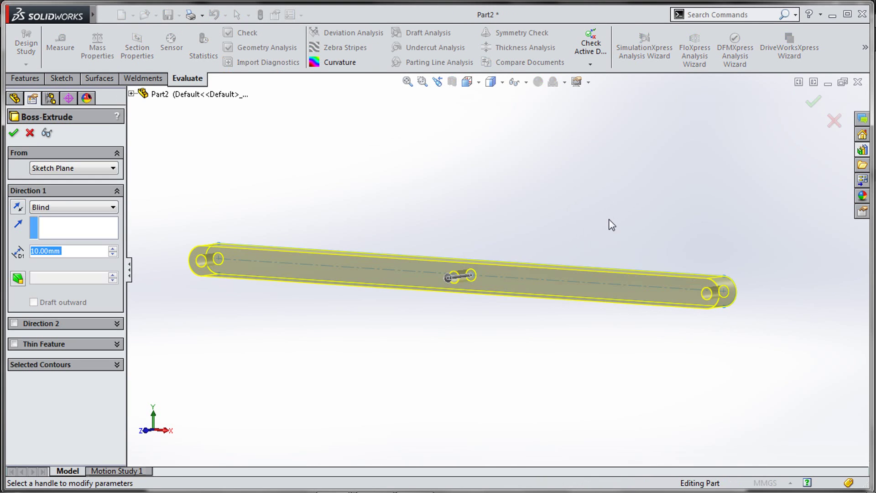
{"action": "type", "text": "4"}
{"action": "left_click", "coordinate": [610, 221]}
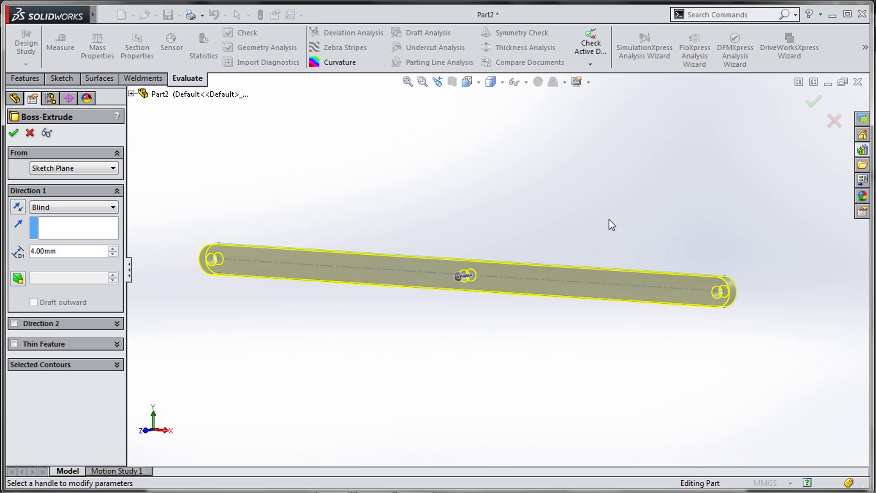
{"action": "right_click", "coordinate": [611, 221]}
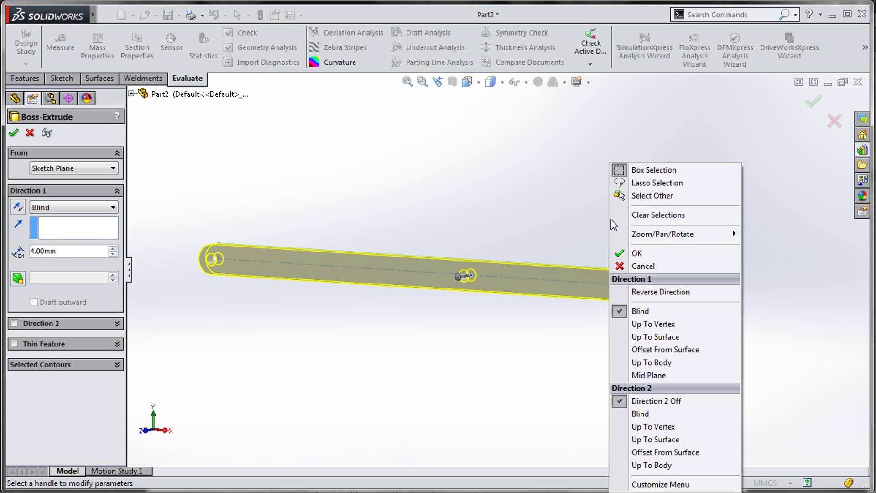
{"action": "left_click", "coordinate": [654, 374]}
{"action": "right_click", "coordinate": [655, 375]}
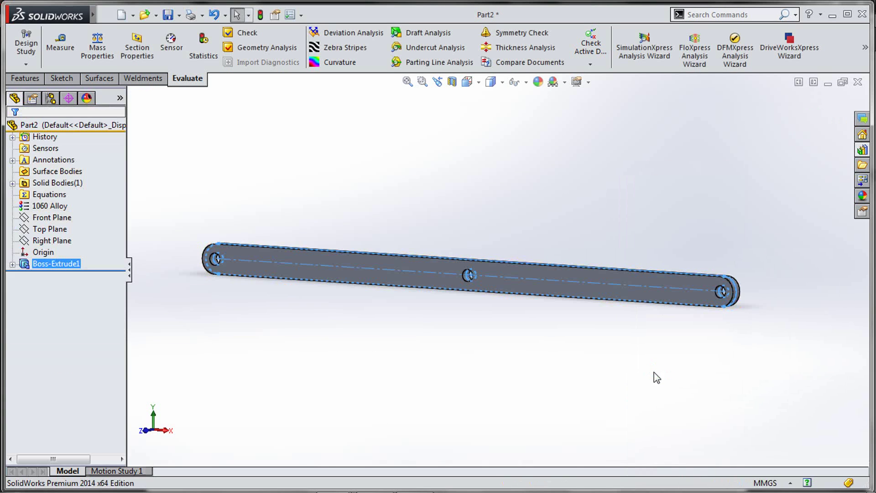
Inspect the extruded arm and its middle hole close up and from several angles
{"action": "scroll", "coordinate": [468, 274], "scroll_direction": "down", "scroll_amount": 3}
{"action": "left_click", "coordinate": [43, 252]}
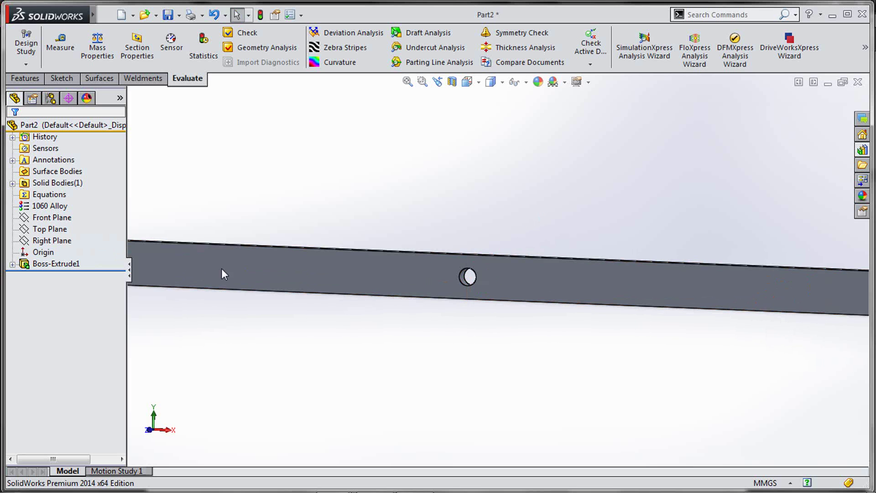
{"action": "middle_click_drag", "start_coordinate": [464, 269], "coordinate": [470, 279]}
{"action": "scroll", "coordinate": [470, 280], "scroll_direction": "down", "scroll_amount": 5}
{"action": "scroll", "coordinate": [475, 277], "scroll_direction": "up", "scroll_amount": 4}
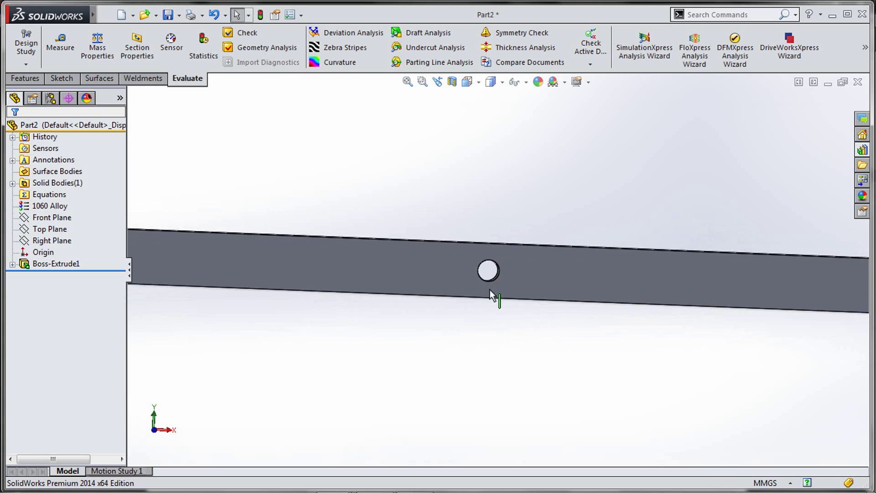
{"action": "scroll", "coordinate": [487, 291], "scroll_direction": "up", "scroll_amount": 5}
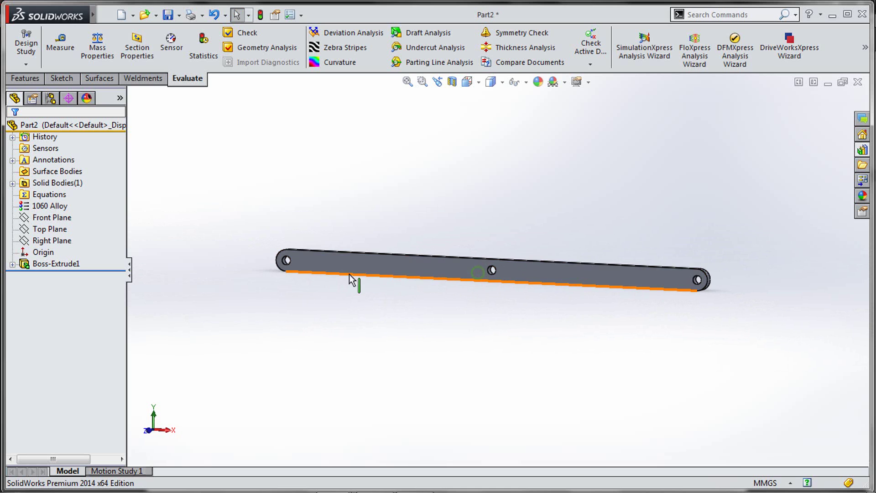
{"action": "scroll", "coordinate": [491, 269], "scroll_direction": "down", "scroll_amount": 5}
{"action": "middle_click_drag", "start_coordinate": [491, 270], "coordinate": [493, 273]}
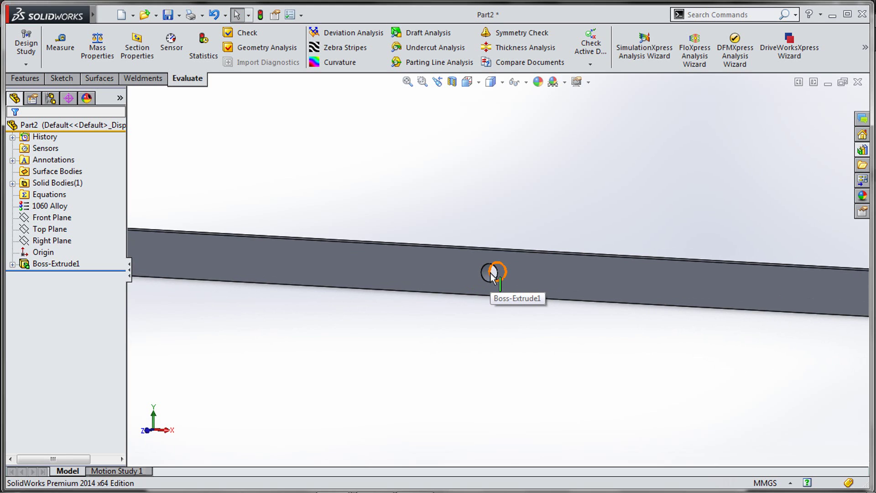
{"action": "scroll", "coordinate": [491, 274], "scroll_direction": "up", "scroll_amount": 5}
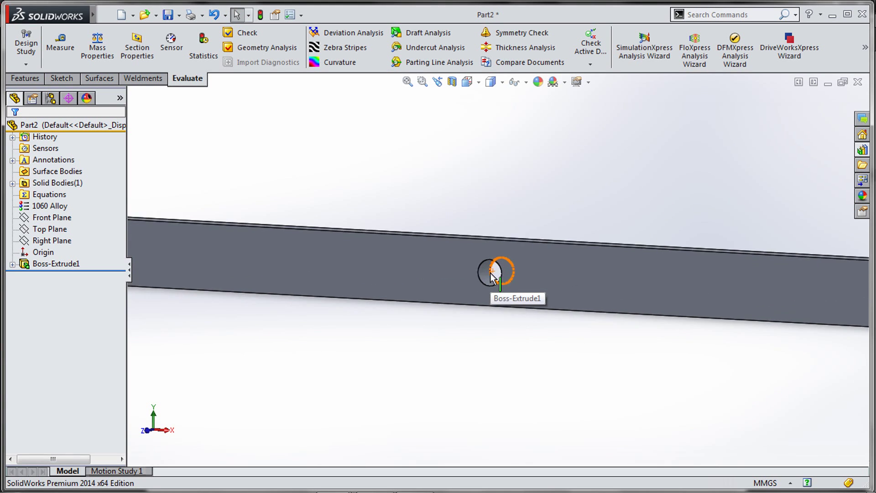
{"action": "middle_click_drag", "start_coordinate": [528, 249], "coordinate": [551, 242]}
{"action": "scroll", "coordinate": [505, 278], "scroll_direction": "down", "scroll_amount": 5}
{"action": "middle_click_drag", "start_coordinate": [517, 278], "coordinate": [546, 279]}
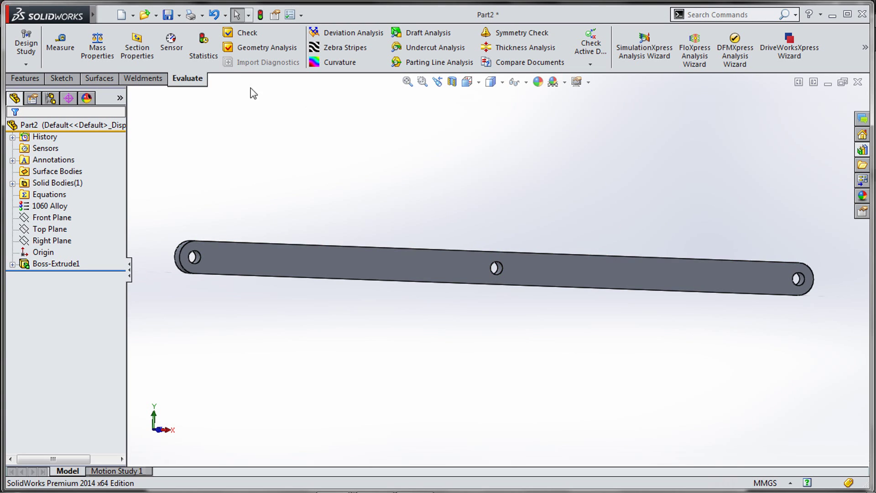
Save the part as Arm in the CSWP Sample Exam folder
{"action": "left_click", "coordinate": [181, 19]}
{"action": "left_click", "coordinate": [194, 42]}
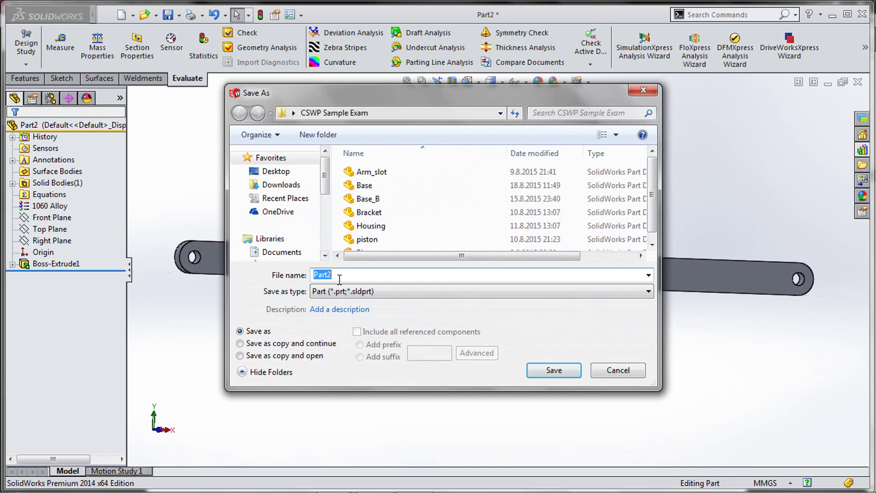
{"action": "type", "text": "Arm"}
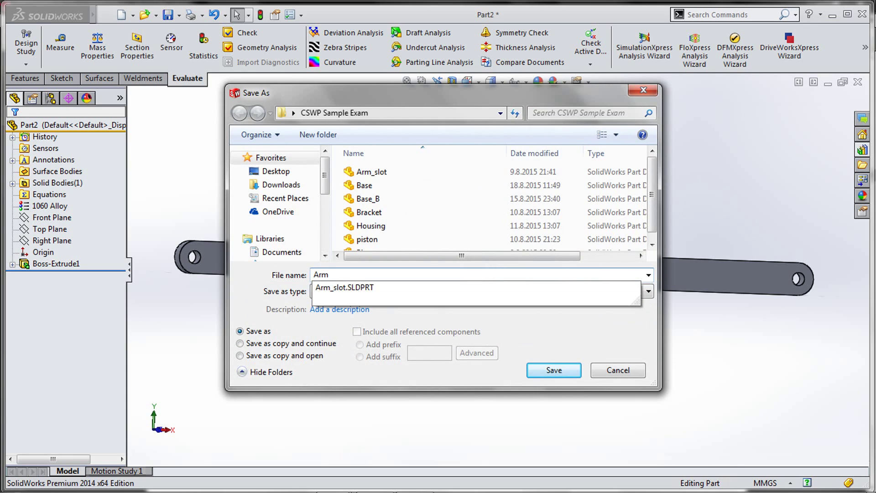
{"action": "left_click", "coordinate": [581, 370]}
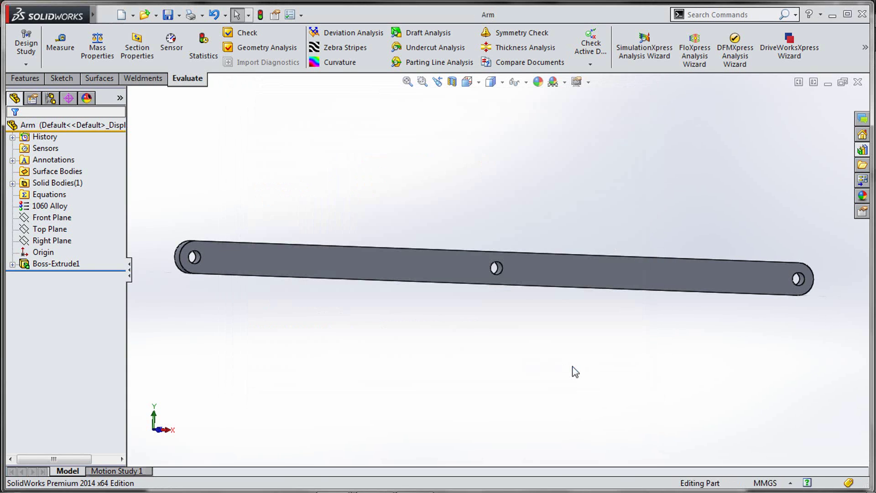
Read Question 3 of the sample exam PDF in Adobe Reader about the Pivot assembly and its mass, and return to SolidWorks
{"action": "key", "text": "alt+Tab"}
{"action": "scroll", "coordinate": [454, 196], "scroll_direction": "down", "scroll_amount": 5}
{"action": "scroll", "coordinate": [455, 199], "scroll_direction": "down", "scroll_amount": 5}
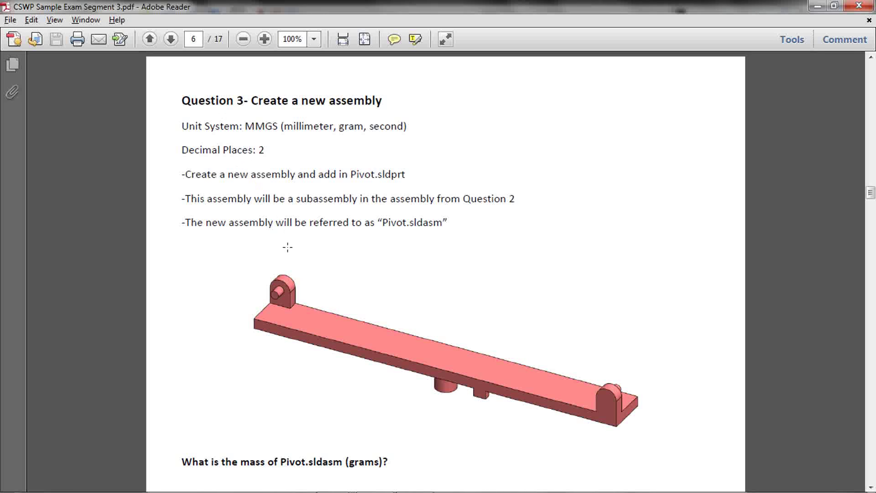
{"action": "scroll", "coordinate": [280, 246], "scroll_direction": "down", "scroll_amount": 2}
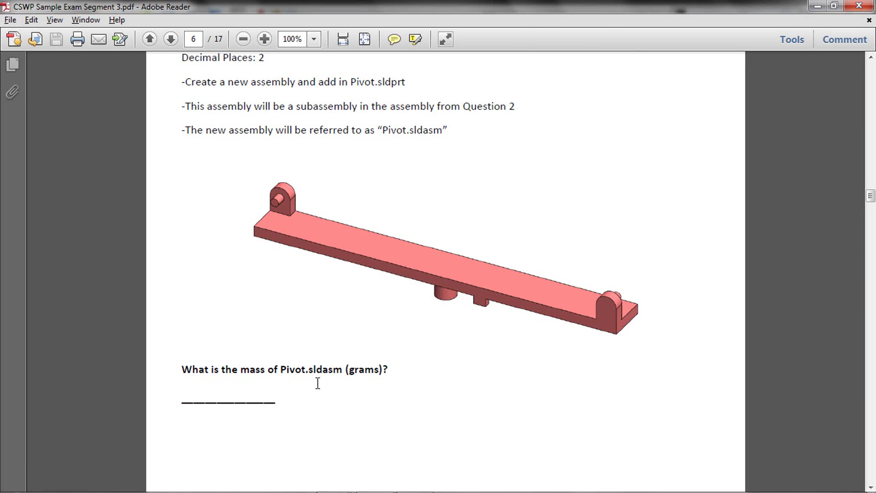
{"action": "key", "text": "alt+Tab"}
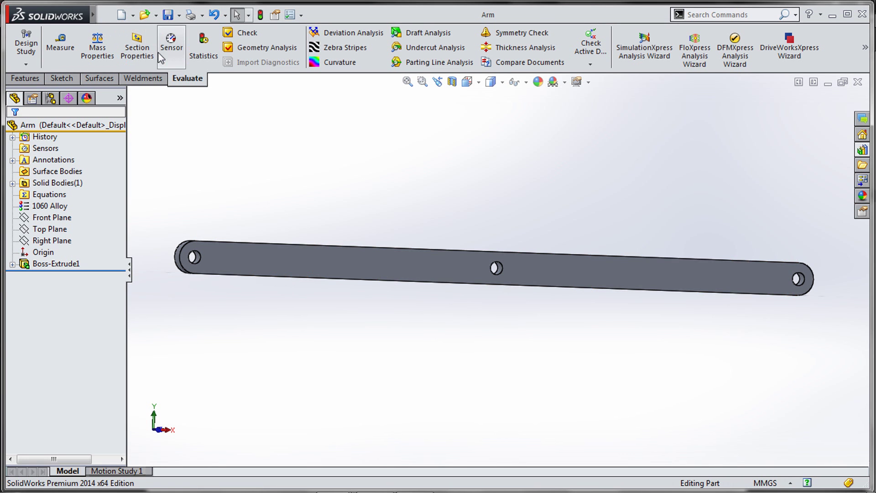
{"action": "key", "text": "alt+Tab"}
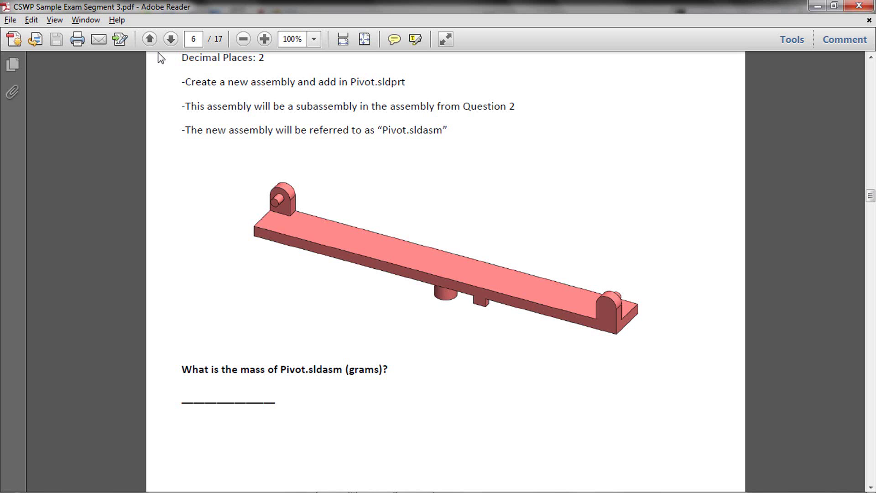
{"action": "key", "text": "alt+Tab"}
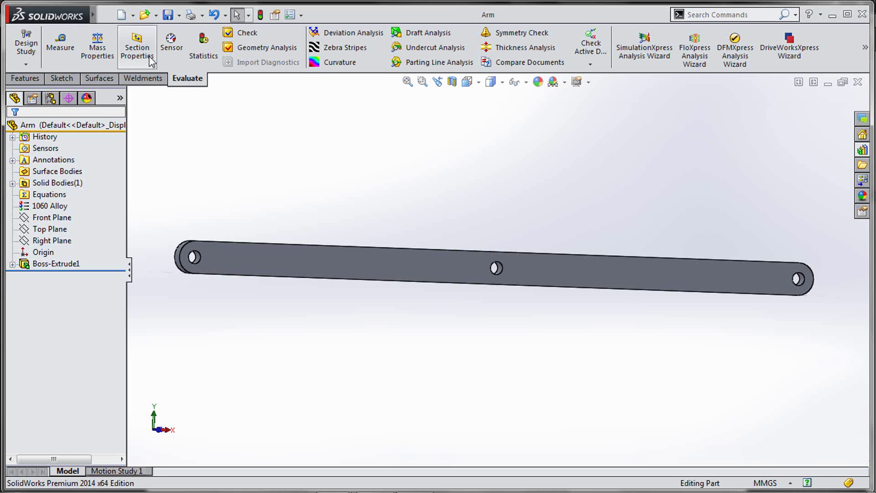
Create a new assembly document from the Assembly template
{"action": "left_click", "coordinate": [133, 16]}
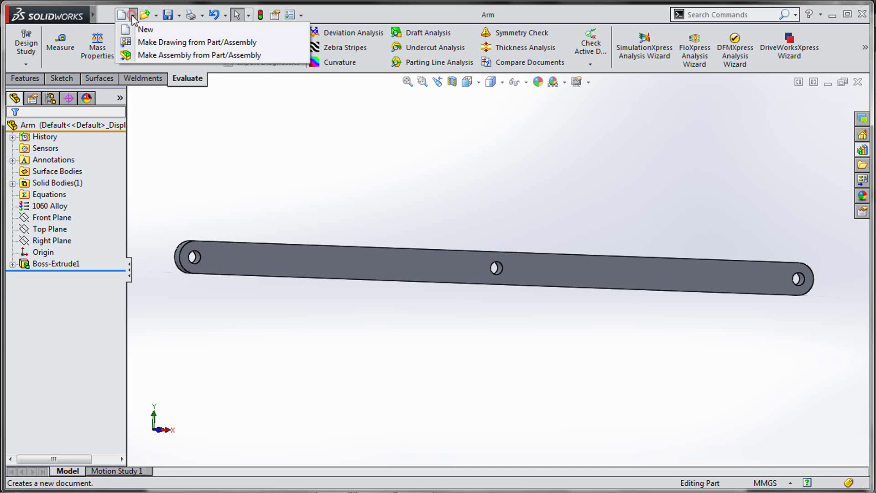
{"action": "left_click", "coordinate": [99, 15]}
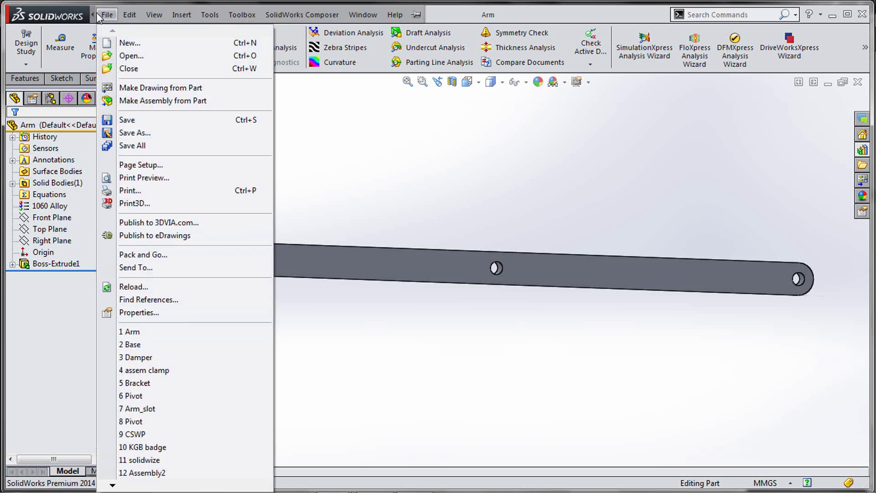
{"action": "left_click", "coordinate": [292, 132]}
{"action": "left_click", "coordinate": [133, 16]}
{"action": "left_click", "coordinate": [133, 29]}
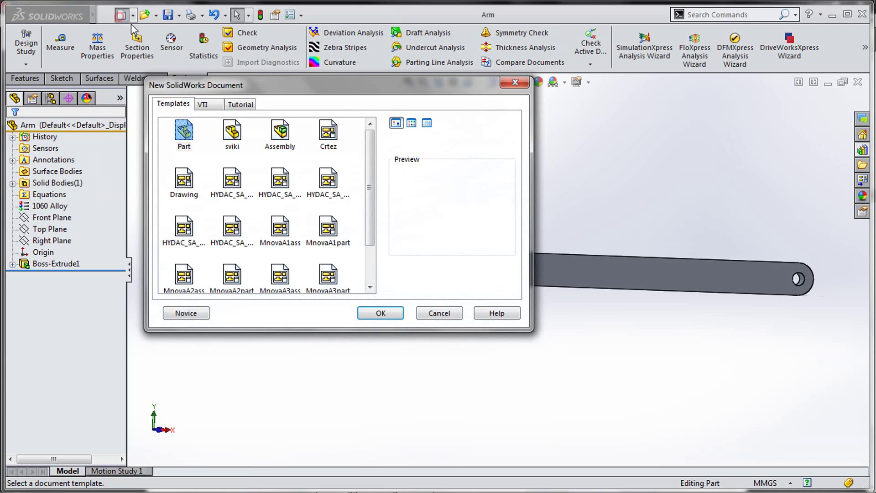
{"action": "left_click", "coordinate": [281, 145]}
{"action": "left_click", "coordinate": [392, 314]}
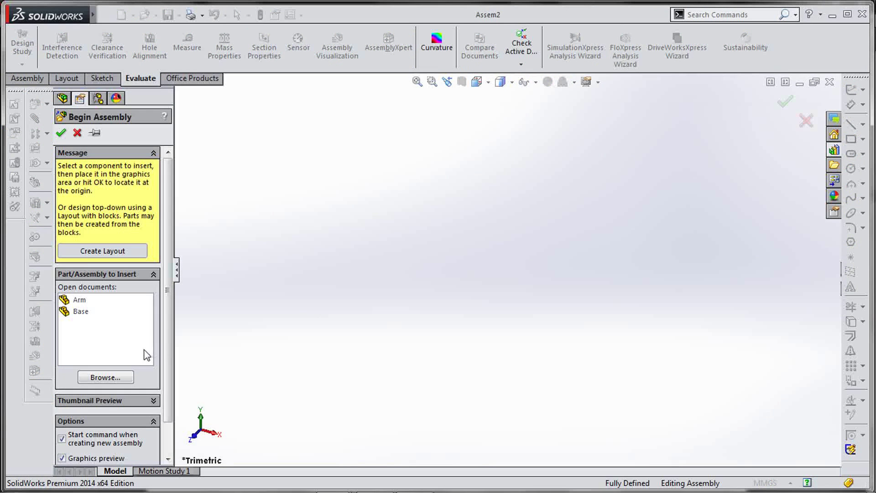
Insert the Pivot part from the CSWP Sample Exam folder and fix it at the assembly origin
{"action": "left_click", "coordinate": [126, 378]}
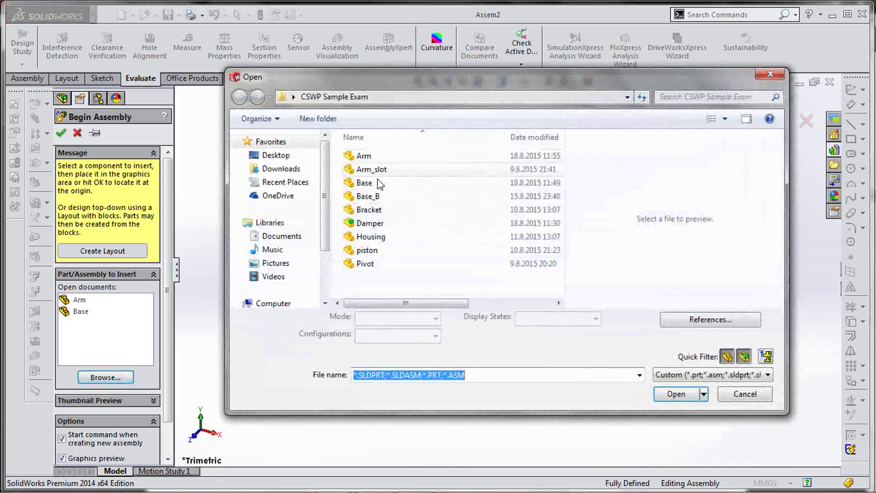
{"action": "left_click", "coordinate": [368, 264]}
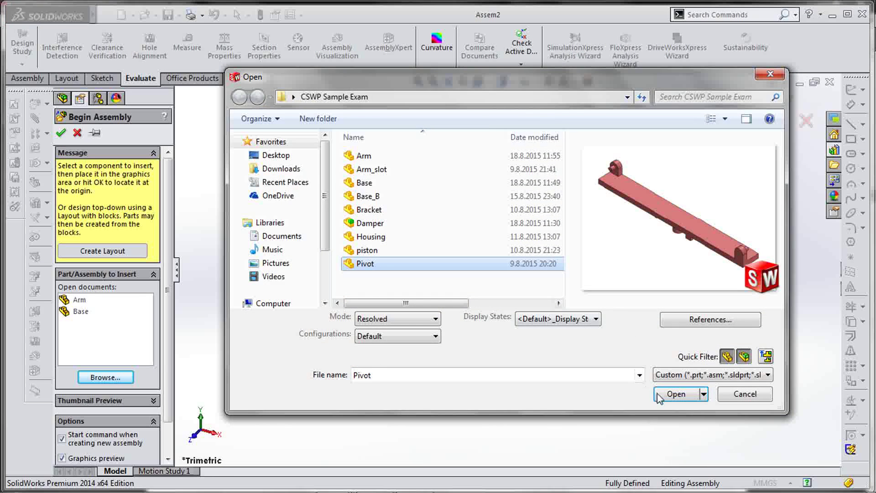
{"action": "left_click", "coordinate": [659, 393]}
{"action": "left_click", "coordinate": [62, 134]}
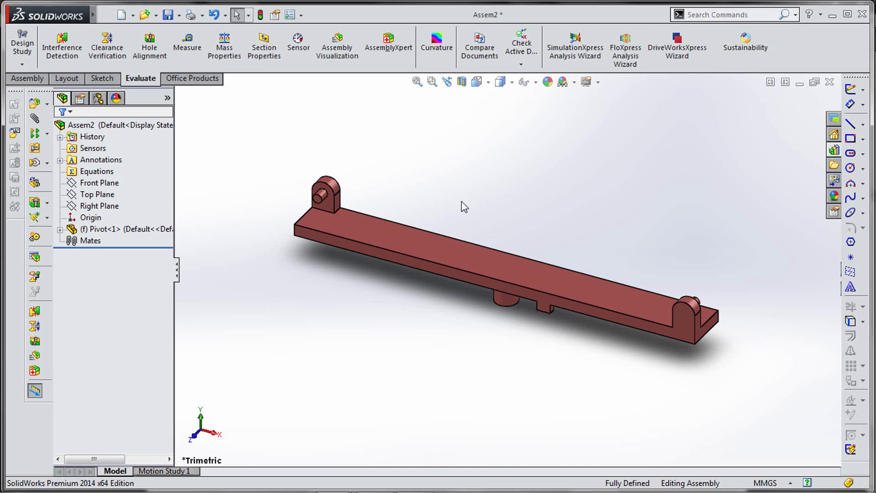
Evaluate the assembly's mass properties to read its mass, and close the report
{"action": "left_click", "coordinate": [235, 54]}
{"action": "left_click_drag", "start_coordinate": [240, 209], "coordinate": [277, 209]}
{"action": "left_click", "coordinate": [276, 209]}
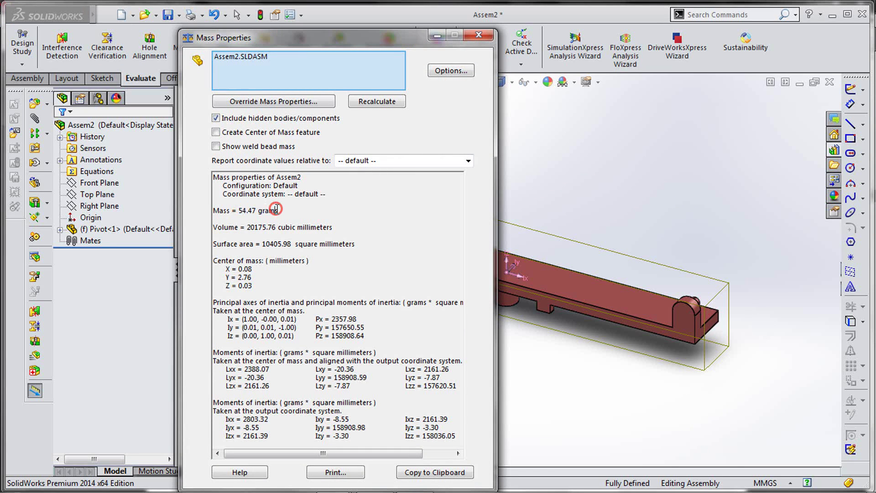
{"action": "left_click", "coordinate": [467, 38]}
Read Question 4 in the Adobe Reader exam PDF, including the Arm and Arm_slot mating requirements and drawing, and return to SolidWorks
{"action": "key", "text": "alt+Tab"}
{"action": "scroll", "coordinate": [430, 205], "scroll_direction": "down", "scroll_amount": 10}
{"action": "scroll", "coordinate": [415, 237], "scroll_direction": "down", "scroll_amount": 5}
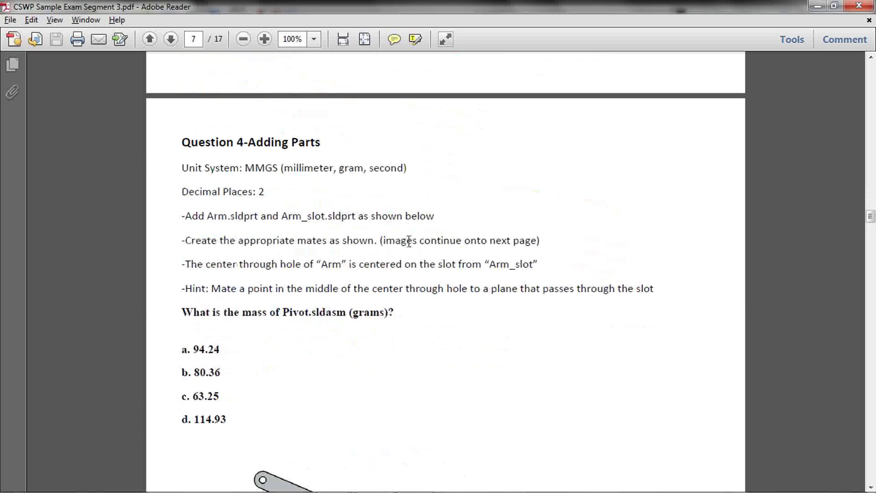
{"action": "scroll", "coordinate": [413, 239], "scroll_direction": "down", "scroll_amount": 4}
{"action": "scroll", "coordinate": [411, 245], "scroll_direction": "down", "scroll_amount": 1}
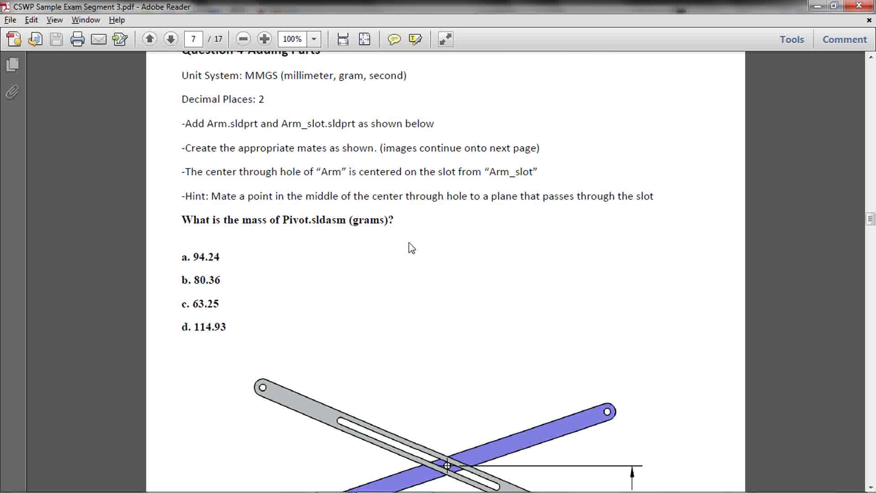
{"action": "scroll", "coordinate": [412, 248], "scroll_direction": "down", "scroll_amount": 1}
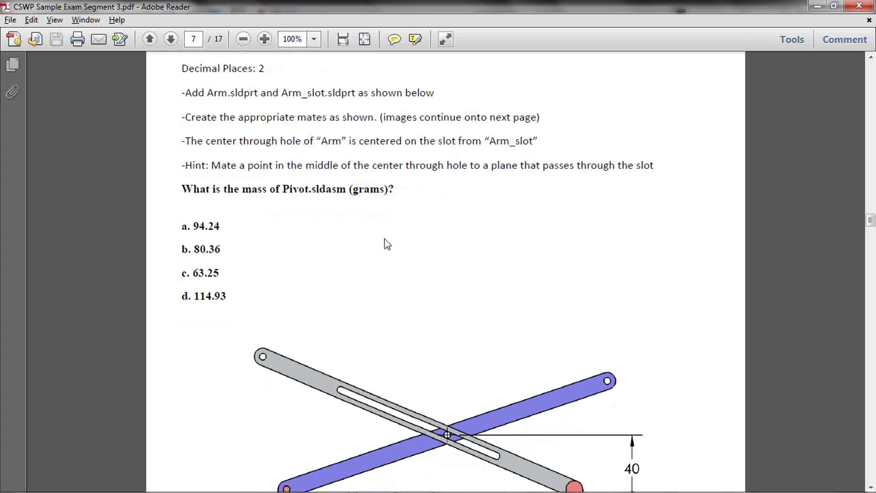
{"action": "scroll", "coordinate": [383, 247], "scroll_direction": "down", "scroll_amount": 3}
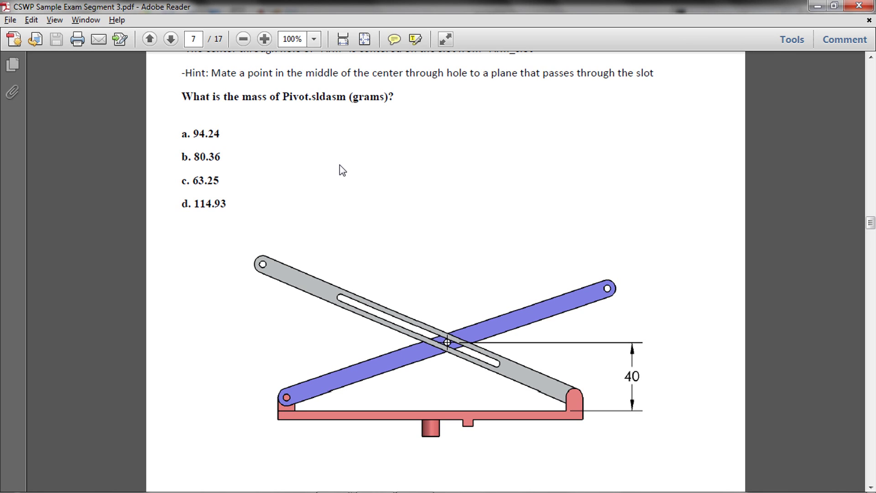
{"action": "key", "text": "alt+Tab"}
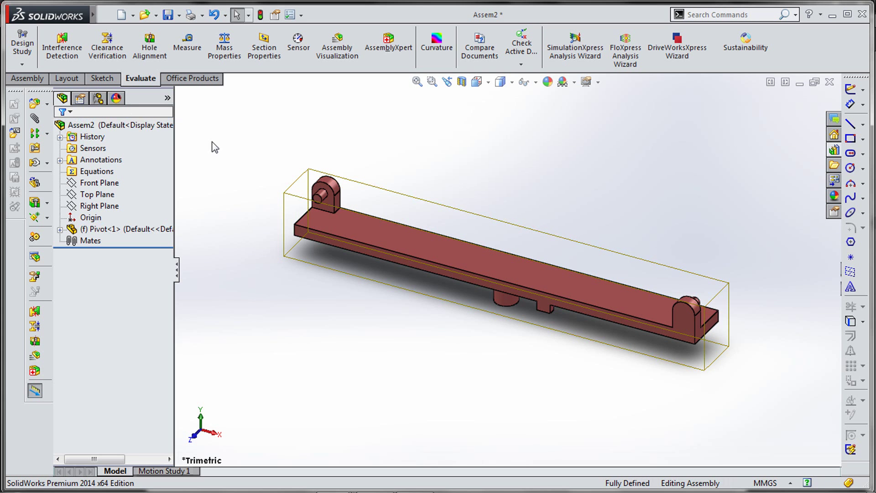
Insert the Arm_slot part from the CSWP Sample Exam folder in front of the Pivot, keeping component insertion active
{"action": "key", "text": "s"}
{"action": "left_click", "coordinate": [244, 151]}
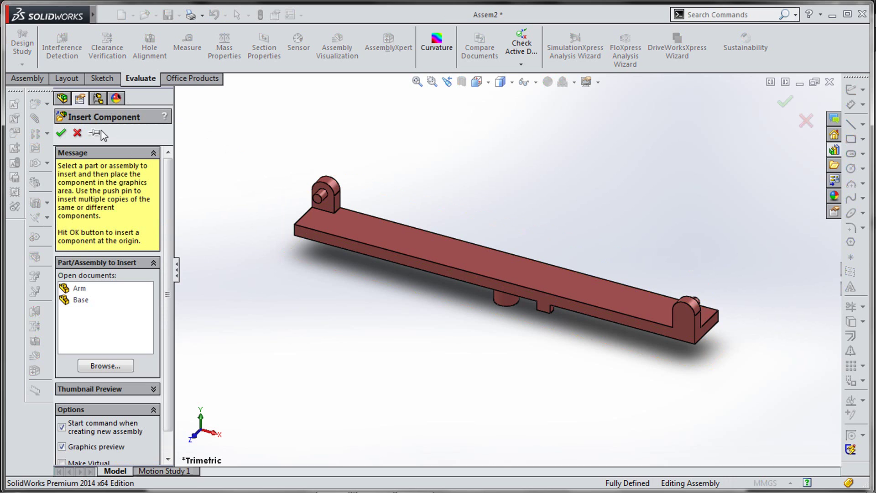
{"action": "left_click", "coordinate": [118, 369]}
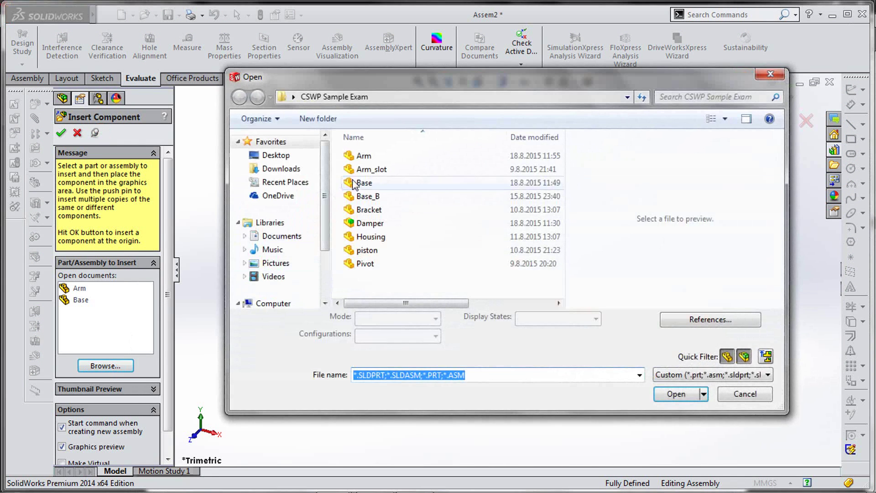
{"action": "left_click", "coordinate": [376, 170]}
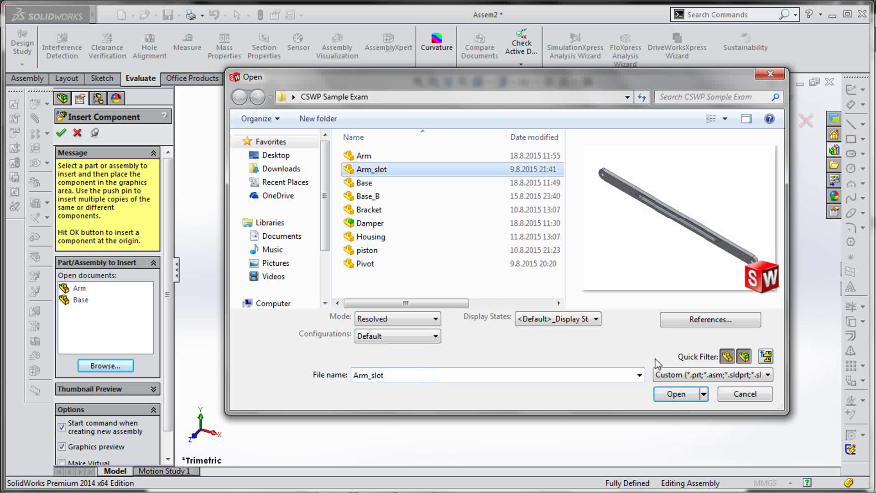
{"action": "left_click", "coordinate": [674, 396]}
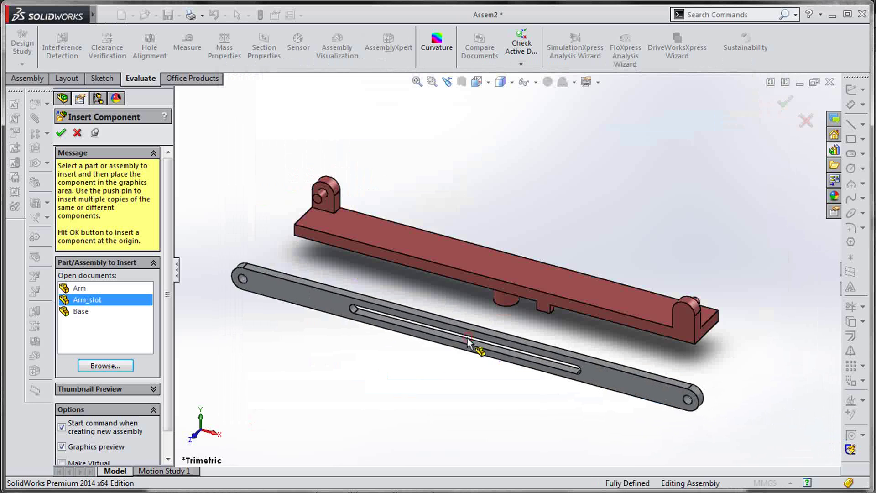
{"action": "left_click", "coordinate": [468, 340]}
Place the open Arm part behind and above the Pivot and finish inserting components
{"action": "left_click", "coordinate": [81, 263]}
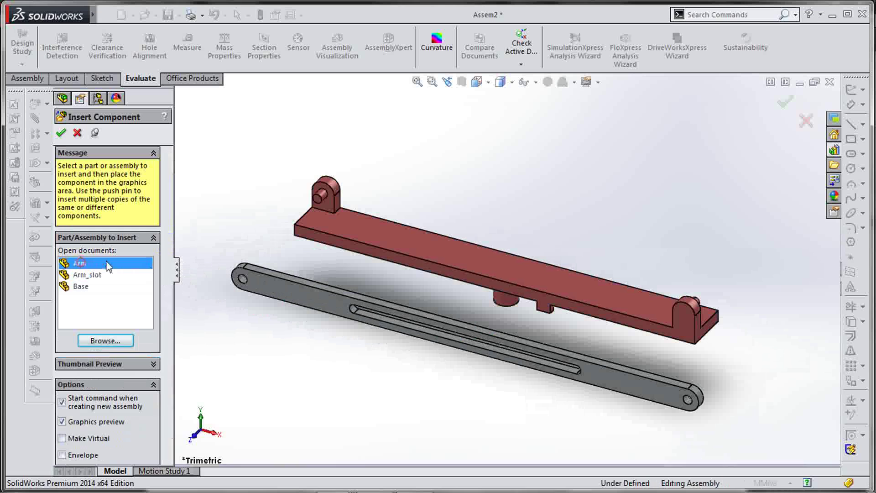
{"action": "left_click", "coordinate": [593, 196]}
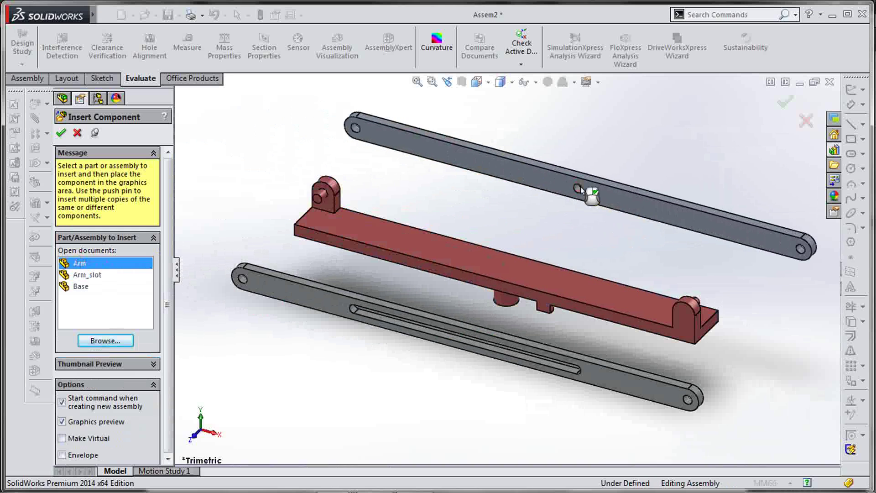
{"action": "left_click", "coordinate": [784, 101]}
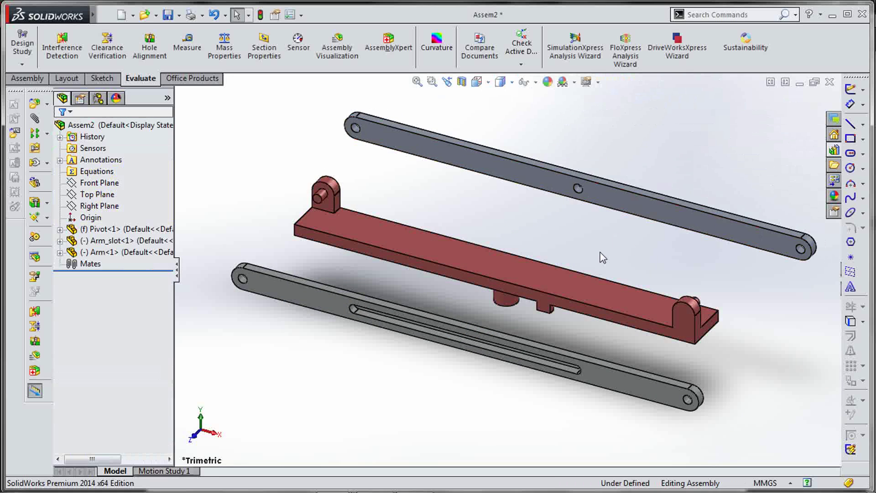
Add a concentric mate between Arm_slot's +X end hole and the pin on the Pivot's +X lug
{"action": "scroll", "coordinate": [674, 351], "scroll_direction": "down", "scroll_amount": 5}
{"action": "scroll", "coordinate": [639, 360], "scroll_direction": "up", "scroll_amount": 3}
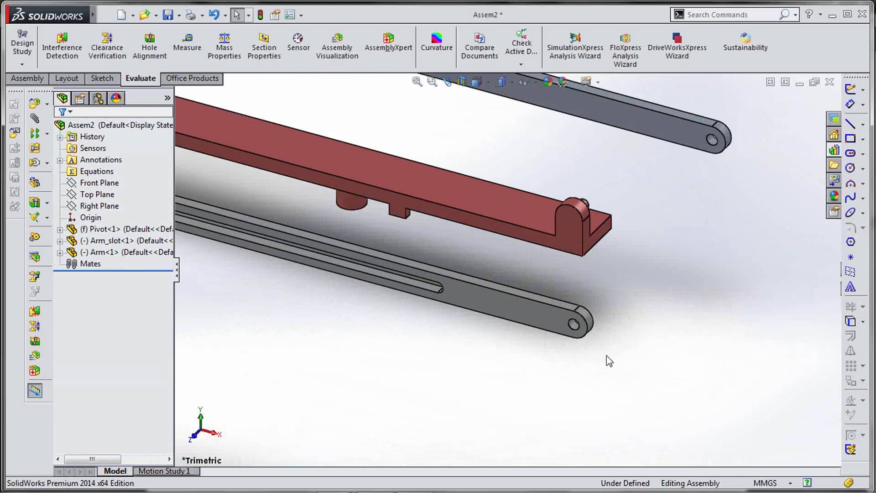
{"action": "scroll", "coordinate": [548, 303], "scroll_direction": "down", "scroll_amount": 4}
{"action": "left_click", "coordinate": [547, 301]}
{"action": "scroll", "coordinate": [548, 237], "scroll_direction": "up", "scroll_amount": 3}
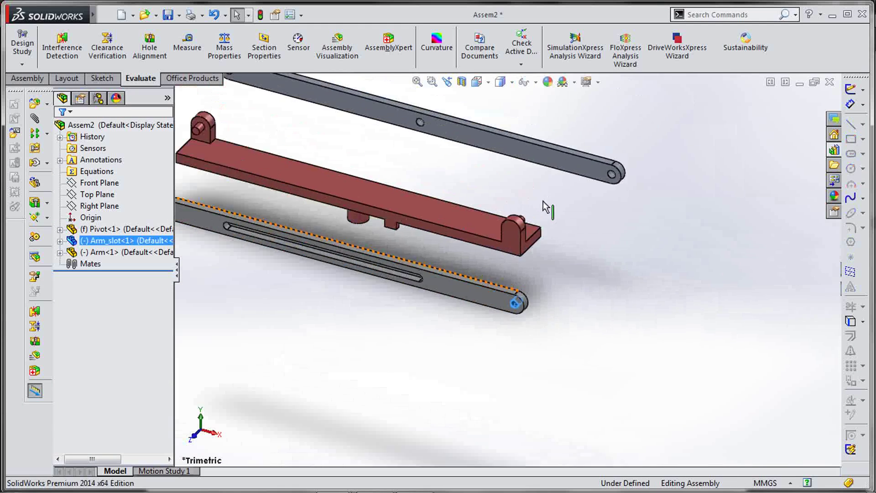
{"action": "scroll", "coordinate": [484, 274], "scroll_direction": "down", "scroll_amount": 5}
{"action": "left_click", "coordinate": [484, 270], "text": "ctrl"}
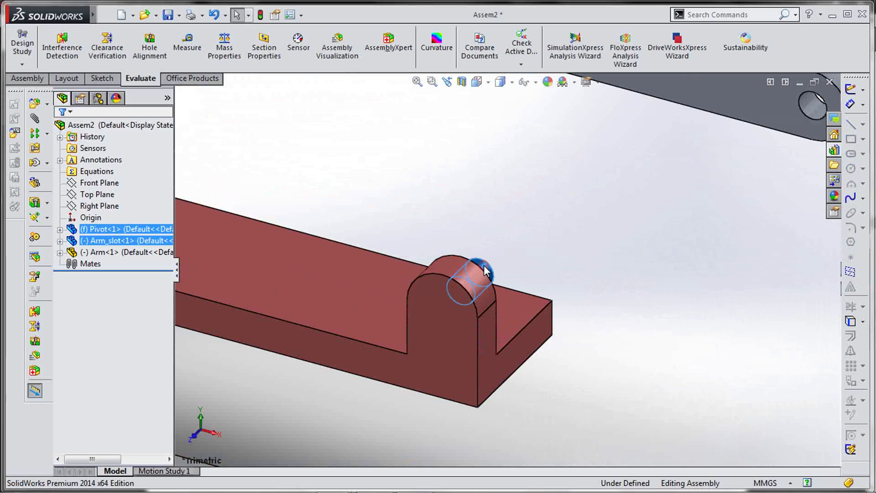
{"action": "left_click", "coordinate": [567, 251]}
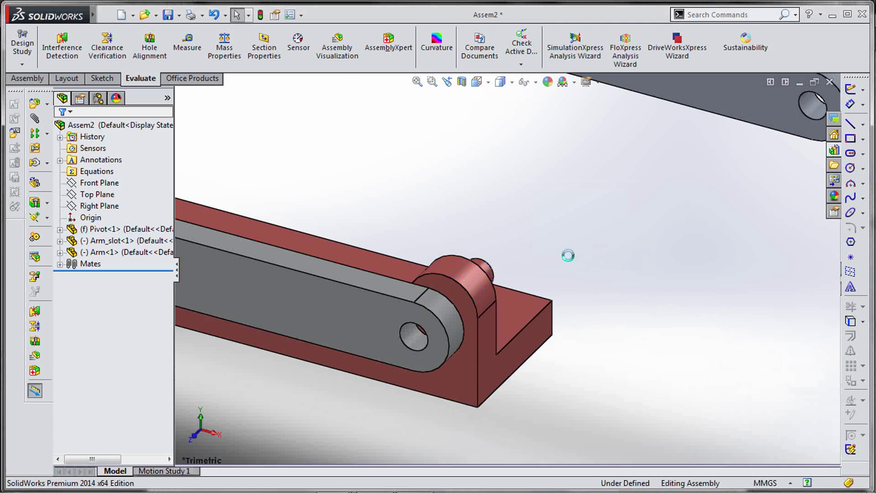
Mate Arm_slot's front face coincident with the pin-side face of the Pivot's +X lug, and swing the arm upward about the pin
{"action": "right_click", "coordinate": [491, 274]}
{"action": "left_click", "coordinate": [498, 154]}
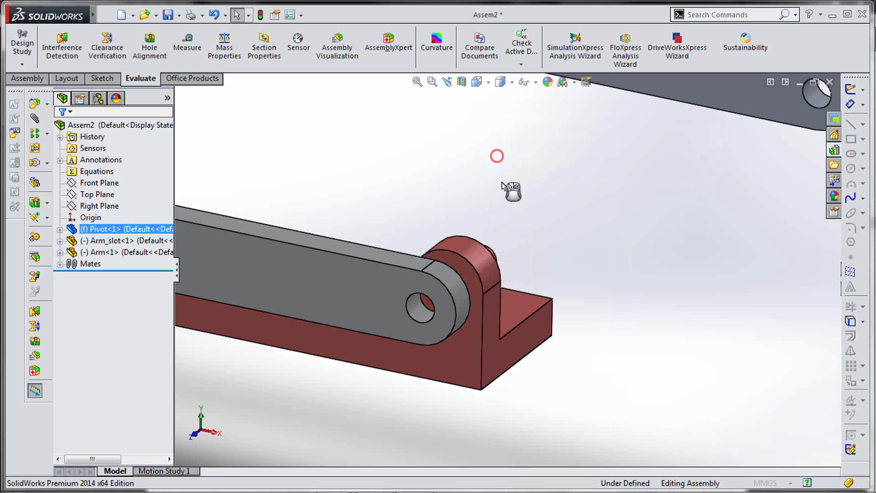
{"action": "left_click", "coordinate": [490, 269]}
{"action": "left_click", "coordinate": [382, 292], "text": "ctrl"}
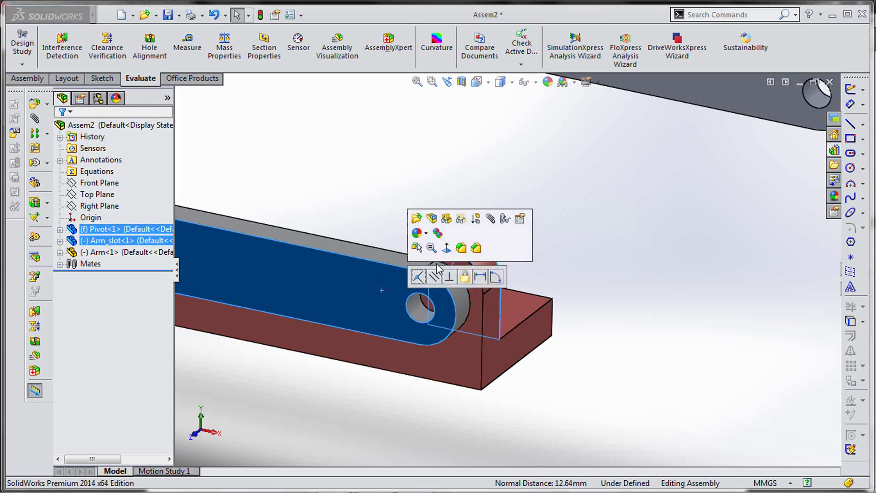
{"action": "left_click", "coordinate": [420, 277]}
{"action": "scroll", "coordinate": [356, 259], "scroll_direction": "up", "scroll_amount": 10}
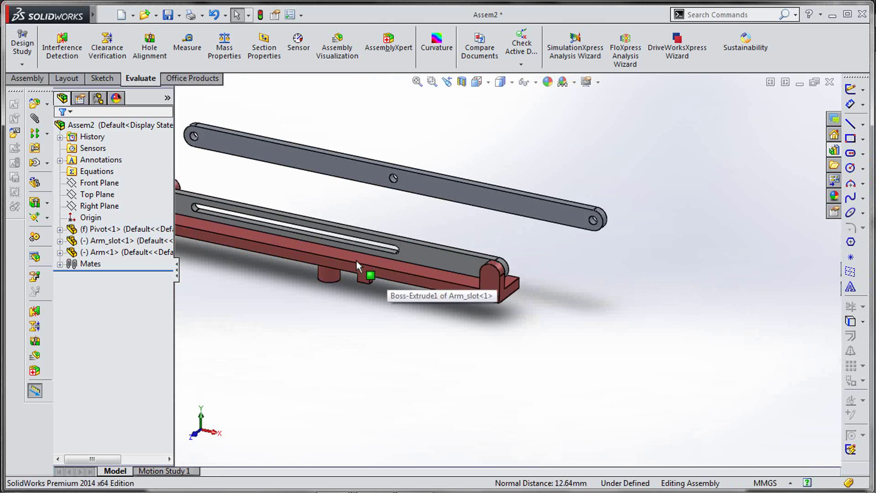
{"action": "left_click_drag", "start_coordinate": [234, 221], "coordinate": [437, 124]}
Add a concentric mate between the Arm's -X end hole and the pin on the Pivot's -X lug
{"action": "scroll", "coordinate": [336, 185], "scroll_direction": "down", "scroll_amount": 4}
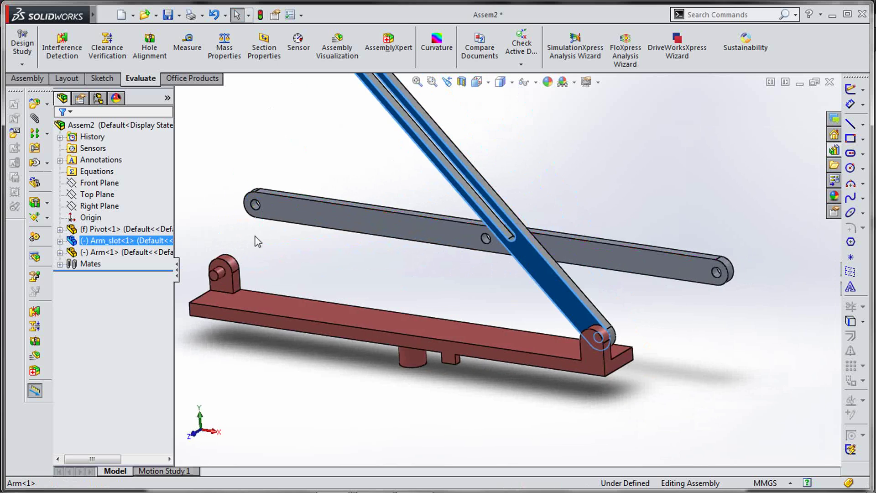
{"action": "scroll", "coordinate": [255, 240], "scroll_direction": "down", "scroll_amount": 4}
{"action": "left_click", "coordinate": [326, 181]}
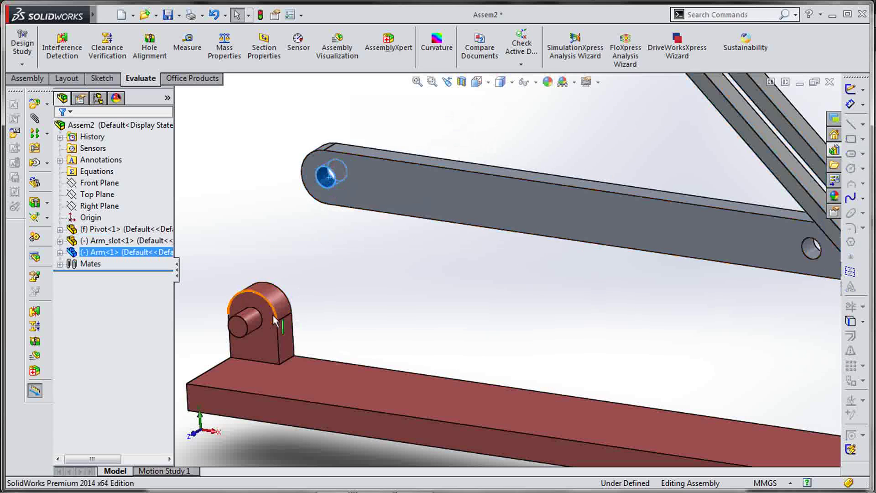
{"action": "left_click", "coordinate": [252, 320], "text": "ctrl"}
{"action": "left_click", "coordinate": [348, 304]}
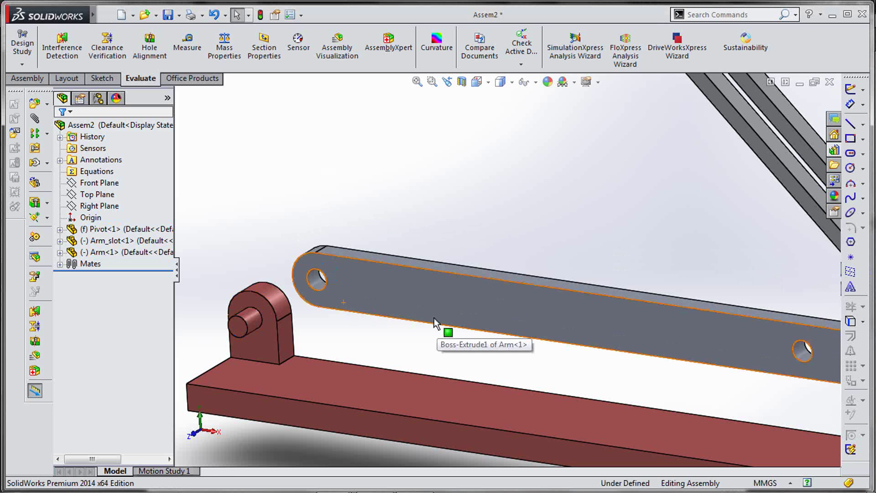
Mate the Arm's hidden back face coincident with the pin-side face of the Pivot's -X lug
{"action": "scroll", "coordinate": [374, 321], "scroll_direction": "up", "scroll_amount": 3}
{"action": "scroll", "coordinate": [418, 298], "scroll_direction": "down", "scroll_amount": 1}
{"action": "middle_click_drag", "start_coordinate": [418, 298], "coordinate": [475, 313]}
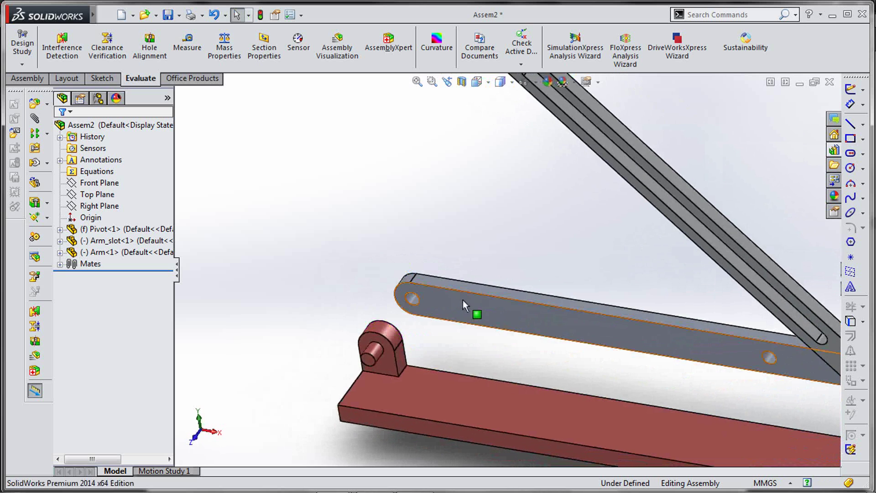
{"action": "right_click", "coordinate": [461, 304]}
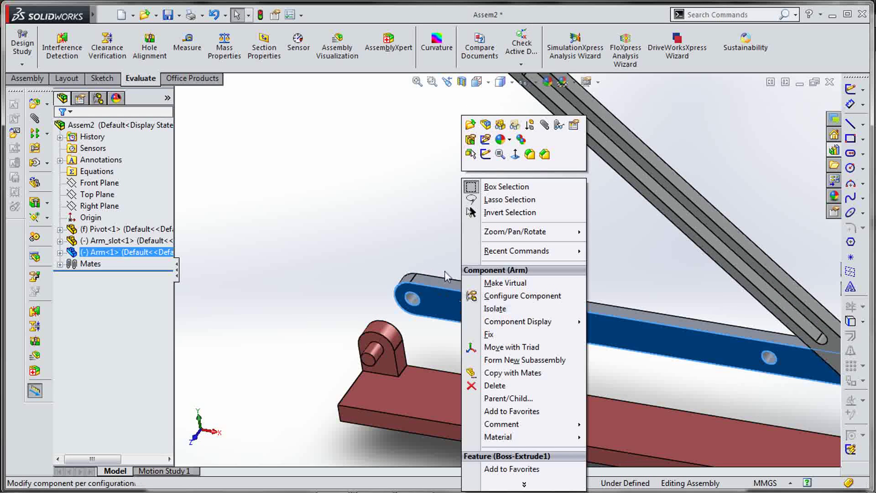
{"action": "left_click", "coordinate": [472, 153]}
{"action": "left_click", "coordinate": [456, 295]}
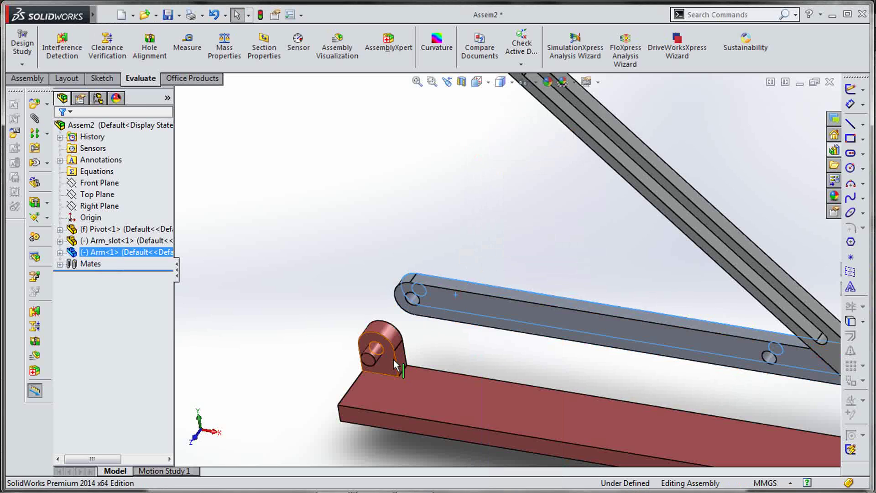
{"action": "left_click", "coordinate": [389, 353], "text": "ctrl"}
{"action": "left_click", "coordinate": [430, 346]}
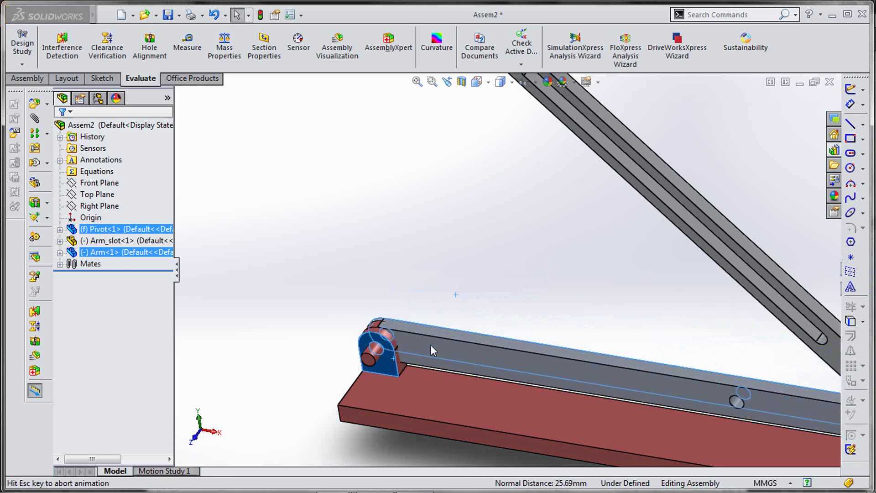
Swing the Arm upward about its pin until it crosses behind the slot of Arm_slot
{"action": "scroll", "coordinate": [495, 360], "scroll_direction": "up", "scroll_amount": 4}
{"action": "left_click_drag", "start_coordinate": [637, 328], "coordinate": [455, 219]}
{"action": "left_click", "coordinate": [439, 260]}
Add a coincident mate between the Arm's origin and Arm_slot's Top Plane, and finish mating
{"action": "scroll", "coordinate": [563, 283], "scroll_direction": "down", "scroll_amount": 5}
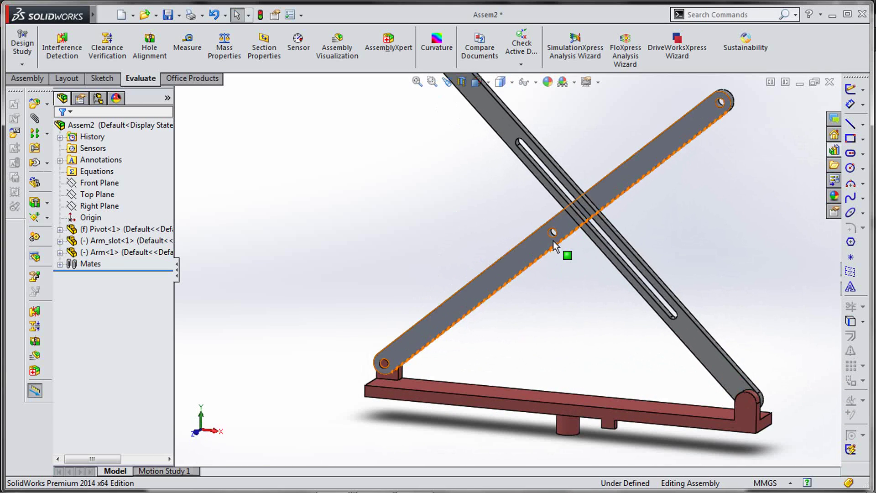
{"action": "scroll", "coordinate": [553, 241], "scroll_direction": "down", "scroll_amount": 3}
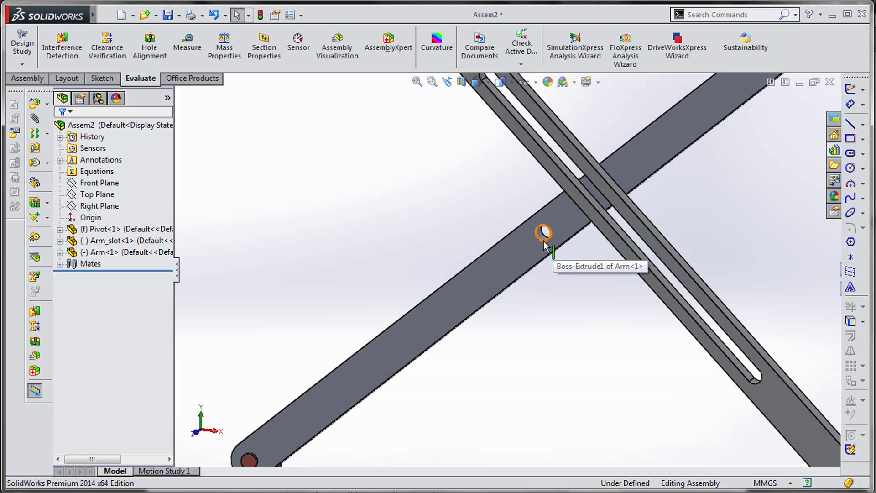
{"action": "scroll", "coordinate": [545, 242], "scroll_direction": "up", "scroll_amount": 4}
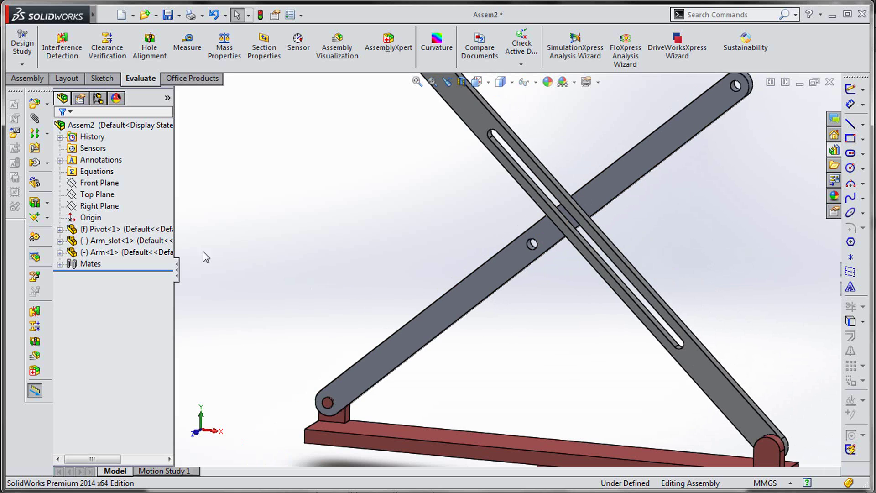
{"action": "left_click", "coordinate": [60, 252]}
{"action": "left_click", "coordinate": [100, 391]}
{"action": "left_click", "coordinate": [60, 252]}
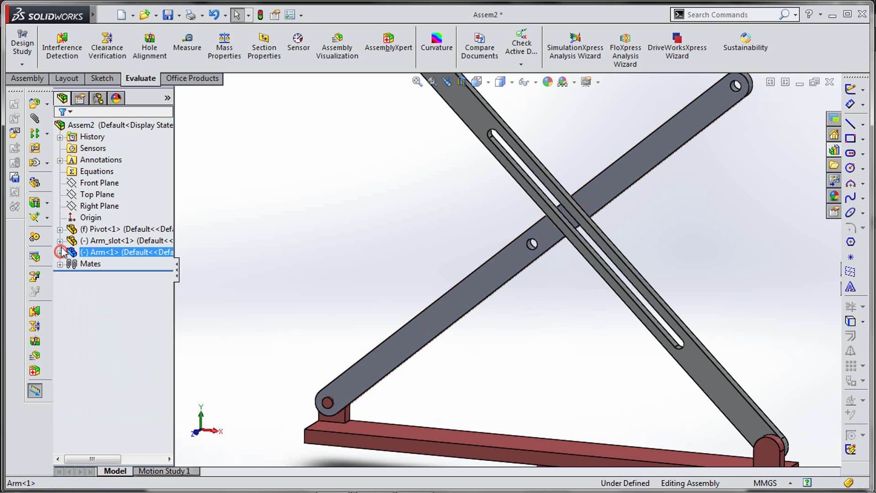
{"action": "left_click", "coordinate": [60, 241]}
{"action": "left_click", "coordinate": [116, 346]}
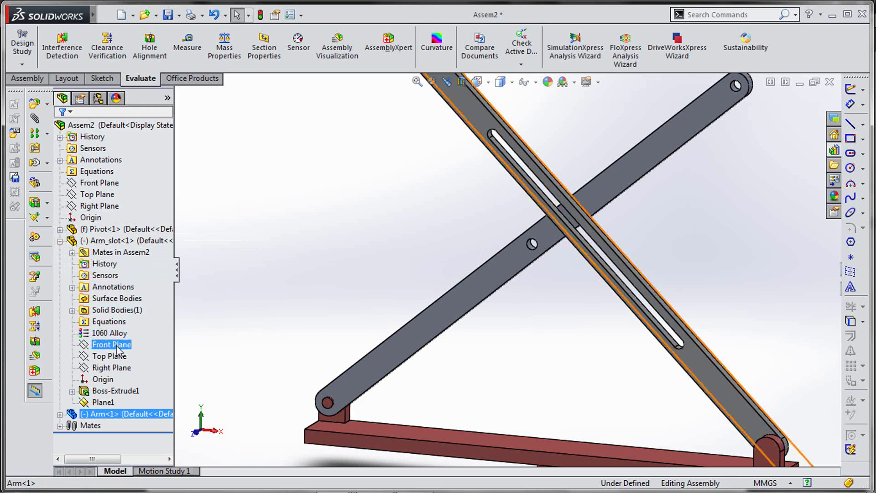
{"action": "left_click", "coordinate": [110, 357]}
{"action": "left_click", "coordinate": [119, 359]}
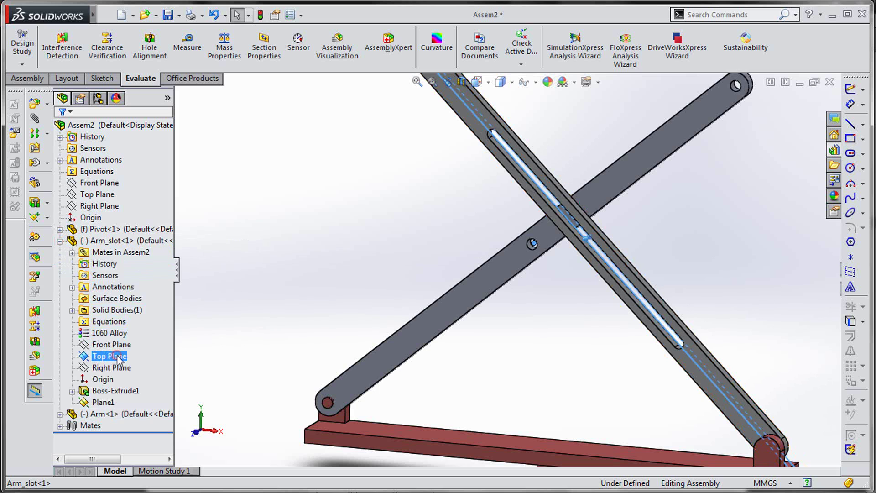
{"action": "left_click", "coordinate": [106, 344], "text": "ctrl"}
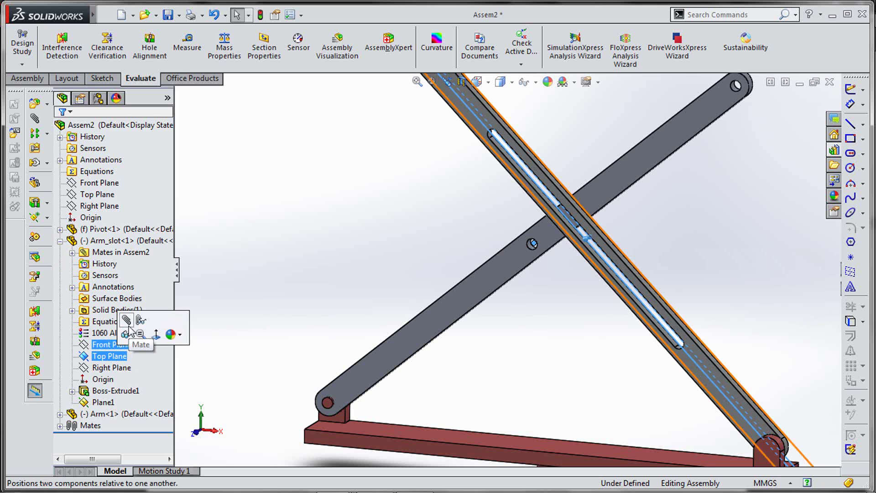
{"action": "left_click", "coordinate": [130, 331]}
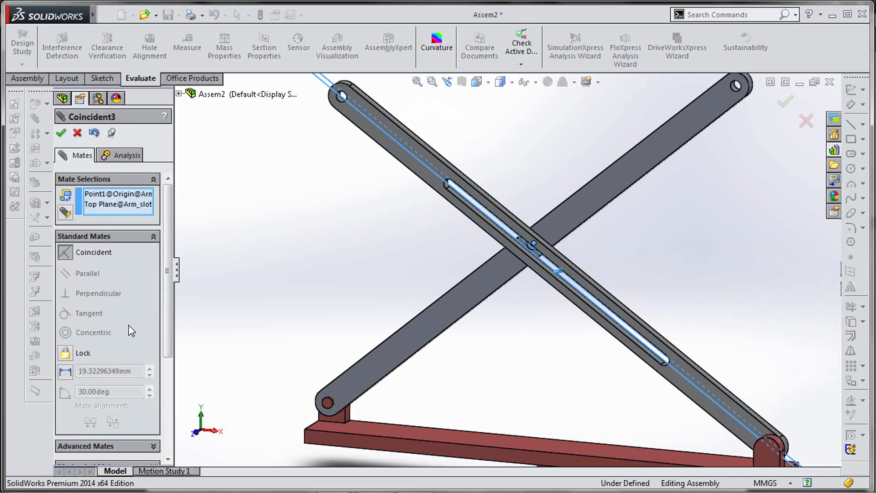
{"action": "left_click", "coordinate": [60, 133]}
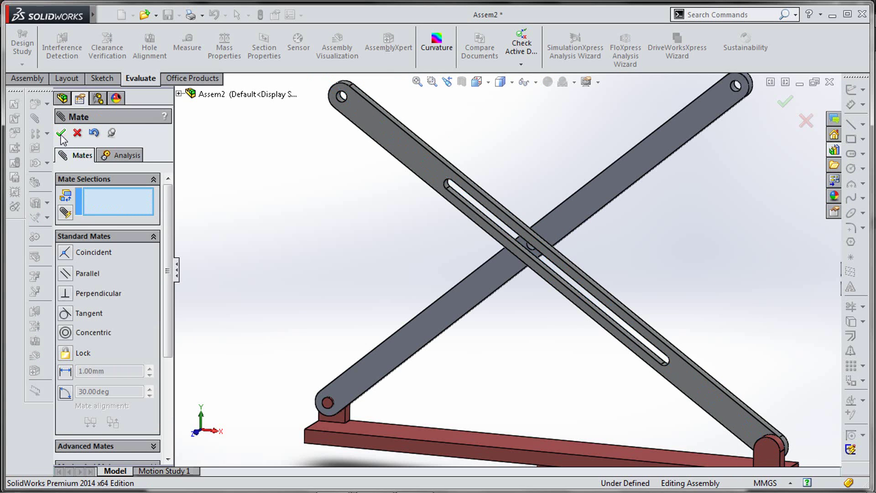
{"action": "left_click", "coordinate": [74, 135]}
Swing Arm_slot about its pin to check how the two linked arms move together
{"action": "middle_click_drag", "start_coordinate": [293, 277], "coordinate": [372, 291]}
{"action": "left_click", "coordinate": [372, 291]}
{"action": "scroll", "coordinate": [372, 291], "scroll_direction": "up", "scroll_amount": 3}
{"action": "middle_click_drag", "start_coordinate": [522, 354], "coordinate": [531, 356]}
{"action": "left_click_drag", "start_coordinate": [451, 183], "coordinate": [450, 213]}
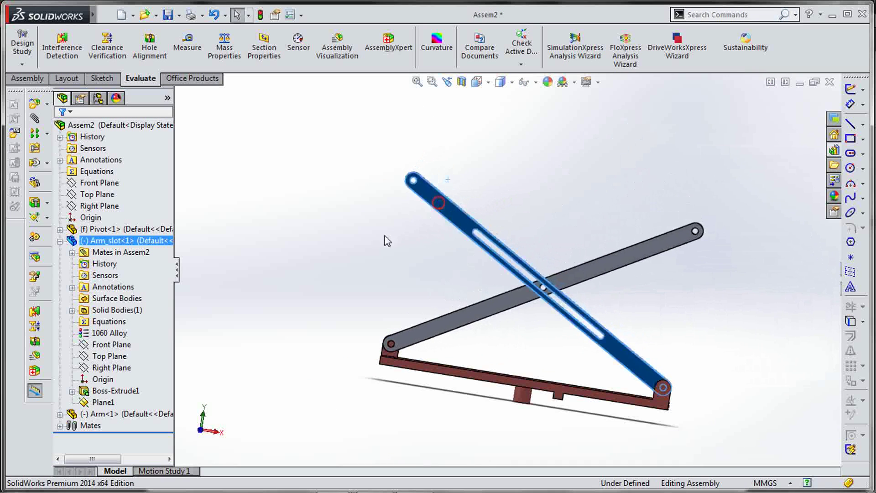
{"action": "left_click", "coordinate": [385, 239]}
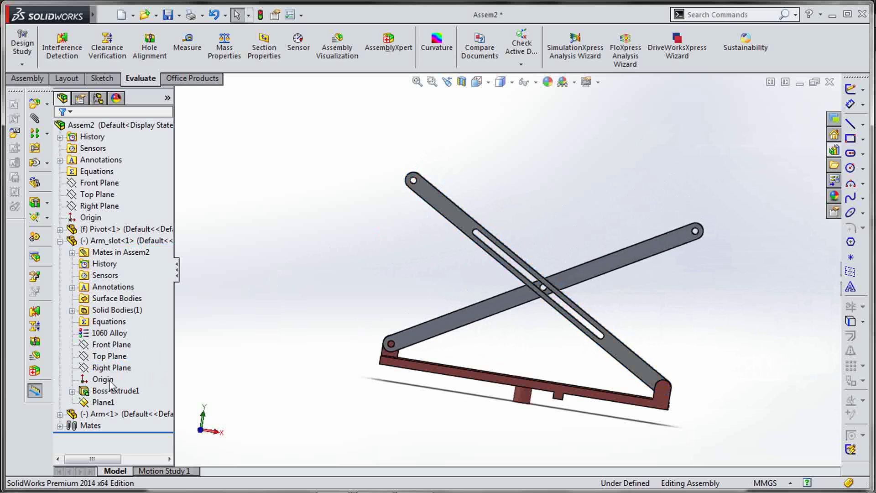
Add a 40 mm distance mate between the Arm's origin and the top face of the Pivot's base bar
{"action": "left_click", "coordinate": [59, 241]}
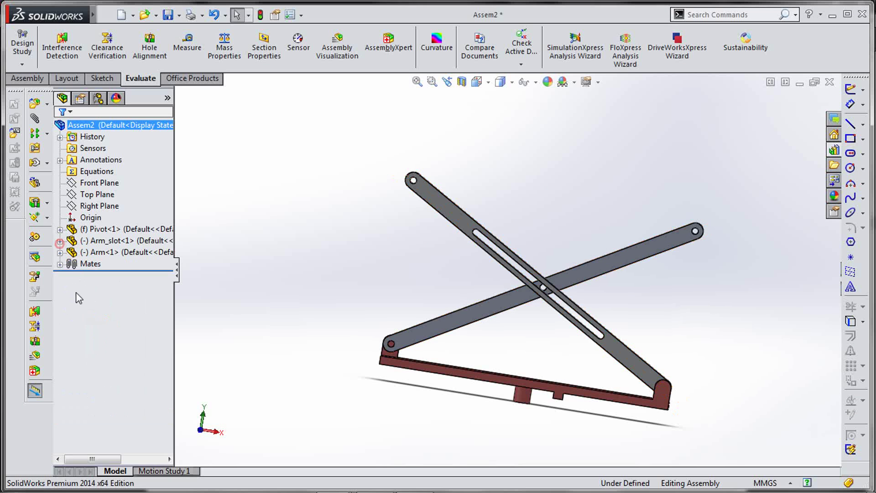
{"action": "left_click", "coordinate": [60, 252]}
{"action": "left_click", "coordinate": [104, 391]}
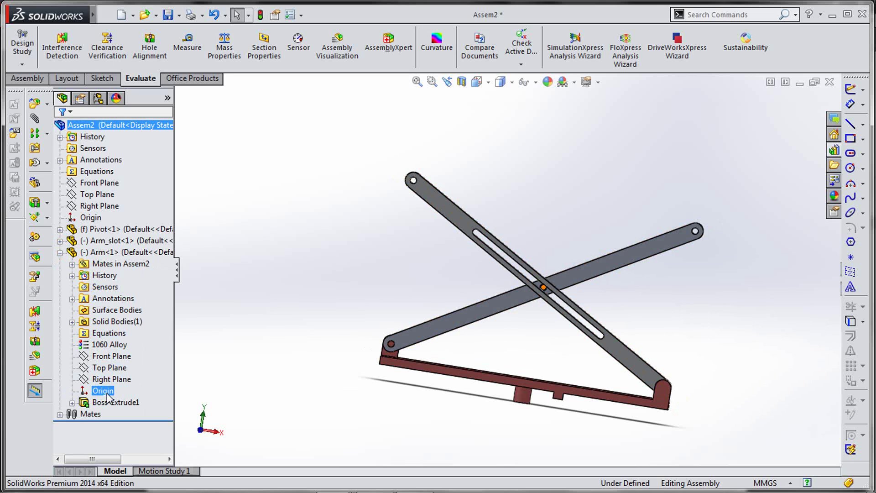
{"action": "middle_click_drag", "start_coordinate": [450, 352], "coordinate": [483, 363]}
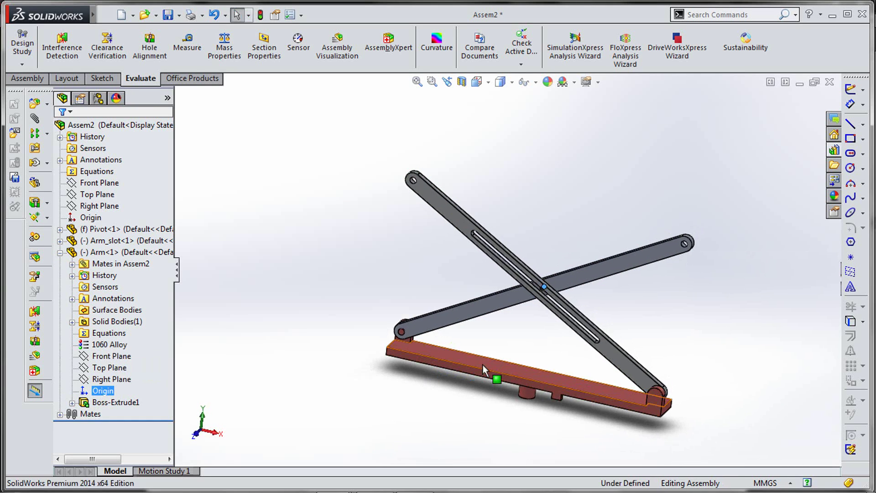
{"action": "left_click", "coordinate": [483, 364]}
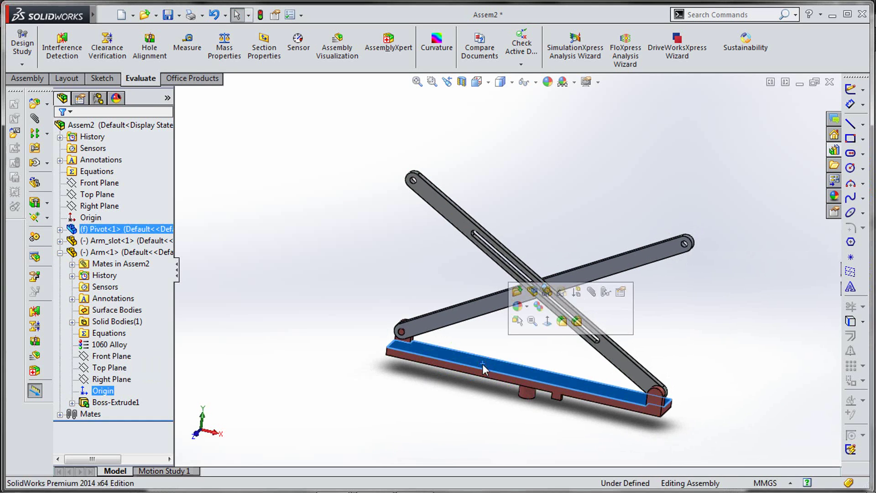
{"action": "left_click", "coordinate": [592, 293]}
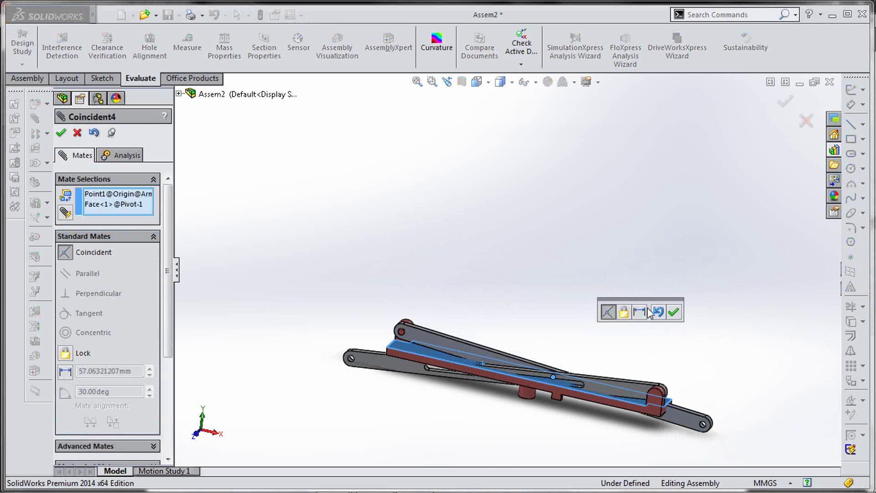
{"action": "left_click", "coordinate": [643, 311]}
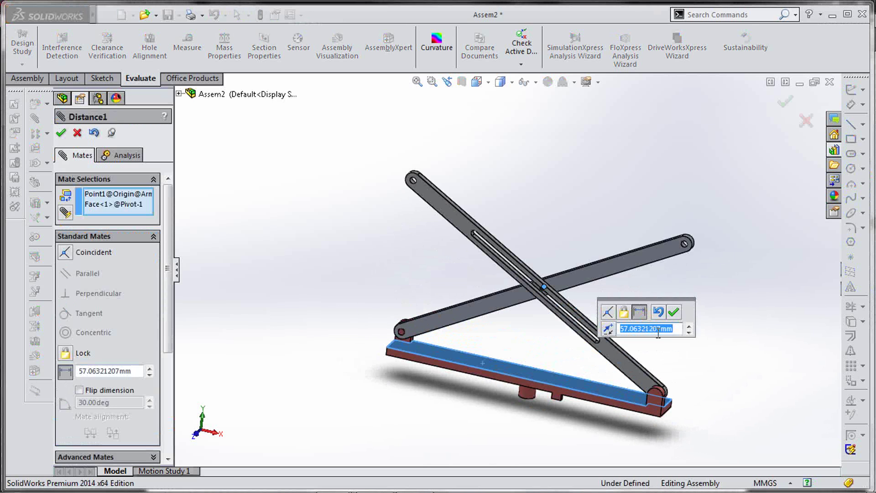
{"action": "type", "text": "40"}
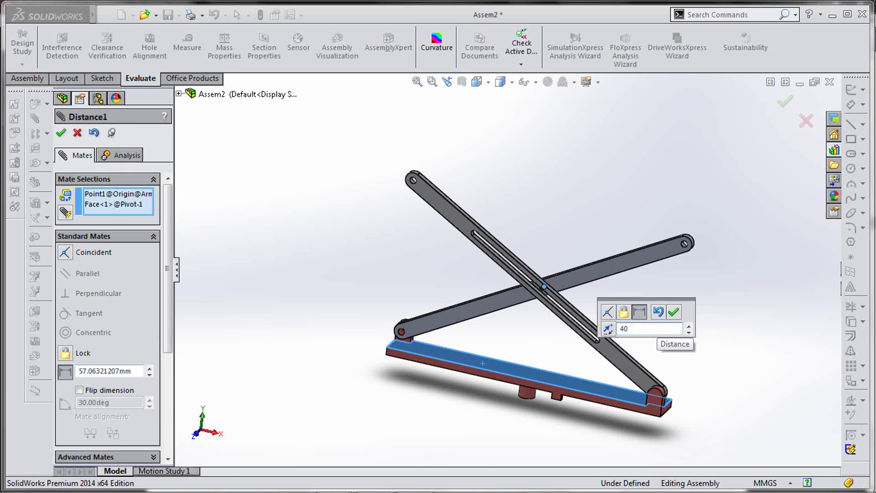
{"action": "left_click", "coordinate": [673, 312]}
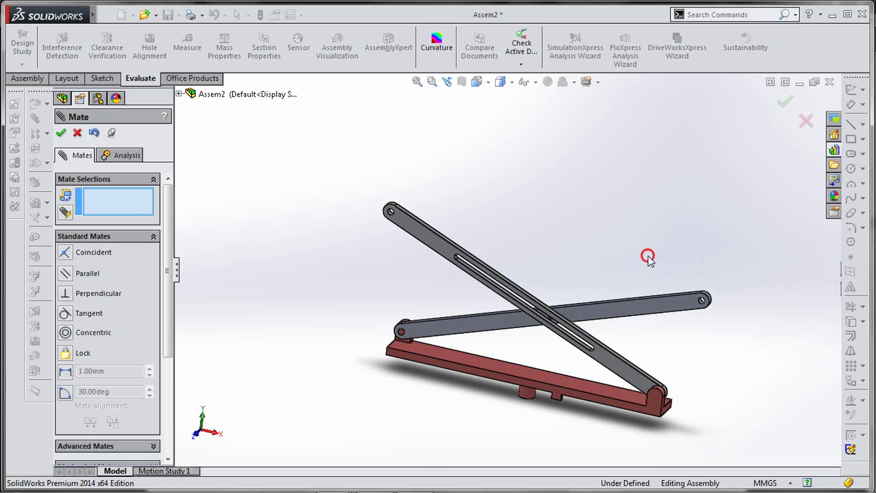
Leave the Mate command and check the mass of the arm and pivot assembly with Mass Properties
{"action": "left_click", "coordinate": [785, 101]}
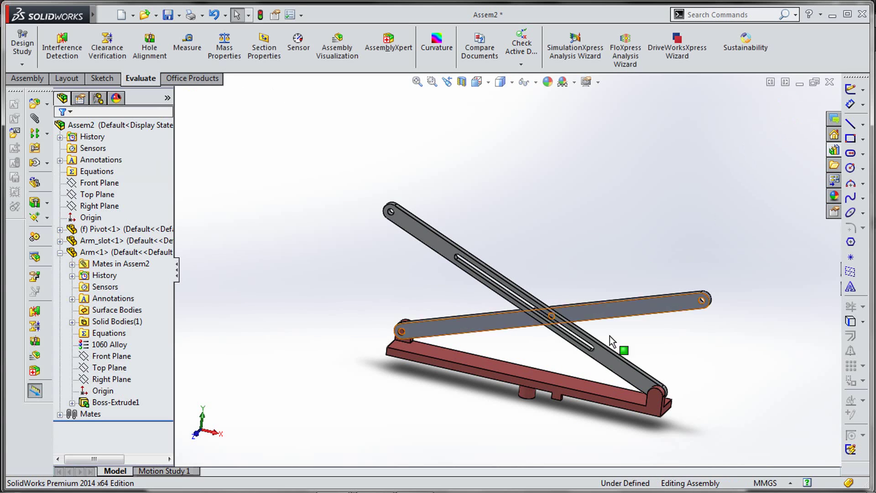
{"action": "scroll", "coordinate": [603, 343], "scroll_direction": "up", "scroll_amount": 2}
{"action": "scroll", "coordinate": [588, 360], "scroll_direction": "down", "scroll_amount": 3}
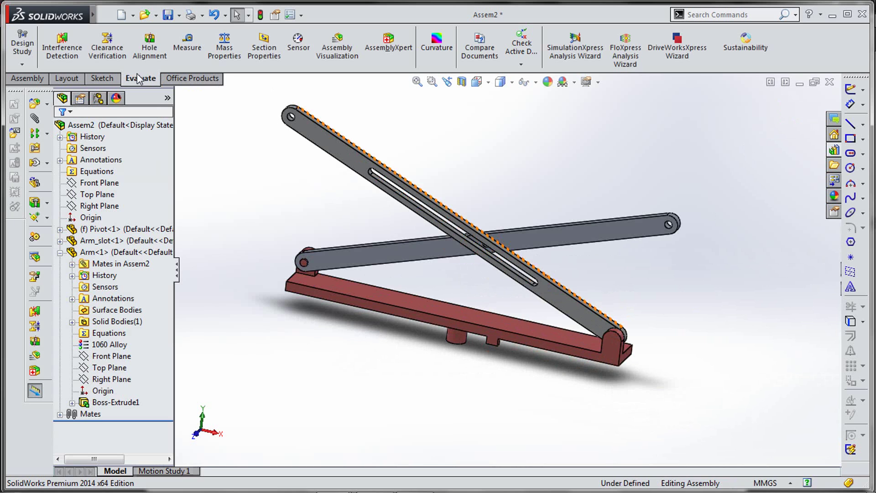
{"action": "left_click", "coordinate": [224, 46]}
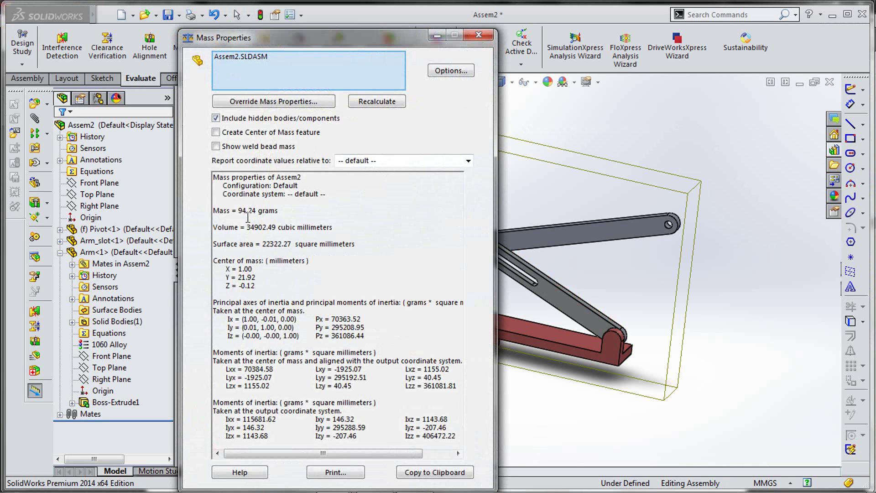
{"action": "left_click_drag", "start_coordinate": [240, 211], "coordinate": [284, 211]}
{"action": "left_click", "coordinate": [283, 211]}
{"action": "left_click", "coordinate": [479, 39]}
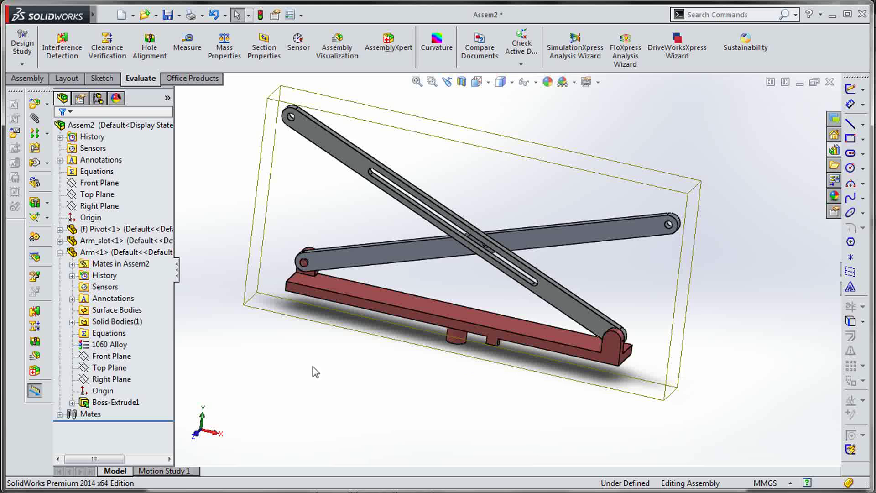
Save the arm and pivot assembly in the CSWP Sample Exam folder under the file name Pivo
{"action": "left_click", "coordinate": [179, 16]}
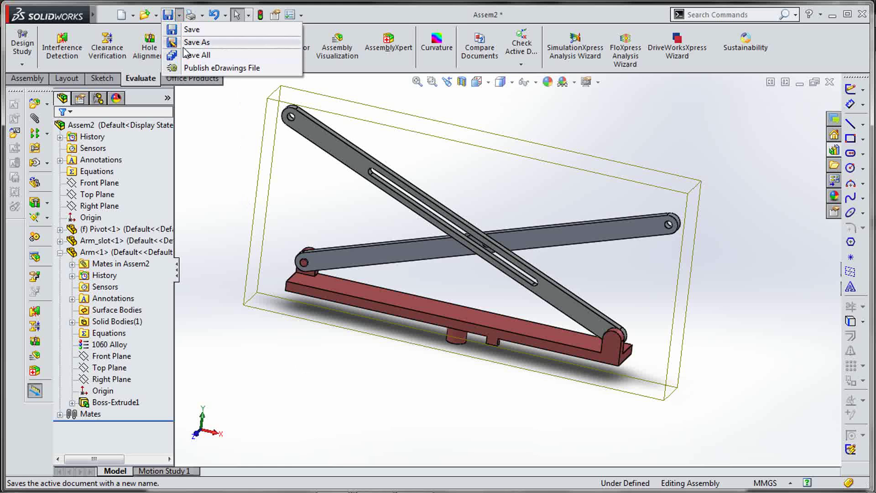
{"action": "left_click", "coordinate": [181, 42]}
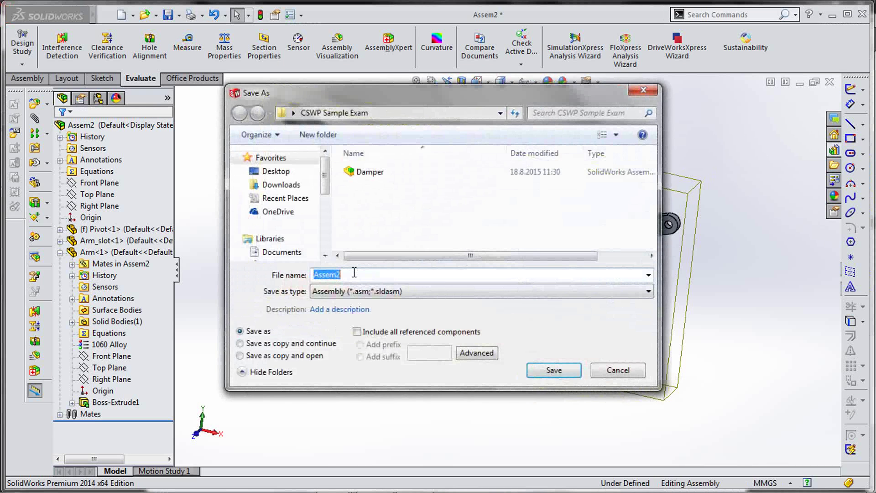
{"action": "type", "text": "Pivo"}
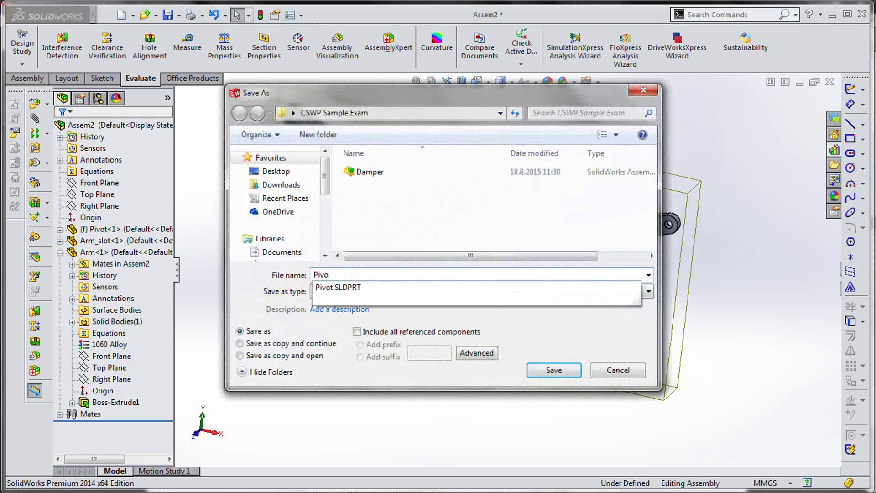
{"action": "left_click", "coordinate": [554, 370]}
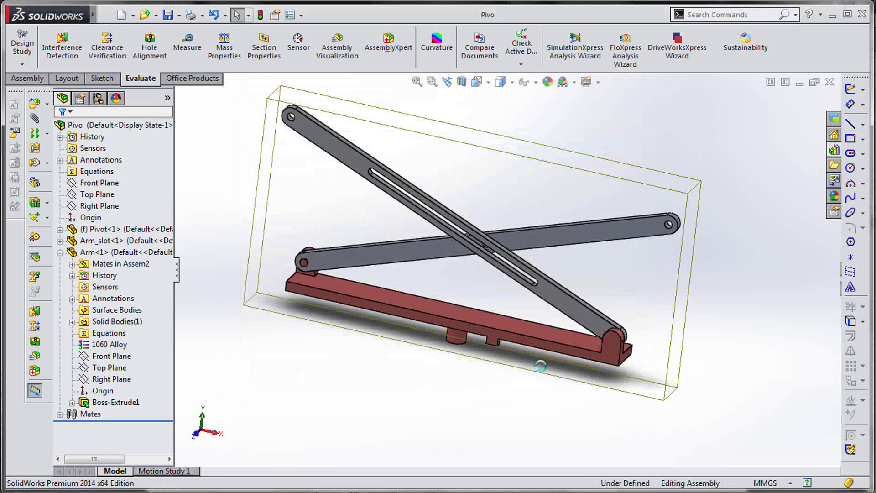
{"action": "left_click", "coordinate": [501, 386]}
Switch to the exam PDF in Adobe Reader and read Question 5 on adding a subassembly, including its mates and center-of-mass question
{"action": "key", "text": "alt+Tab"}
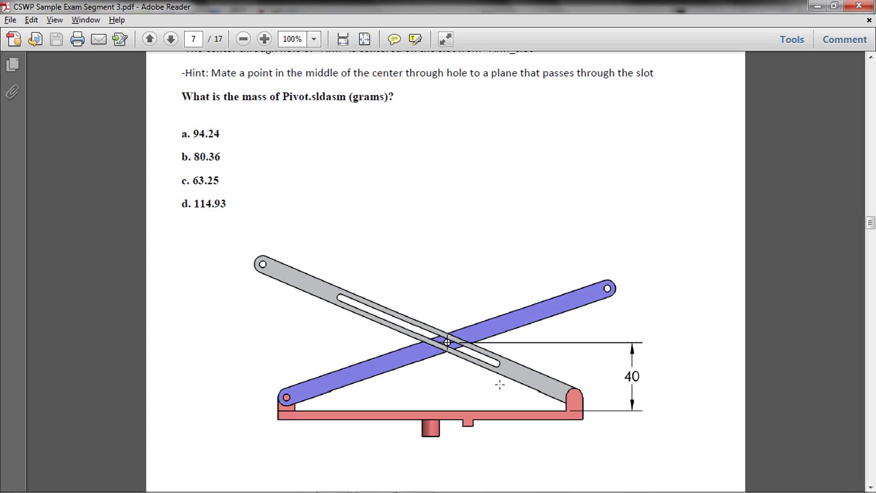
{"action": "scroll", "coordinate": [359, 205], "scroll_direction": "down", "scroll_amount": 15}
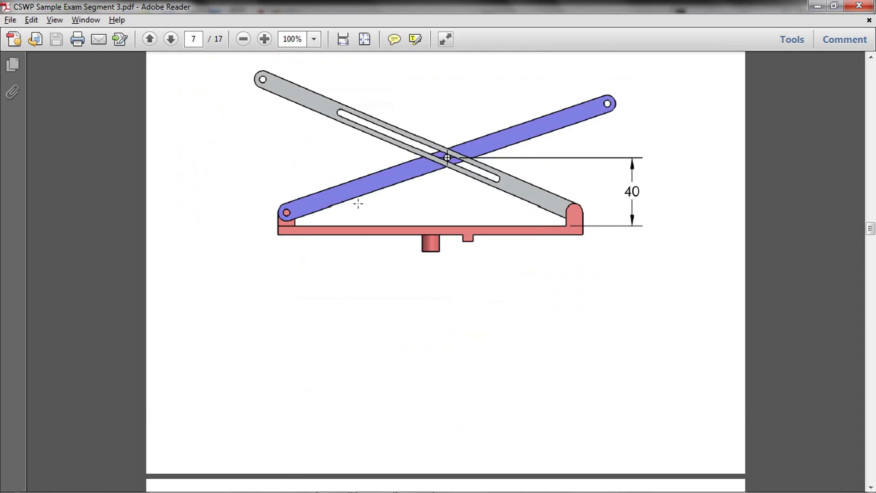
{"action": "scroll", "coordinate": [358, 204], "scroll_direction": "down", "scroll_amount": 10}
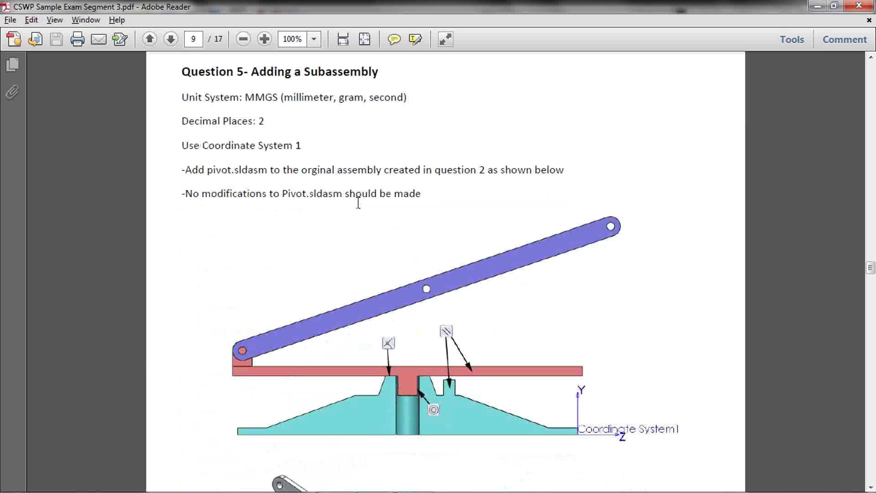
{"action": "scroll", "coordinate": [327, 156], "scroll_direction": "up", "scroll_amount": 1}
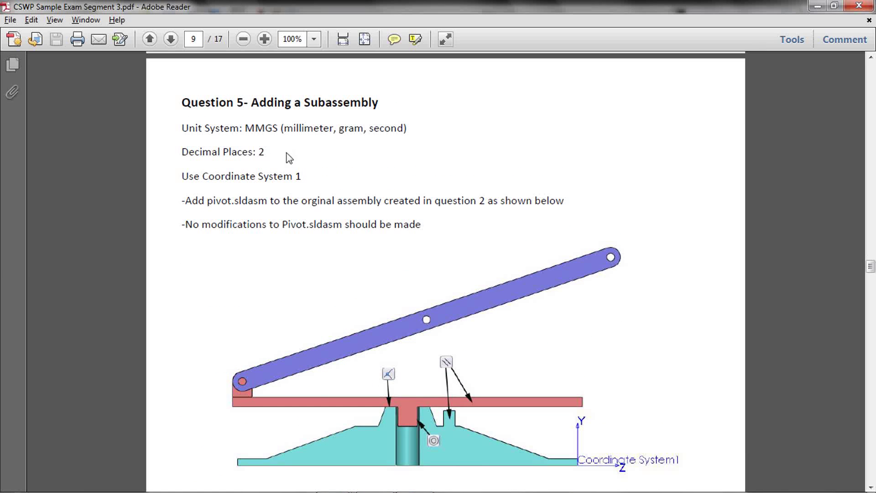
{"action": "scroll", "coordinate": [254, 180], "scroll_direction": "down", "scroll_amount": 2}
{"action": "scroll", "coordinate": [283, 256], "scroll_direction": "up", "scroll_amount": 2}
{"action": "scroll", "coordinate": [290, 195], "scroll_direction": "down", "scroll_amount": 5}
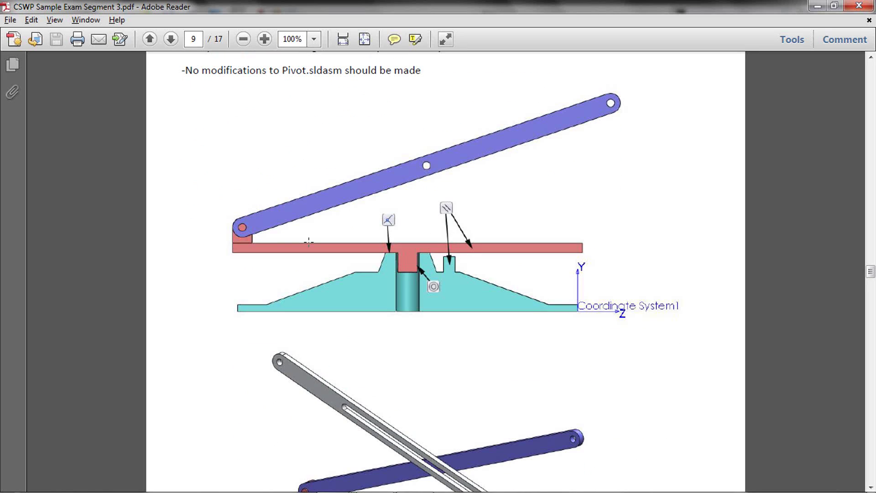
{"action": "scroll", "coordinate": [308, 241], "scroll_direction": "down", "scroll_amount": 1}
{"action": "scroll", "coordinate": [307, 240], "scroll_direction": "up", "scroll_amount": 5}
{"action": "scroll", "coordinate": [308, 242], "scroll_direction": "down", "scroll_amount": 7}
{"action": "scroll", "coordinate": [309, 242], "scroll_direction": "down", "scroll_amount": 8}
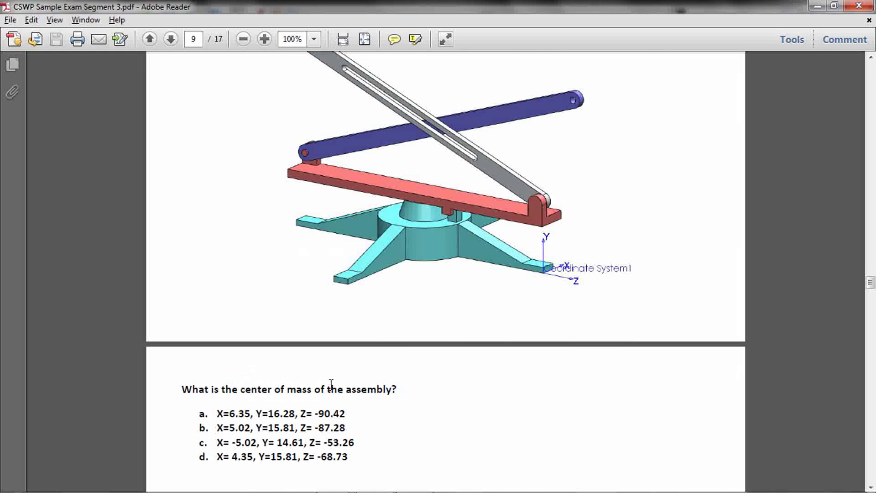
Switch back to SolidWorks and bring up the original Assem1 assembly containing the base
{"action": "key", "text": "alt+Tab"}
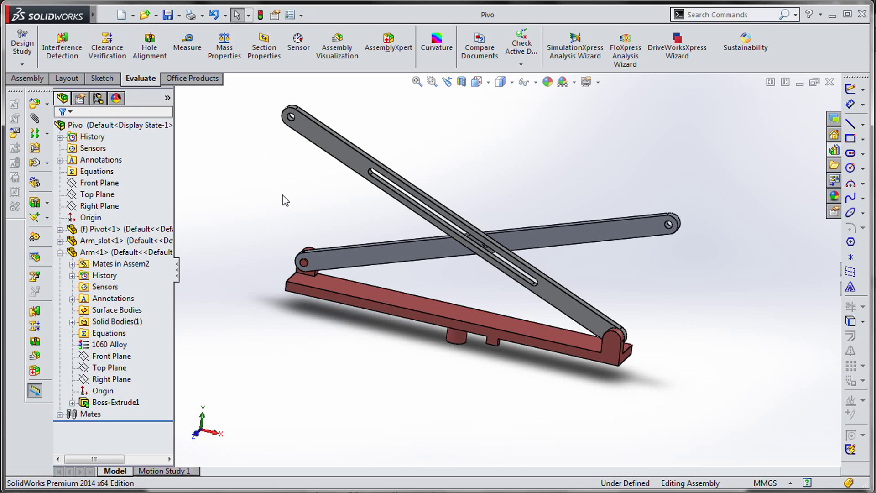
{"action": "key", "text": "ctrl+Tab"}
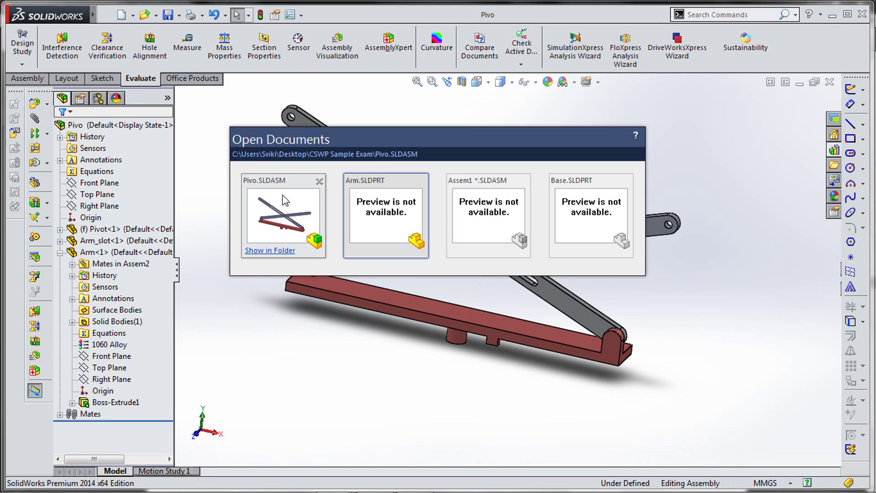
{"action": "key", "text": "ctrl+Tab"}
{"action": "key", "text": "ctrl+Tab"}
{"action": "key", "text": "ctrl+Tab"}
{"action": "key", "text": "ctrl+Tab"}
{"action": "key", "text": "ctrl+Tab"}
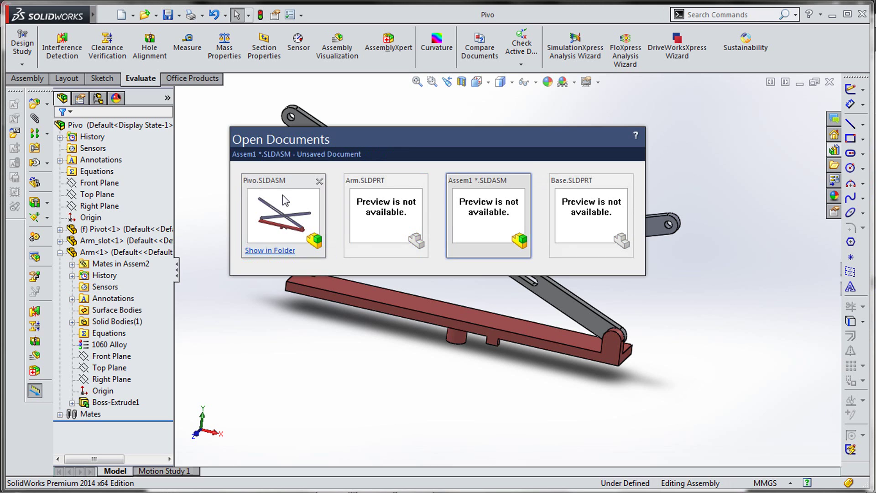
{"action": "middle_click_drag", "start_coordinate": [460, 235], "coordinate": [500, 199]}
Save the base assembly in the CSWP Sample Exam folder under the file name CSWP
{"action": "left_click", "coordinate": [180, 14]}
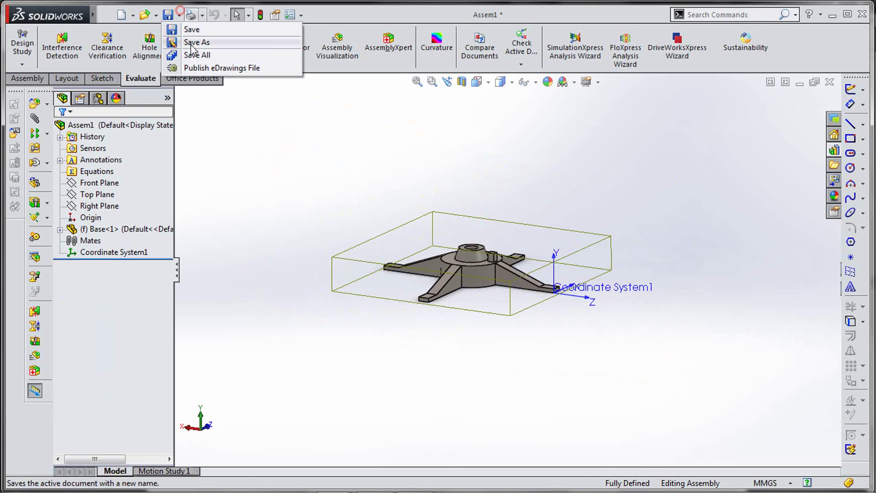
{"action": "left_click", "coordinate": [191, 44]}
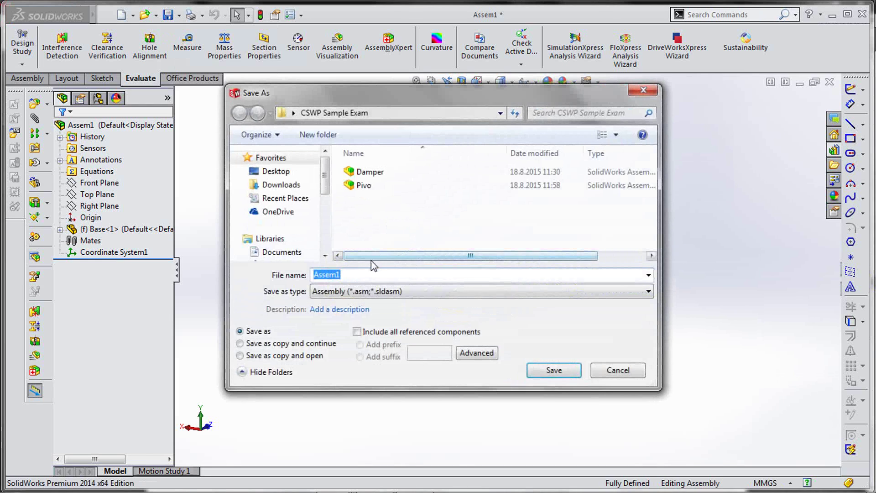
{"action": "type", "text": "CSWP"}
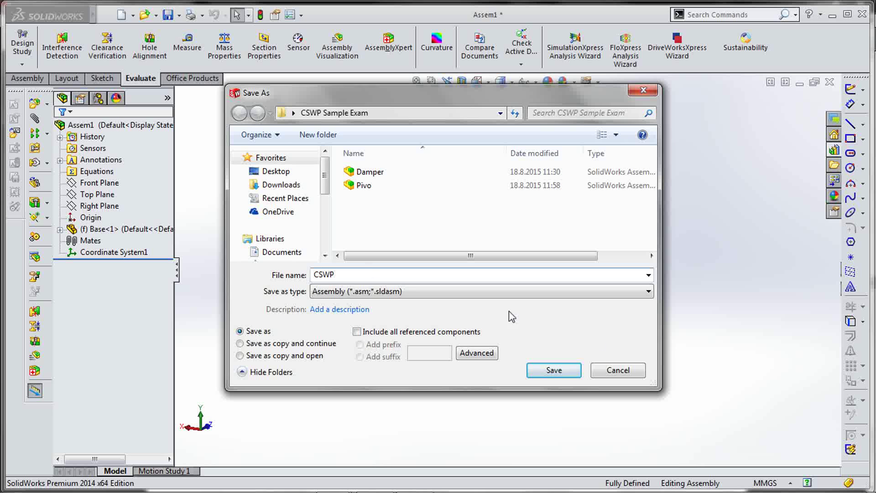
{"action": "left_click", "coordinate": [568, 368]}
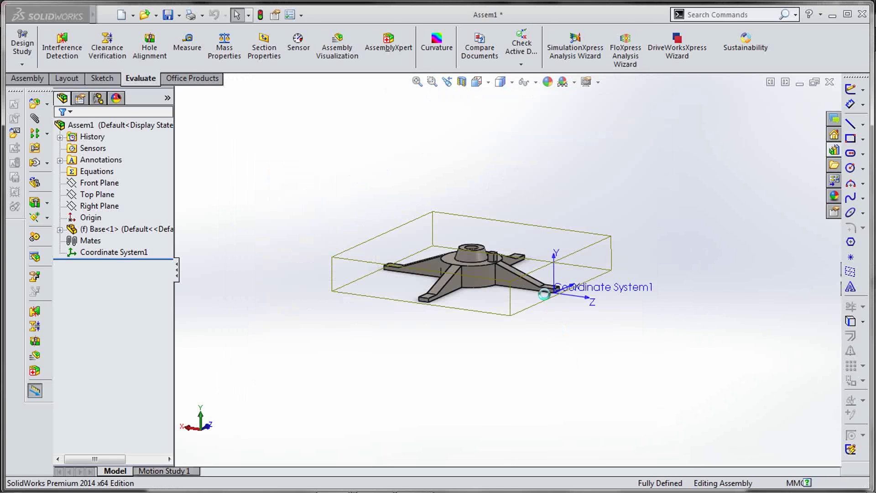
Insert the open Pivot subassembly as a component and place it above the base
{"action": "scroll", "coordinate": [492, 194], "scroll_direction": "down", "scroll_amount": 3}
{"action": "key", "text": "s"}
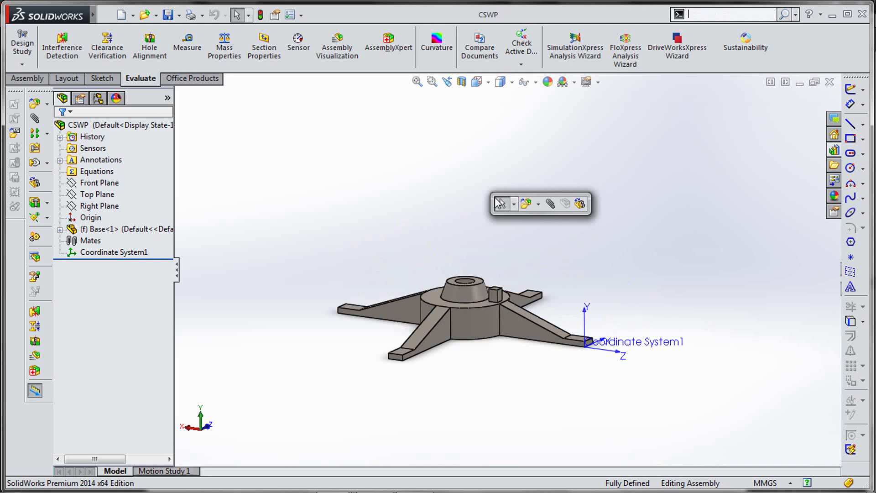
{"action": "left_click", "coordinate": [525, 204]}
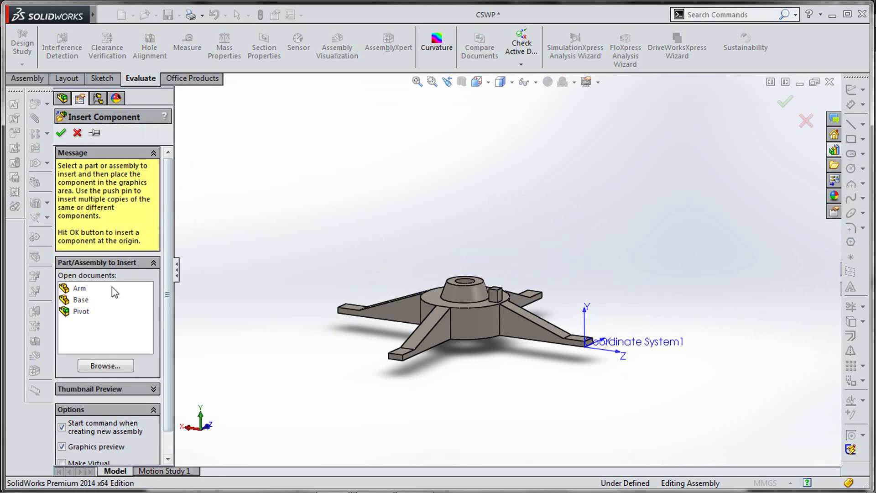
{"action": "left_click", "coordinate": [81, 311]}
{"action": "left_click", "coordinate": [495, 160]}
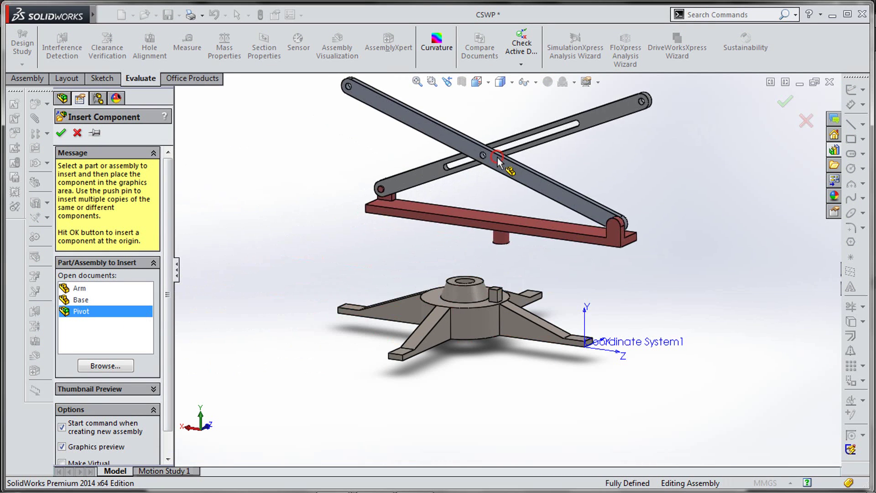
Add a concentric mate between the cylindrical pin under the pivot and the base's center hole
{"action": "middle_click_drag", "start_coordinate": [596, 249], "coordinate": [629, 252]}
{"action": "scroll", "coordinate": [542, 264], "scroll_direction": "down", "scroll_amount": 5}
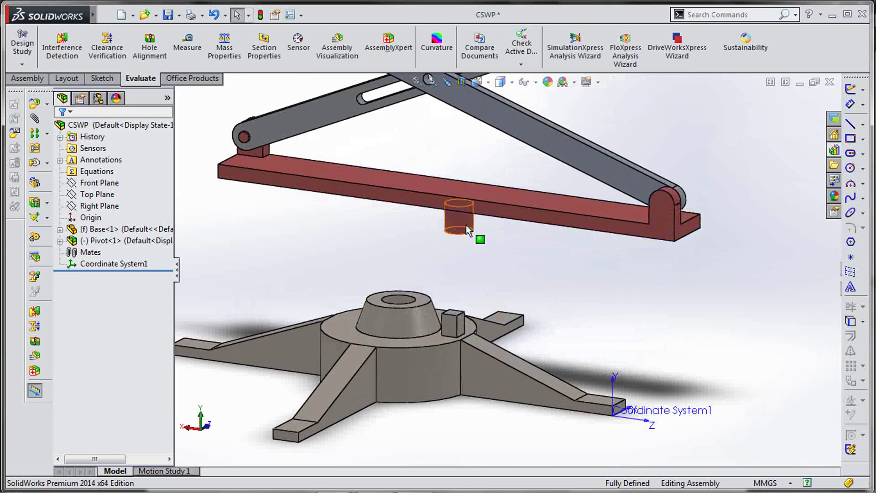
{"action": "left_click", "coordinate": [463, 225]}
{"action": "scroll", "coordinate": [395, 313], "scroll_direction": "down", "scroll_amount": 3}
{"action": "left_click", "coordinate": [413, 287], "text": "ctrl"}
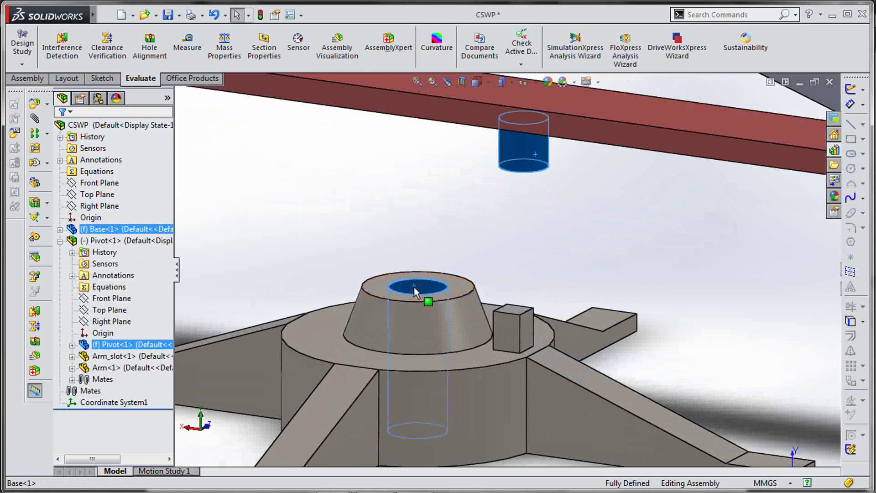
{"action": "left_click", "coordinate": [497, 272]}
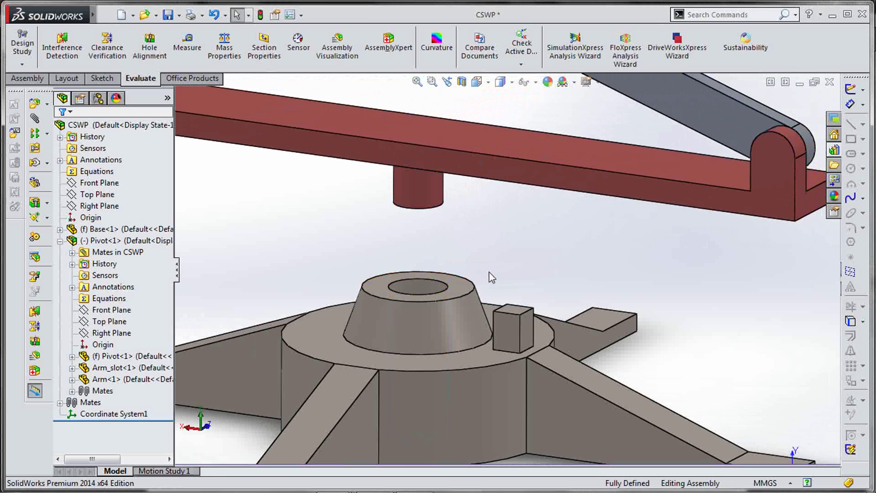
Add a coincident mate between the pivot bar's underside and the top ring face of the base's conical boss
{"action": "middle_click_drag", "start_coordinate": [491, 279], "coordinate": [455, 292]}
{"action": "left_click", "coordinate": [455, 291], "text": "ctrl"}
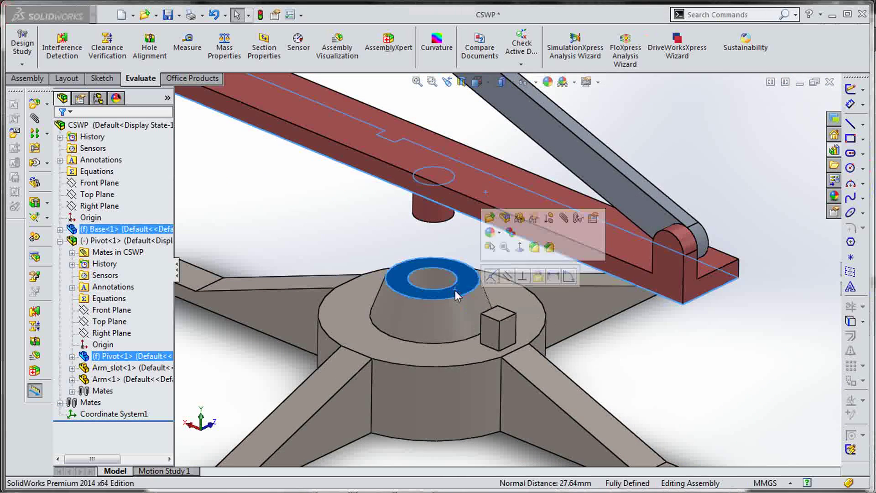
{"action": "left_click", "coordinate": [491, 276]}
{"action": "key", "text": "f"}
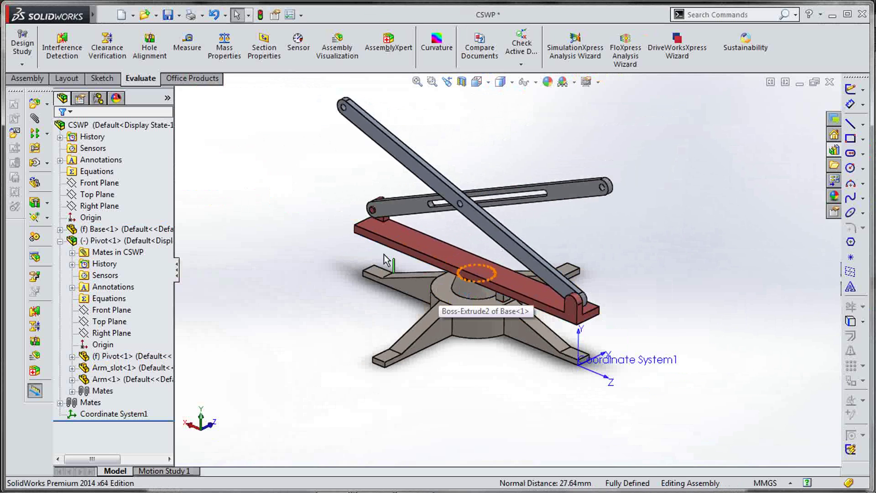
Swing the pivot around so its small tab meets the base's block, and add a parallel mate between their side faces
{"action": "left_click_drag", "start_coordinate": [383, 236], "coordinate": [566, 328]}
{"action": "scroll", "coordinate": [493, 304], "scroll_direction": "down", "scroll_amount": 5}
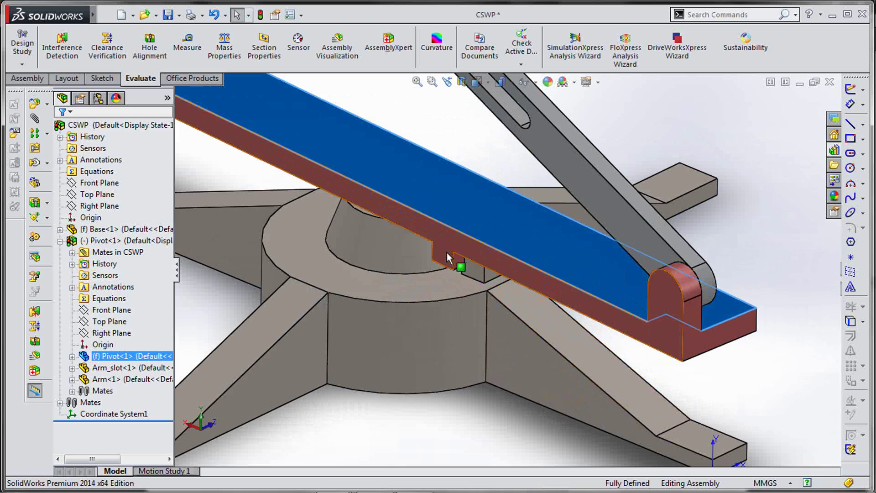
{"action": "left_click", "coordinate": [477, 272]}
{"action": "left_click", "coordinate": [477, 272], "text": "ctrl"}
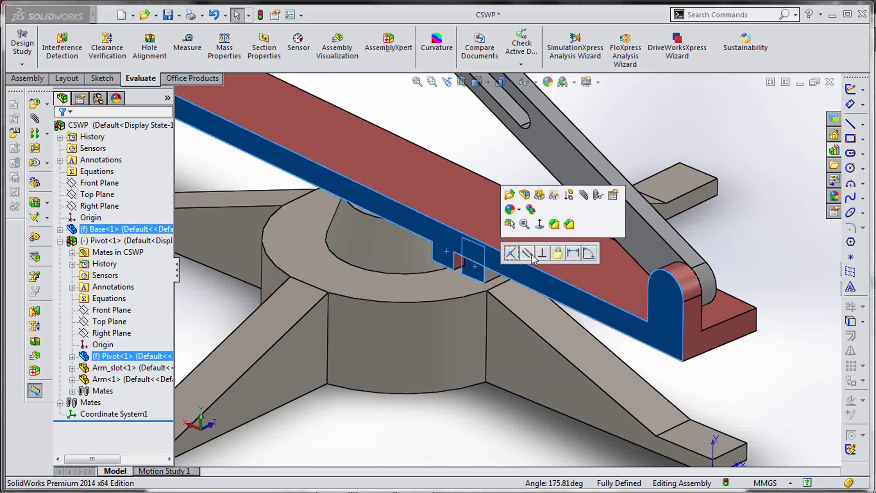
{"action": "left_click", "coordinate": [530, 254]}
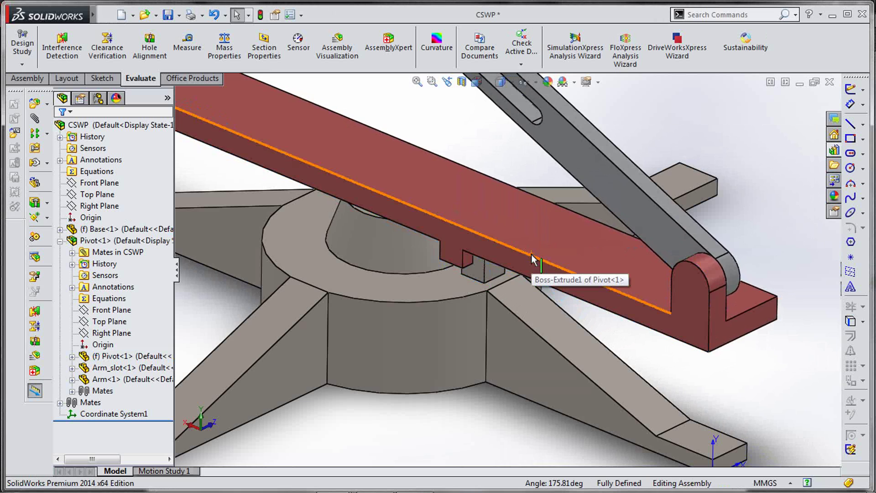
Check the full assembly's center of mass relative to Coordinate System1 with Mass Properties
{"action": "scroll", "coordinate": [531, 254], "scroll_direction": "up", "scroll_amount": 6}
{"action": "scroll", "coordinate": [486, 318], "scroll_direction": "down", "scroll_amount": 2}
{"action": "middle_click_drag", "start_coordinate": [510, 267], "coordinate": [511, 196]}
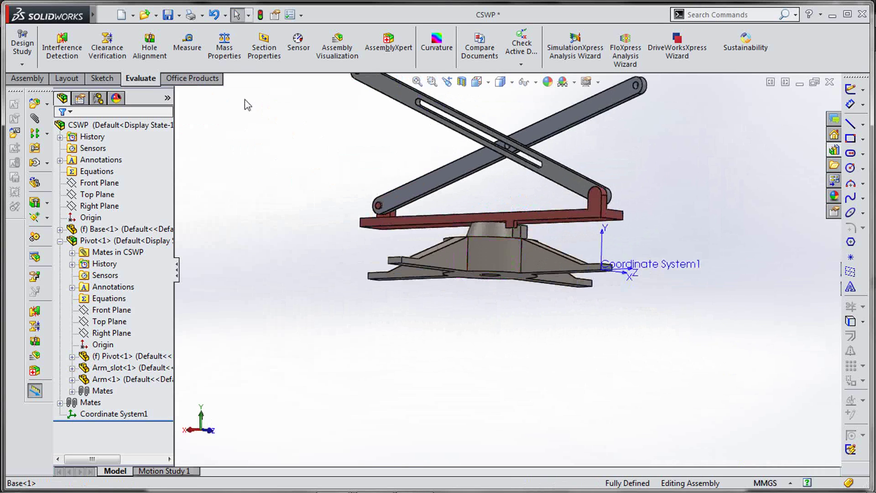
{"action": "left_click", "coordinate": [225, 63]}
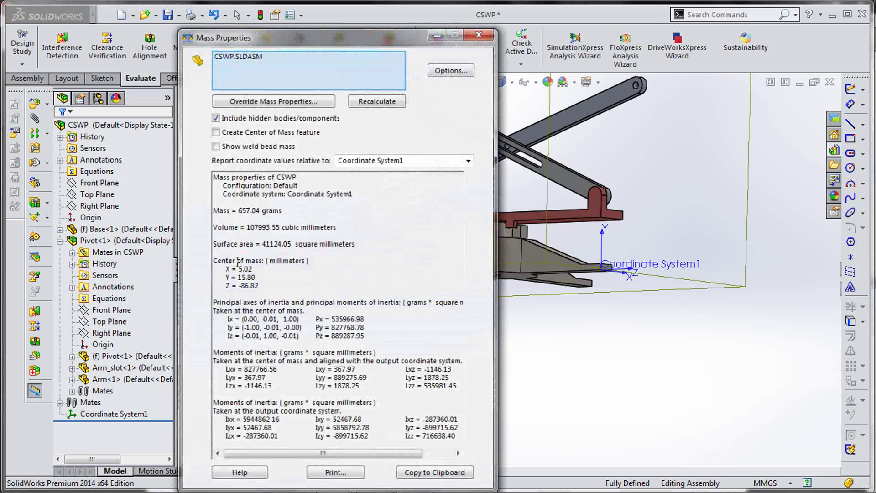
{"action": "left_click_drag", "start_coordinate": [237, 269], "coordinate": [261, 286]}
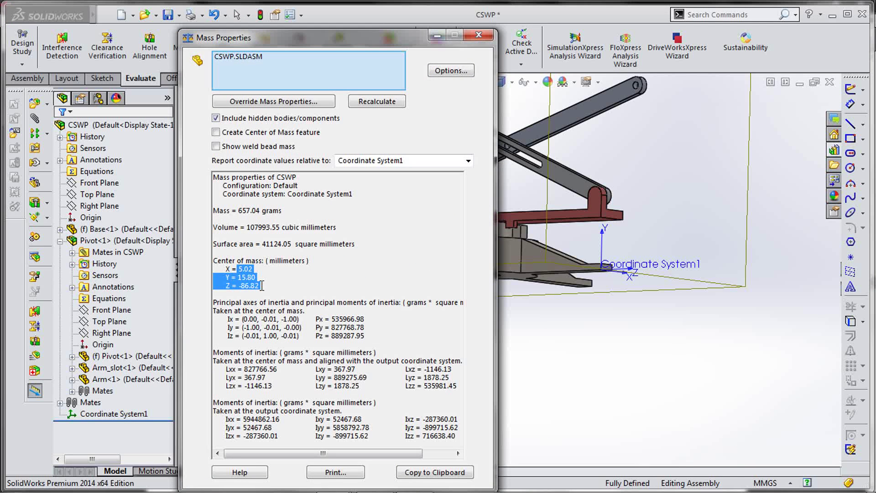
Compare the center of mass relative to Coordinate System1 with the answer choices in the exam PDF, and close Mass Properties
{"action": "left_click", "coordinate": [337, 161]}
{"action": "left_click", "coordinate": [407, 160]}
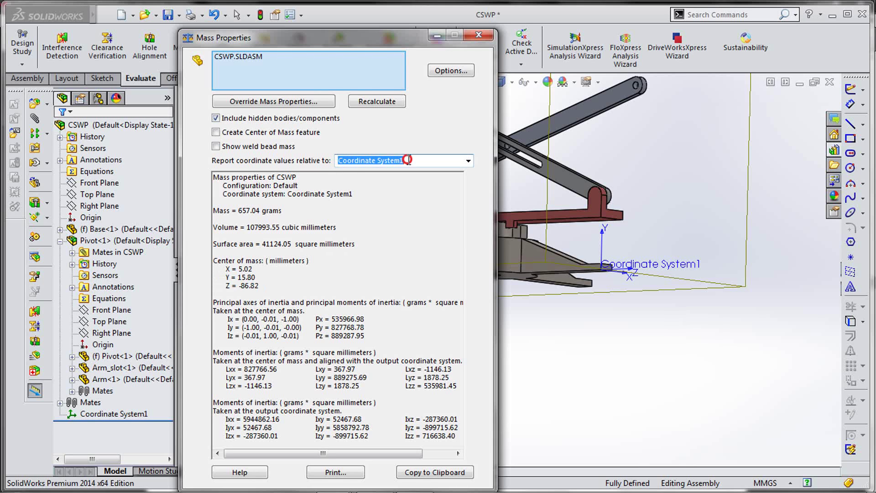
{"action": "key", "text": "alt+Tab"}
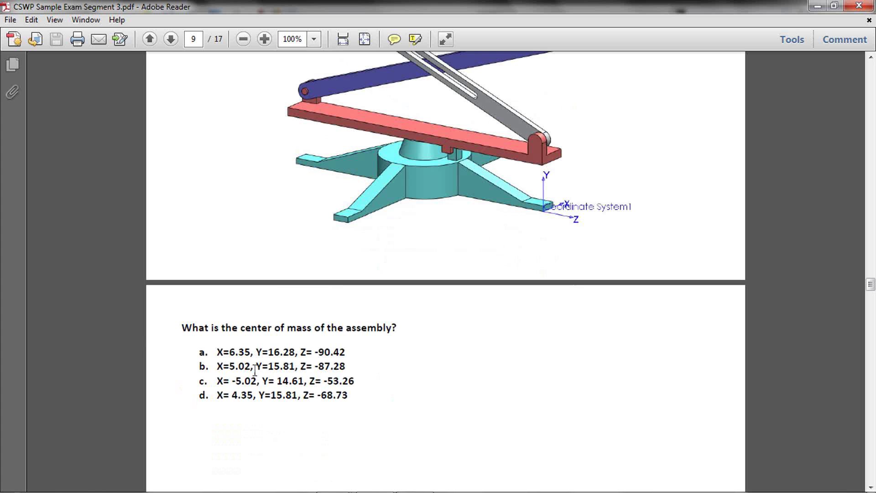
{"action": "left_click_drag", "start_coordinate": [198, 367], "coordinate": [347, 365]}
{"action": "left_click", "coordinate": [349, 364]}
{"action": "left_click_drag", "start_coordinate": [301, 367], "coordinate": [338, 366]}
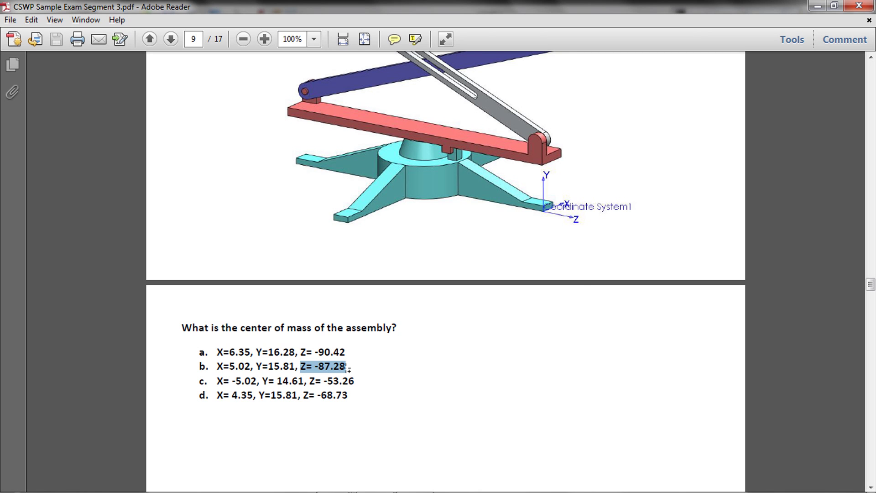
{"action": "key", "text": "alt+Tab"}
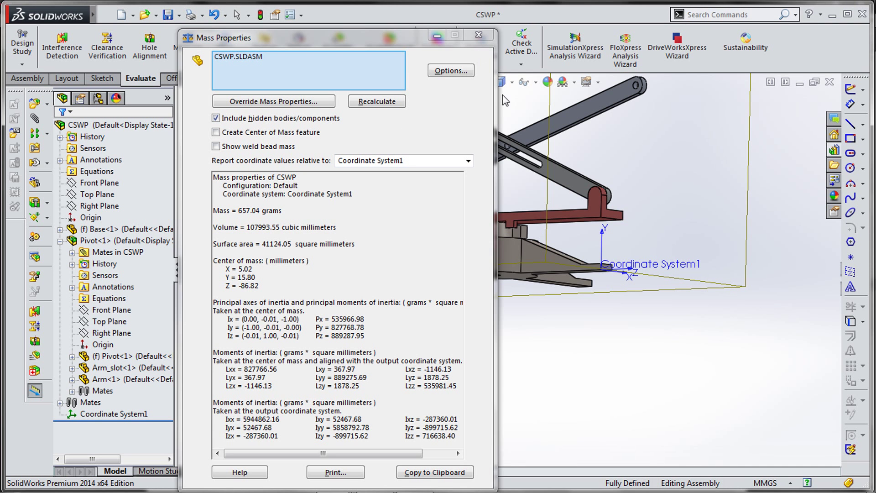
{"action": "left_click", "coordinate": [267, 285]}
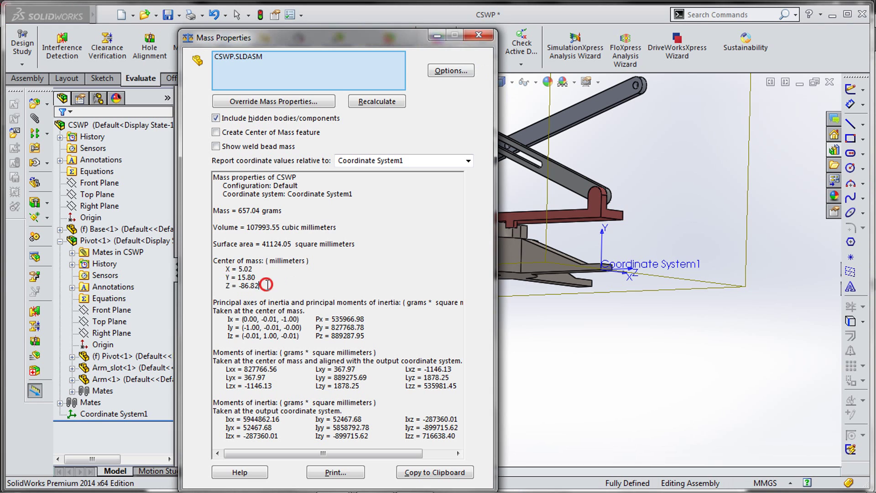
{"action": "left_click", "coordinate": [477, 36]}
Switch to the exam PDF in Adobe Reader and read Question 6's collision detection instructions and the figure marking angle X
{"action": "key", "text": "alt+Tab"}
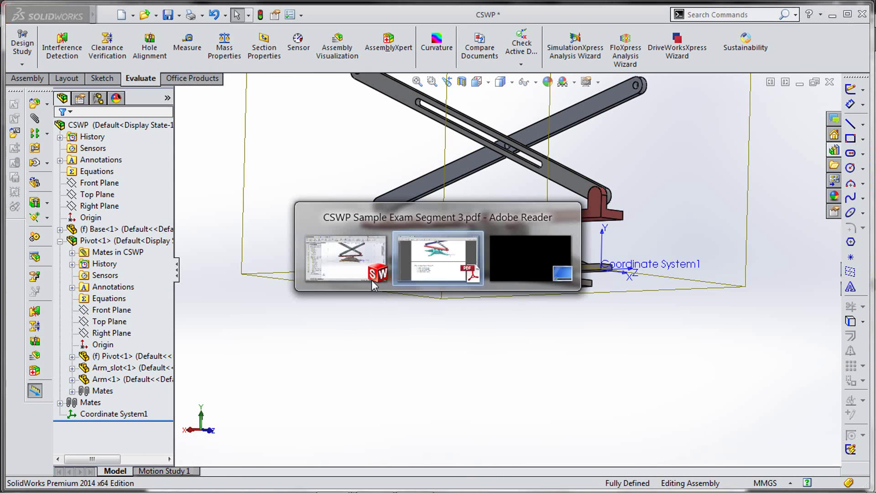
{"action": "scroll", "coordinate": [370, 280], "scroll_direction": "down", "scroll_amount": 10}
{"action": "scroll", "coordinate": [368, 277], "scroll_direction": "down", "scroll_amount": 10}
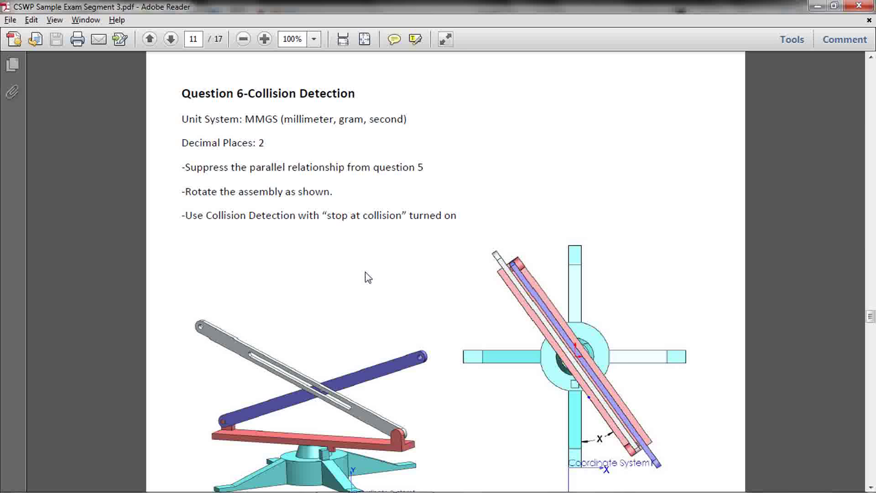
{"action": "scroll", "coordinate": [478, 276], "scroll_direction": "down", "scroll_amount": 2}
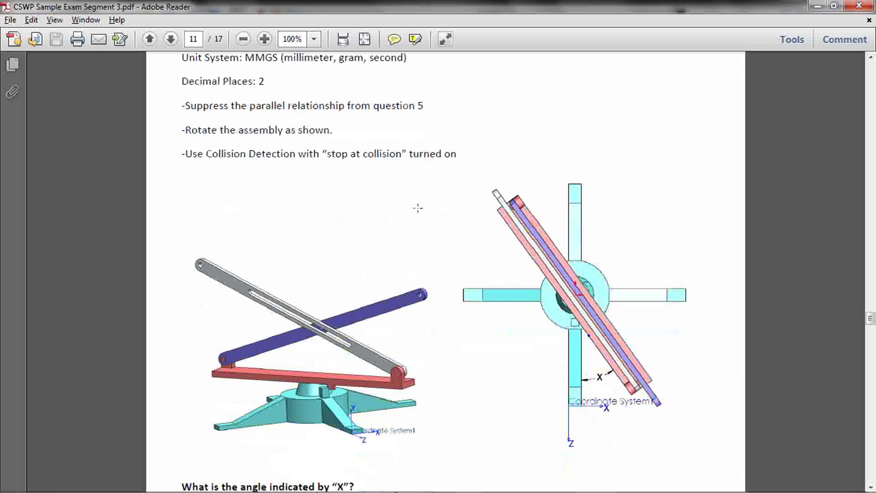
{"action": "scroll", "coordinate": [428, 270], "scroll_direction": "up", "scroll_amount": 1}
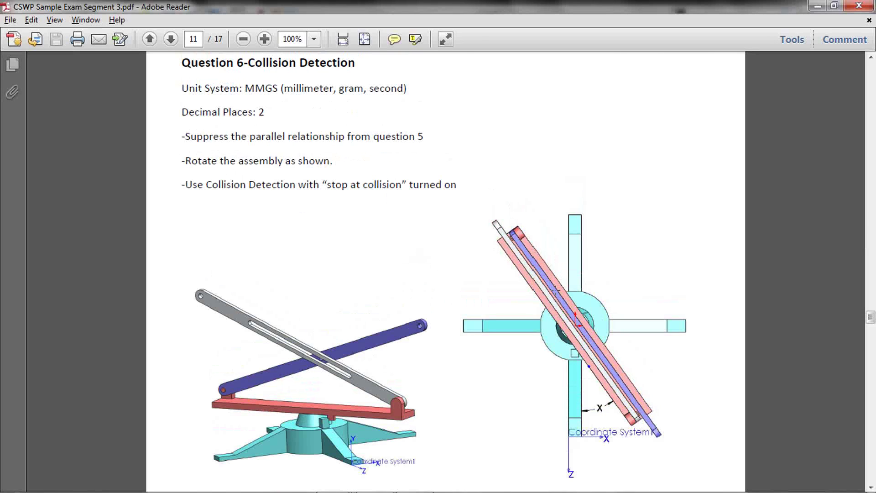
{"action": "scroll", "coordinate": [458, 334], "scroll_direction": "up", "scroll_amount": 1}
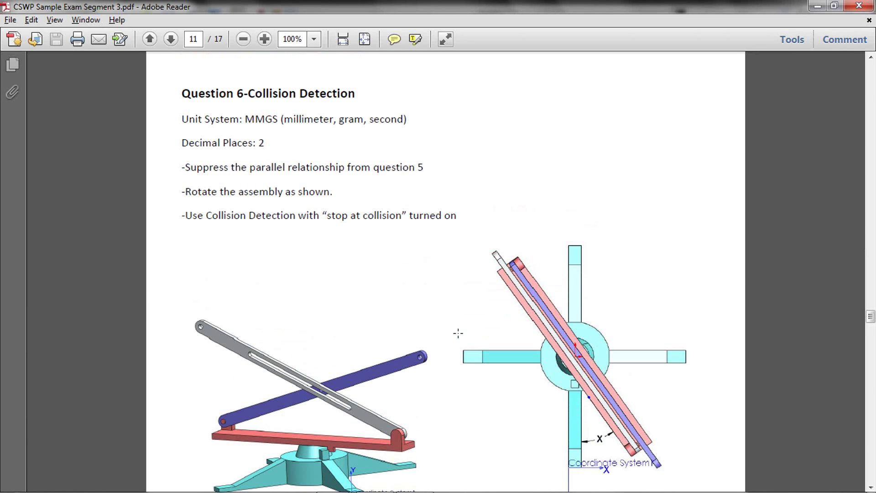
{"action": "scroll", "coordinate": [546, 399], "scroll_direction": "down", "scroll_amount": 1}
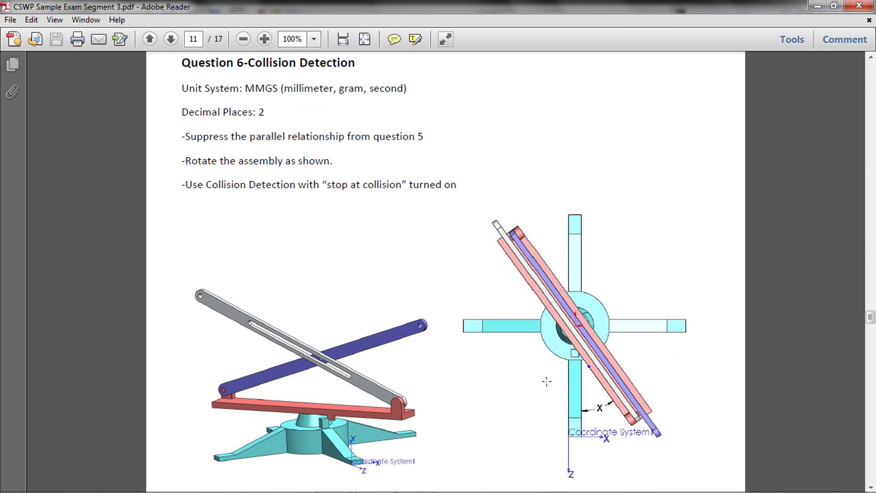
Switch back to SolidWorks and suppress the assembly's parallel mate between the base and the pivot
{"action": "key", "text": "alt+Tab"}
{"action": "middle_click_drag", "start_coordinate": [530, 342], "coordinate": [547, 226]}
{"action": "scroll", "coordinate": [465, 267], "scroll_direction": "down", "scroll_amount": 5}
{"action": "middle_click_drag", "start_coordinate": [446, 259], "coordinate": [411, 248]}
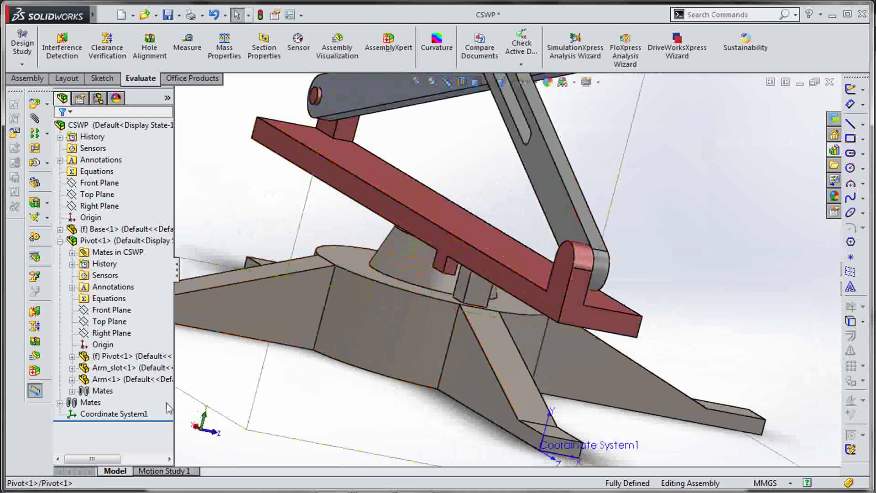
{"action": "left_click", "coordinate": [72, 392]}
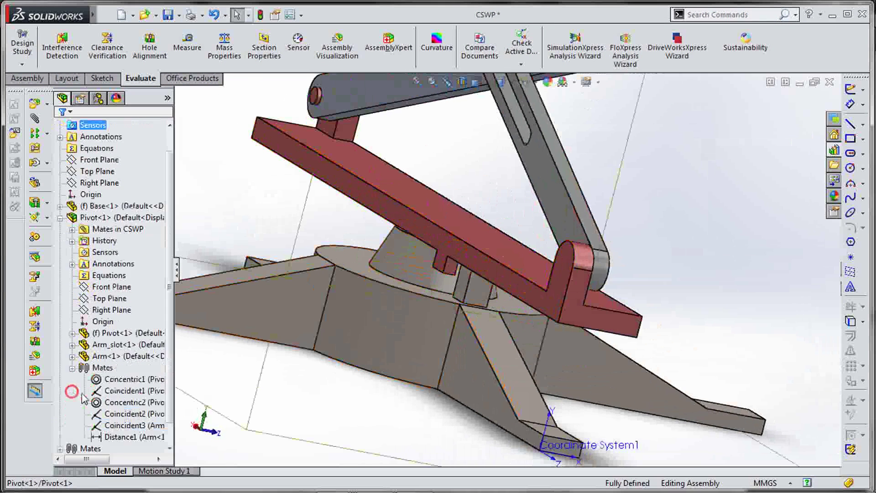
{"action": "left_click", "coordinate": [72, 367]}
{"action": "left_click", "coordinate": [60, 403]}
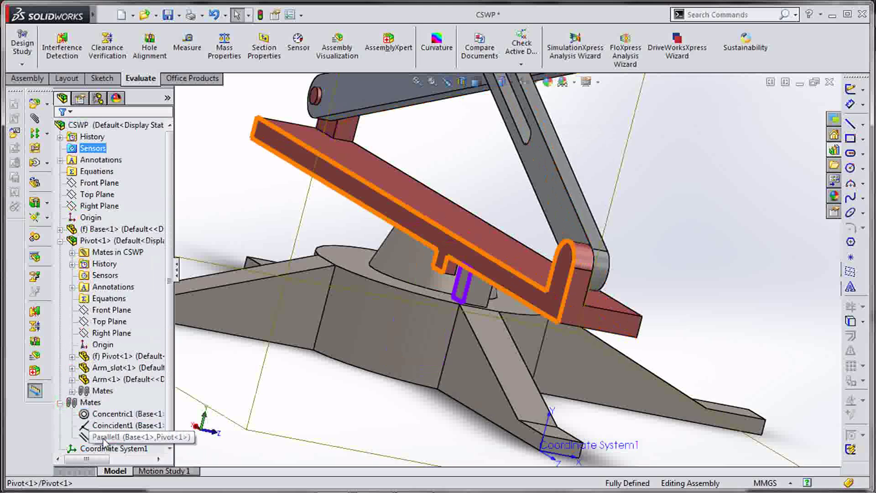
{"action": "left_click", "coordinate": [116, 436]}
{"action": "left_click", "coordinate": [127, 402]}
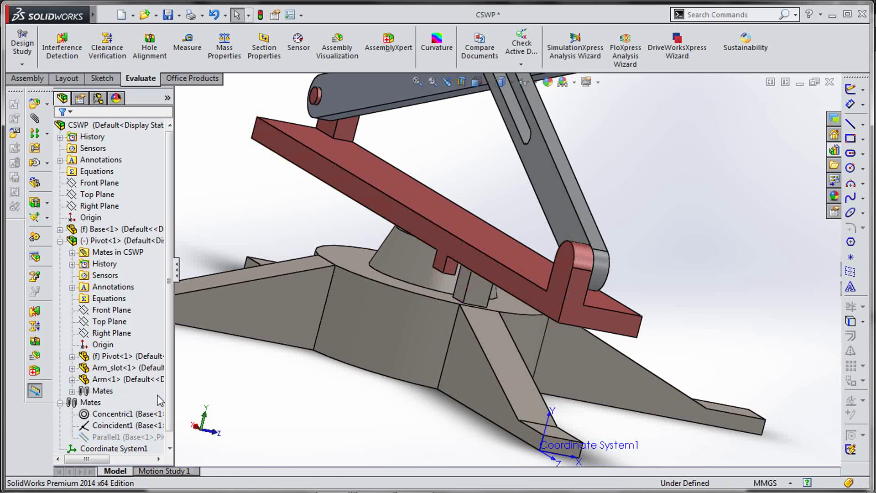
Try to rotate the pivot with Rotate Component, using collision detection between all components with stop at collision
{"action": "middle_click_drag", "start_coordinate": [294, 366], "coordinate": [435, 298]}
{"action": "scroll", "coordinate": [481, 258], "scroll_direction": "down", "scroll_amount": 2}
{"action": "left_click_drag", "start_coordinate": [500, 264], "coordinate": [356, 273]}
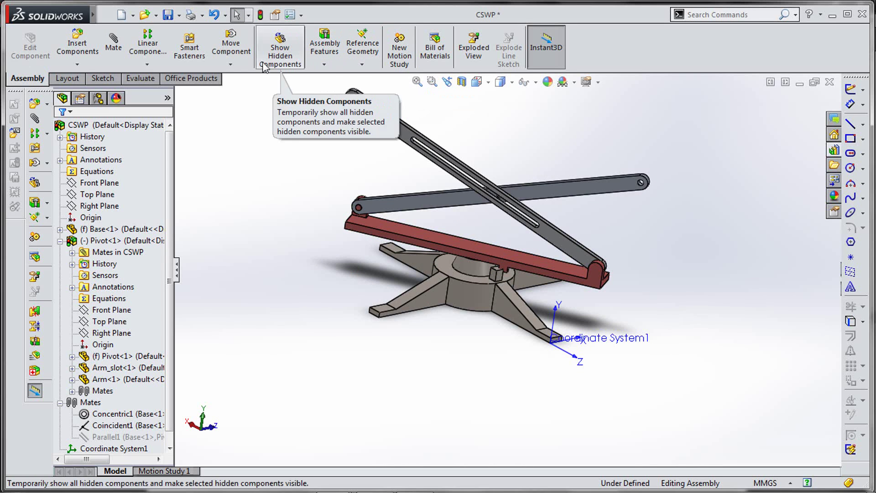
{"action": "left_click", "coordinate": [231, 65]}
{"action": "left_click", "coordinate": [240, 88]}
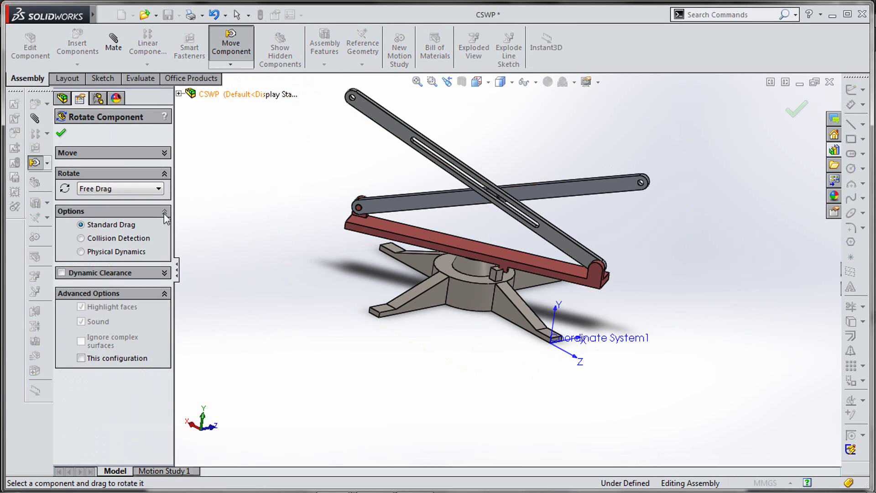
{"action": "left_click", "coordinate": [81, 239]}
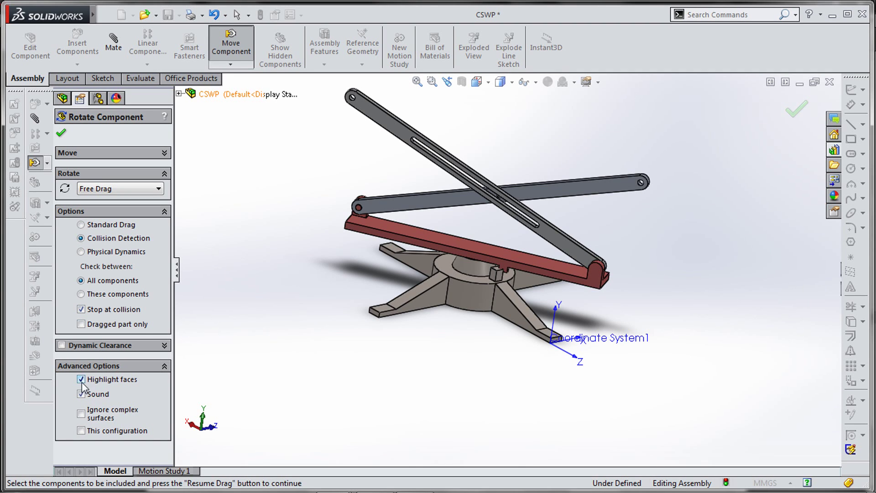
{"action": "middle_click_drag", "start_coordinate": [646, 295], "coordinate": [614, 329]}
{"action": "left_click", "coordinate": [546, 277]}
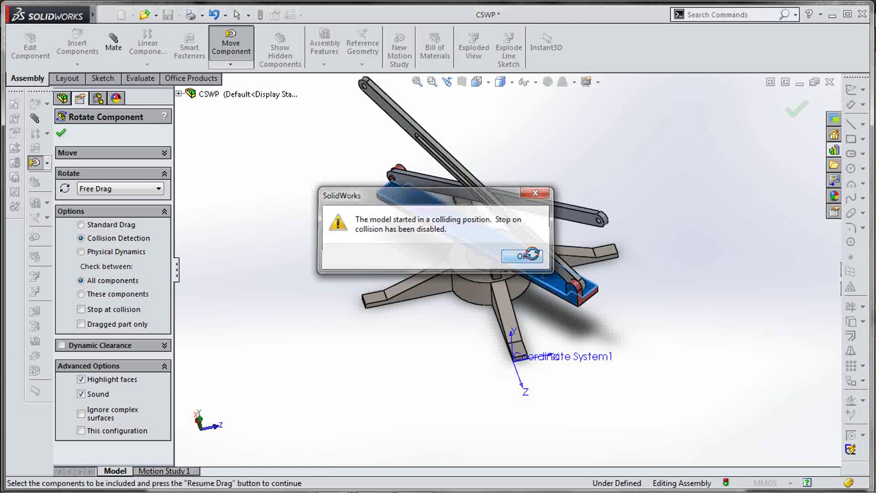
{"action": "left_click", "coordinate": [534, 257]}
Finish Rotate Component and swing the pivot freely until its small tab is well clear of the base's block
{"action": "middle_click_drag", "start_coordinate": [527, 273], "coordinate": [561, 246]}
{"action": "scroll", "coordinate": [519, 268], "scroll_direction": "down", "scroll_amount": 5}
{"action": "left_click_drag", "start_coordinate": [562, 246], "coordinate": [618, 233]}
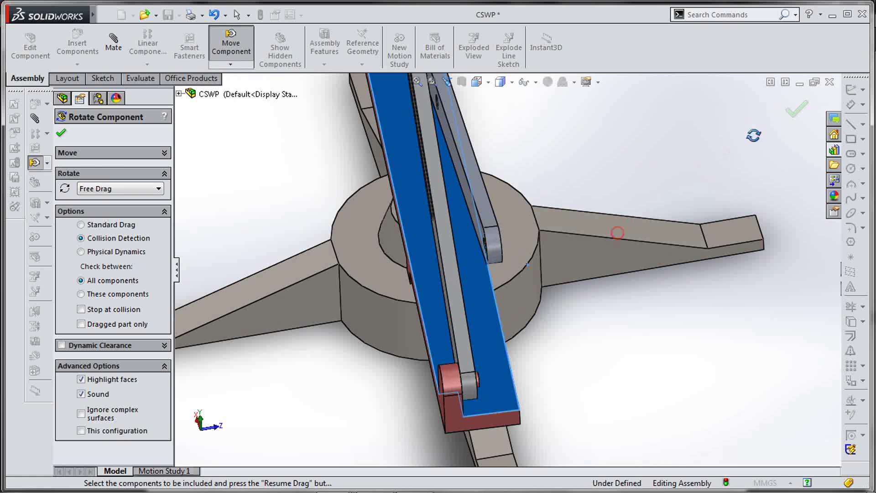
{"action": "left_click", "coordinate": [797, 109]}
{"action": "middle_click_drag", "start_coordinate": [373, 237], "coordinate": [429, 227]}
{"action": "left_click_drag", "start_coordinate": [429, 227], "coordinate": [583, 212]}
{"action": "middle_click_drag", "start_coordinate": [583, 212], "coordinate": [605, 181]}
{"action": "left_click_drag", "start_coordinate": [606, 182], "coordinate": [566, 280]}
{"action": "middle_click_drag", "start_coordinate": [566, 277], "coordinate": [554, 297]}
Rotate the pivot with Rotate Component, using collision detection and stop at collision for all components, until its tab meets the base's block
{"action": "left_click", "coordinate": [224, 65]}
{"action": "left_click", "coordinate": [235, 89]}
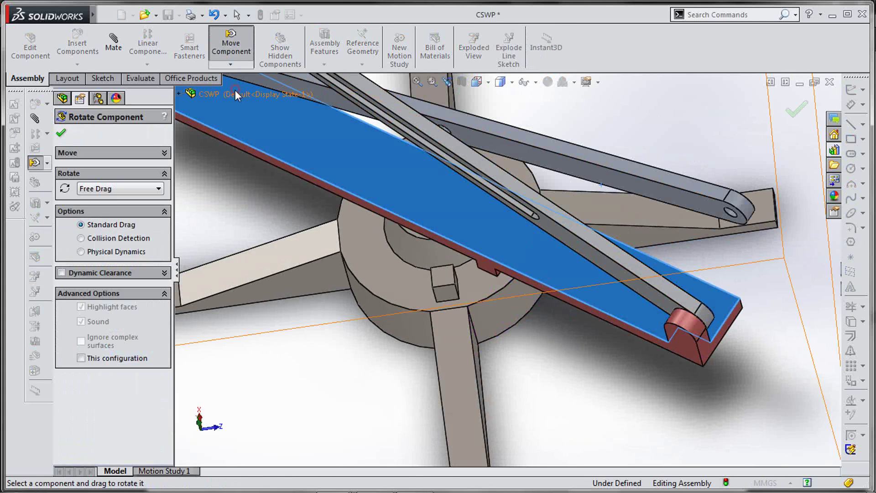
{"action": "left_click", "coordinate": [81, 238]}
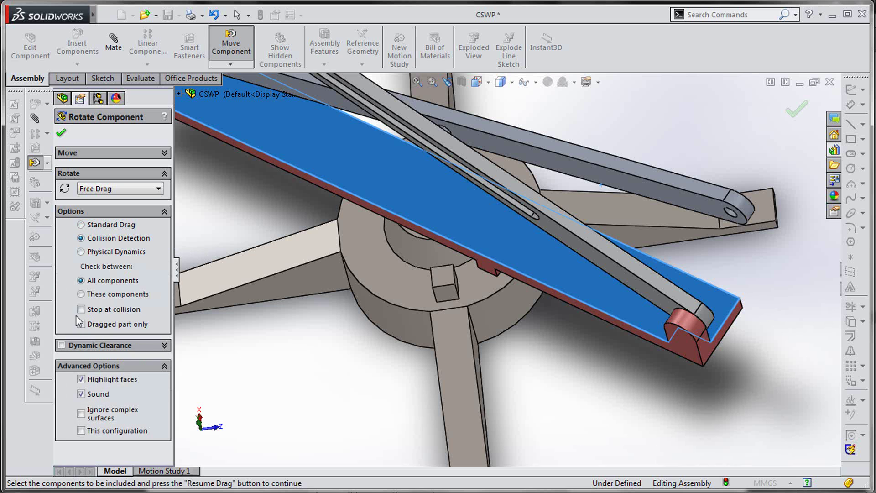
{"action": "left_click_drag", "start_coordinate": [589, 286], "coordinate": [507, 357]}
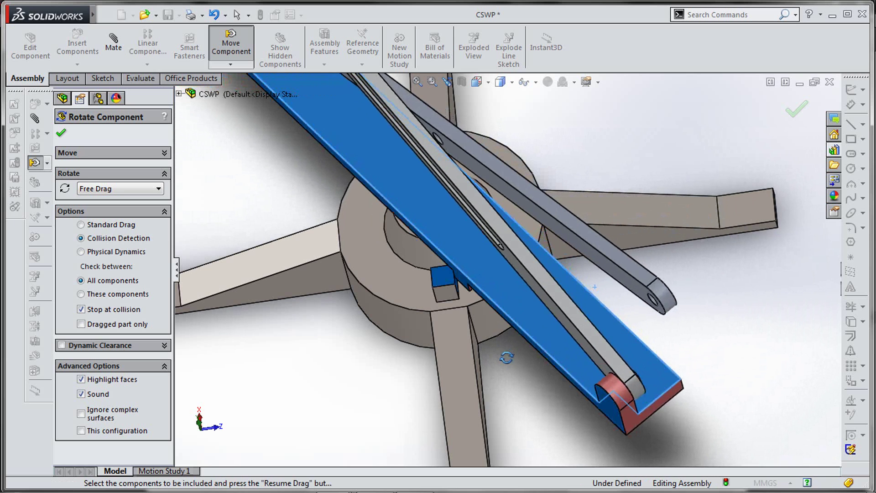
{"action": "scroll", "coordinate": [538, 309], "scroll_direction": "up", "scroll_amount": 5}
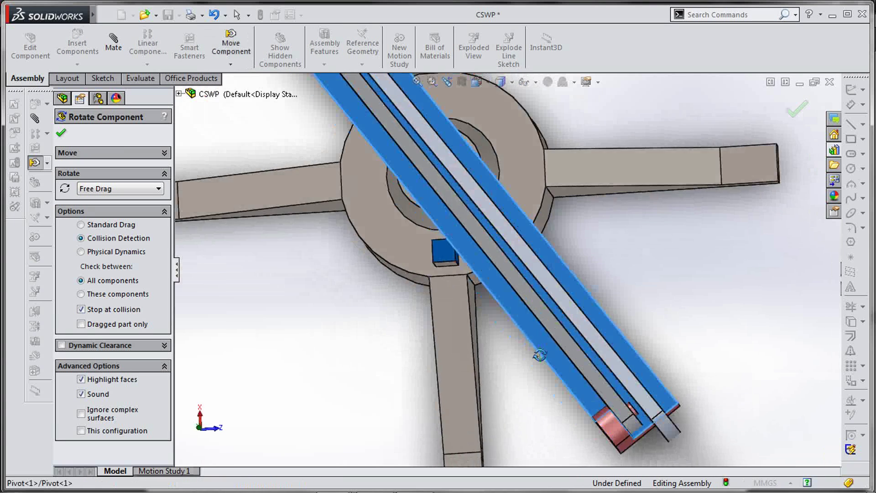
{"action": "scroll", "coordinate": [533, 358], "scroll_direction": "down", "scroll_amount": 6}
{"action": "mouse_move", "coordinate": [498, 343]}
{"action": "middle_mouse_down"}
{"action": "mouse_move", "coordinate": [495, 287]}
{"action": "mouse_move", "coordinate": [500, 334]}
{"action": "middle_mouse_up"}
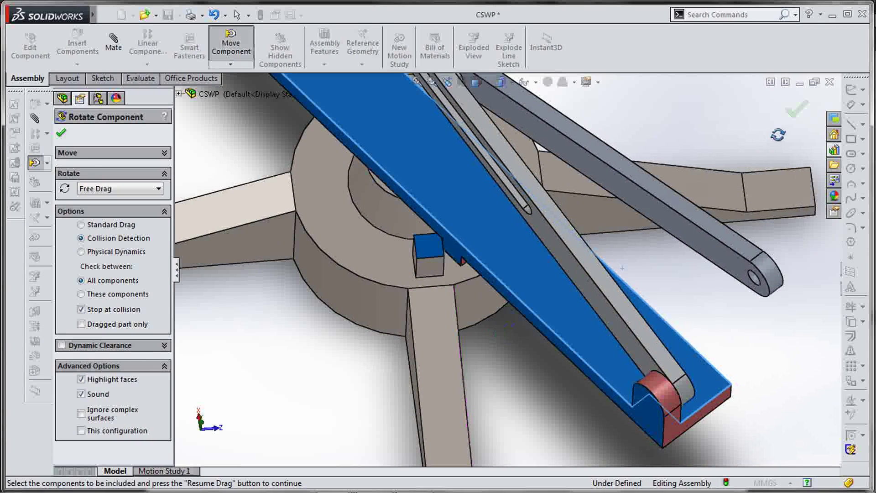
{"action": "left_click", "coordinate": [798, 119]}
Measure the angle between the pivot bar's long side face and the adjacent side face of the base leg at Coordinate System1
{"action": "scroll", "coordinate": [476, 406], "scroll_direction": "up", "scroll_amount": 6}
{"action": "middle_click_drag", "start_coordinate": [507, 362], "coordinate": [495, 311]}
{"action": "scroll", "coordinate": [511, 298], "scroll_direction": "down", "scroll_amount": 2}
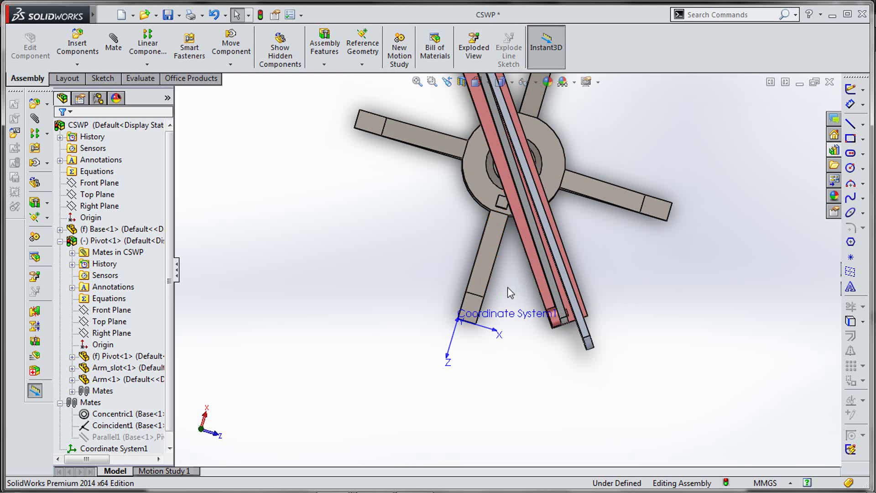
{"action": "scroll", "coordinate": [508, 288], "scroll_direction": "up", "scroll_amount": 2}
{"action": "scroll", "coordinate": [508, 288], "scroll_direction": "down", "scroll_amount": 5}
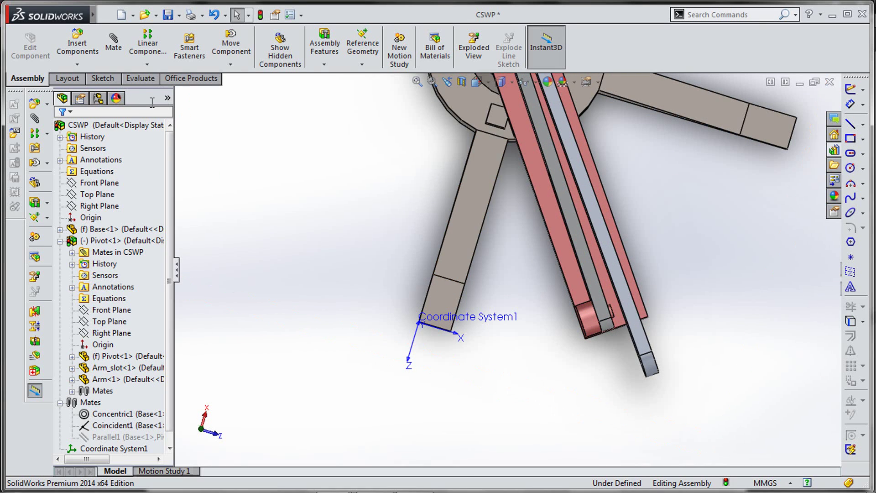
{"action": "left_click", "coordinate": [141, 79]}
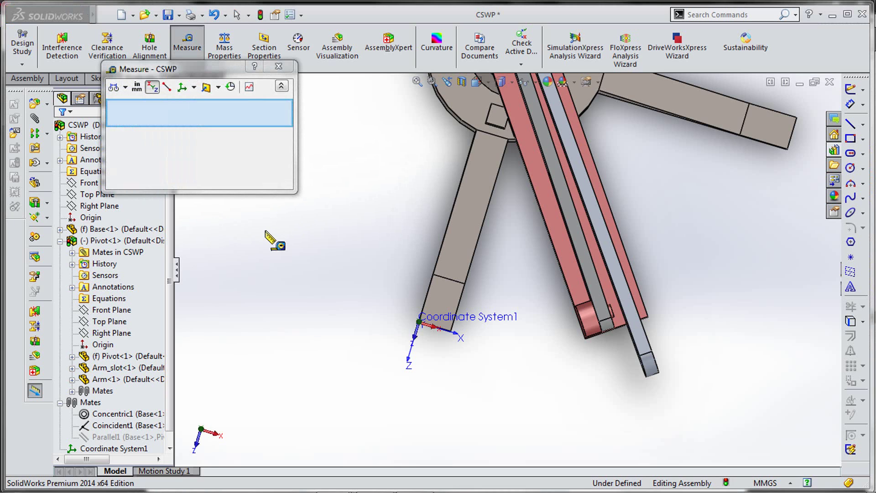
{"action": "middle_click_drag", "start_coordinate": [354, 225], "coordinate": [382, 162]}
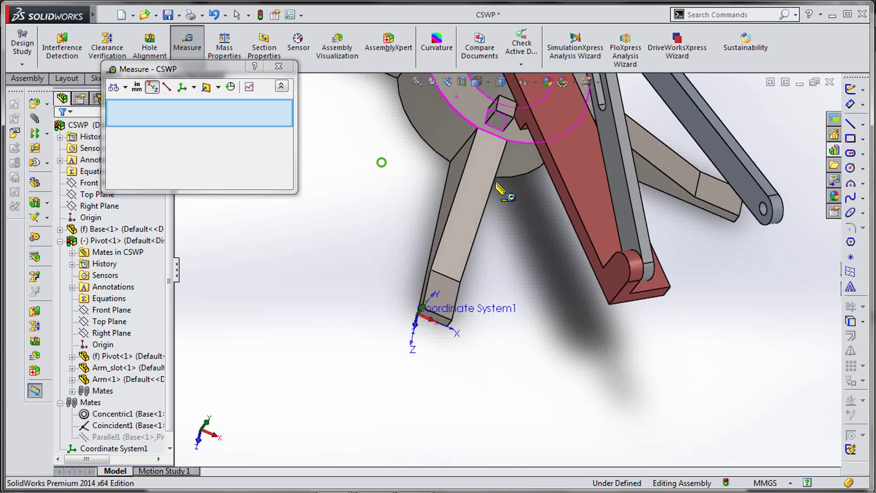
{"action": "left_click", "coordinate": [563, 201]}
{"action": "middle_click_drag", "start_coordinate": [562, 202], "coordinate": [502, 204]}
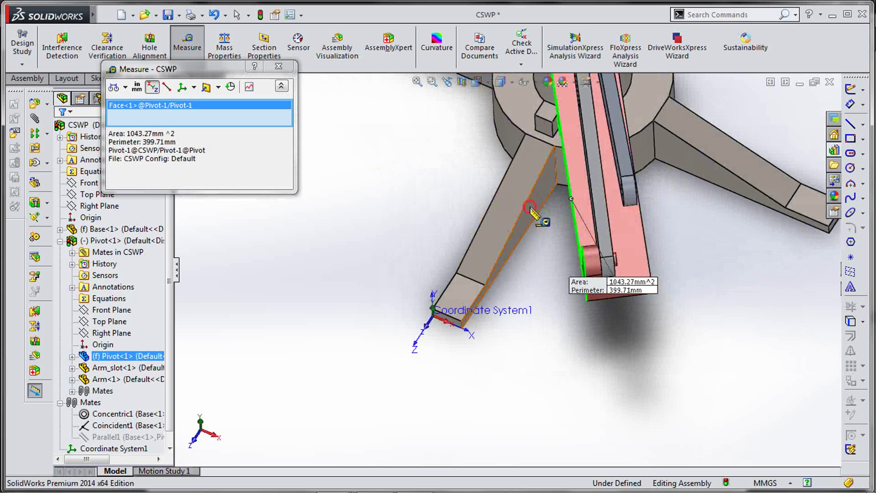
{"action": "left_click", "coordinate": [531, 208]}
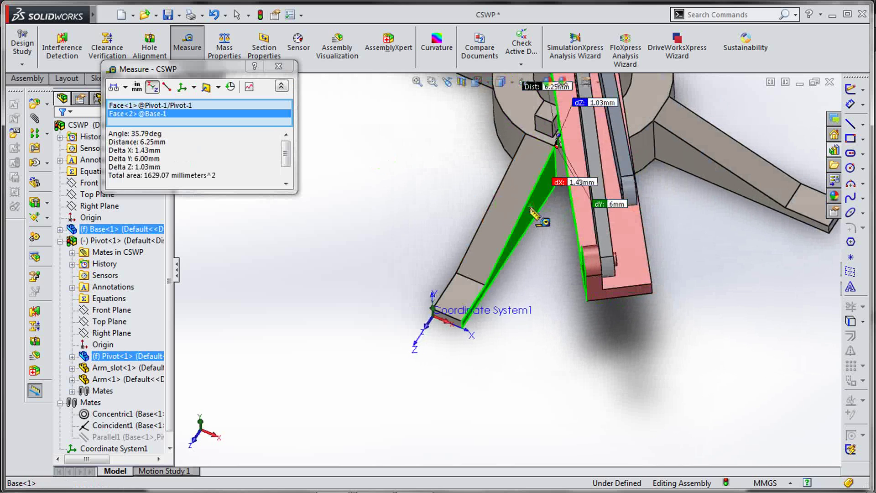
{"action": "left_click", "coordinate": [133, 133]}
{"action": "left_click", "coordinate": [288, 65]}
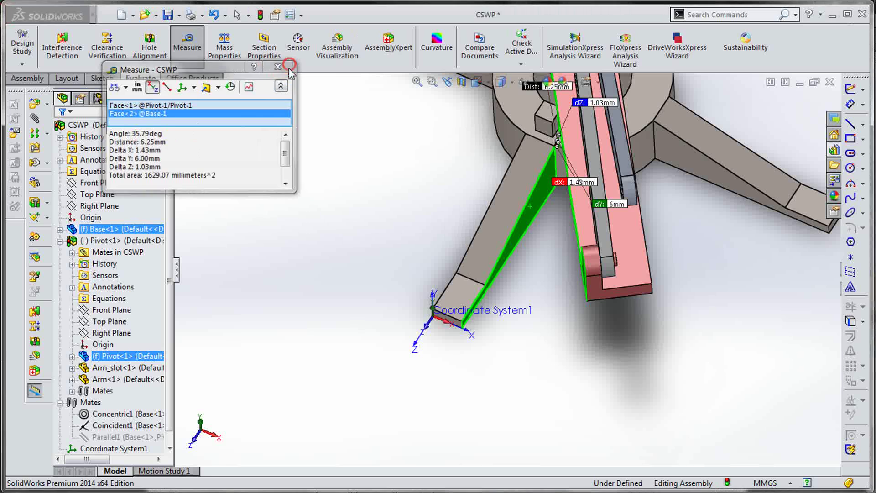
{"action": "scroll", "coordinate": [505, 275], "scroll_direction": "up", "scroll_amount": 6}
{"action": "left_click", "coordinate": [478, 237]}
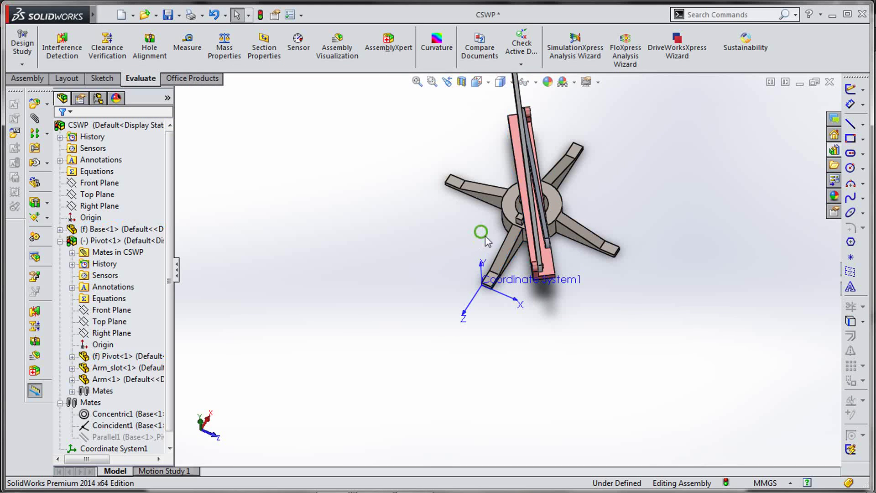
{"action": "middle_click_drag", "start_coordinate": [479, 242], "coordinate": [487, 253]}
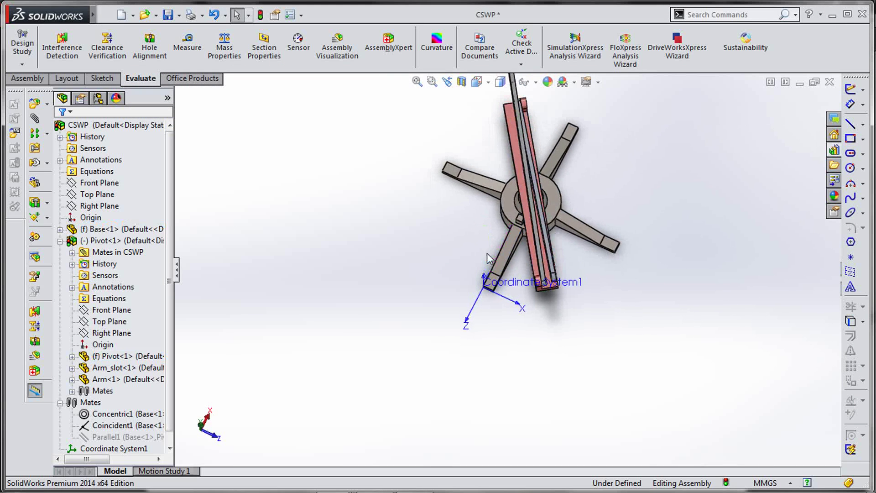
{"action": "left_click", "coordinate": [519, 161]}
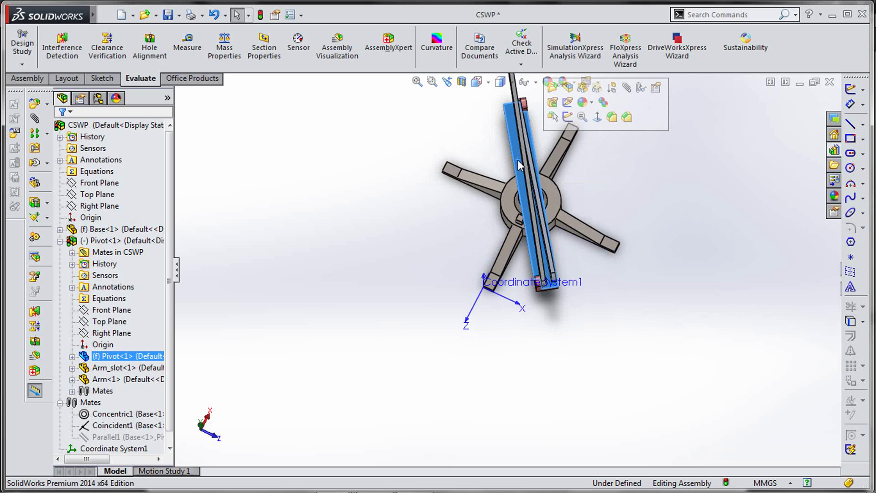
Measure the angle between the pivot bar's long lower edge and the adjacent edge of the base leg at Coordinate System1
{"action": "left_click", "coordinate": [598, 118]}
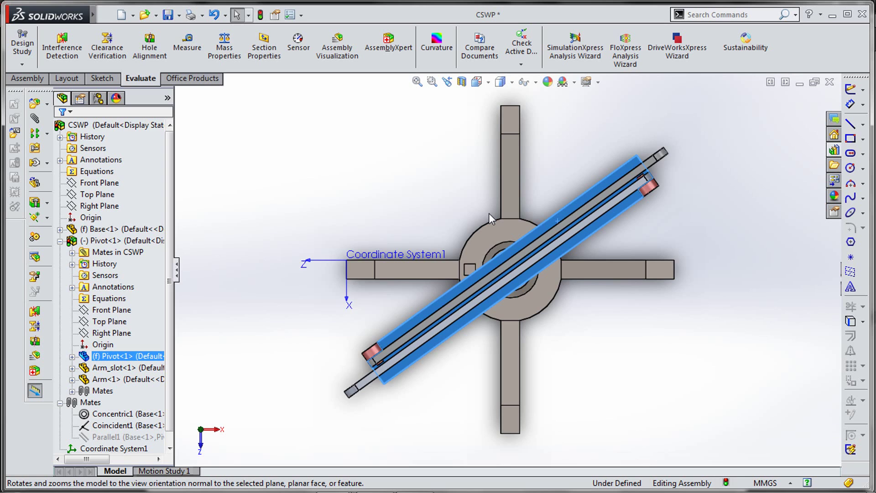
{"action": "key", "text": "alt+Right"}
{"action": "key", "text": "alt+Left"}
{"action": "key", "text": "alt+Left"}
{"action": "key", "text": "alt+Left"}
{"action": "key", "text": "alt+Left"}
{"action": "key", "text": "alt+Left"}
{"action": "key", "text": "alt+Left"}
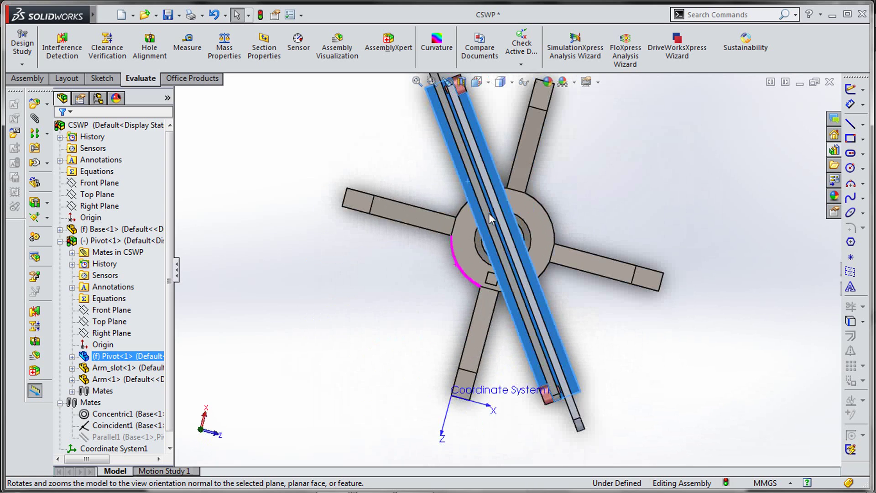
{"action": "key", "text": "alt+Left"}
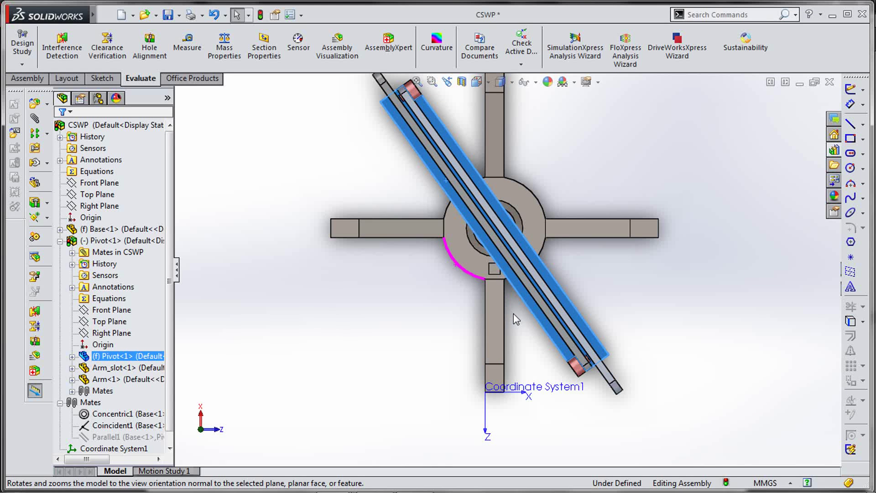
{"action": "scroll", "coordinate": [514, 313], "scroll_direction": "down", "scroll_amount": 4}
{"action": "left_click", "coordinate": [364, 277]}
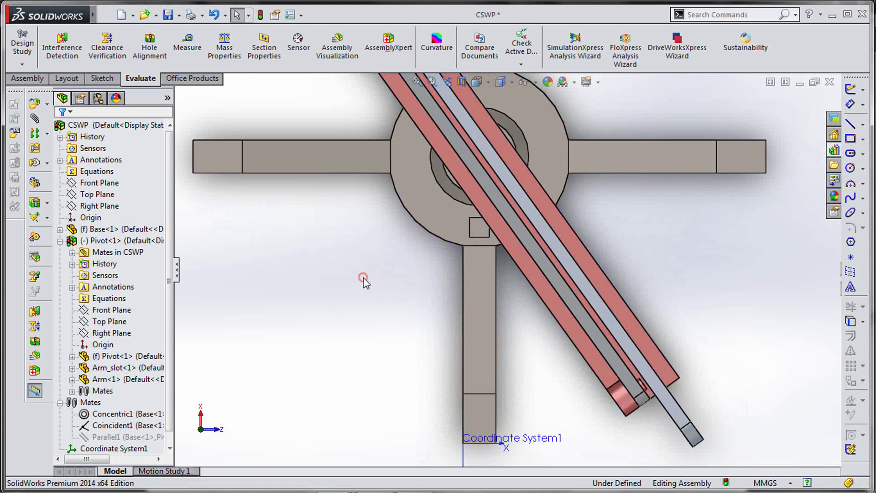
{"action": "key", "text": "m"}
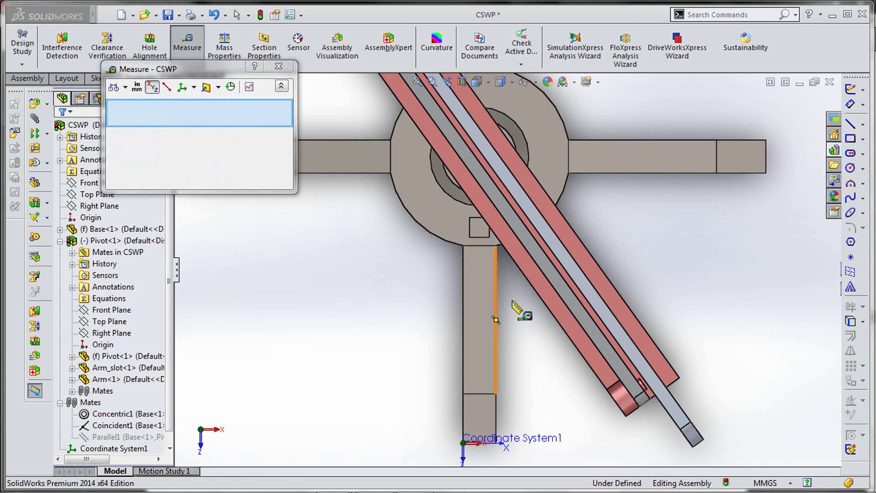
{"action": "left_click", "coordinate": [541, 299]}
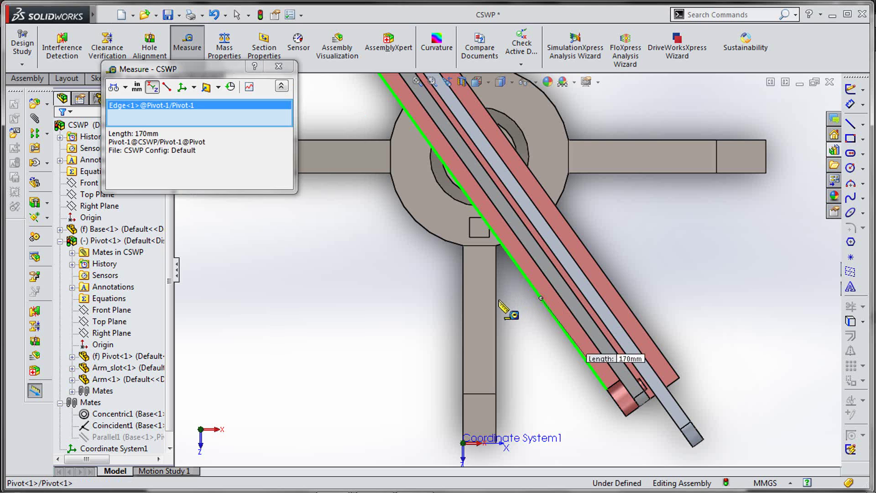
{"action": "left_click", "coordinate": [496, 301]}
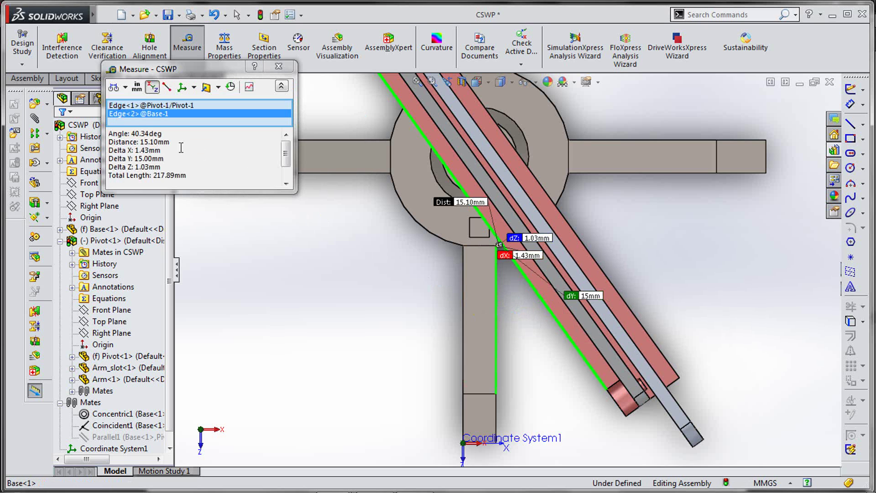
{"action": "left_click", "coordinate": [130, 133]}
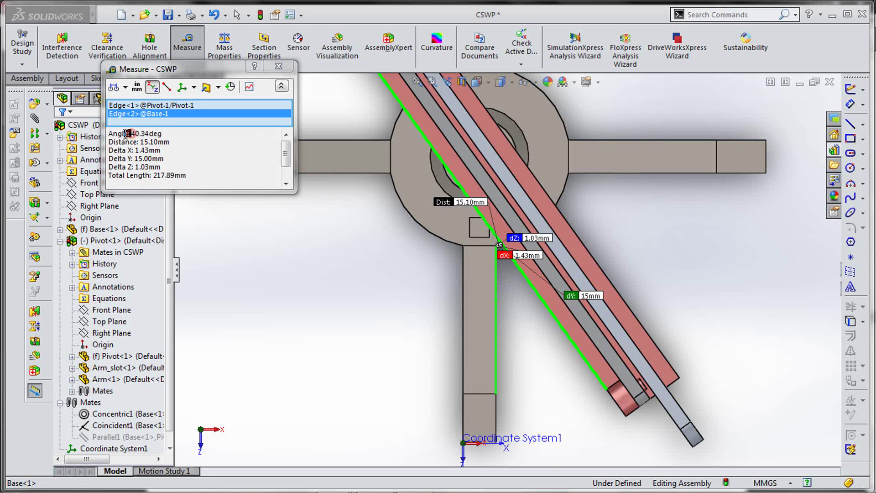
{"action": "left_click_drag", "start_coordinate": [132, 133], "coordinate": [169, 134]}
{"action": "left_click", "coordinate": [168, 135]}
{"action": "left_click", "coordinate": [279, 67]}
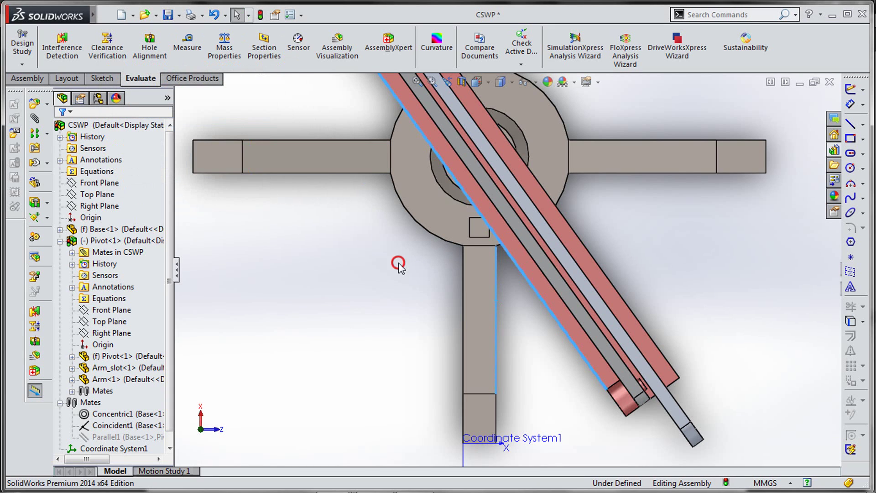
Sketch on the pivot bar's top face and convert the base leg's side edge and the bar's adjacent long edge into sketch lines
{"action": "middle_click_drag", "start_coordinate": [513, 314], "coordinate": [541, 264]}
{"action": "middle_click_drag", "start_coordinate": [544, 329], "coordinate": [533, 366]}
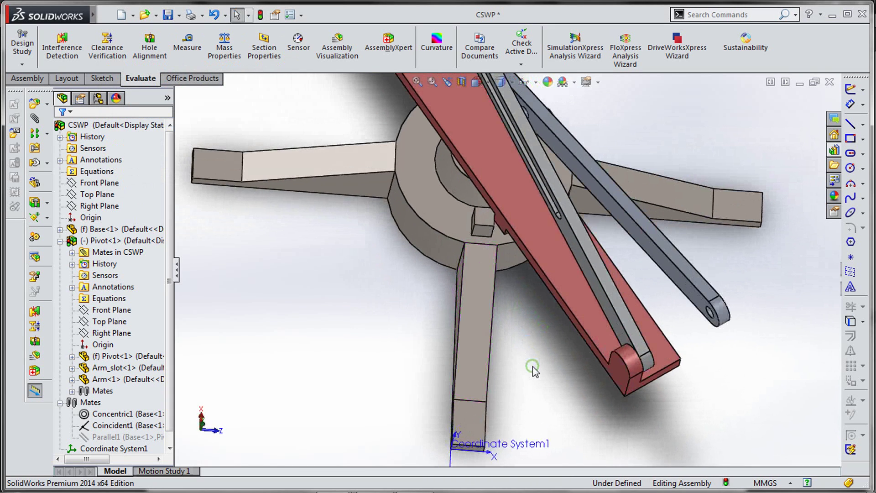
{"action": "left_click", "coordinate": [552, 268]}
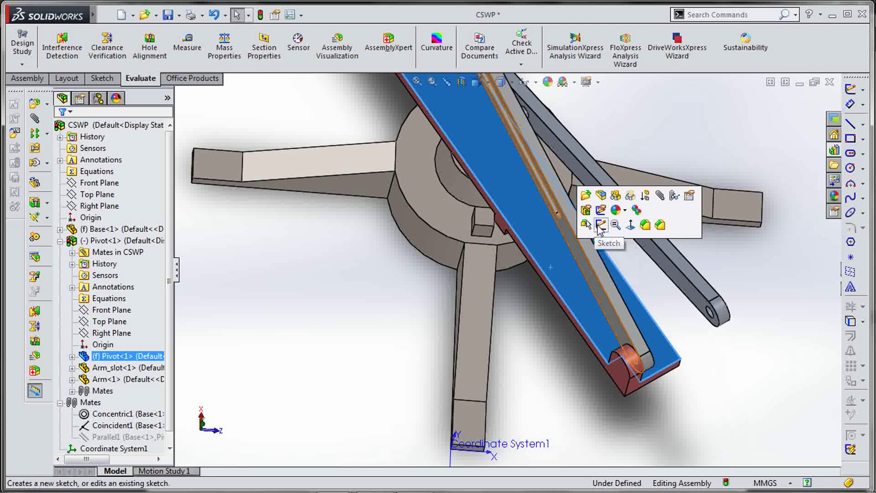
{"action": "left_click", "coordinate": [598, 225]}
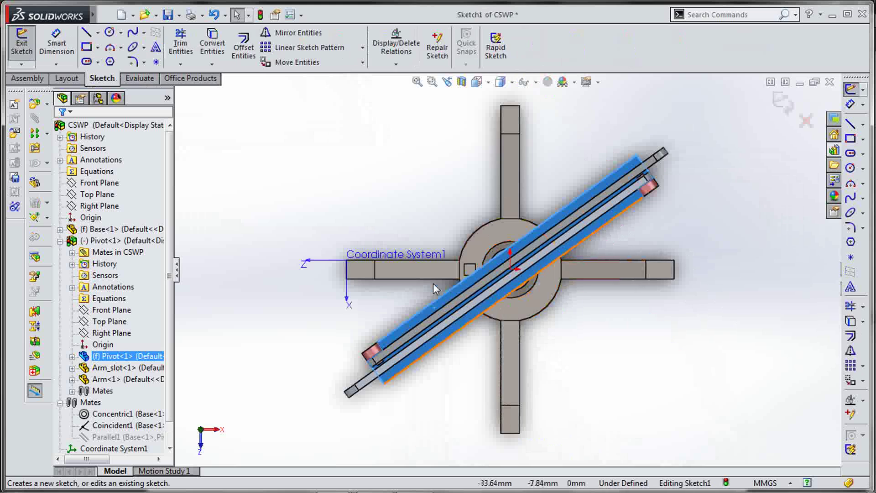
{"action": "scroll", "coordinate": [432, 284], "scroll_direction": "down", "scroll_amount": 4}
{"action": "key", "text": "s"}
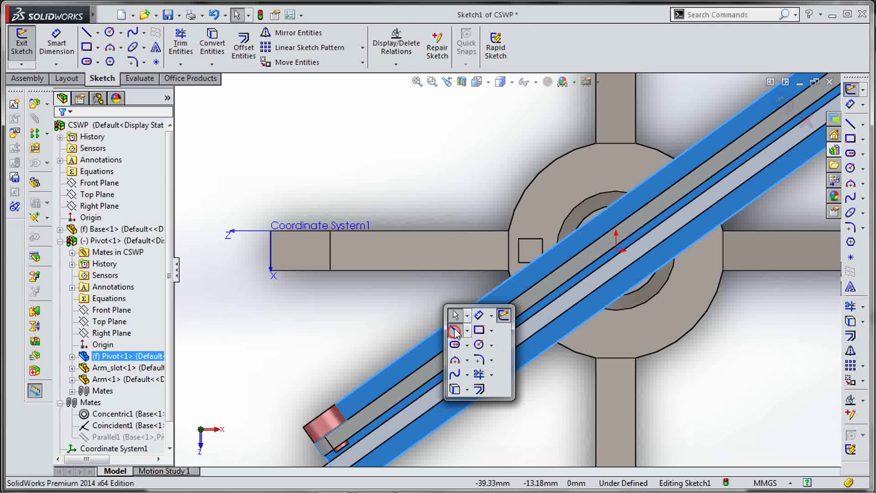
{"action": "left_click", "coordinate": [455, 331]}
{"action": "key", "text": "Escape"}
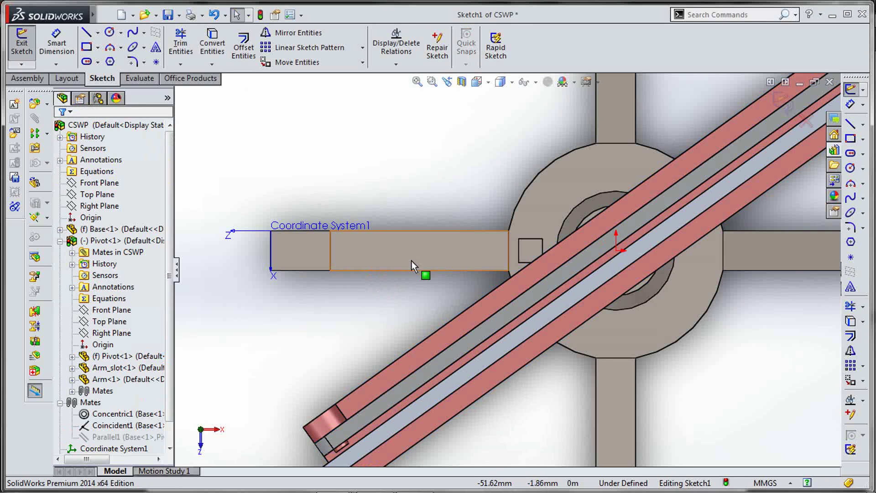
{"action": "left_click", "coordinate": [411, 270]}
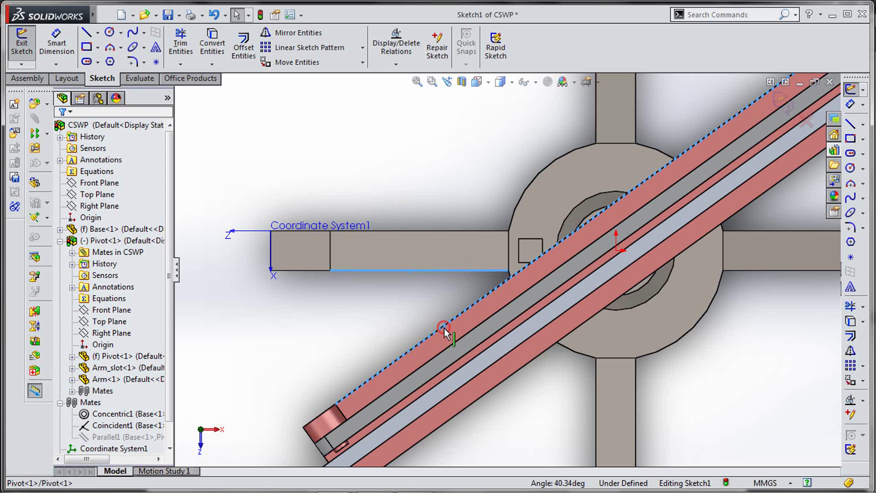
{"action": "left_click", "coordinate": [219, 57]}
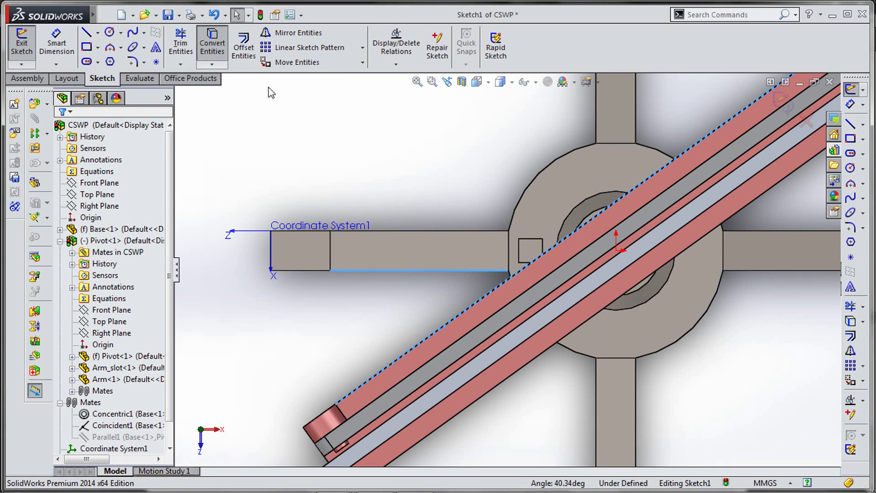
Dimension the angle between the two converted edge lines and exit the sketch, discarding its changes
{"action": "key", "text": "s"}
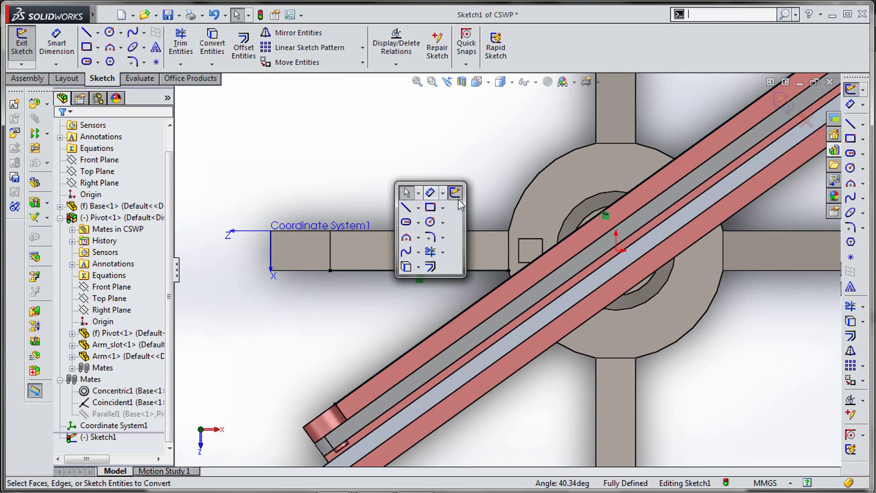
{"action": "left_click", "coordinate": [430, 193]}
{"action": "left_click", "coordinate": [420, 271]}
{"action": "left_click", "coordinate": [433, 332]}
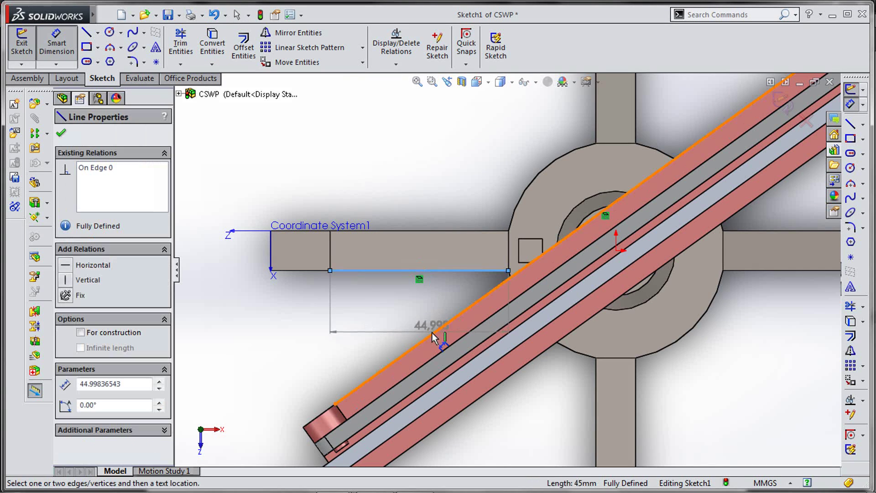
{"action": "left_click", "coordinate": [327, 318]}
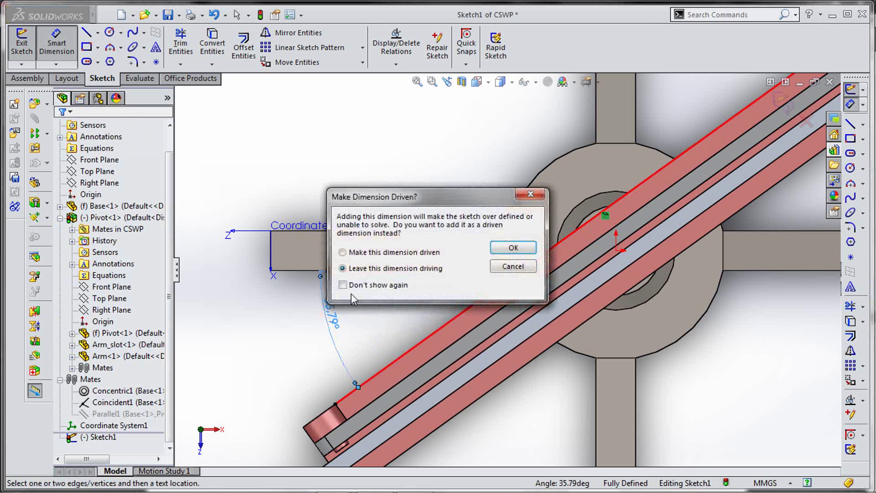
{"action": "left_click", "coordinate": [507, 248]}
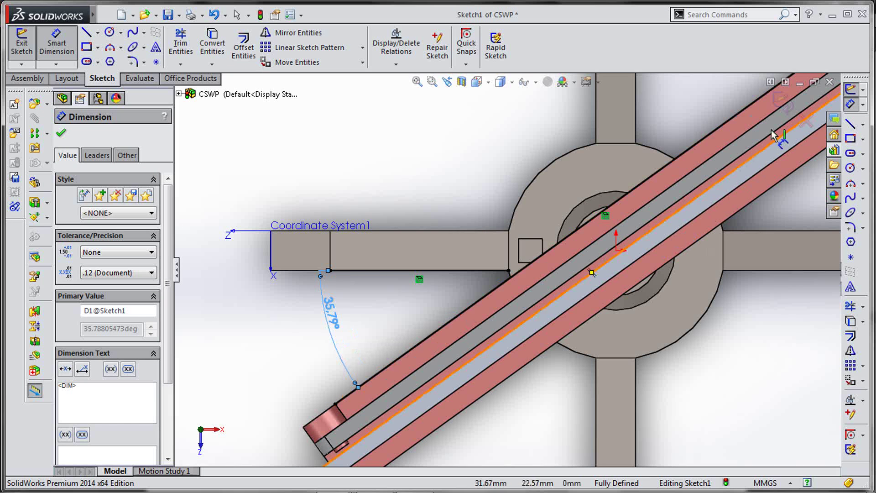
{"action": "left_click", "coordinate": [807, 122]}
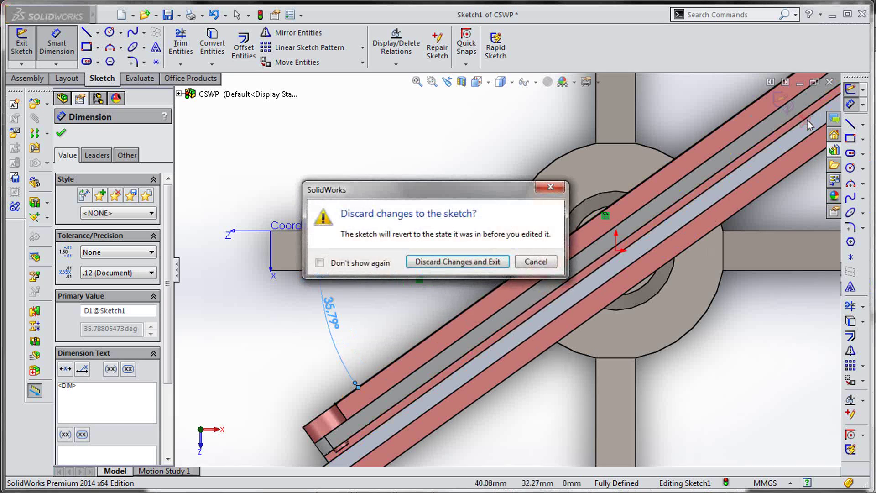
{"action": "left_click", "coordinate": [504, 263]}
Switch to Adobe Reader and compare question 6's figures with the model, and read the next question about adding the bracket and its mates
{"action": "scroll", "coordinate": [532, 317], "scroll_direction": "up", "scroll_amount": 1}
{"action": "mouse_move", "coordinate": [508, 263]}
{"action": "middle_mouse_down"}
{"action": "mouse_move", "coordinate": [519, 235]}
{"action": "mouse_move", "coordinate": [540, 273]}
{"action": "mouse_move", "coordinate": [550, 270]}
{"action": "mouse_move", "coordinate": [546, 286]}
{"action": "mouse_move", "coordinate": [532, 313]}
{"action": "mouse_move", "coordinate": [533, 258]}
{"action": "mouse_move", "coordinate": [545, 258]}
{"action": "mouse_move", "coordinate": [505, 262]}
{"action": "mouse_move", "coordinate": [487, 309]}
{"action": "middle_mouse_up"}
{"action": "scroll", "coordinate": [533, 299], "scroll_direction": "down", "scroll_amount": 3}
{"action": "scroll", "coordinate": [502, 305], "scroll_direction": "down", "scroll_amount": 3}
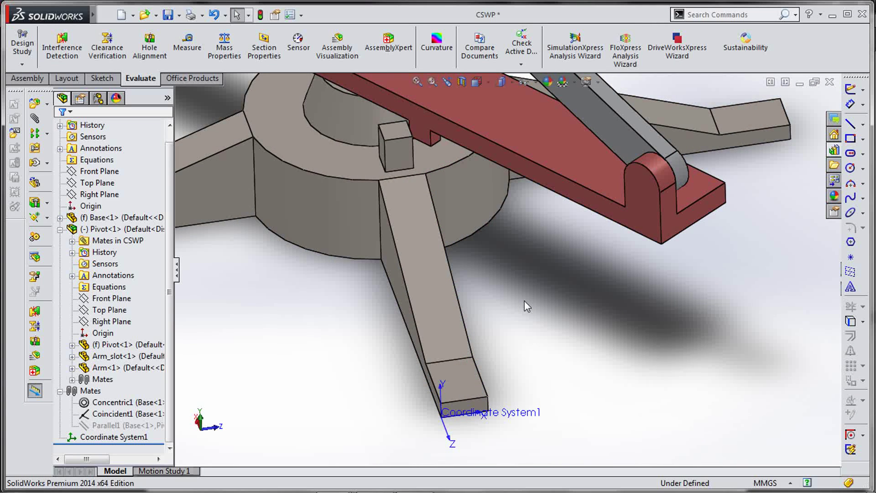
{"action": "scroll", "coordinate": [524, 300], "scroll_direction": "down", "scroll_amount": 2}
{"action": "key", "text": "alt+Tab"}
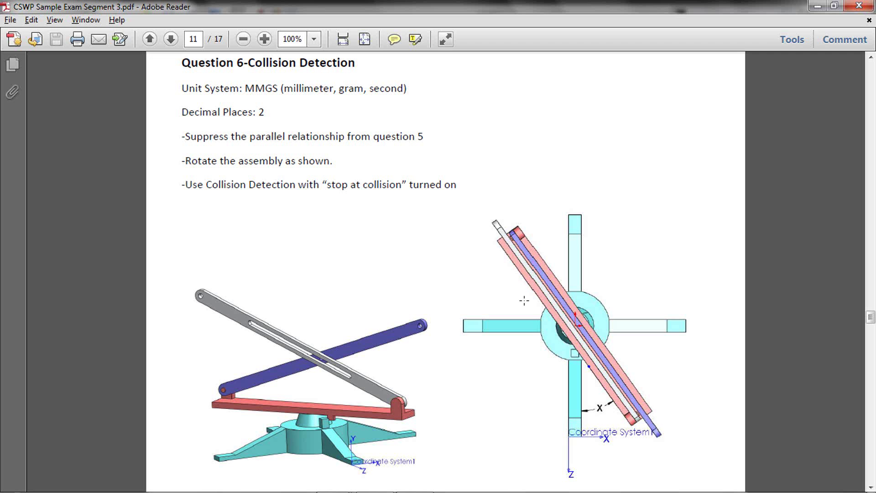
{"action": "scroll", "coordinate": [409, 269], "scroll_direction": "down", "scroll_amount": 3}
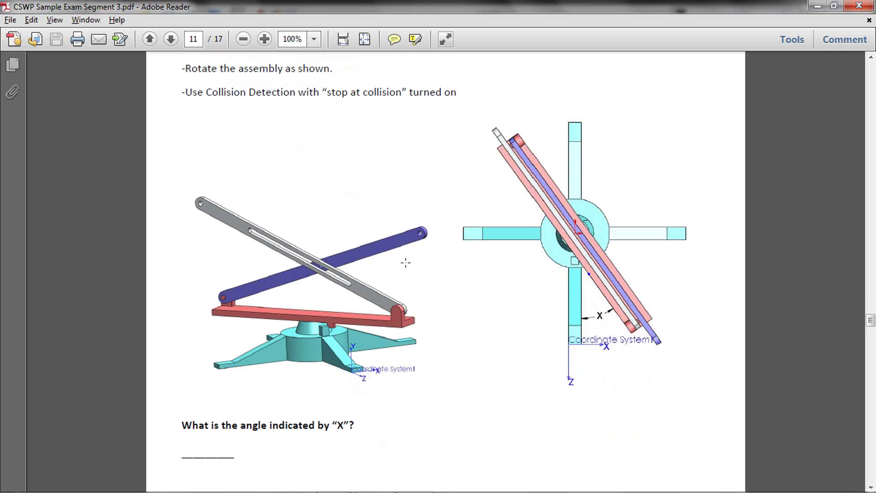
{"action": "scroll", "coordinate": [409, 268], "scroll_direction": "up", "scroll_amount": 4}
{"action": "scroll", "coordinate": [408, 269], "scroll_direction": "down", "scroll_amount": 12}
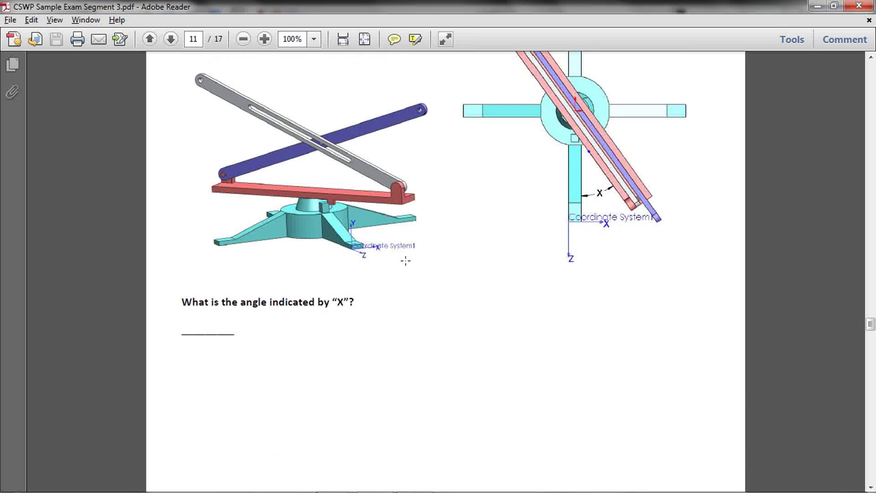
{"action": "scroll", "coordinate": [406, 263], "scroll_direction": "down", "scroll_amount": 5}
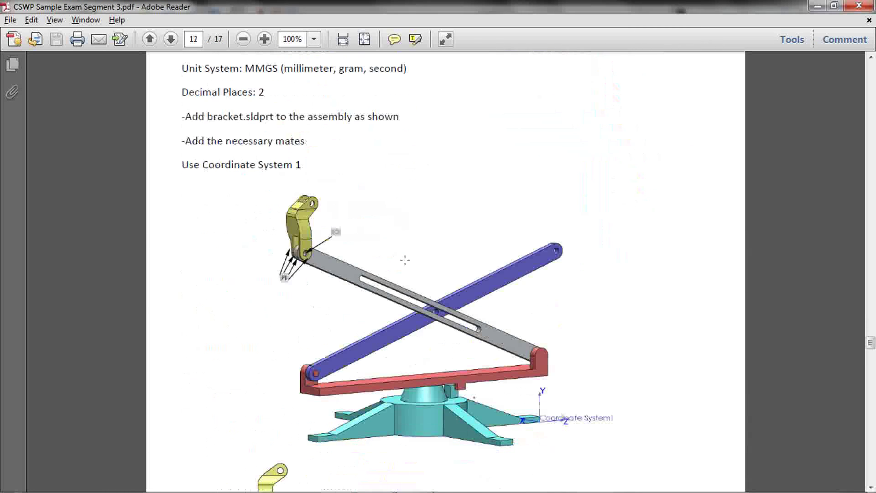
{"action": "scroll", "coordinate": [405, 258], "scroll_direction": "up", "scroll_amount": 3}
{"action": "scroll", "coordinate": [220, 214], "scroll_direction": "down", "scroll_amount": 10}
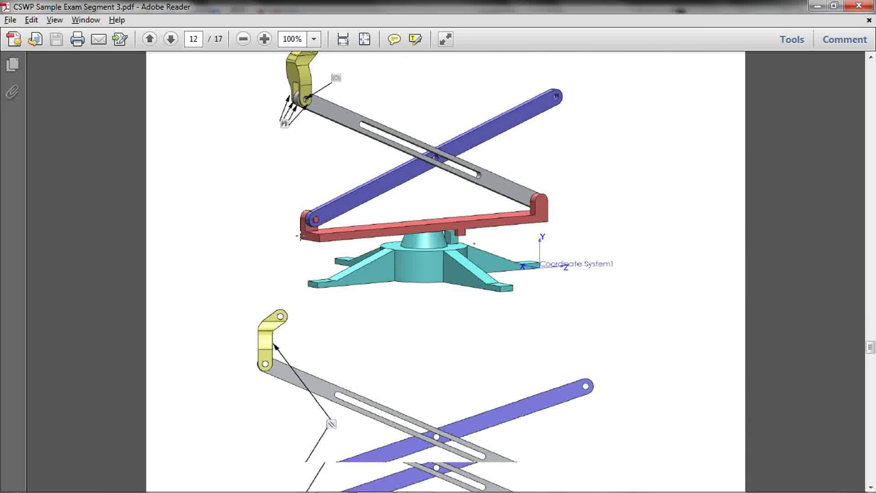
{"action": "scroll", "coordinate": [300, 237], "scroll_direction": "up", "scroll_amount": 4}
{"action": "scroll", "coordinate": [300, 235], "scroll_direction": "down", "scroll_amount": 10}
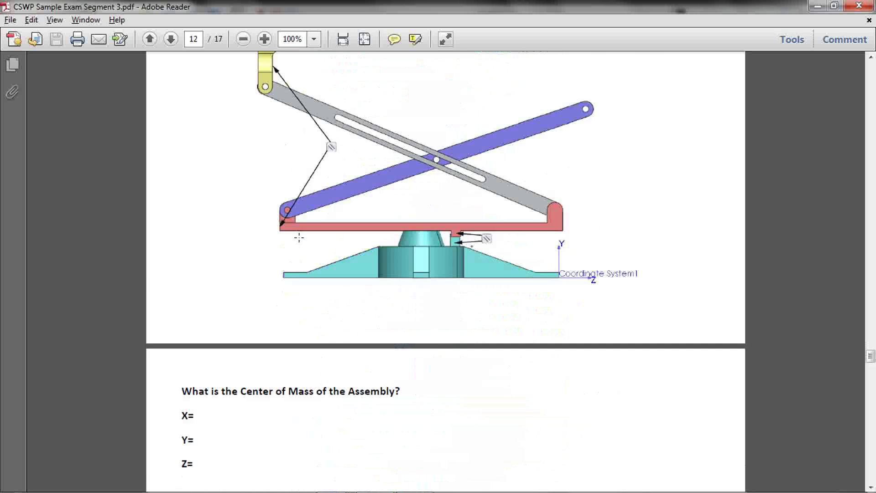
Switch back to SolidWorks and unsuppress the parallel mate between the base and the pivot
{"action": "key", "text": "alt+Tab"}
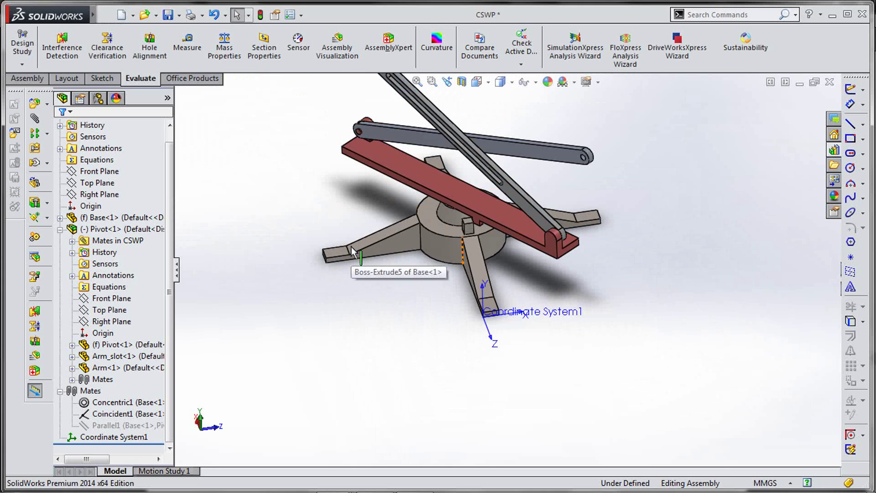
{"action": "middle_click_drag", "start_coordinate": [448, 261], "coordinate": [461, 214]}
{"action": "left_click", "coordinate": [154, 427]}
{"action": "left_click", "coordinate": [186, 393]}
{"action": "left_click", "coordinate": [275, 342]}
{"action": "left_click", "coordinate": [60, 391]}
Insert the Bracket part from the CSWP Sample Exam folder and place it just above the slotted arm's free upper end
{"action": "scroll", "coordinate": [287, 312], "scroll_direction": "up", "scroll_amount": 1}
{"action": "scroll", "coordinate": [293, 311], "scroll_direction": "up", "scroll_amount": 4}
{"action": "scroll", "coordinate": [339, 262], "scroll_direction": "down", "scroll_amount": 2}
{"action": "scroll", "coordinate": [516, 221], "scroll_direction": "up", "scroll_amount": 2}
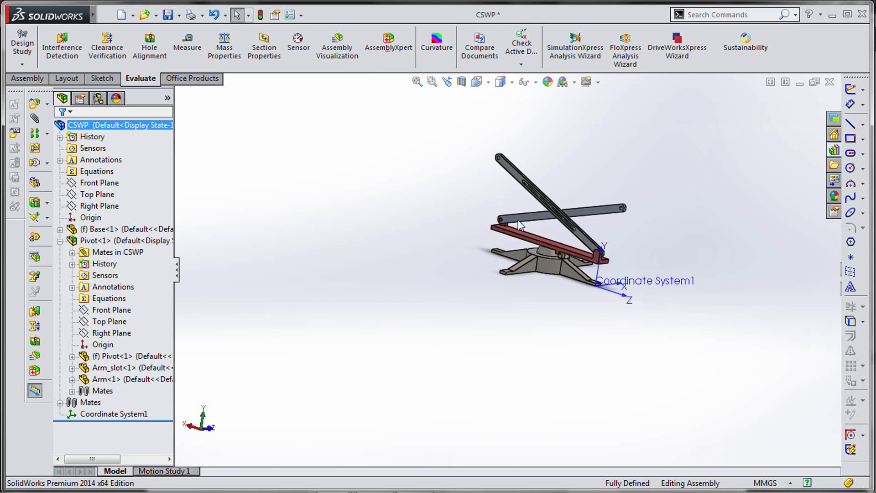
{"action": "scroll", "coordinate": [522, 256], "scroll_direction": "down", "scroll_amount": 4}
{"action": "middle_click_drag", "start_coordinate": [399, 232], "coordinate": [347, 212]}
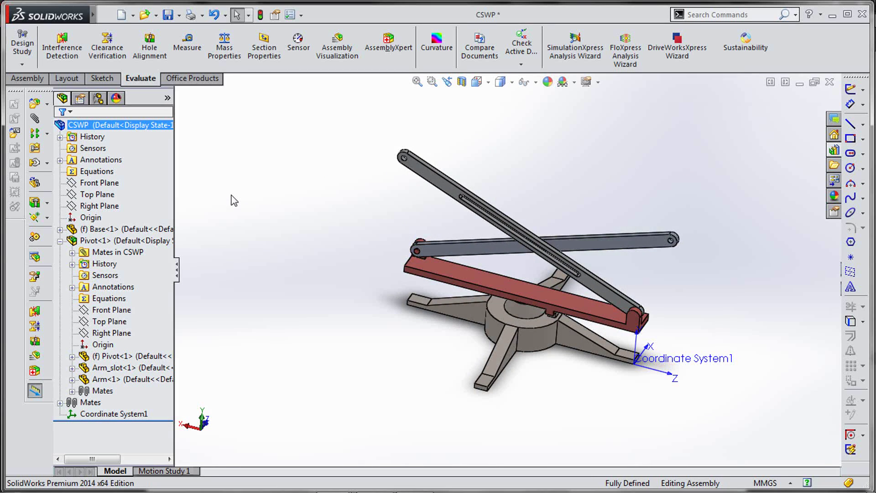
{"action": "key", "text": "s"}
{"action": "left_click", "coordinate": [249, 204]}
{"action": "left_click", "coordinate": [130, 366]}
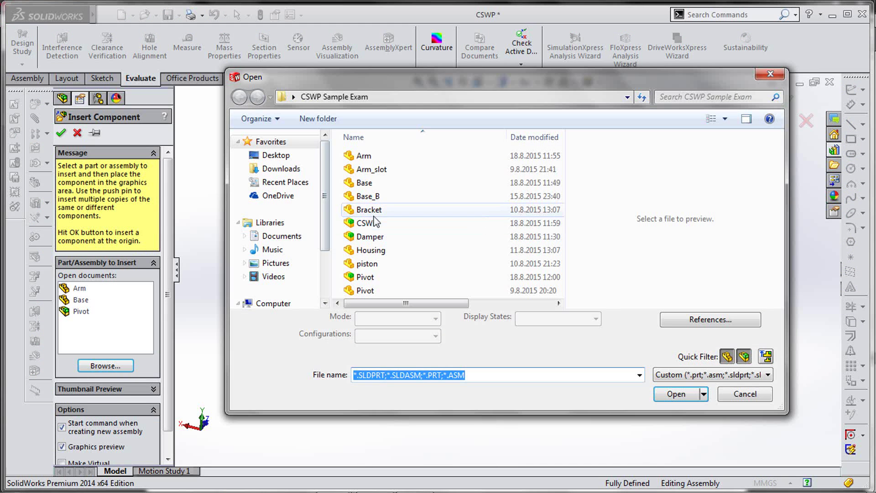
{"action": "left_click", "coordinate": [369, 211]}
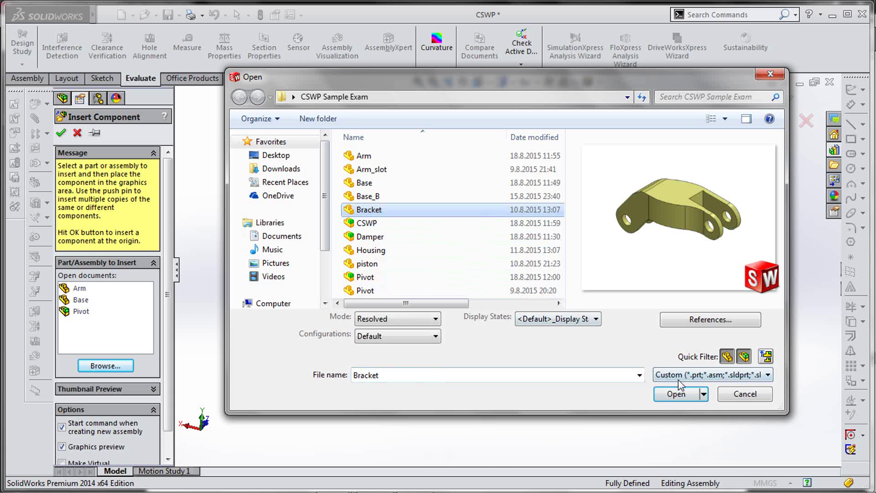
{"action": "left_click", "coordinate": [692, 395]}
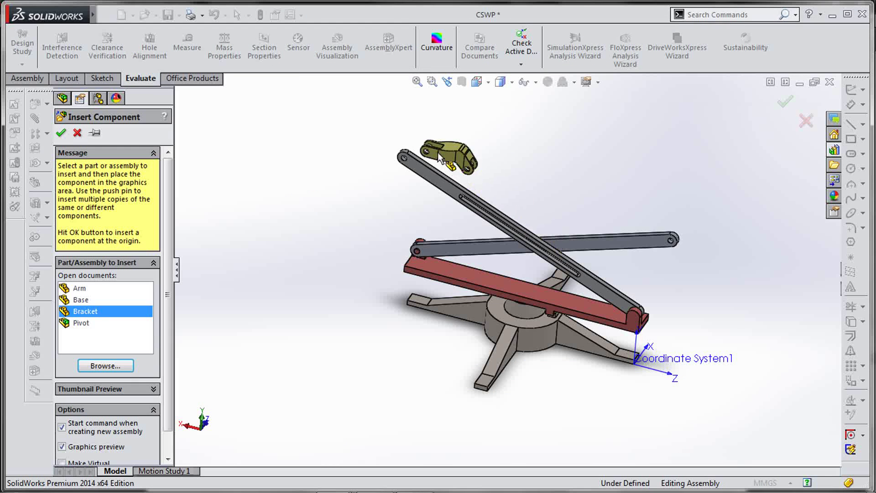
{"action": "left_click", "coordinate": [427, 153]}
{"action": "scroll", "coordinate": [409, 146], "scroll_direction": "down", "scroll_amount": 4}
{"action": "scroll", "coordinate": [407, 143], "scroll_direction": "down", "scroll_amount": 6}
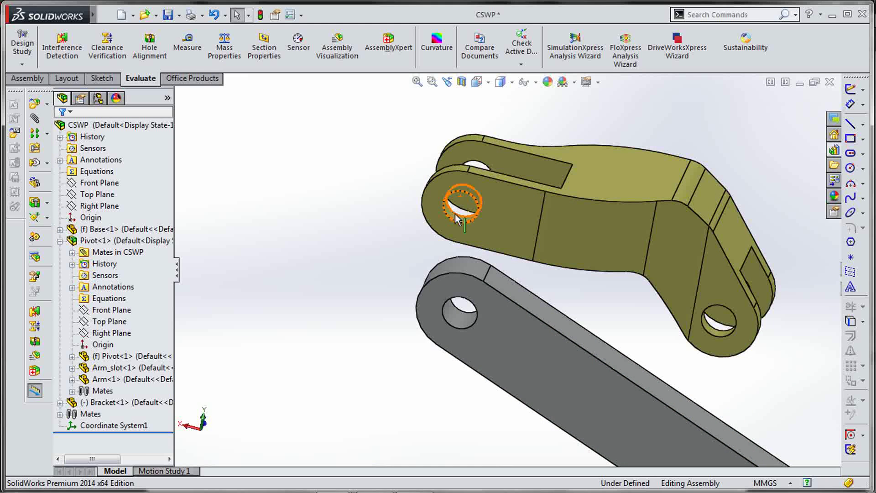
Mate the bracket's lower hole concentric with the slotted arm's free end hole and swing the bracket up around that axis
{"action": "left_click", "coordinate": [456, 219]}
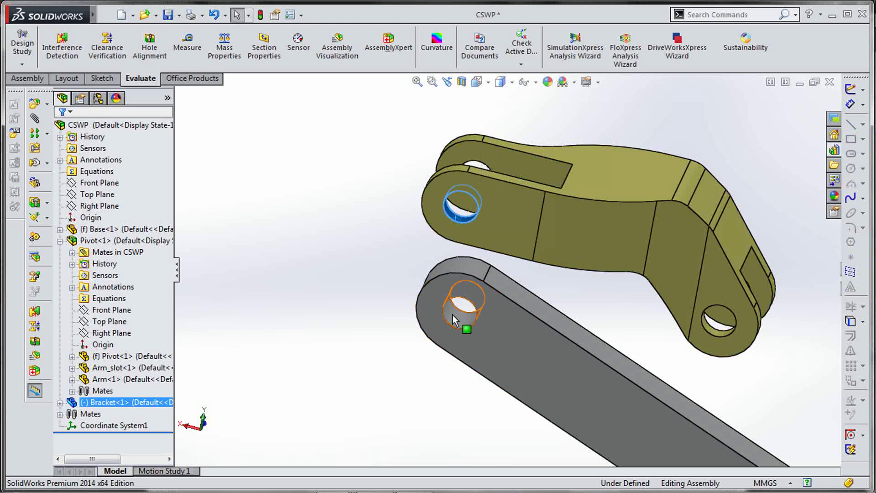
{"action": "left_click", "coordinate": [452, 314], "text": "ctrl"}
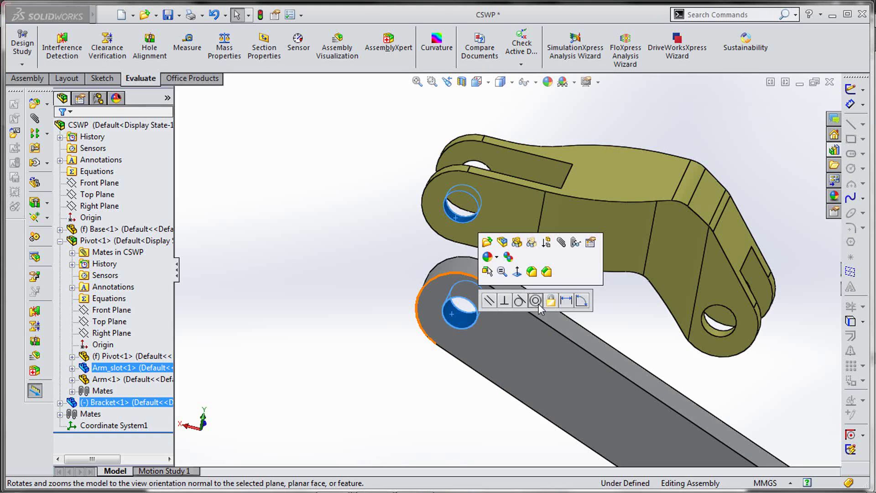
{"action": "left_click", "coordinate": [538, 303]}
{"action": "left_click_drag", "start_coordinate": [609, 318], "coordinate": [540, 196]}
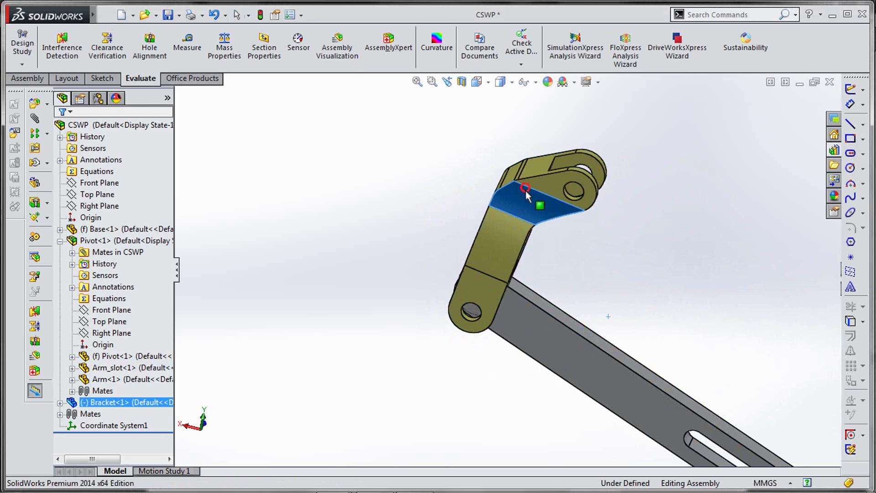
Add a parallel mate between the bracket's flat face and the pivot's end face beside the plain arm
{"action": "middle_click_drag", "start_coordinate": [555, 261], "coordinate": [499, 211]}
{"action": "left_click", "coordinate": [552, 254]}
{"action": "scroll", "coordinate": [518, 374], "scroll_direction": "up", "scroll_amount": 9}
{"action": "scroll", "coordinate": [508, 398], "scroll_direction": "down", "scroll_amount": 3}
{"action": "middle_click_drag", "start_coordinate": [532, 384], "coordinate": [577, 369]}
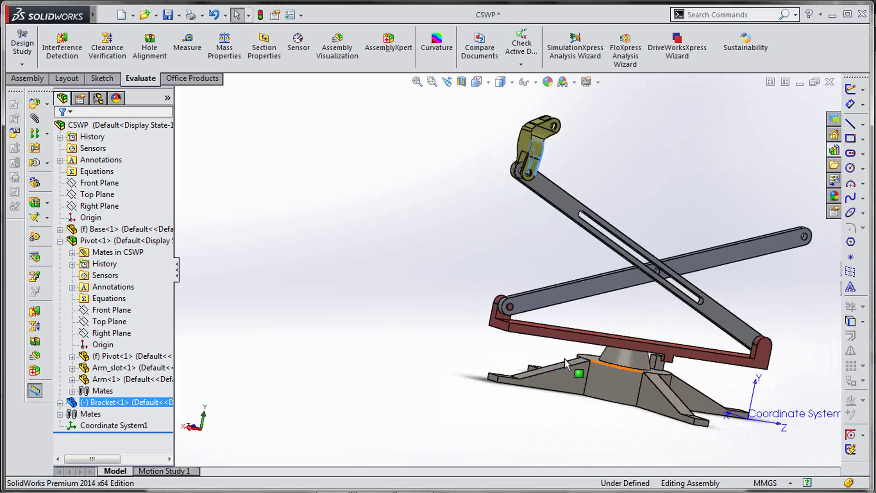
{"action": "left_click", "coordinate": [504, 331], "text": "ctrl"}
{"action": "left_click", "coordinate": [559, 314]}
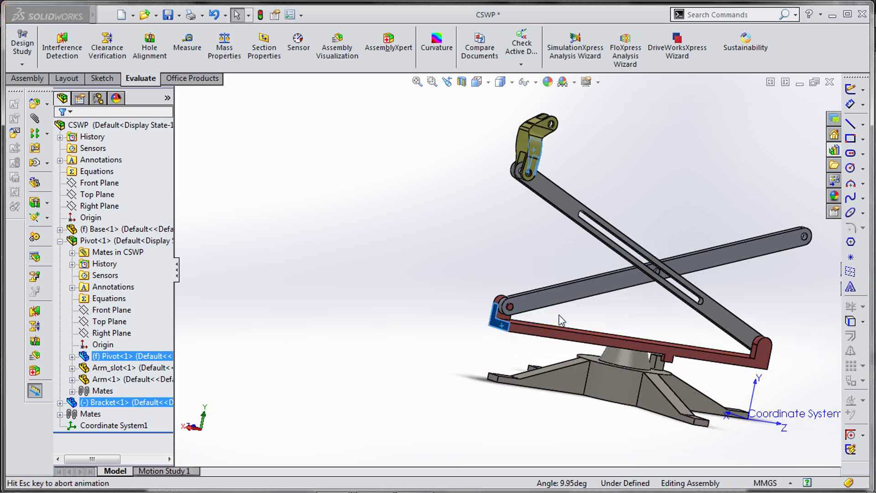
Slide the bracket sideways along its hole axis until it is clear of the slotted arm
{"action": "scroll", "coordinate": [522, 256], "scroll_direction": "up", "scroll_amount": 2}
{"action": "scroll", "coordinate": [525, 239], "scroll_direction": "down", "scroll_amount": 5}
{"action": "scroll", "coordinate": [528, 229], "scroll_direction": "down", "scroll_amount": 2}
{"action": "middle_click_drag", "start_coordinate": [527, 229], "coordinate": [517, 249]}
{"action": "left_click", "coordinate": [480, 164]}
{"action": "left_click_drag", "start_coordinate": [471, 161], "coordinate": [444, 159]}
{"action": "middle_click_drag", "start_coordinate": [450, 199], "coordinate": [382, 260]}
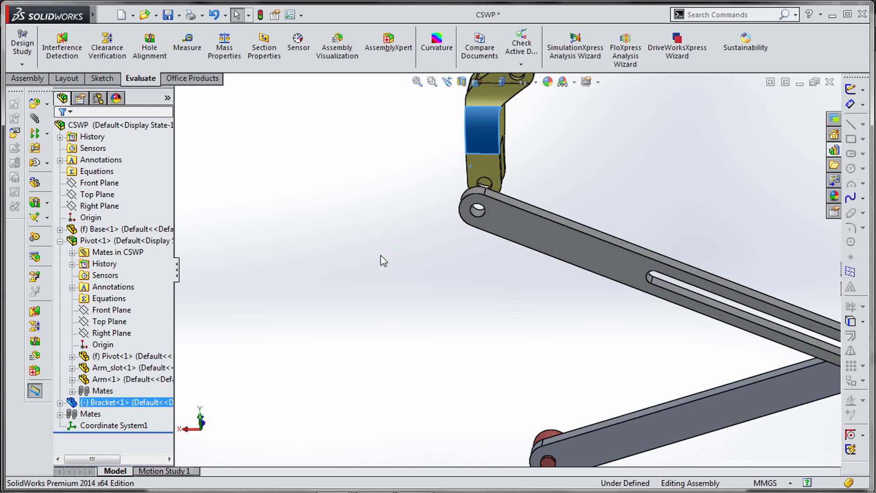
Start a Width mate with cleared selections and use the slotted arm's two opposite side faces as width references
{"action": "left_click", "coordinate": [396, 290]}
{"action": "left_click", "coordinate": [153, 237]}
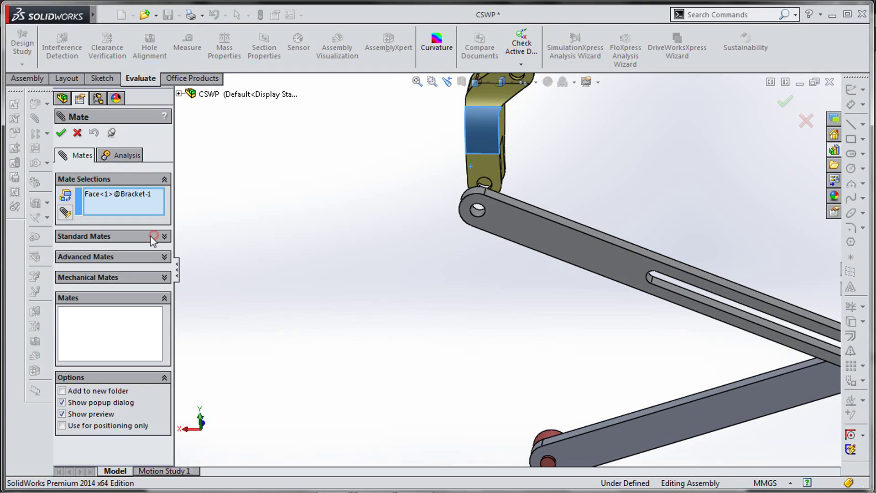
{"action": "left_click", "coordinate": [161, 258]}
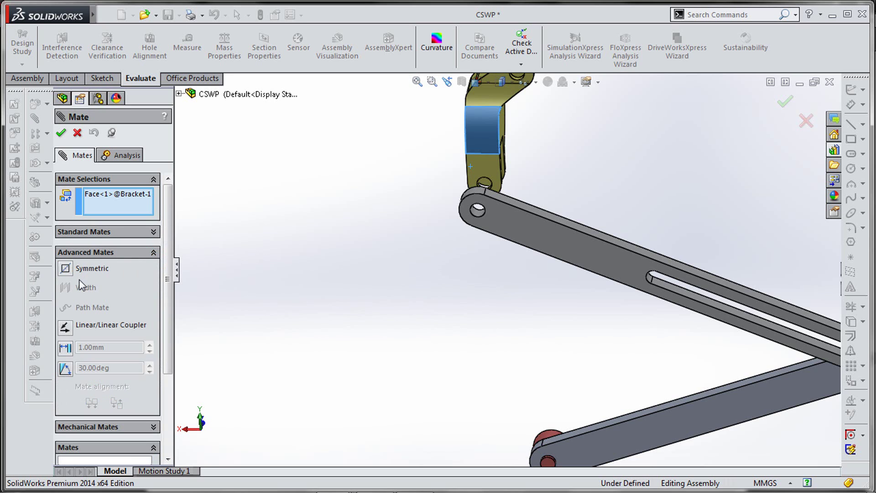
{"action": "right_click", "coordinate": [130, 207]}
{"action": "left_click", "coordinate": [153, 213]}
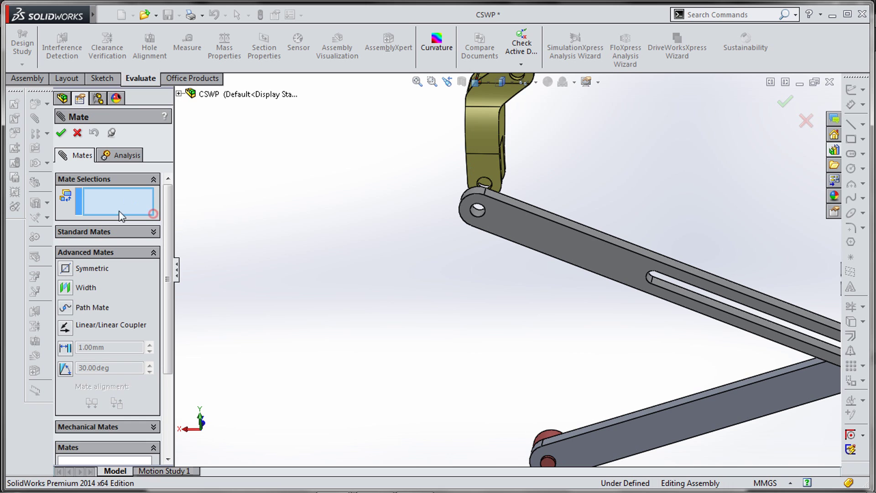
{"action": "left_click", "coordinate": [66, 288]}
{"action": "middle_click_drag", "start_coordinate": [486, 236], "coordinate": [505, 218]}
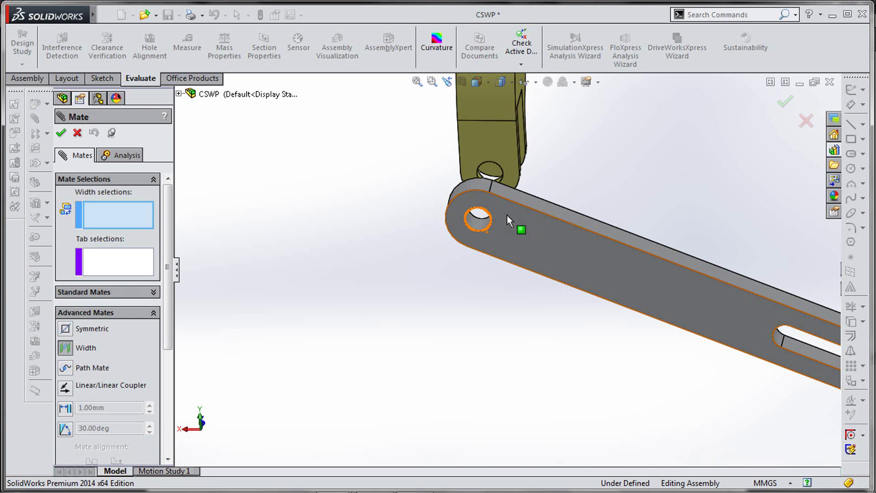
{"action": "right_click", "coordinate": [508, 215]}
{"action": "left_click", "coordinate": [495, 207]}
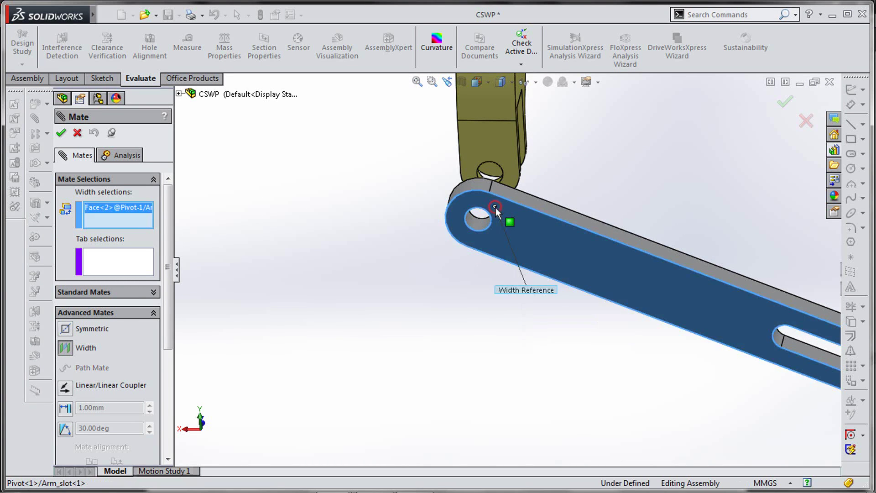
{"action": "right_click", "coordinate": [502, 210]}
{"action": "left_click", "coordinate": [519, 256]}
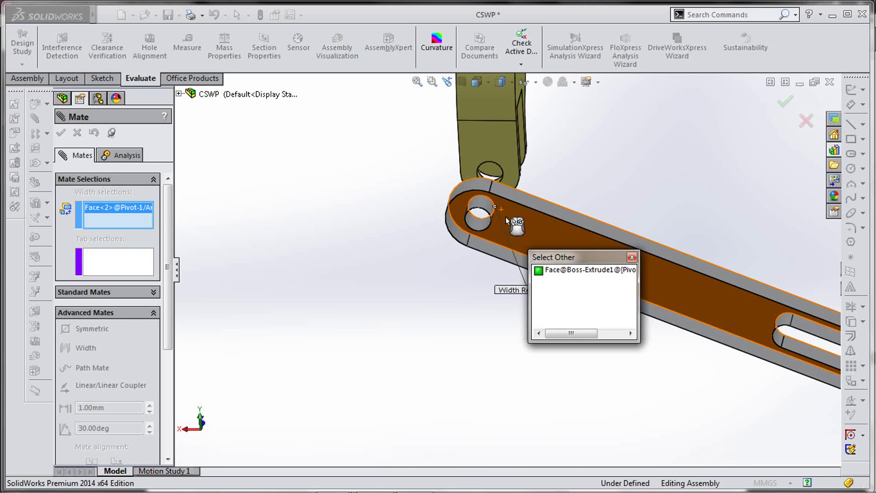
{"action": "left_click", "coordinate": [506, 217]}
Use the opposite side faces of the bracket's lower end as tab references and complete the Width mate
{"action": "left_click", "coordinate": [508, 158]}
{"action": "middle_click_drag", "start_coordinate": [508, 158], "coordinate": [520, 142]}
{"action": "right_click", "coordinate": [519, 142]}
{"action": "left_click", "coordinate": [533, 187]}
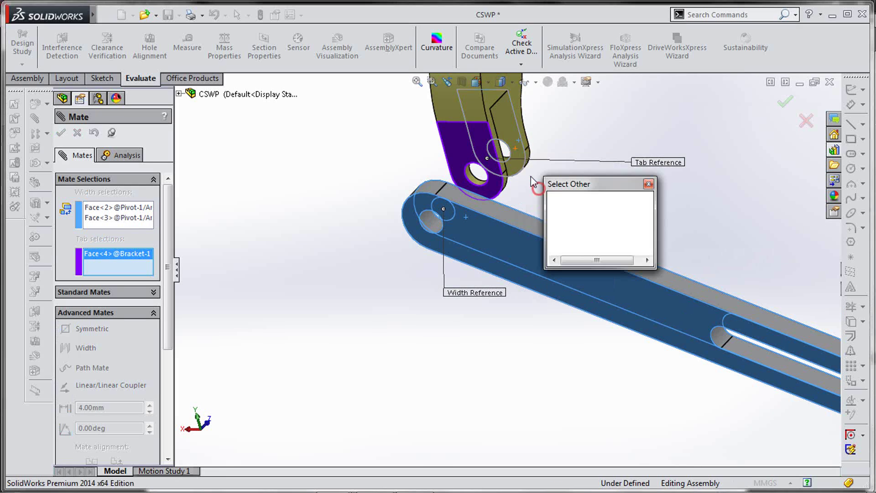
{"action": "left_click", "coordinate": [514, 139]}
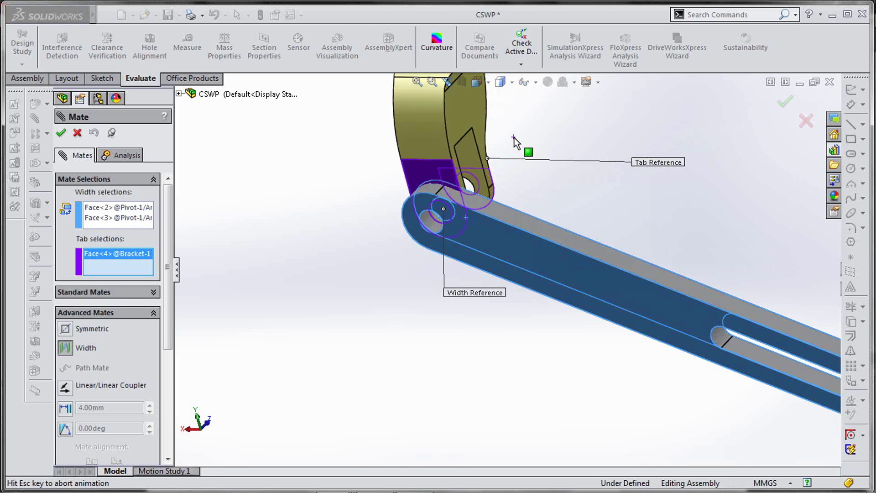
{"action": "scroll", "coordinate": [552, 255], "scroll_direction": "down", "scroll_amount": 5}
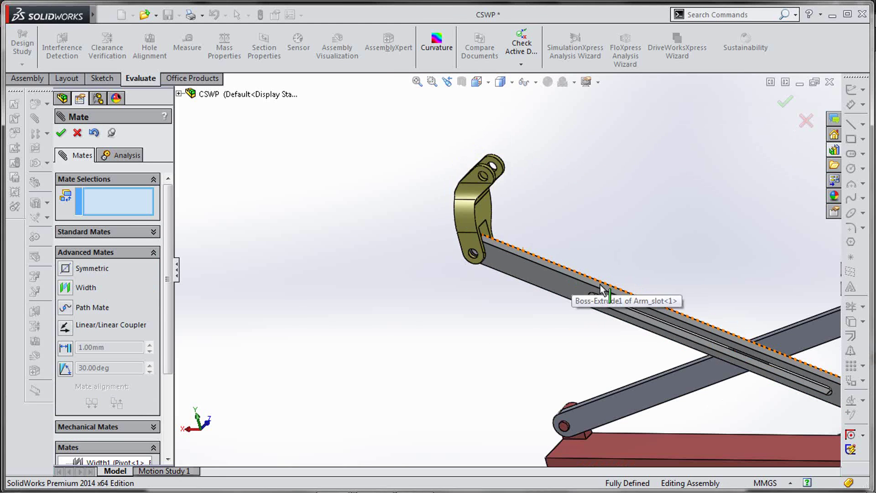
{"action": "left_click", "coordinate": [794, 105]}
Evaluate the assembly's mass properties relative to Coordinate System1, read the center of mass, and close the report
{"action": "scroll", "coordinate": [699, 266], "scroll_direction": "down", "scroll_amount": 3}
{"action": "middle_click_drag", "start_coordinate": [698, 266], "coordinate": [669, 340]}
{"action": "scroll", "coordinate": [652, 365], "scroll_direction": "up", "scroll_amount": 5}
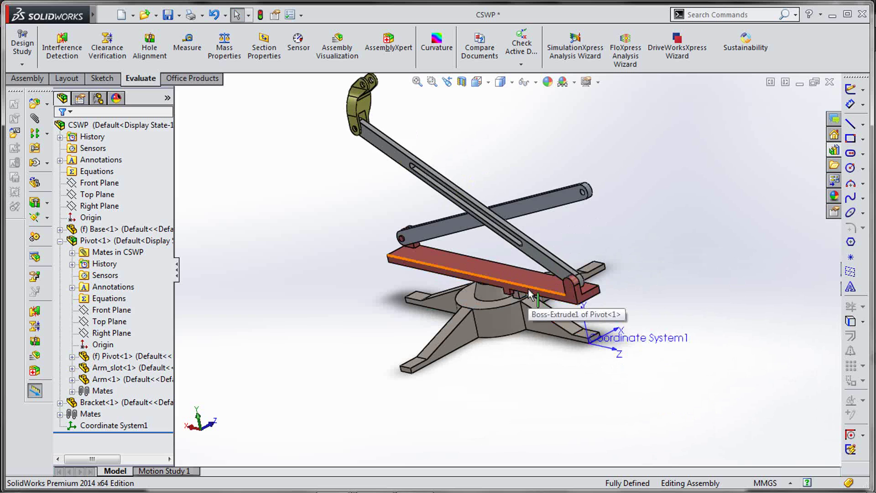
{"action": "left_click", "coordinate": [230, 53]}
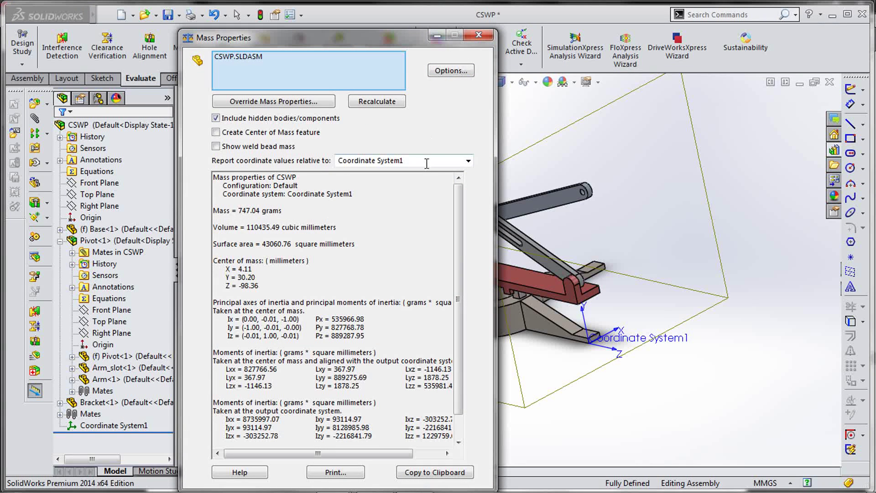
{"action": "left_click", "coordinate": [488, 37]}
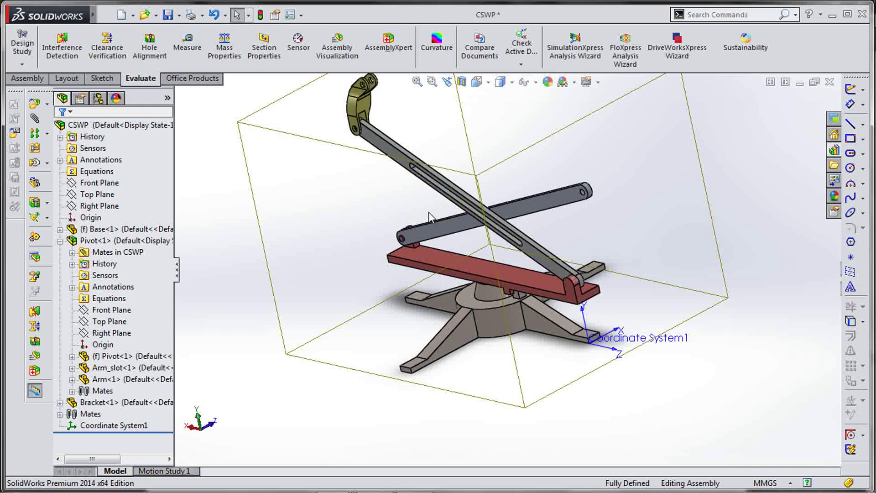
Switch to Adobe Reader and read Question 8 about adding the damper as a flexible sub-assembly, including its mate illustration
{"action": "key", "text": "alt+Tab"}
{"action": "scroll", "coordinate": [411, 247], "scroll_direction": "down", "scroll_amount": 15}
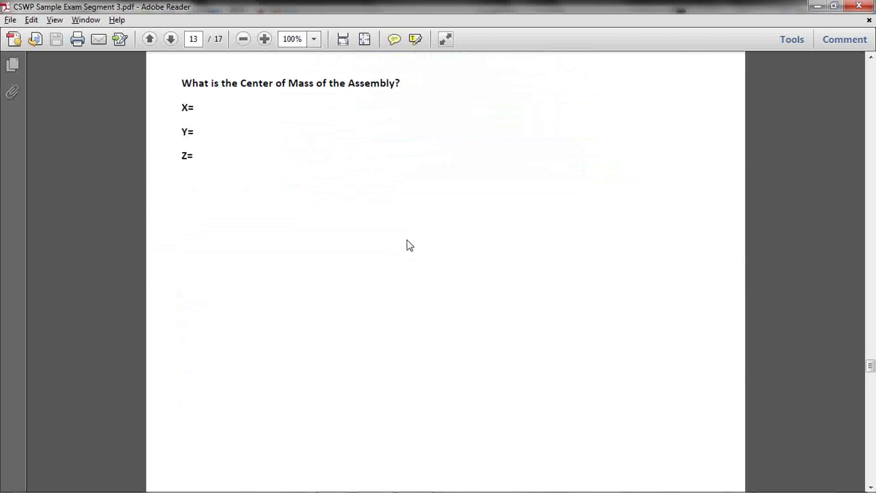
{"action": "scroll", "coordinate": [404, 237], "scroll_direction": "down", "scroll_amount": 10}
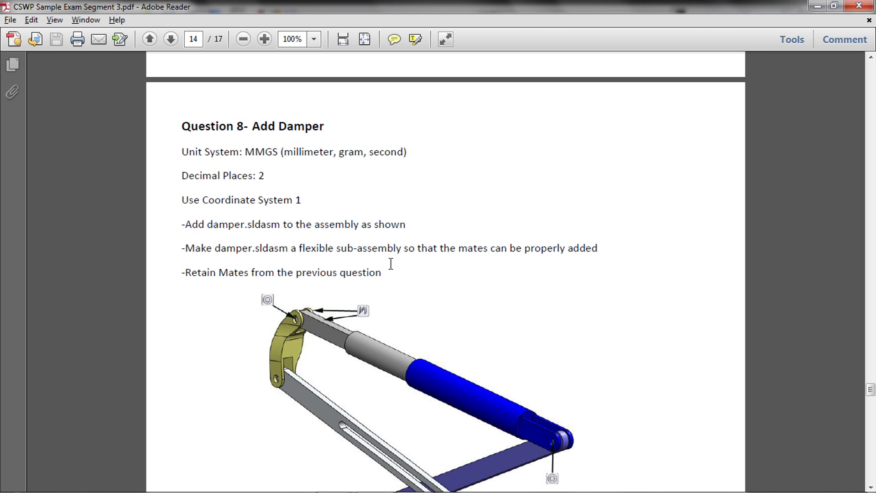
{"action": "scroll", "coordinate": [386, 273], "scroll_direction": "down", "scroll_amount": 5}
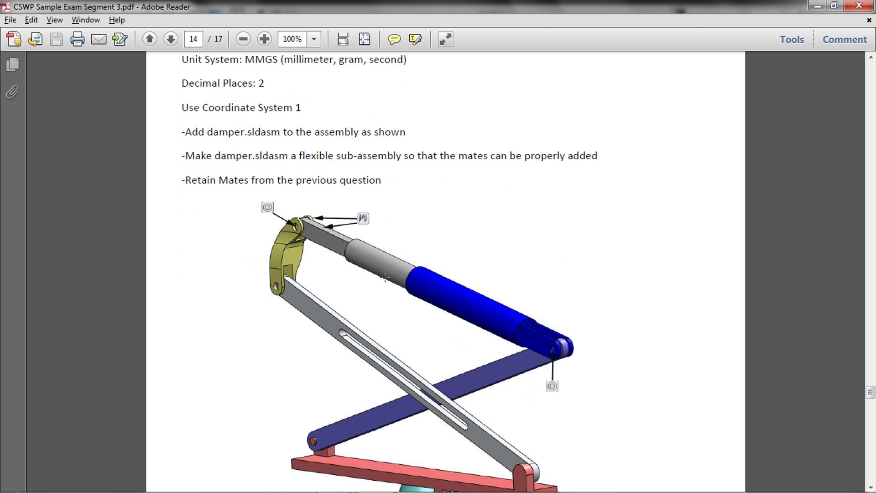
Switch back to SolidWorks, insert the Damper assembly from the CSWP Sample Exam folder, and place it above the crossed arms
{"action": "key", "text": "alt+Tab"}
{"action": "scroll", "coordinate": [383, 278], "scroll_direction": "up", "scroll_amount": 3}
{"action": "middle_click_drag", "start_coordinate": [383, 277], "coordinate": [525, 229]}
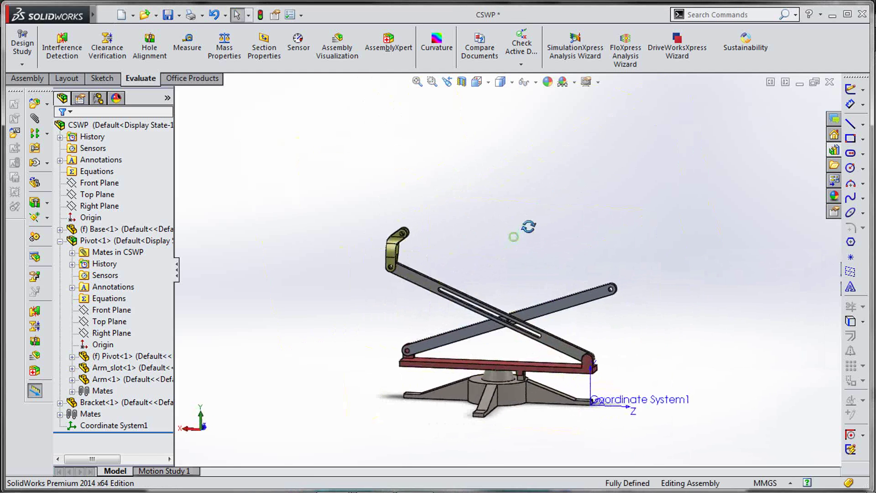
{"action": "scroll", "coordinate": [523, 236], "scroll_direction": "down", "scroll_amount": 3}
{"action": "left_click", "coordinate": [525, 163]}
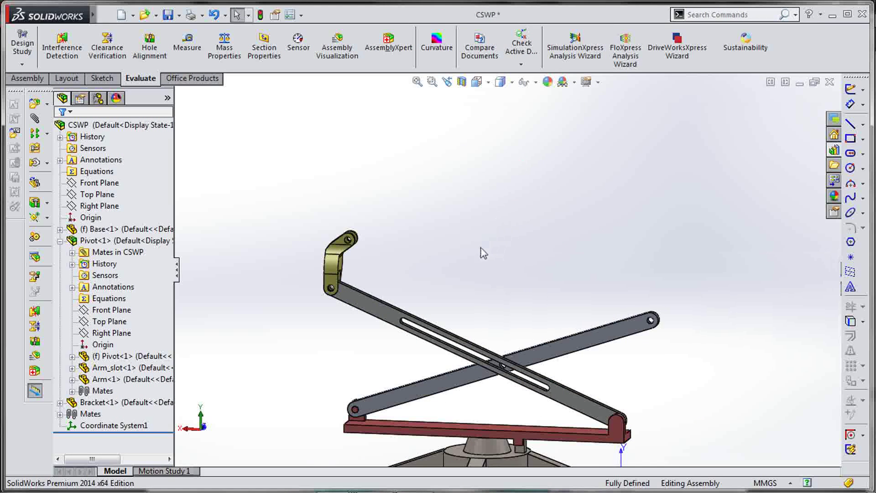
{"action": "key", "text": "s"}
{"action": "left_click", "coordinate": [514, 259]}
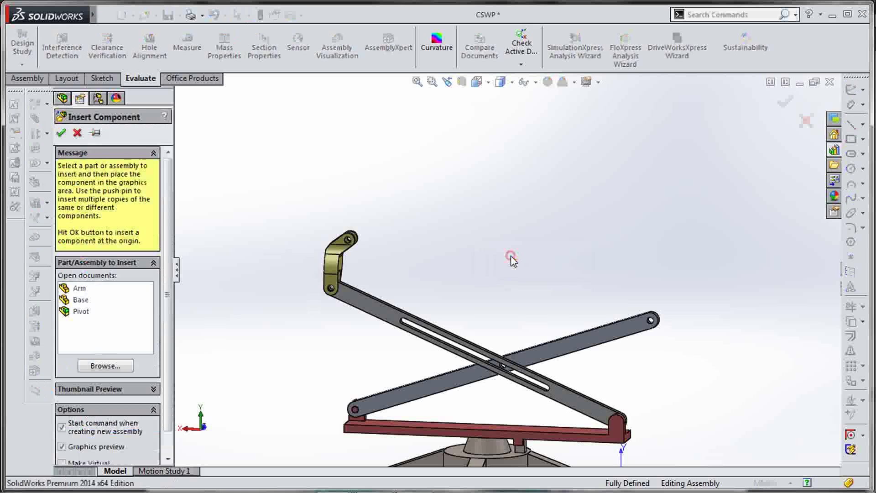
{"action": "left_click", "coordinate": [122, 366]}
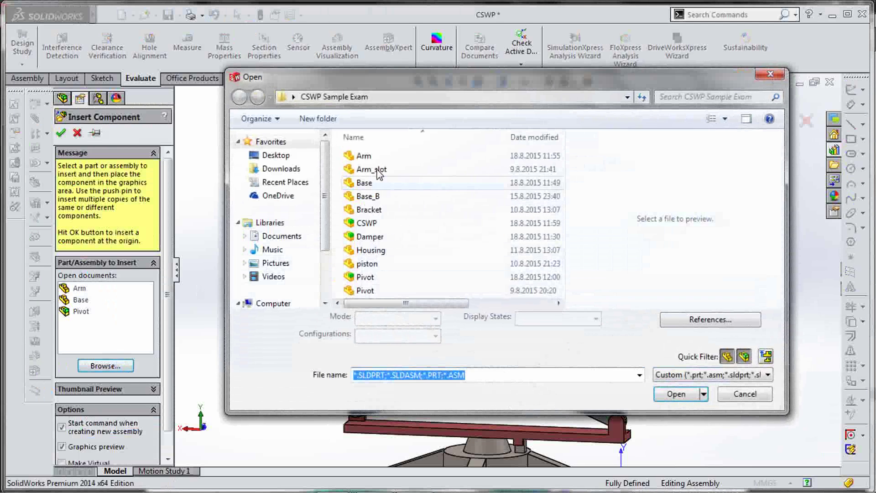
{"action": "left_click", "coordinate": [373, 237]}
{"action": "left_click", "coordinate": [671, 396]}
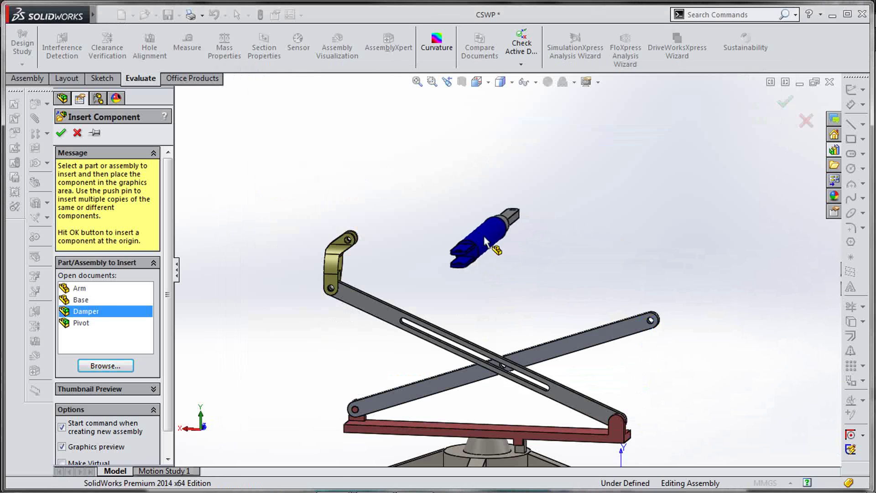
{"action": "left_click", "coordinate": [480, 234]}
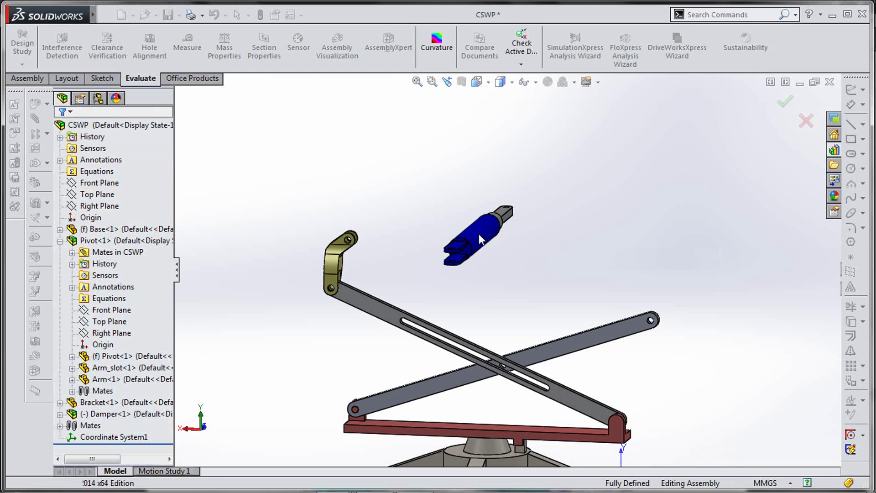
Inspect the inserted Damper from several angles and look through its entry in the component tree
{"action": "scroll", "coordinate": [477, 235], "scroll_direction": "down", "scroll_amount": 1}
{"action": "middle_click_drag", "start_coordinate": [475, 238], "coordinate": [476, 337]}
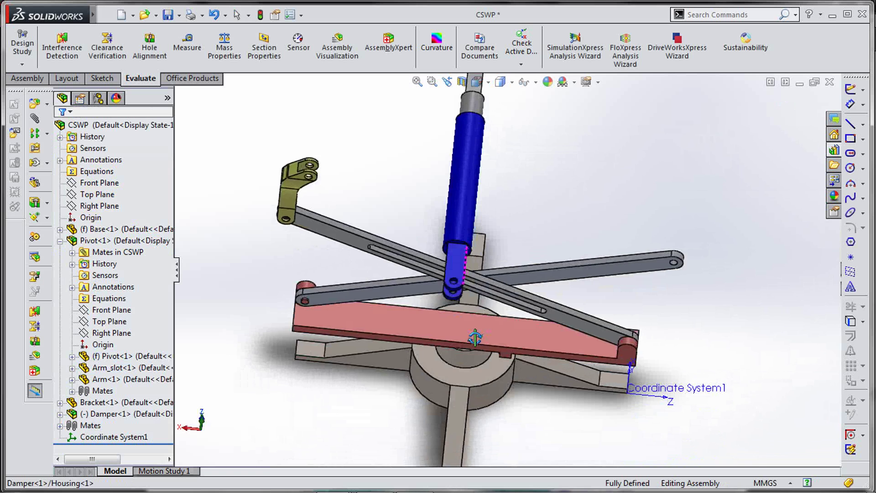
{"action": "scroll", "coordinate": [476, 296], "scroll_direction": "up", "scroll_amount": 2}
{"action": "left_click_drag", "start_coordinate": [476, 296], "coordinate": [493, 225]}
{"action": "scroll", "coordinate": [538, 182], "scroll_direction": "up", "scroll_amount": 2}
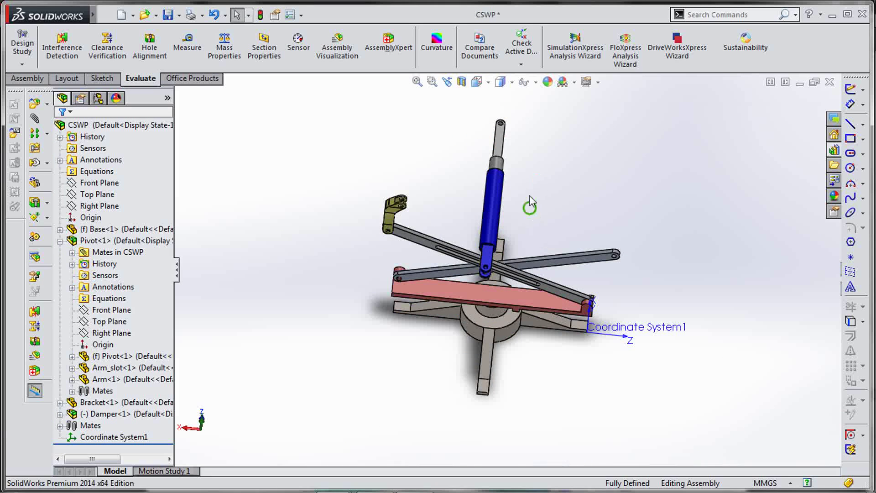
{"action": "scroll", "coordinate": [528, 179], "scroll_direction": "down", "scroll_amount": 1}
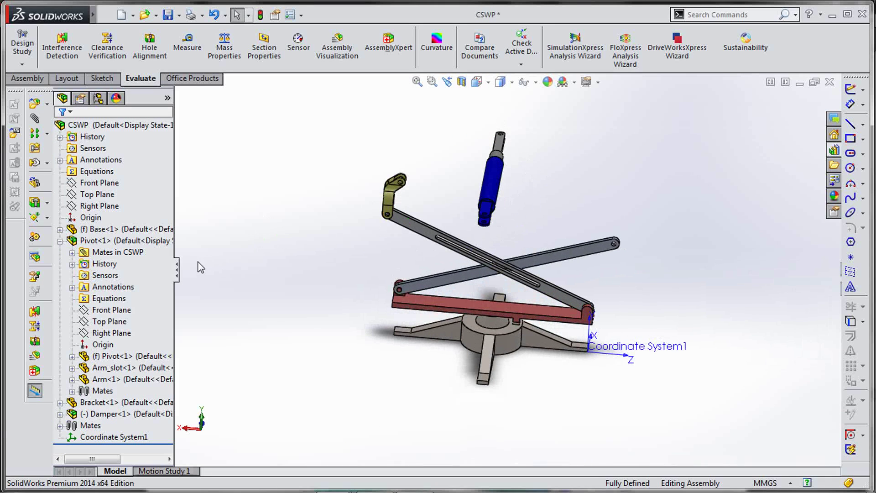
{"action": "left_click", "coordinate": [60, 414]}
{"action": "left_click", "coordinate": [107, 380]}
{"action": "left_click", "coordinate": [60, 310]}
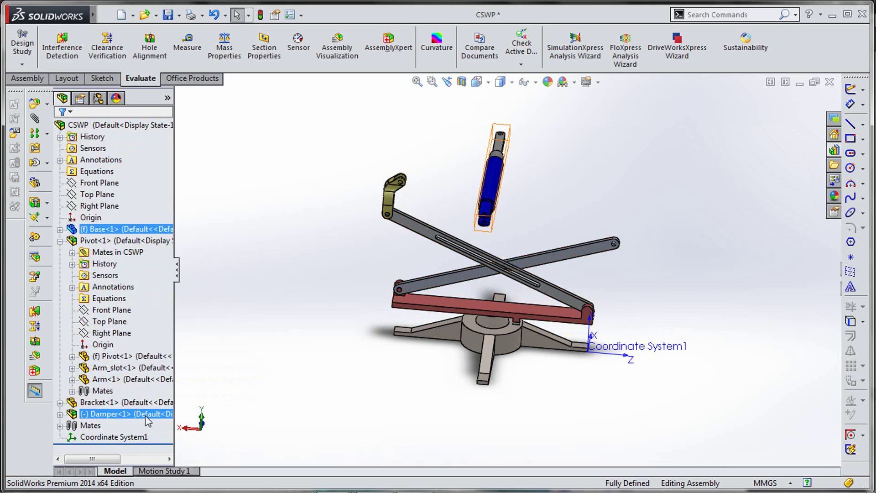
{"action": "left_click", "coordinate": [145, 420]}
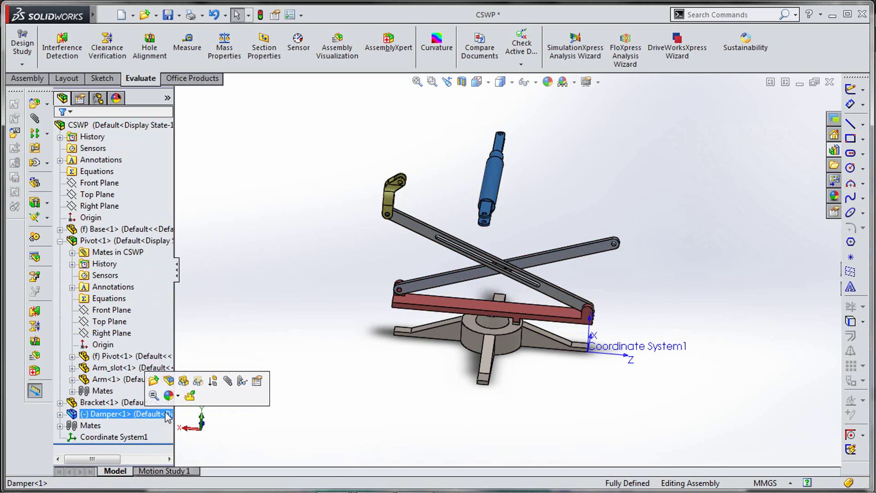
{"action": "left_click", "coordinate": [254, 383]}
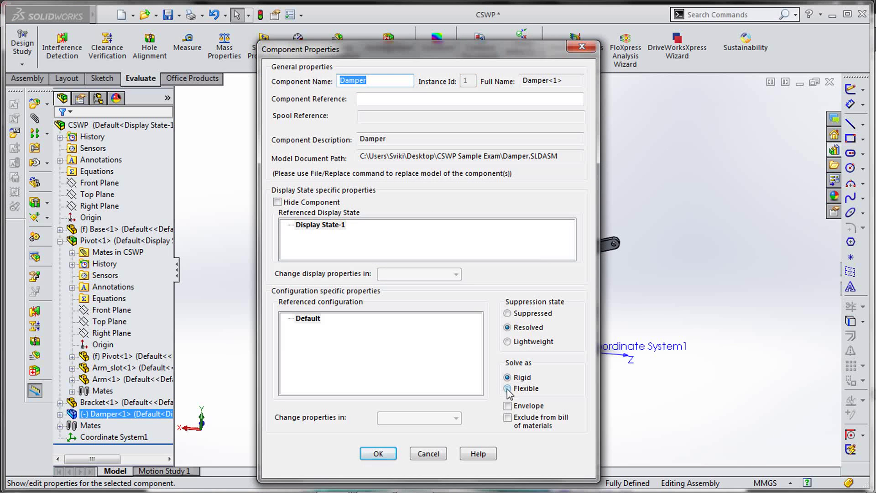
{"action": "left_click", "coordinate": [442, 454]}
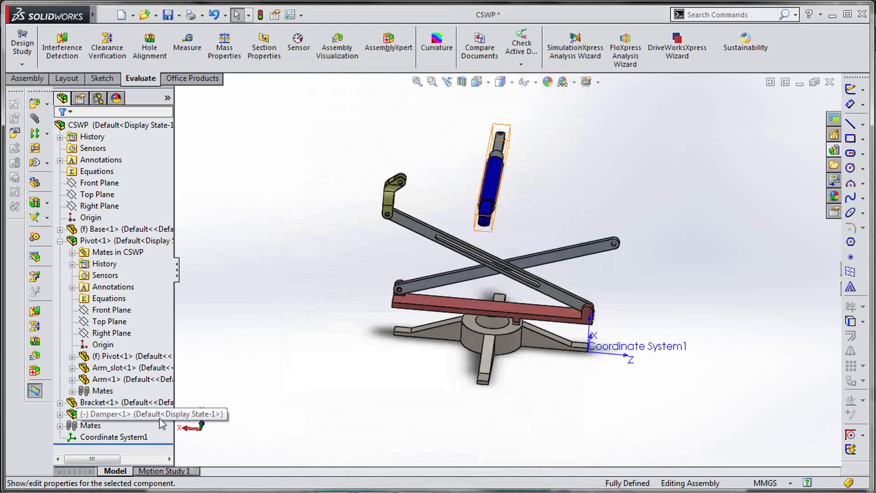
Set the Damper sub-assembly to solve as flexible and collapse the Pivot entry in the component tree
{"action": "left_click", "coordinate": [166, 423]}
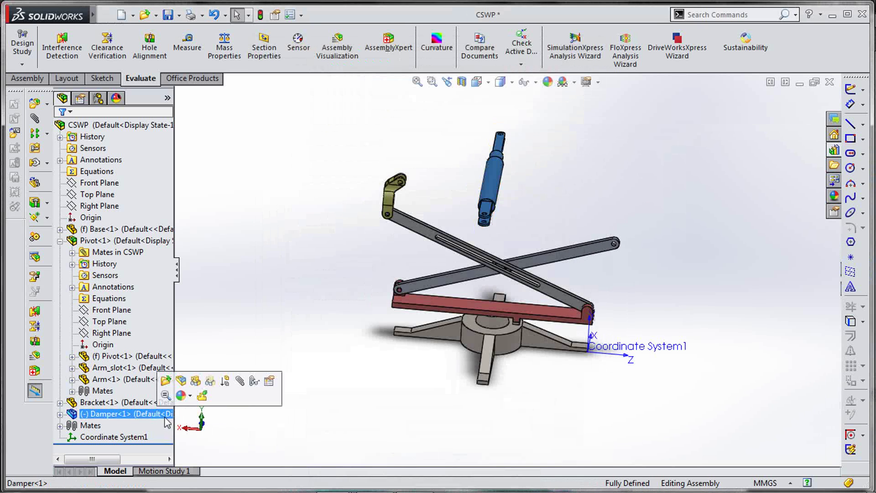
{"action": "left_click", "coordinate": [203, 397]}
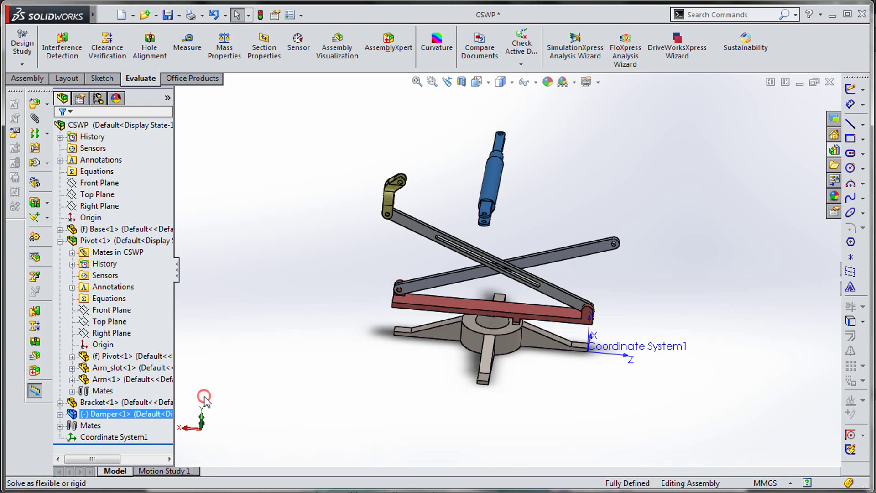
{"action": "left_click", "coordinate": [95, 404]}
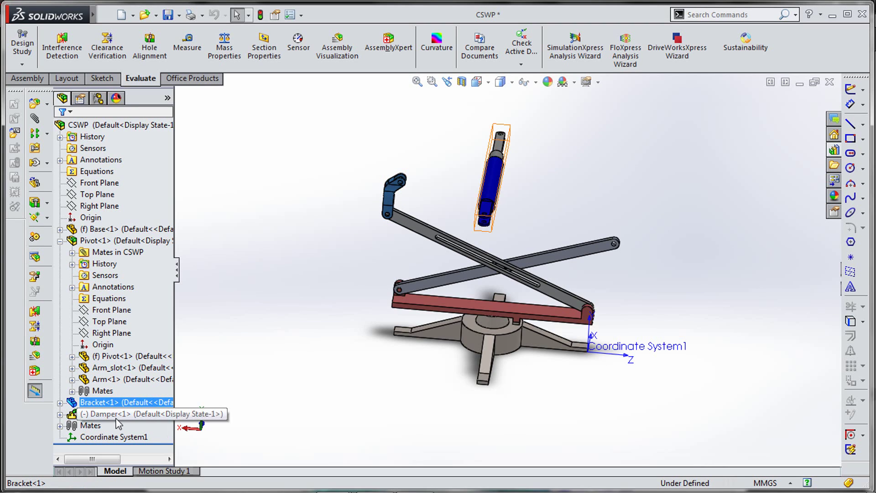
{"action": "left_click", "coordinate": [60, 241]}
{"action": "left_click", "coordinate": [114, 266]}
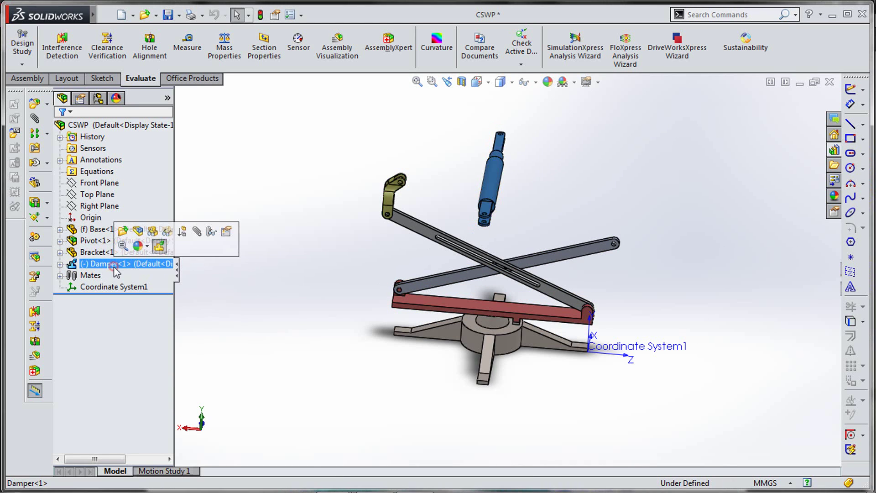
Slide the Damper's piston outward from its housing to try the sub-assembly's flexible movement
{"action": "scroll", "coordinate": [541, 174], "scroll_direction": "down", "scroll_amount": 3}
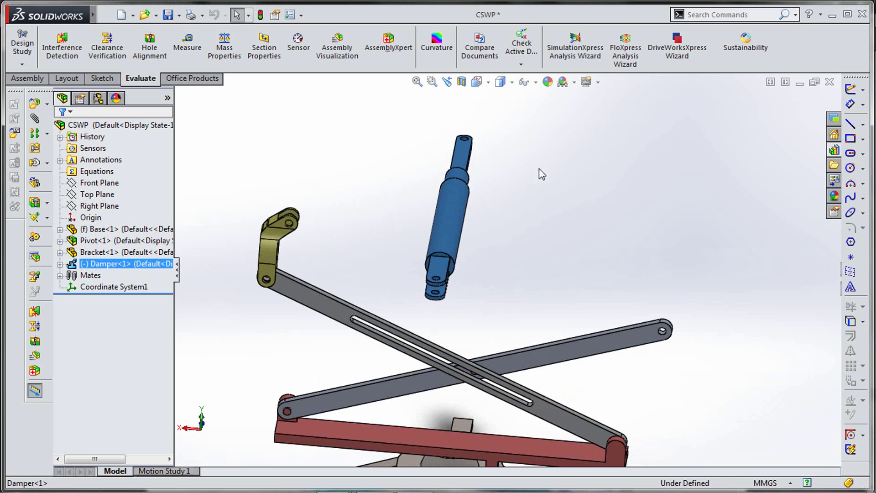
{"action": "middle_click_drag", "start_coordinate": [521, 210], "coordinate": [554, 194]}
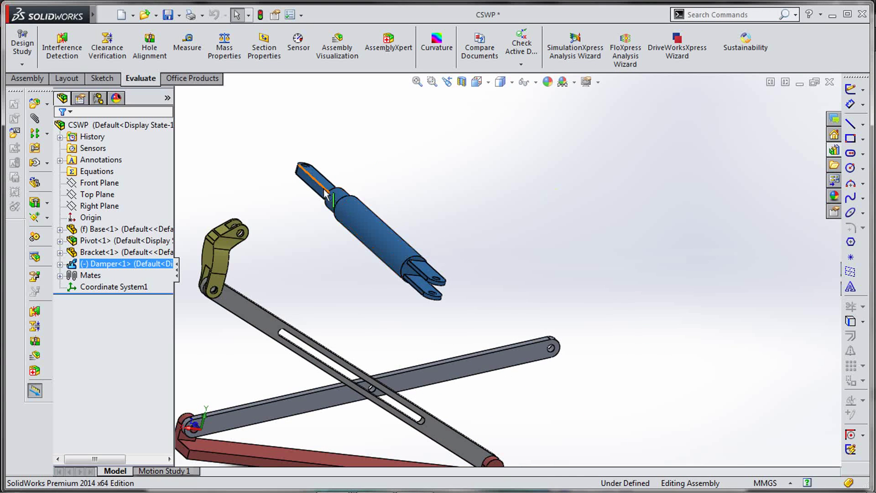
{"action": "left_click_drag", "start_coordinate": [314, 187], "coordinate": [285, 170]}
Add a concentric mate between the hole in the Damper's piston end and the hole in the bracket's upper fork
{"action": "middle_click_drag", "start_coordinate": [467, 259], "coordinate": [430, 272]}
{"action": "scroll", "coordinate": [341, 270], "scroll_direction": "down", "scroll_amount": 3}
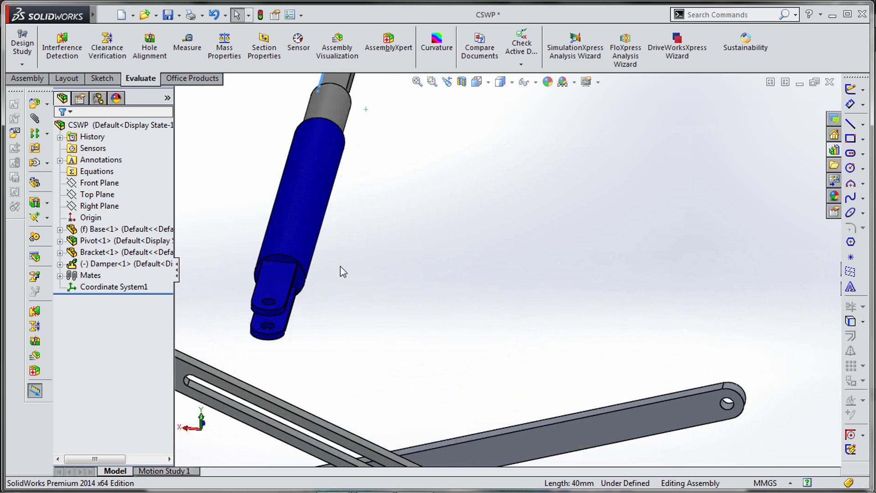
{"action": "scroll", "coordinate": [347, 262], "scroll_direction": "up", "scroll_amount": 6}
{"action": "scroll", "coordinate": [454, 154], "scroll_direction": "down", "scroll_amount": 5}
{"action": "scroll", "coordinate": [372, 249], "scroll_direction": "down", "scroll_amount": 4}
{"action": "left_click", "coordinate": [356, 270]}
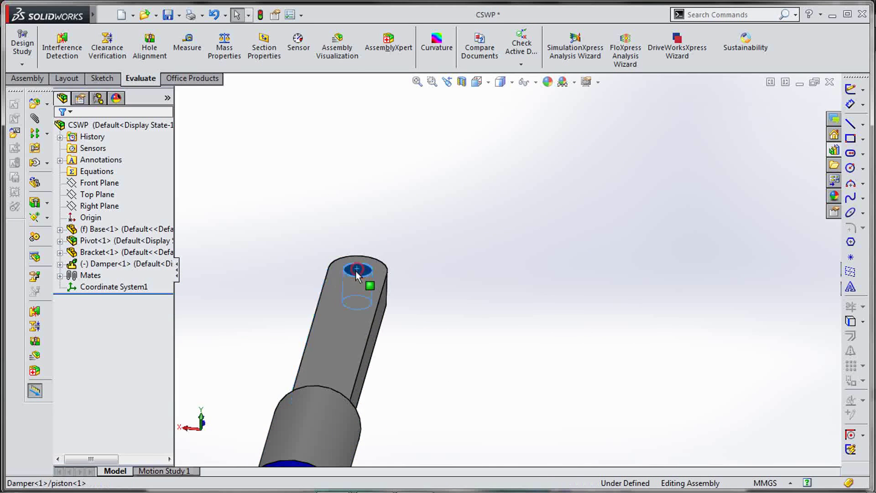
{"action": "scroll", "coordinate": [354, 273], "scroll_direction": "up", "scroll_amount": 5}
{"action": "scroll", "coordinate": [324, 354], "scroll_direction": "down", "scroll_amount": 5}
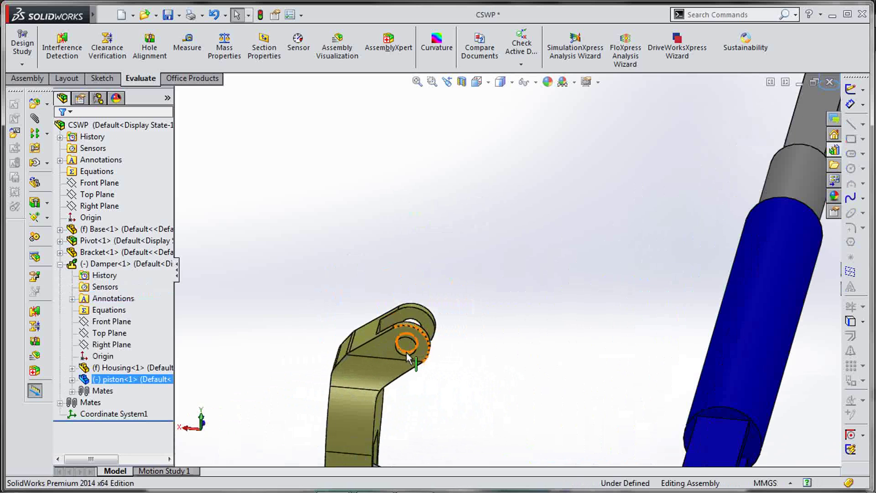
{"action": "scroll", "coordinate": [411, 354], "scroll_direction": "down", "scroll_amount": 3}
{"action": "left_click", "coordinate": [437, 335], "text": "ctrl"}
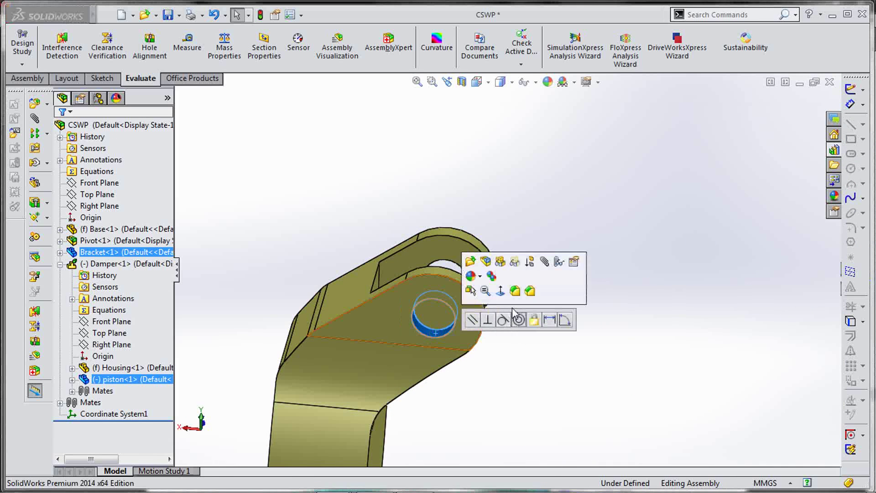
{"action": "left_click", "coordinate": [518, 320]}
Add a concentric mate between the hole in the Damper's housing fork and the free end hole of the arm
{"action": "scroll", "coordinate": [606, 353], "scroll_direction": "up", "scroll_amount": 5}
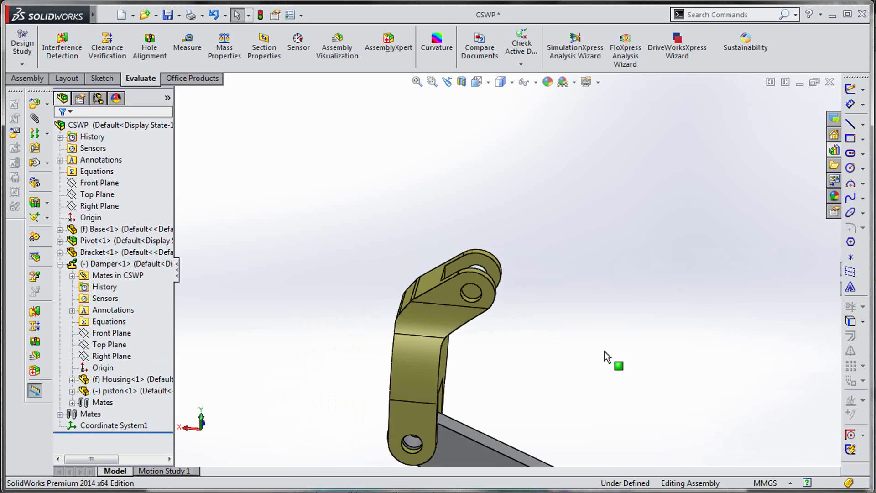
{"action": "scroll", "coordinate": [589, 283], "scroll_direction": "up", "scroll_amount": 3}
{"action": "scroll", "coordinate": [533, 129], "scroll_direction": "down", "scroll_amount": 8}
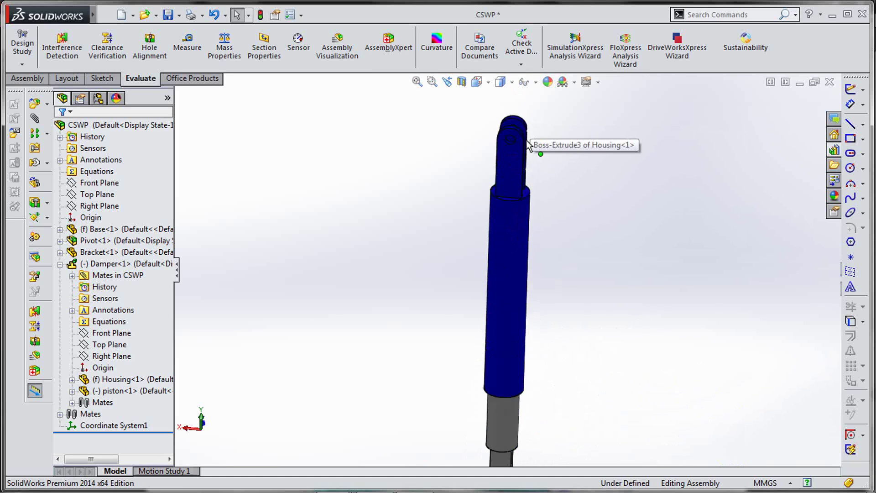
{"action": "left_click", "coordinate": [475, 219]}
{"action": "scroll", "coordinate": [630, 391], "scroll_direction": "up", "scroll_amount": 5}
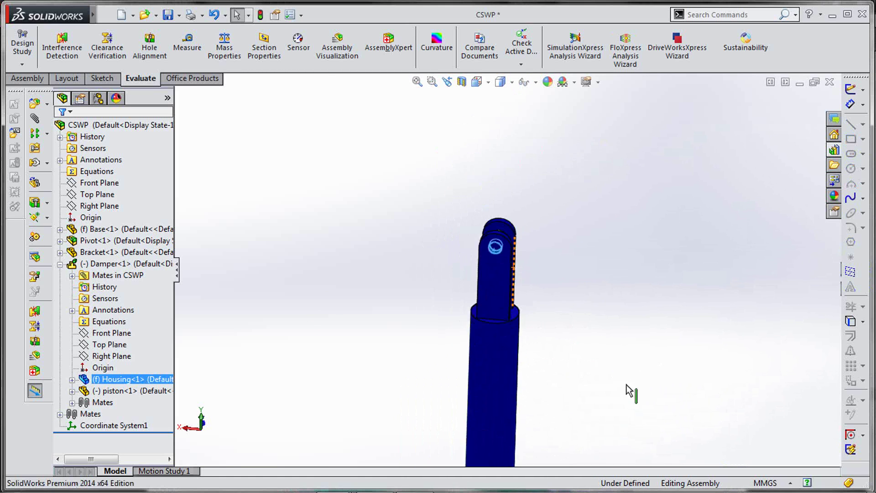
{"action": "scroll", "coordinate": [634, 460], "scroll_direction": "down", "scroll_amount": 10}
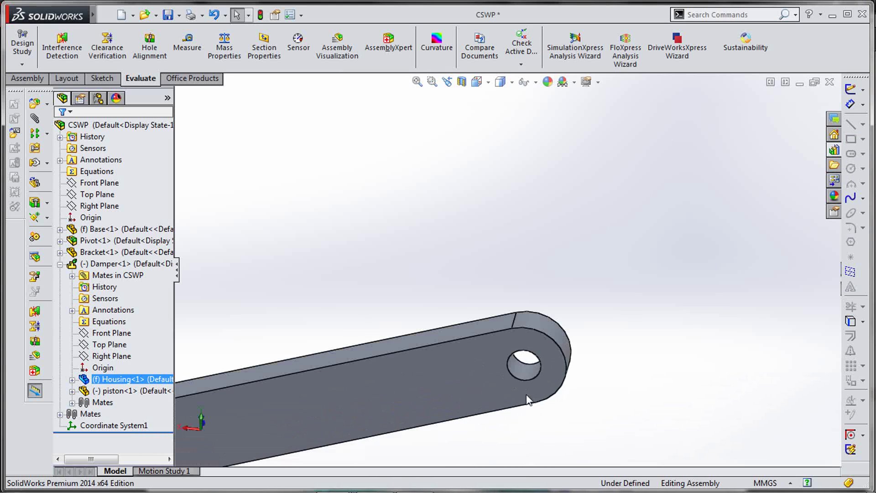
{"action": "left_click", "coordinate": [523, 372]}
{"action": "left_click", "coordinate": [607, 351]}
Examine how the Damper's piston and housing ends sit relative to the bracket and the arm
{"action": "scroll", "coordinate": [525, 348], "scroll_direction": "up", "scroll_amount": 9}
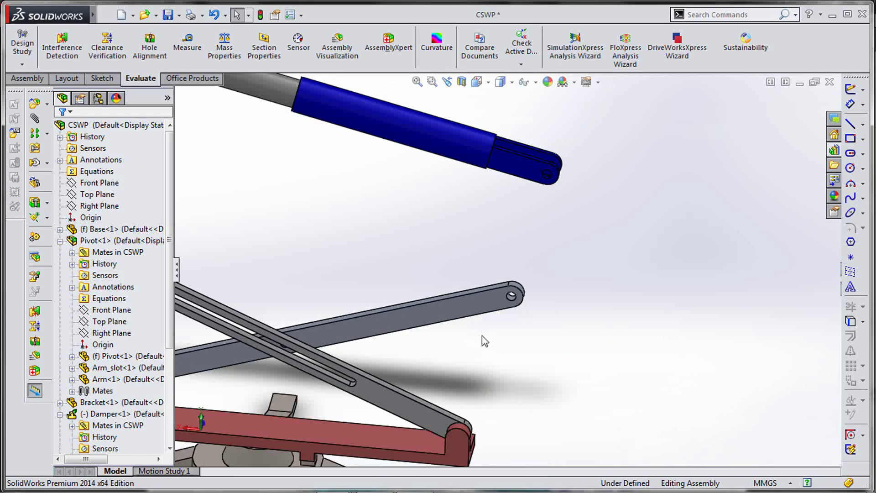
{"action": "scroll", "coordinate": [429, 232], "scroll_direction": "down", "scroll_amount": 3}
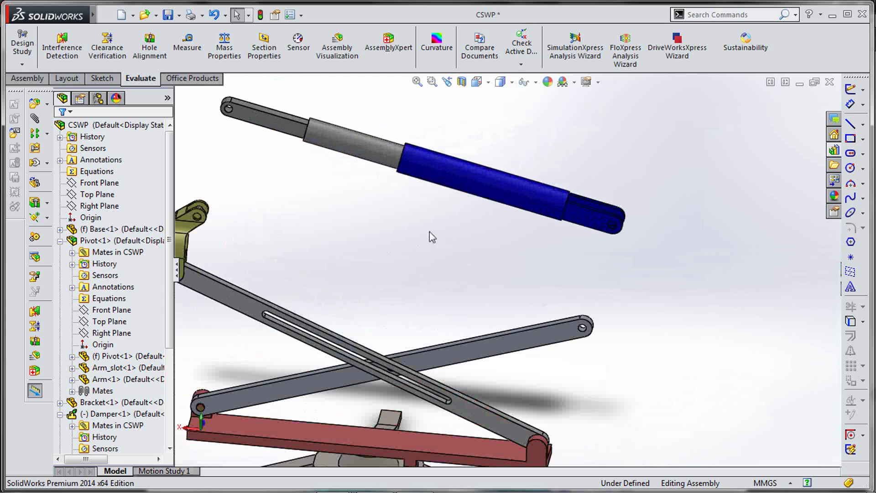
{"action": "scroll", "coordinate": [429, 232], "scroll_direction": "up", "scroll_amount": 2}
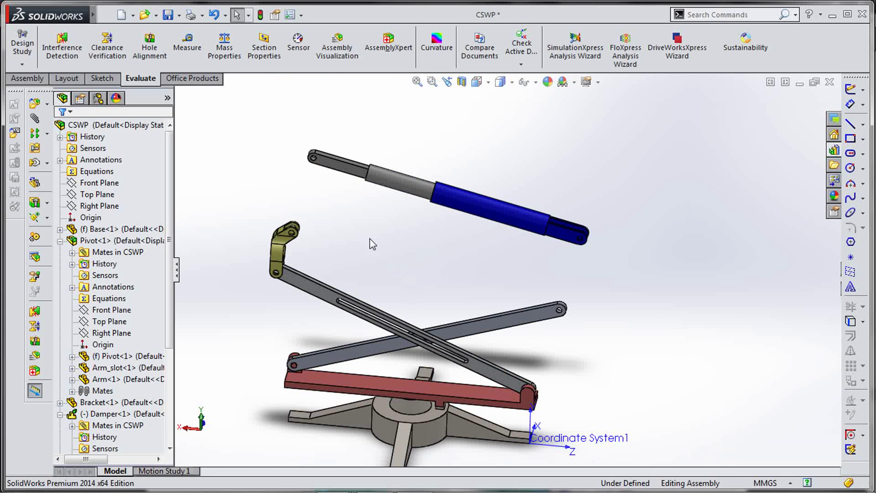
{"action": "scroll", "coordinate": [366, 226], "scroll_direction": "up", "scroll_amount": 2}
{"action": "scroll", "coordinate": [389, 224], "scroll_direction": "down", "scroll_amount": 3}
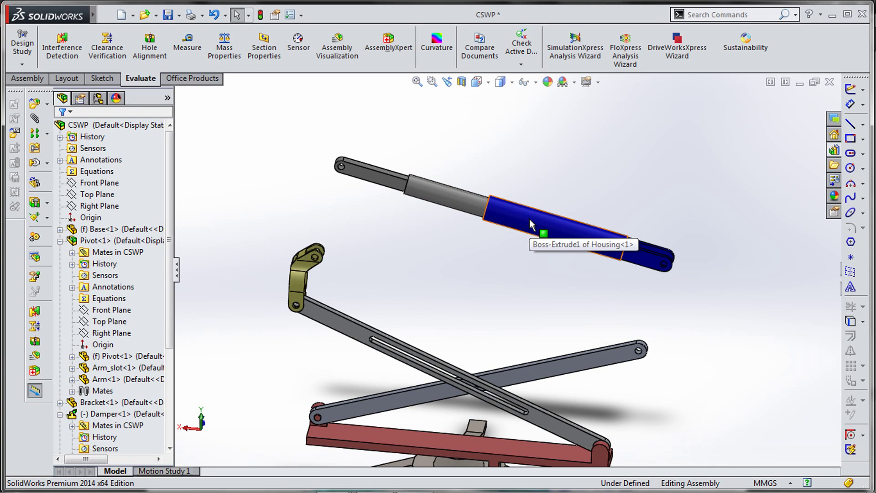
{"action": "scroll", "coordinate": [419, 235], "scroll_direction": "up", "scroll_amount": 2}
{"action": "scroll", "coordinate": [385, 196], "scroll_direction": "down", "scroll_amount": 5}
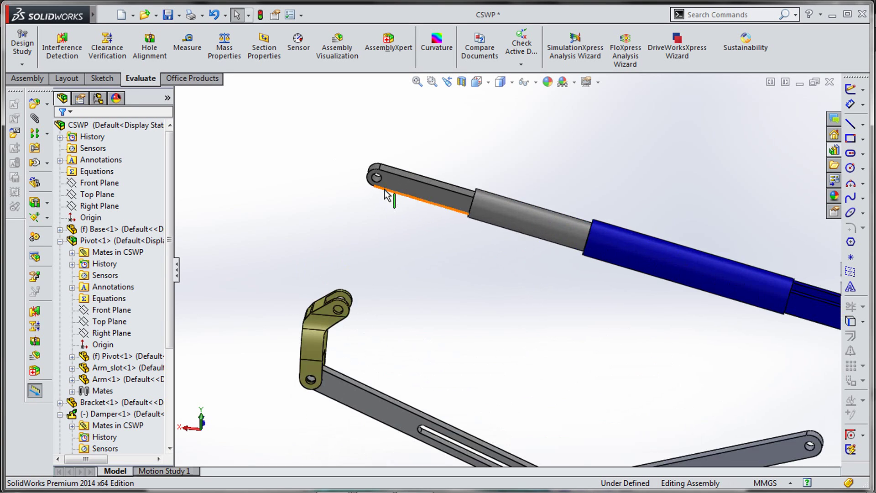
{"action": "scroll", "coordinate": [487, 295], "scroll_direction": "up", "scroll_amount": 4}
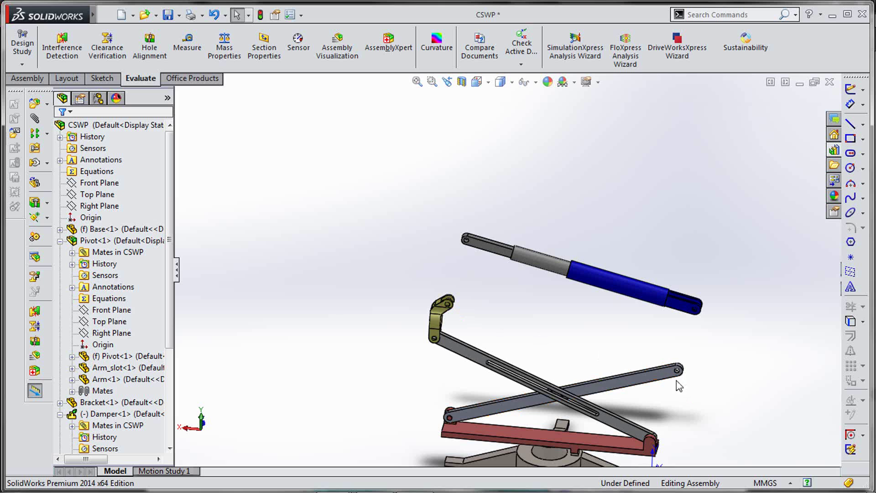
{"action": "scroll", "coordinate": [475, 241], "scroll_direction": "down", "scroll_amount": 4}
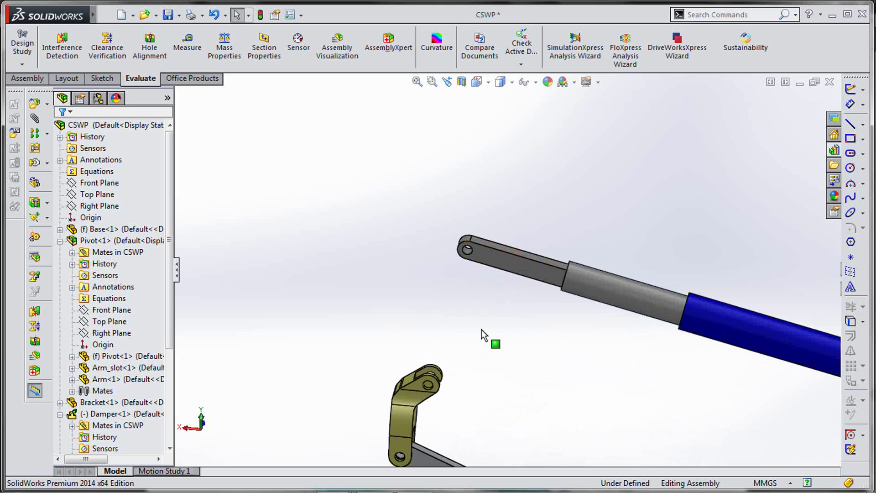
{"action": "middle_click_drag", "start_coordinate": [483, 355], "coordinate": [475, 392]}
{"action": "scroll", "coordinate": [473, 394], "scroll_direction": "up", "scroll_amount": 4}
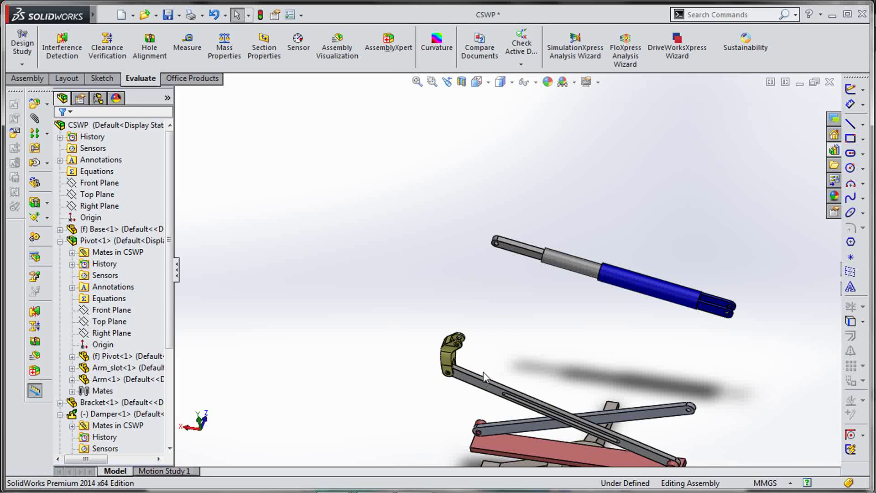
Collapse the component tree and start a Width mate with the two inner faces of the bracket's upper fork as width selections
{"action": "key", "text": "shift+c"}
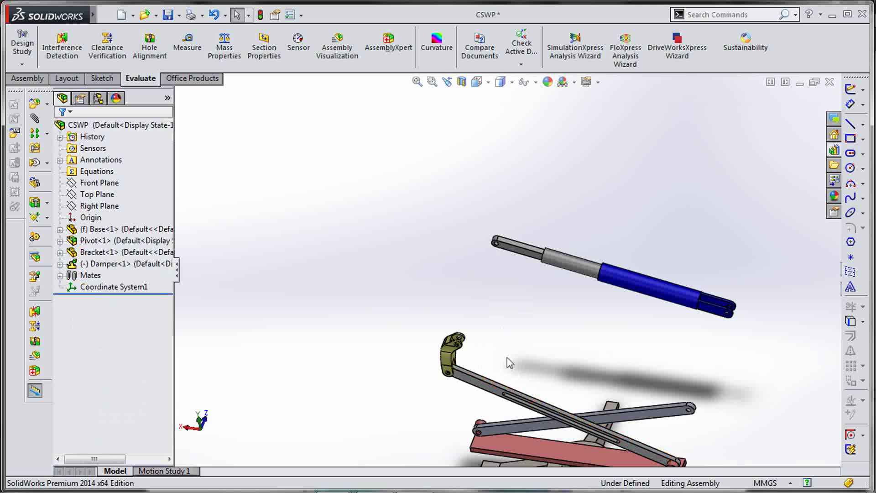
{"action": "scroll", "coordinate": [509, 278], "scroll_direction": "down", "scroll_amount": 3}
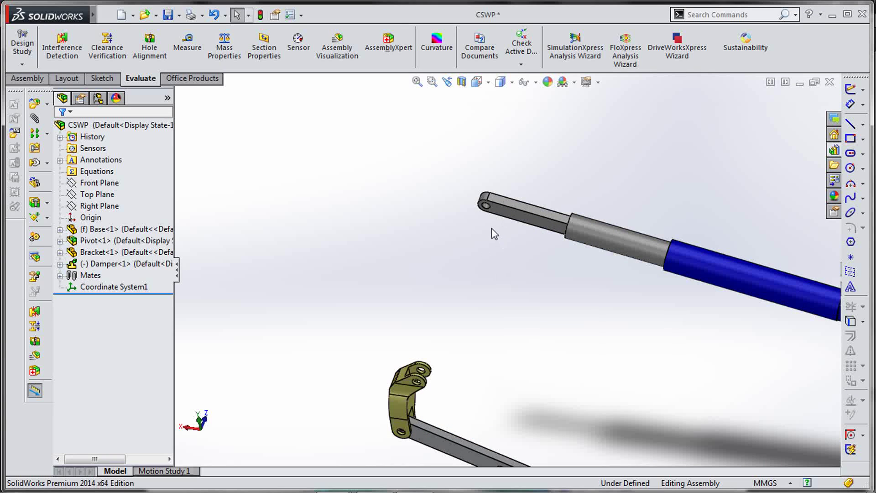
{"action": "key", "text": "s"}
{"action": "left_click", "coordinate": [544, 283]}
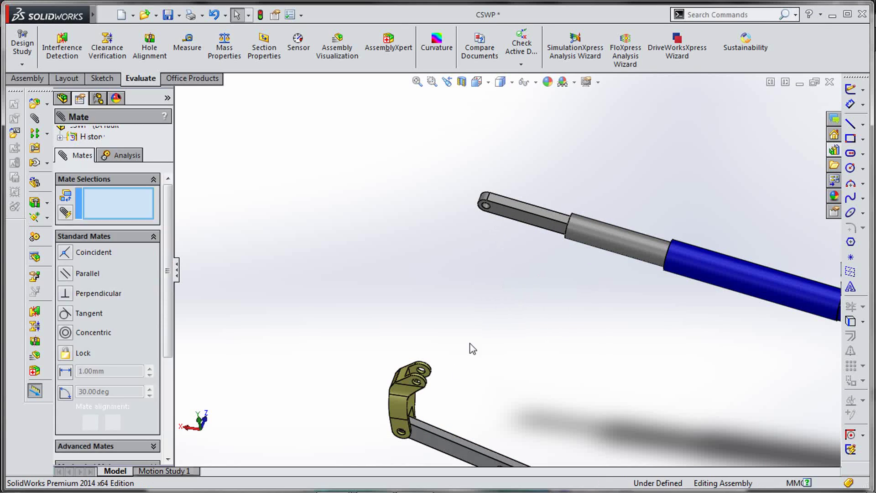
{"action": "scroll", "coordinate": [430, 385], "scroll_direction": "down", "scroll_amount": 5}
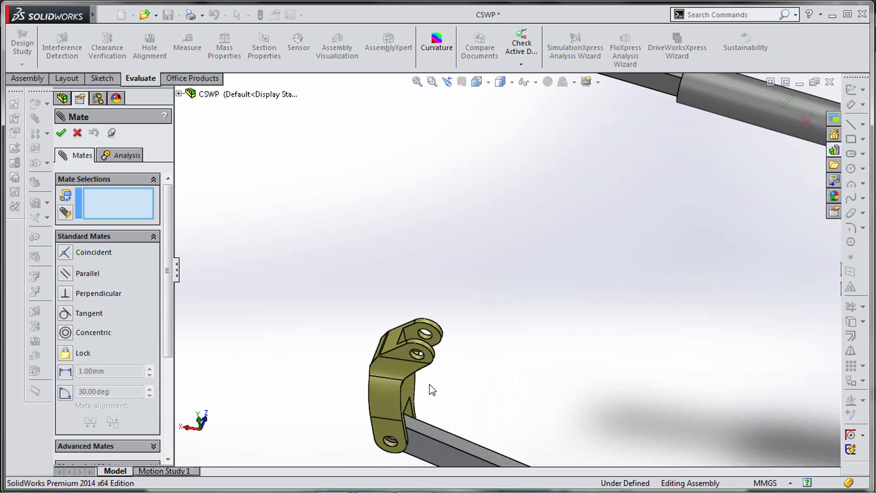
{"action": "left_click", "coordinate": [92, 237]}
{"action": "left_click", "coordinate": [100, 257]}
{"action": "left_click", "coordinate": [86, 286]}
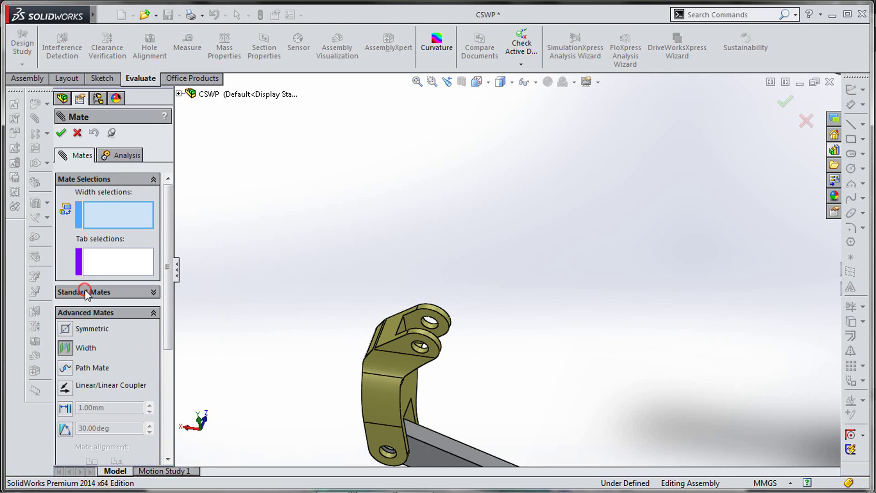
{"action": "scroll", "coordinate": [413, 320], "scroll_direction": "down", "scroll_amount": 4}
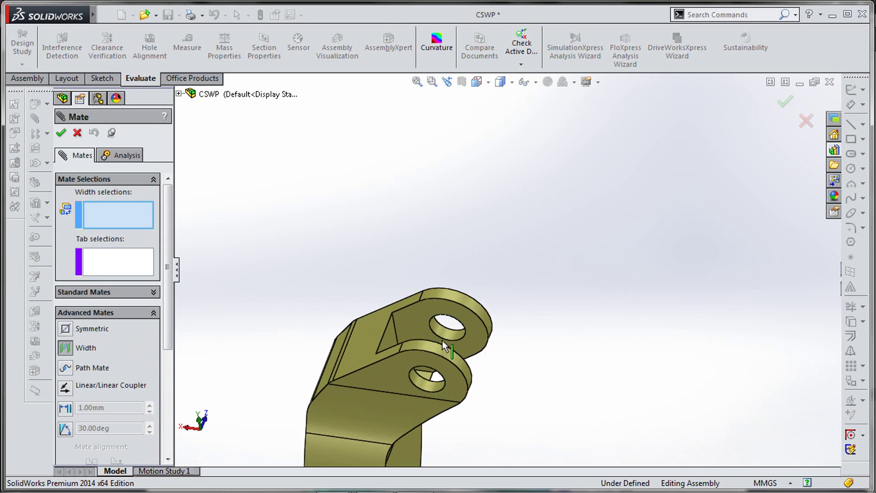
{"action": "left_click", "coordinate": [469, 326]}
{"action": "right_click", "coordinate": [451, 370]}
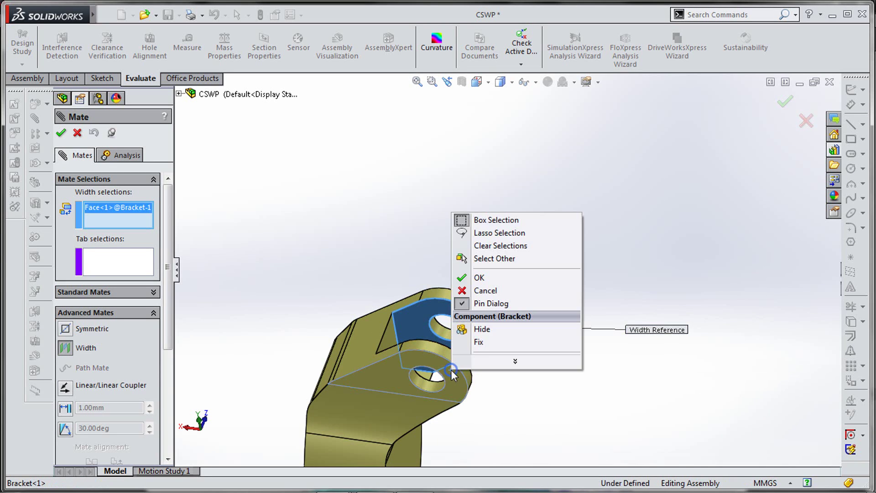
{"action": "left_click", "coordinate": [479, 258]}
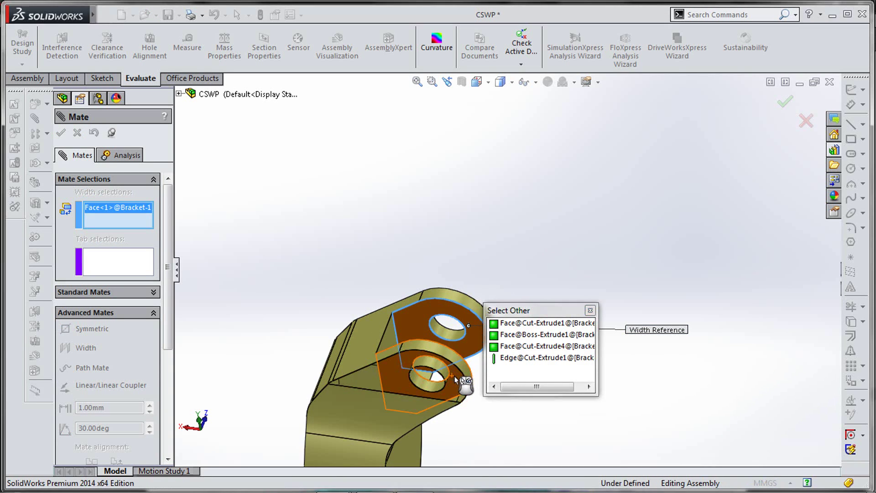
{"action": "left_click", "coordinate": [454, 377]}
Use the two opposite side faces of the Damper's piston end as tab selections, and finish the Width mate with the bracket's fork
{"action": "scroll", "coordinate": [538, 358], "scroll_direction": "up", "scroll_amount": 5}
{"action": "scroll", "coordinate": [548, 201], "scroll_direction": "down", "scroll_amount": 5}
{"action": "left_click", "coordinate": [426, 240]}
{"action": "right_click", "coordinate": [423, 222]}
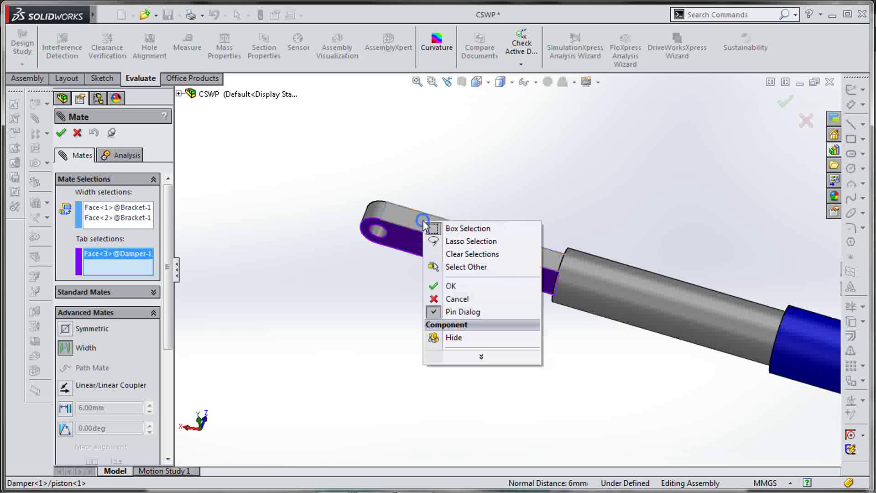
{"action": "left_click", "coordinate": [443, 266]}
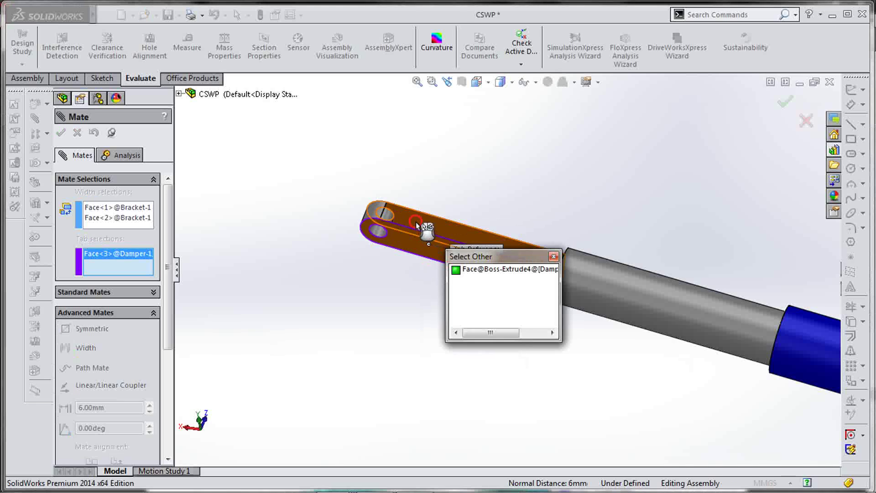
{"action": "left_click", "coordinate": [416, 222]}
{"action": "right_click", "coordinate": [415, 222]}
{"action": "key", "text": "f"}
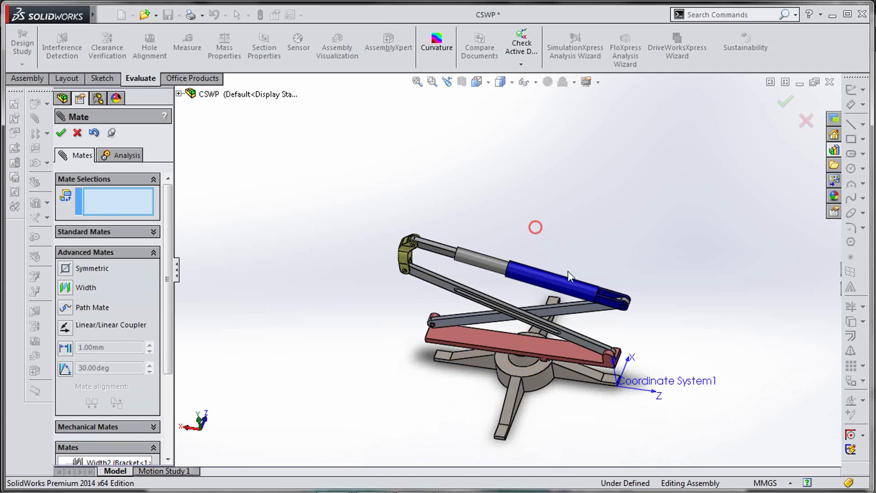
{"action": "left_click", "coordinate": [782, 99]}
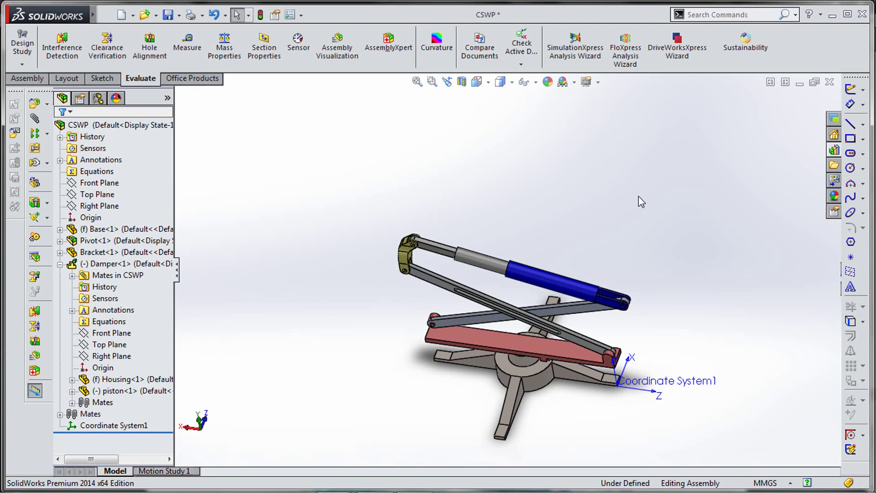
Try to move the Damper's piston to check whether the mated assembly still has freedom of movement
{"action": "middle_click_drag", "start_coordinate": [603, 223], "coordinate": [617, 159]}
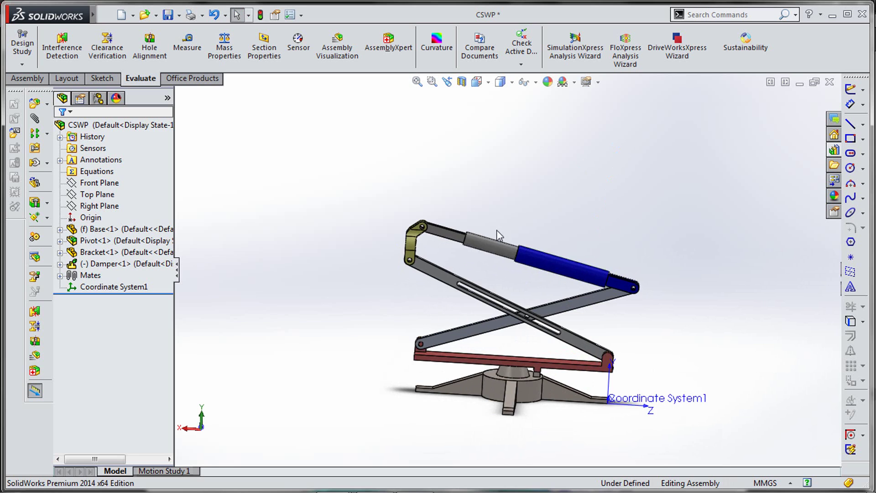
{"action": "left_click_drag", "start_coordinate": [487, 248], "coordinate": [457, 217]}
{"action": "left_click", "coordinate": [451, 196]}
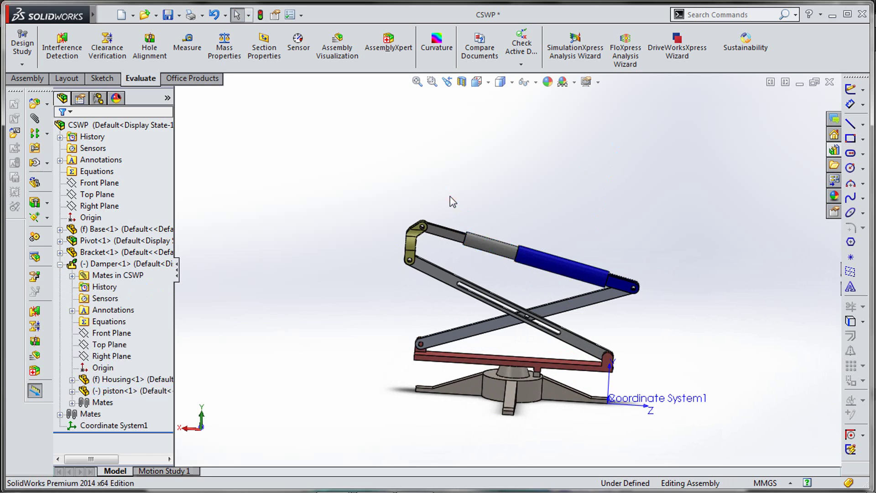
{"action": "left_click", "coordinate": [314, 187]}
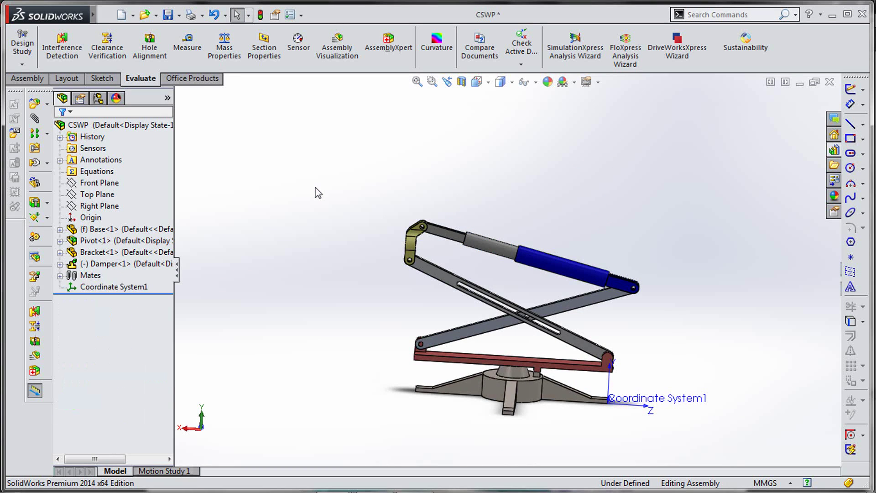
Rebuild the assembly and evaluate its mass properties relative to Coordinate System1
{"action": "left_click", "coordinate": [231, 61]}
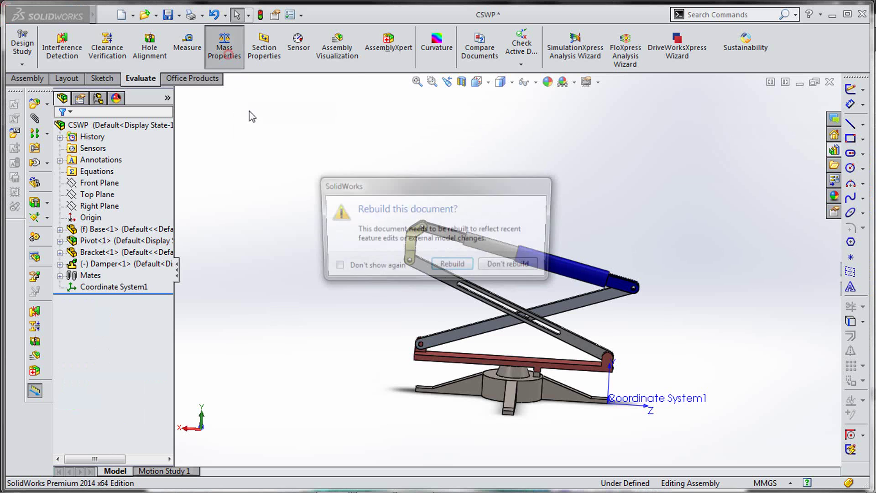
{"action": "left_click", "coordinate": [449, 267]}
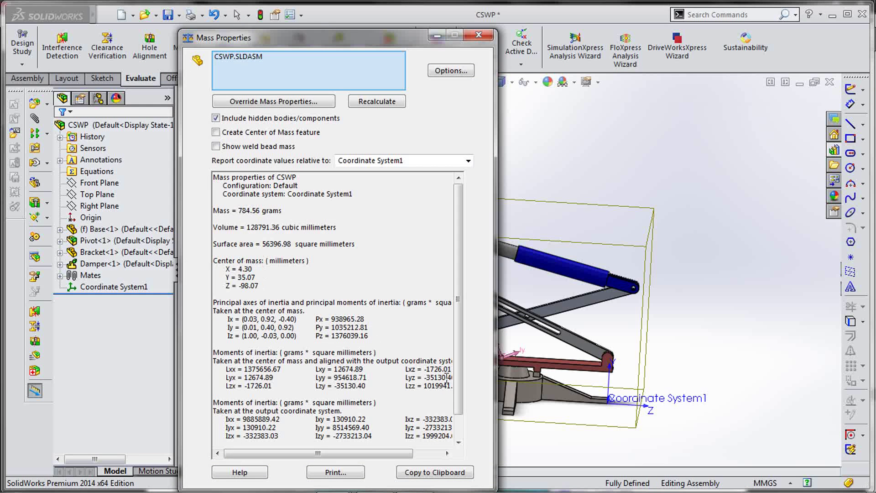
{"action": "left_click", "coordinate": [479, 35]}
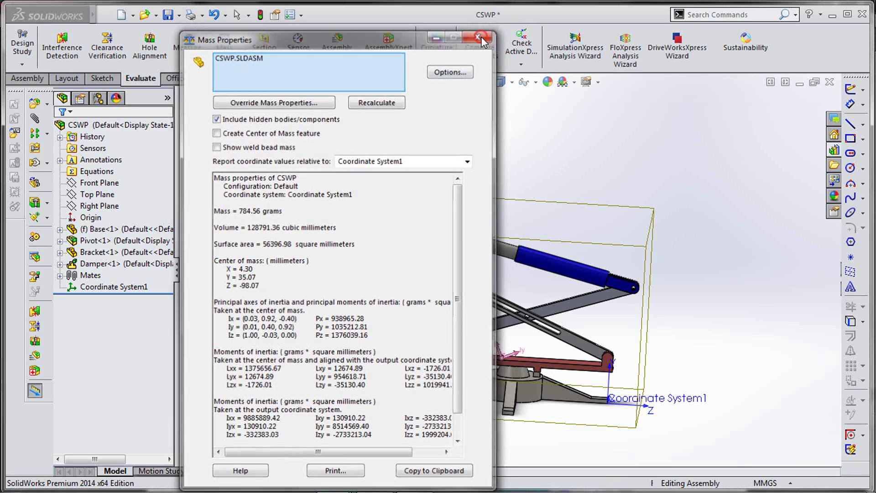
Switch to the exam PDF in Adobe Reader, read Question 9 and compare its dimensioned drawing with the assembly's slotted arm area
{"action": "key", "text": "alt+Tab"}
{"action": "scroll", "coordinate": [530, 219], "scroll_direction": "down", "scroll_amount": 10}
{"action": "scroll", "coordinate": [504, 244], "scroll_direction": "down", "scroll_amount": 10}
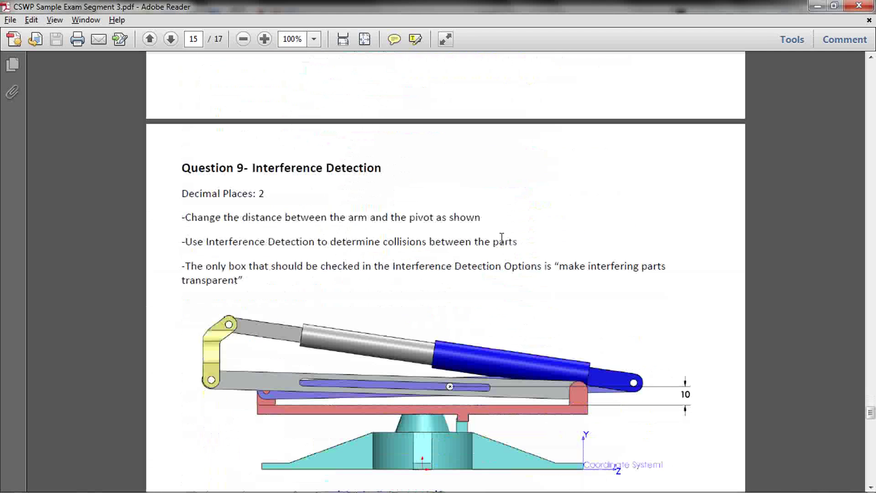
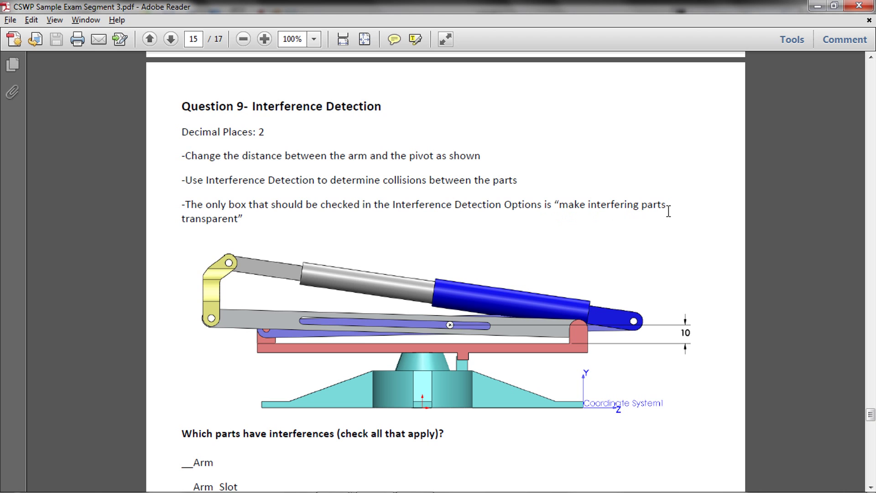
{"action": "scroll", "coordinate": [365, 256], "scroll_direction": "down", "scroll_amount": 5}
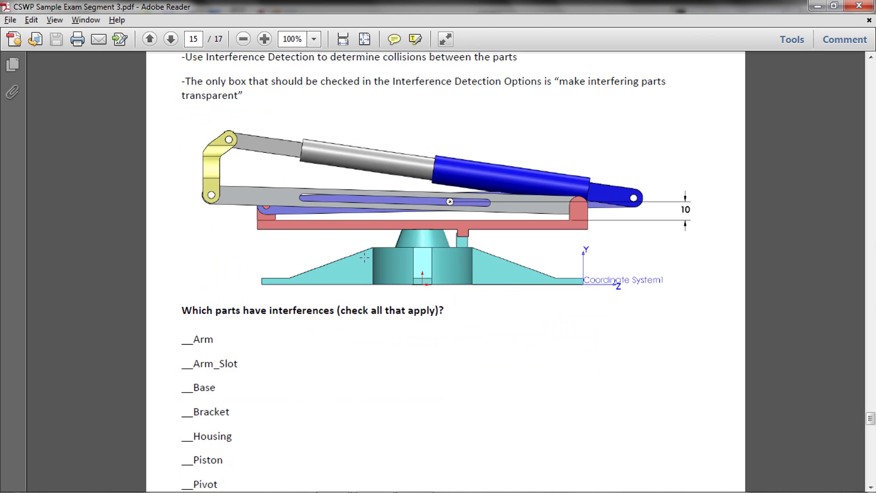
{"action": "scroll", "coordinate": [365, 254], "scroll_direction": "up", "scroll_amount": 3}
{"action": "key", "text": "alt+Tab"}
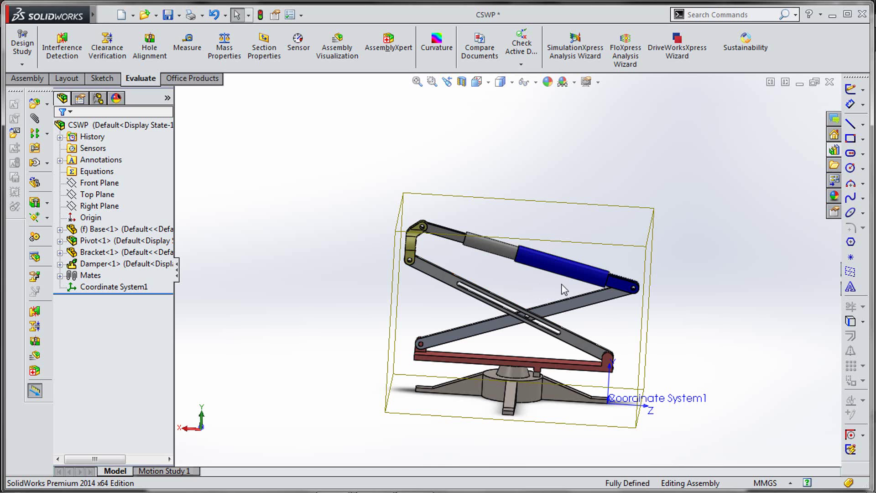
{"action": "scroll", "coordinate": [541, 292], "scroll_direction": "down", "scroll_amount": 5}
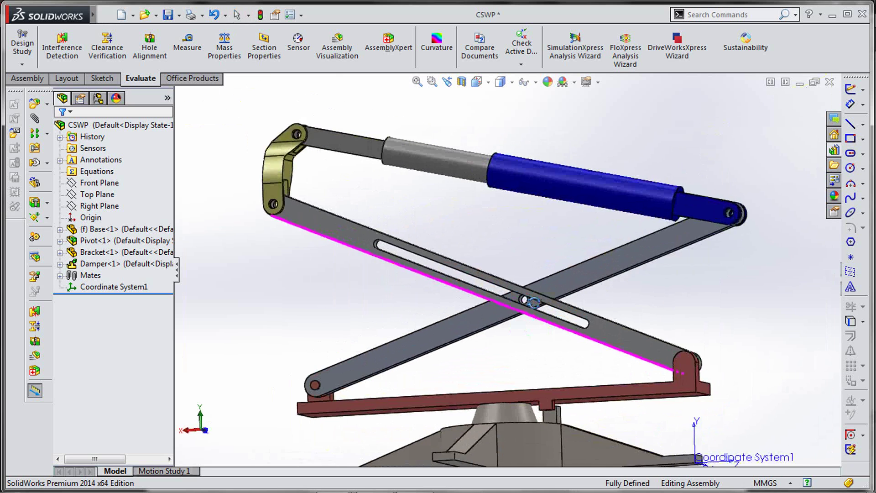
{"action": "scroll", "coordinate": [534, 303], "scroll_direction": "down", "scroll_amount": 4}
{"action": "key", "text": "alt+Tab"}
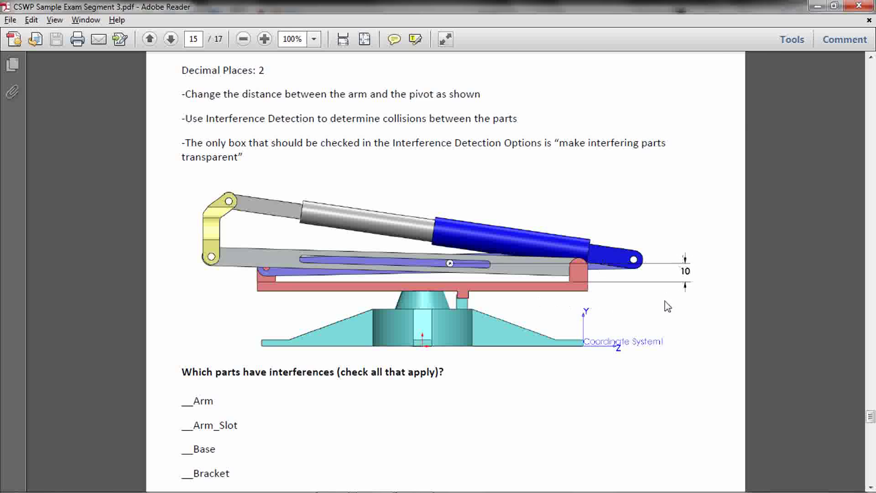
{"action": "key", "text": "alt+Tab"}
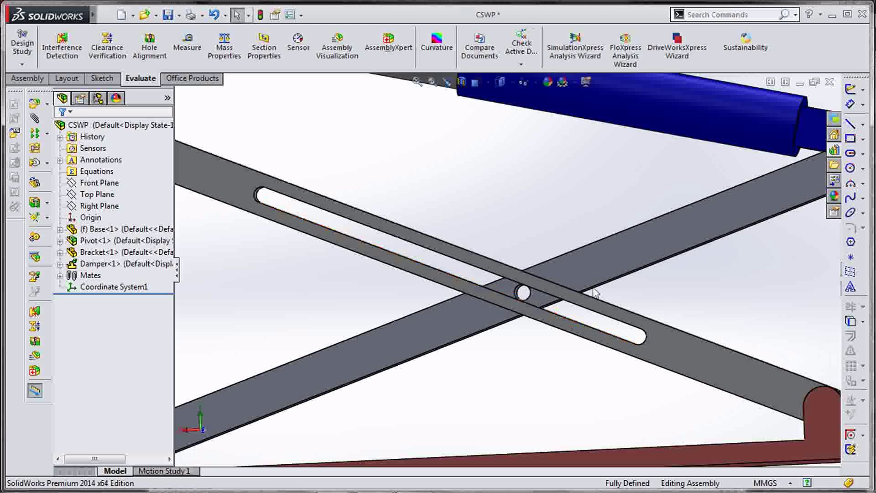
Edit the distance mate between the arm's pin and the pivot face in the Pivot sub-assembly, setting it to 10 mm
{"action": "left_click", "coordinate": [60, 240]}
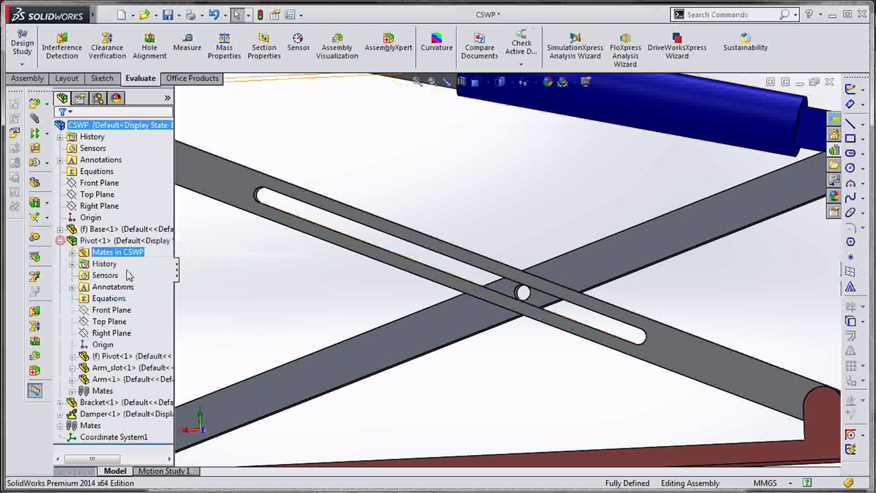
{"action": "left_click", "coordinate": [73, 391]}
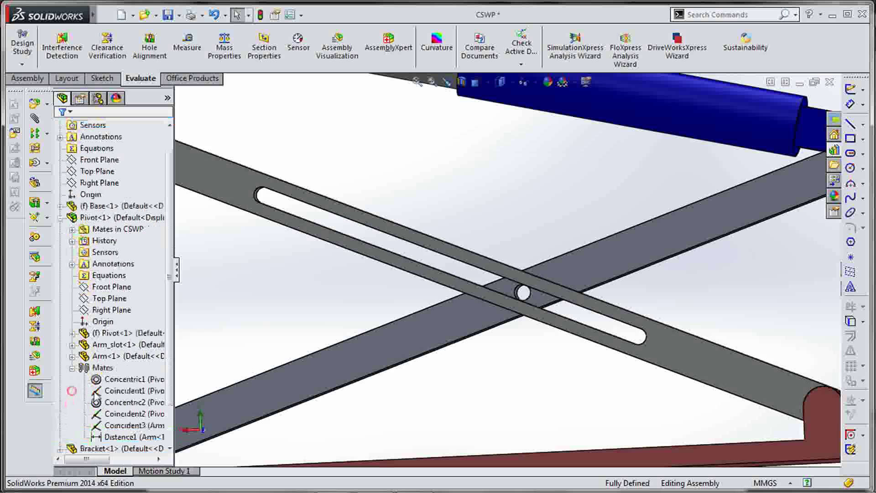
{"action": "left_click", "coordinate": [127, 437]}
{"action": "left_click", "coordinate": [137, 404]}
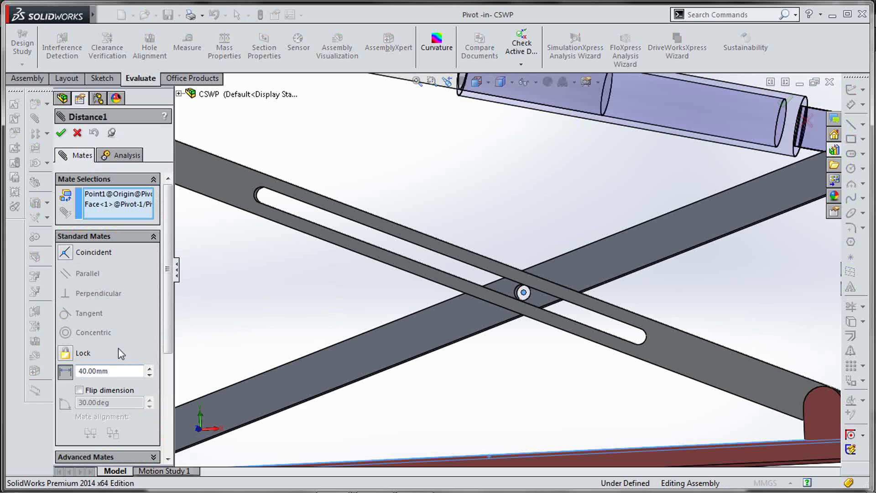
{"action": "double_click", "coordinate": [109, 370]}
{"action": "type", "text": "10"}
{"action": "key", "text": "Return"}
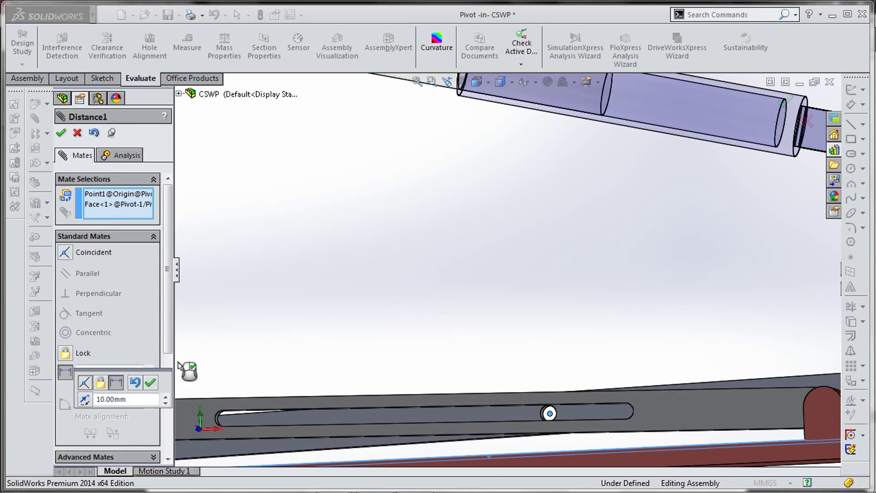
{"action": "left_click", "coordinate": [151, 383]}
{"action": "key", "text": "f"}
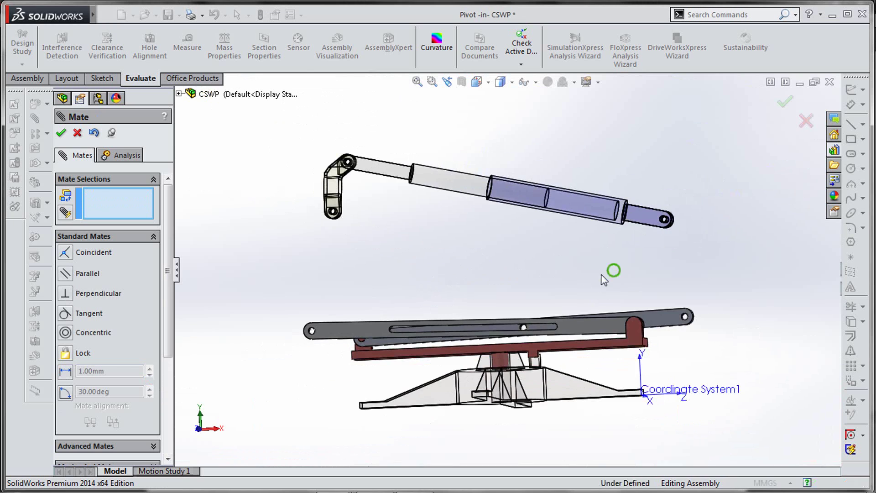
{"action": "middle_click_drag", "start_coordinate": [605, 279], "coordinate": [710, 164]}
{"action": "left_click", "coordinate": [785, 102]}
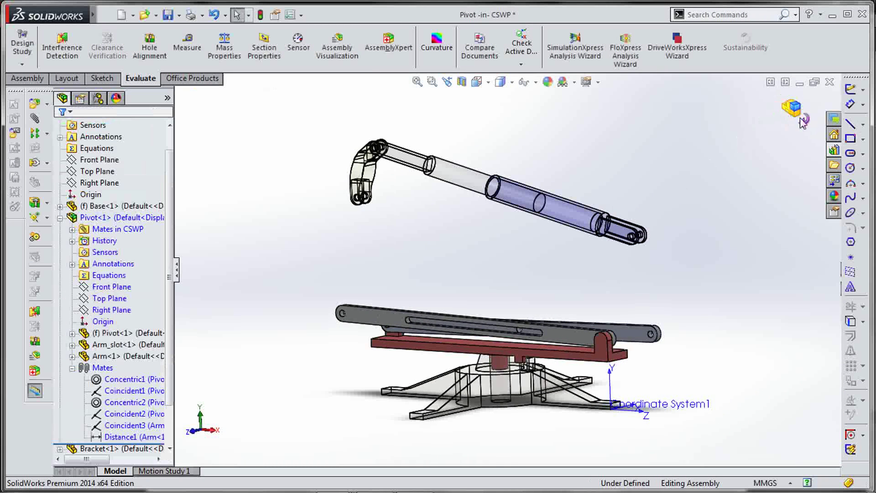
Return from the Pivot sub-assembly to the main assembly and rebuild it
{"action": "left_click", "coordinate": [791, 111]}
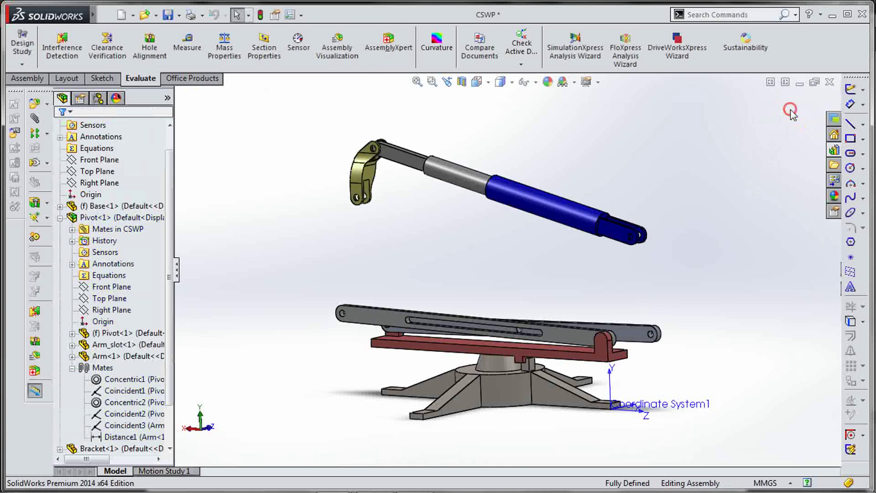
{"action": "middle_click_drag", "start_coordinate": [568, 158], "coordinate": [593, 157]}
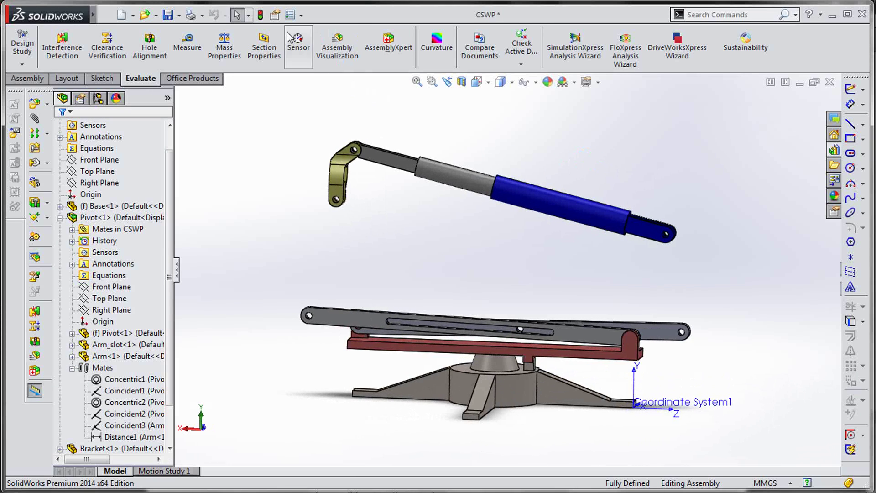
{"action": "left_click", "coordinate": [262, 15]}
{"action": "left_click_drag", "start_coordinate": [478, 276], "coordinate": [519, 276]}
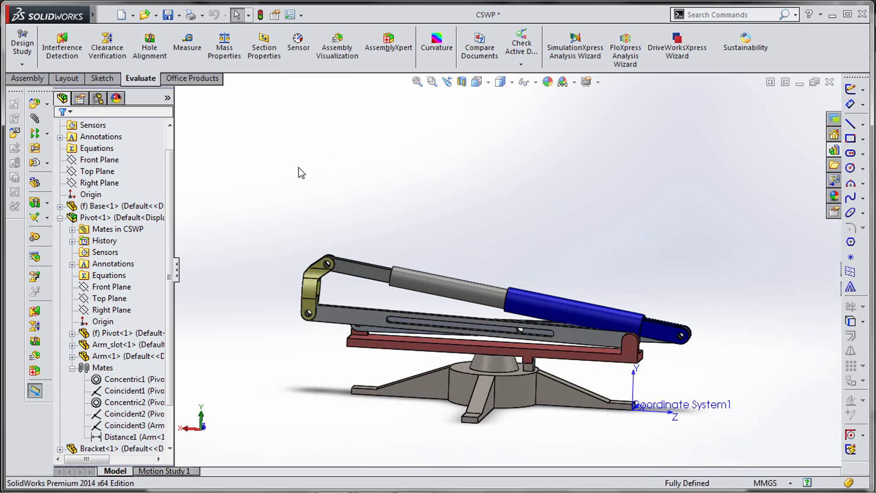
Calculate Interference Detection for the whole CSWP assembly, checking that only "Make interfering parts transparent" is enabled in the options
{"action": "left_click", "coordinate": [62, 43]}
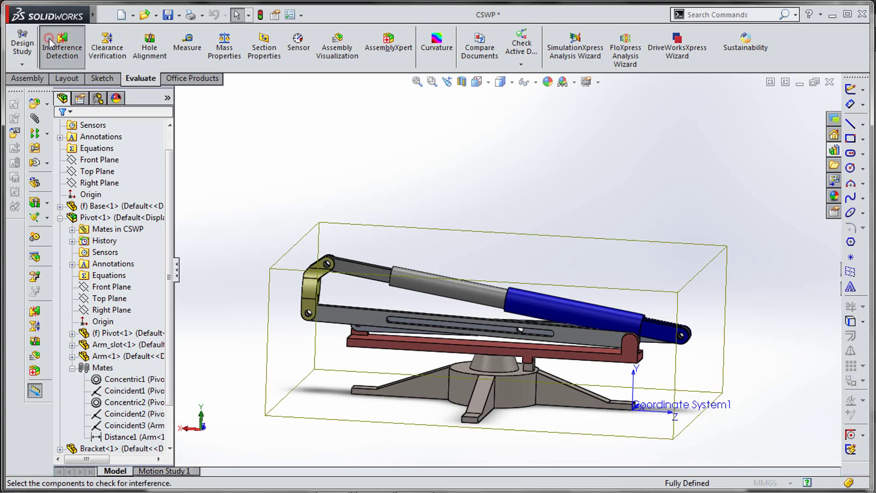
{"action": "left_click_drag", "start_coordinate": [166, 178], "coordinate": [164, 314]}
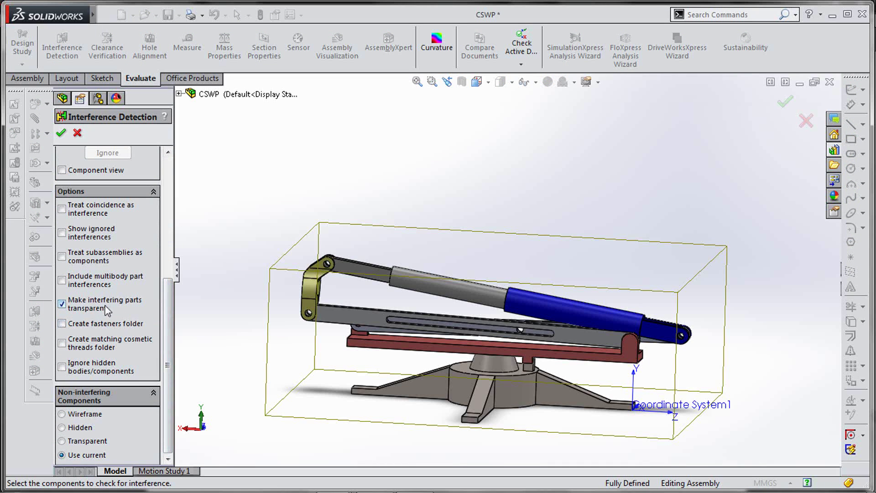
{"action": "left_click_drag", "start_coordinate": [163, 315], "coordinate": [167, 171]}
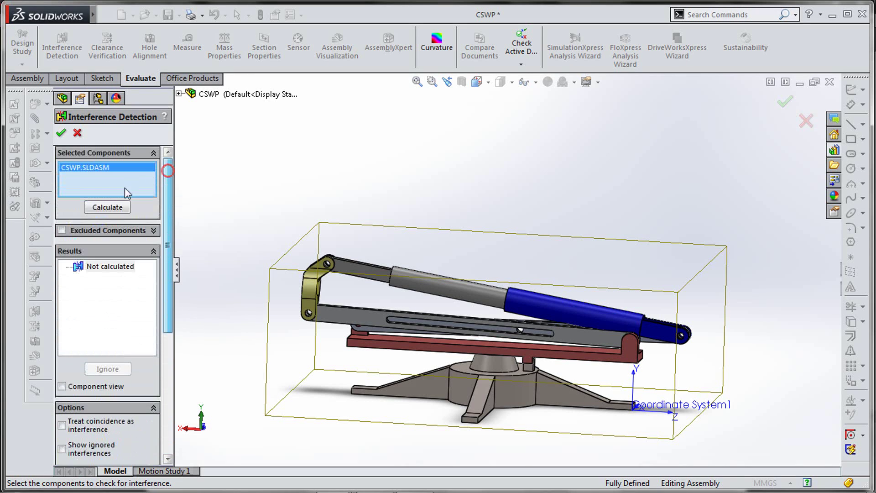
{"action": "left_click", "coordinate": [123, 208]}
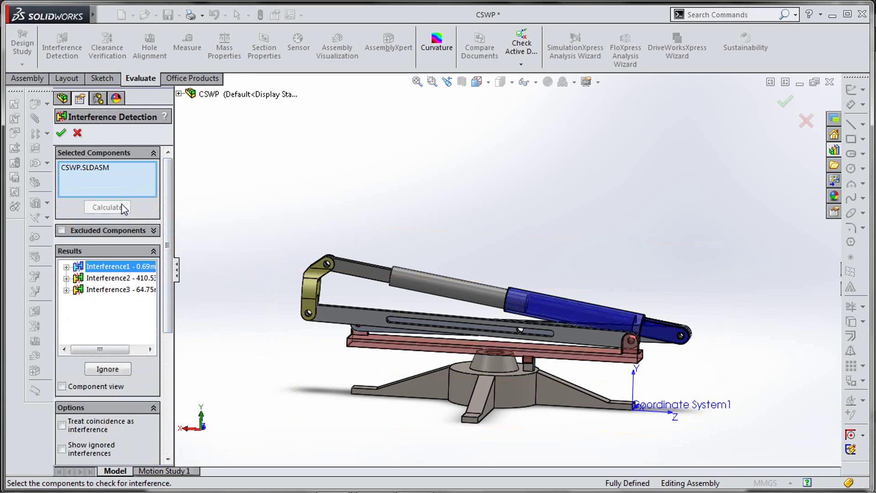
List the interference results by component and inspect the Housing's entry on the model
{"action": "left_click", "coordinate": [62, 387]}
{"action": "left_click", "coordinate": [67, 291]}
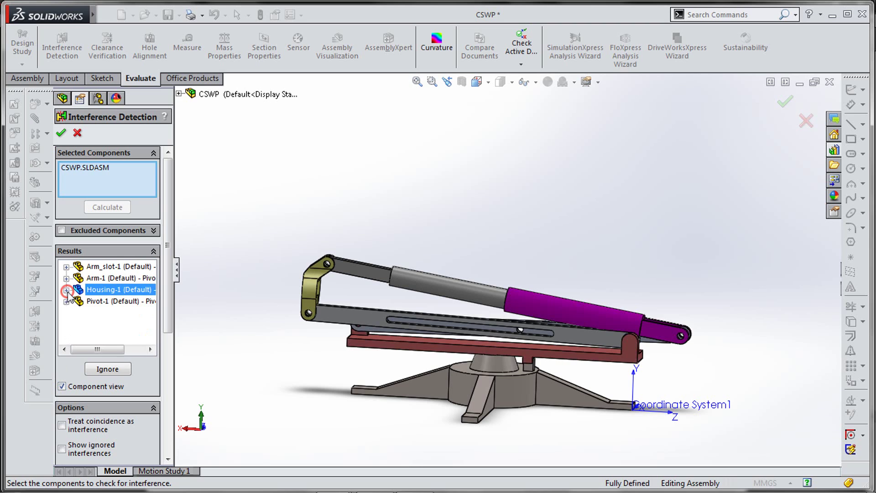
{"action": "left_click", "coordinate": [85, 320]}
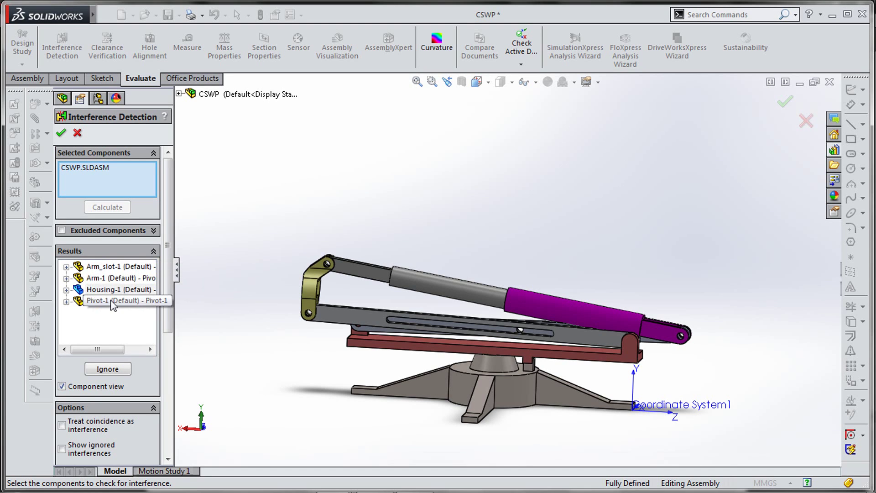
{"action": "middle_click_drag", "start_coordinate": [571, 278], "coordinate": [585, 343]}
Compare the listed components with Question 9's answer choices in the exam PDF, and close Interference Detection back in SolidWorks
{"action": "key", "text": "alt+Tab"}
{"action": "scroll", "coordinate": [261, 331], "scroll_direction": "down", "scroll_amount": 4}
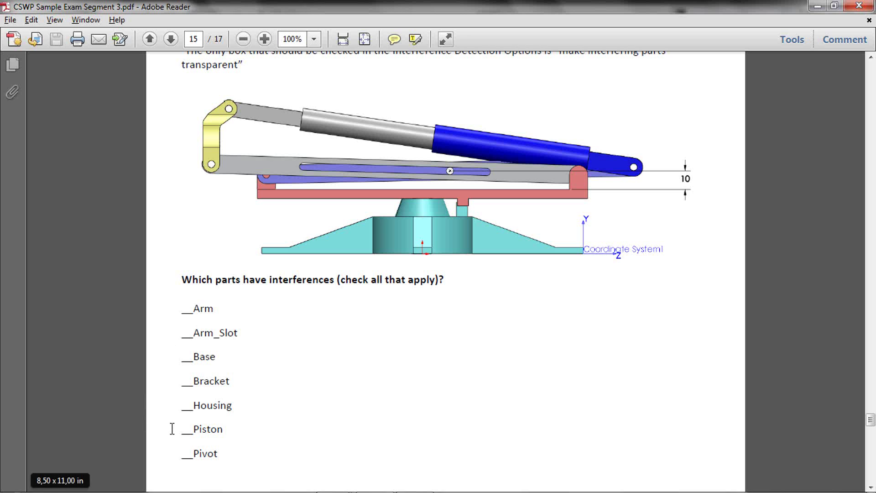
{"action": "key", "text": "alt+Tab"}
{"action": "left_click", "coordinate": [523, 230]}
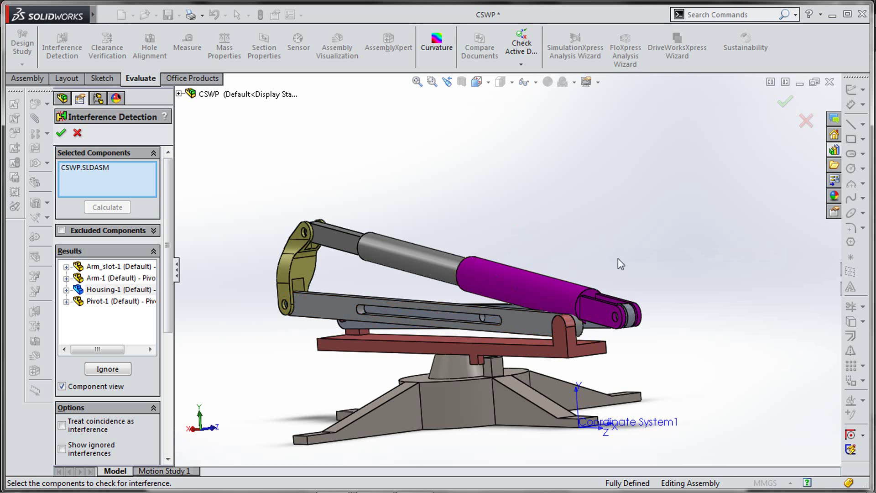
{"action": "left_click", "coordinate": [806, 120]}
{"action": "middle_click_drag", "start_coordinate": [588, 270], "coordinate": [537, 288]}
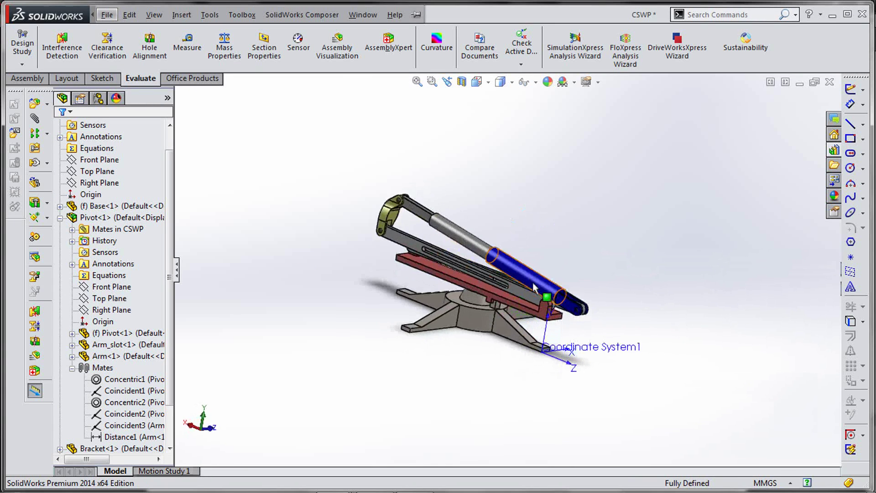
Switch to the exam PDF and read Question 10's instructions on replacing the base and modifying the pivot mates
{"action": "key", "text": "alt+Tab"}
{"action": "scroll", "coordinate": [381, 212], "scroll_direction": "down", "scroll_amount": 15}
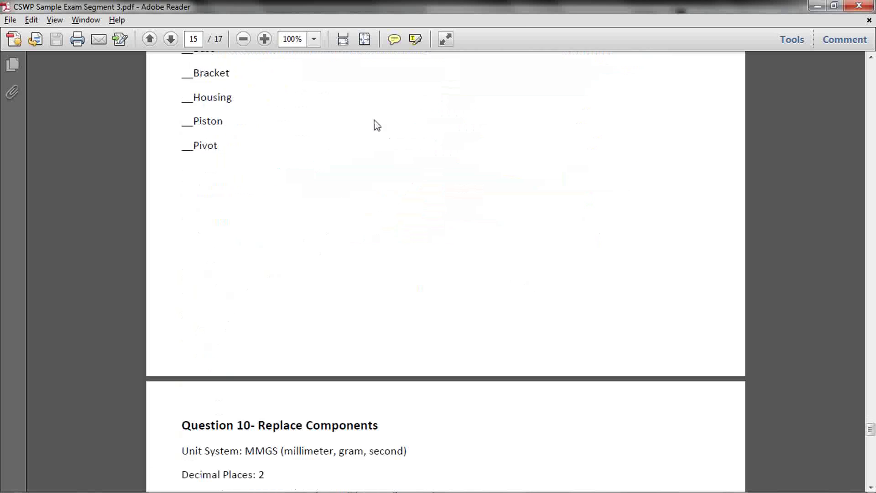
{"action": "scroll", "coordinate": [378, 200], "scroll_direction": "down", "scroll_amount": 3}
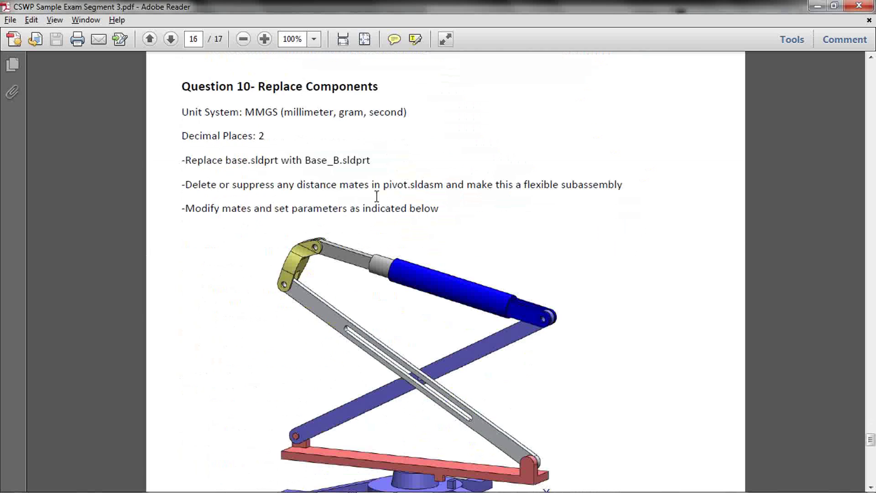
{"action": "scroll", "coordinate": [305, 201], "scroll_direction": "down", "scroll_amount": 4}
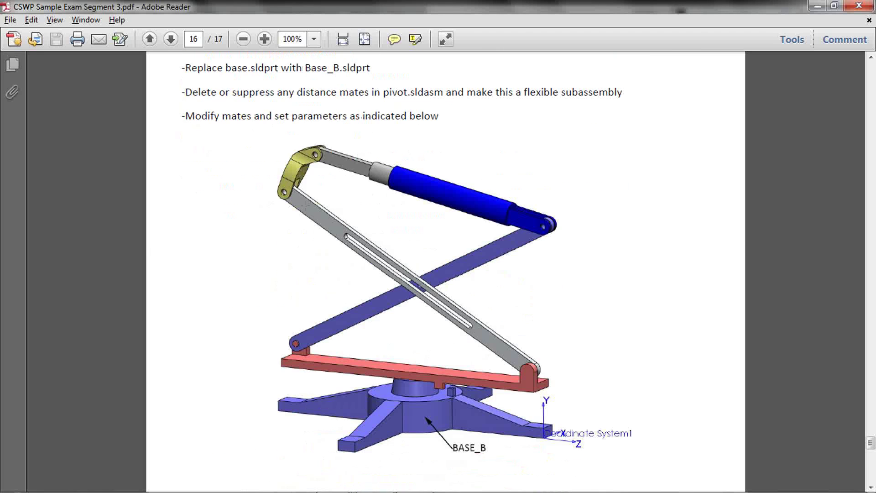
{"action": "scroll", "coordinate": [443, 309], "scroll_direction": "up", "scroll_amount": 4}
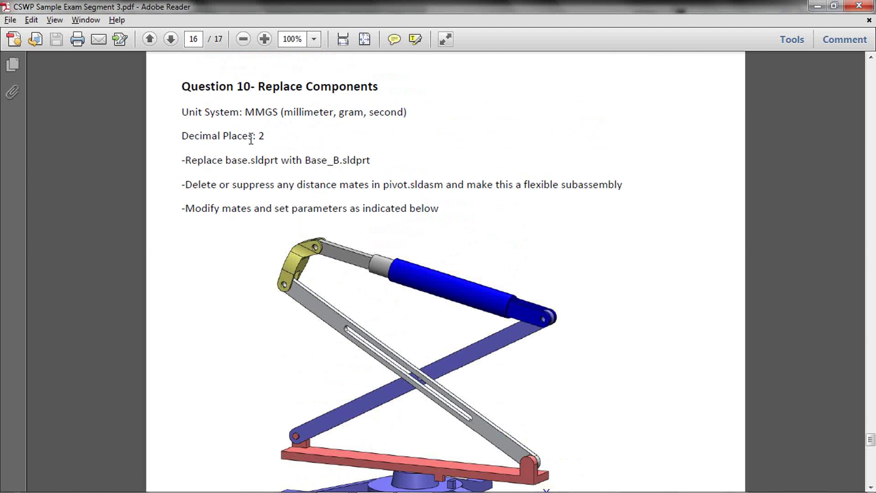
{"action": "scroll", "coordinate": [336, 217], "scroll_direction": "down", "scroll_amount": 4}
{"action": "scroll", "coordinate": [336, 217], "scroll_direction": "up", "scroll_amount": 4}
{"action": "scroll", "coordinate": [332, 232], "scroll_direction": "down", "scroll_amount": 11}
{"action": "scroll", "coordinate": [332, 233], "scroll_direction": "down", "scroll_amount": 20}
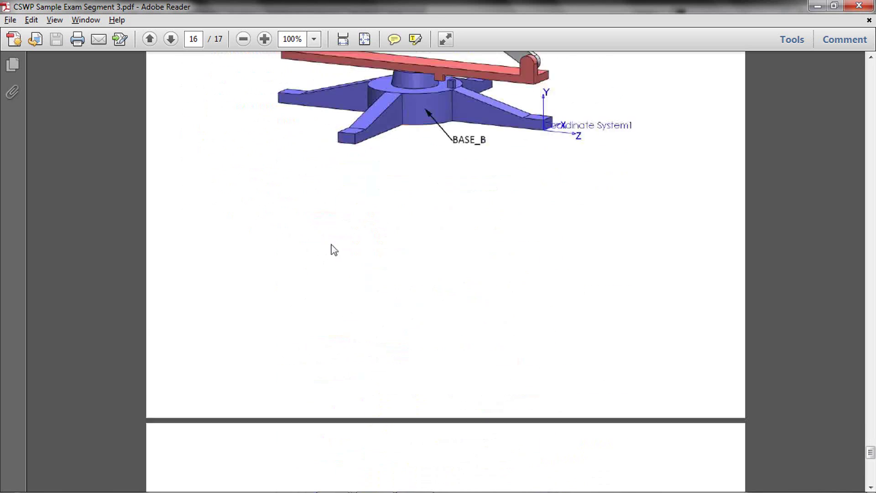
Examine Question 10's section drawing for the required angle and piston distance, and read which result it asks for
{"action": "scroll", "coordinate": [331, 243], "scroll_direction": "down", "scroll_amount": 2}
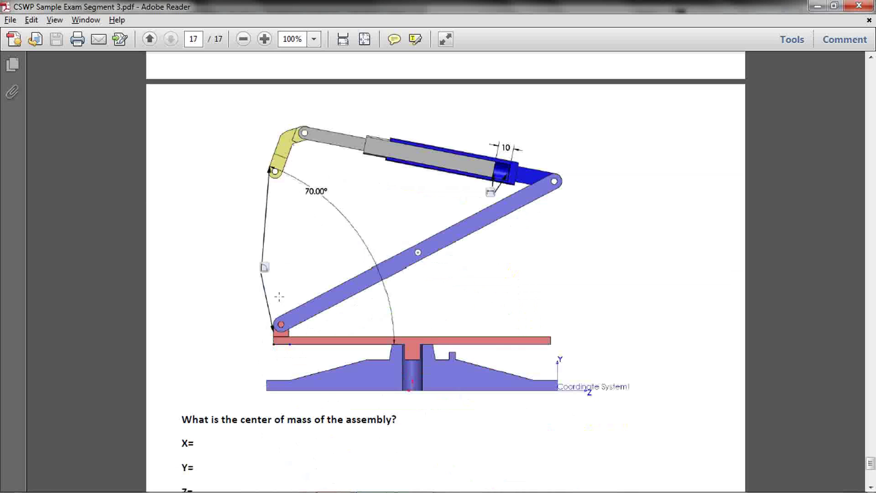
{"action": "scroll", "coordinate": [388, 311], "scroll_direction": "up", "scroll_amount": 10}
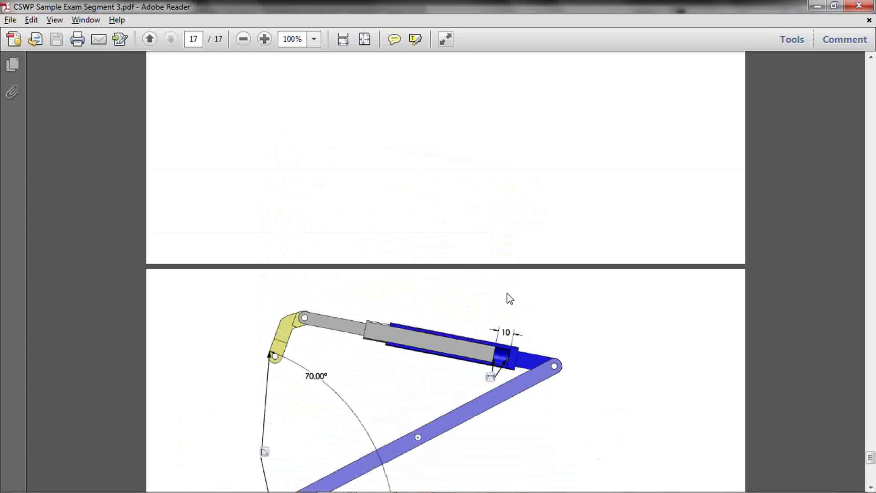
{"action": "scroll", "coordinate": [446, 274], "scroll_direction": "down", "scroll_amount": 5}
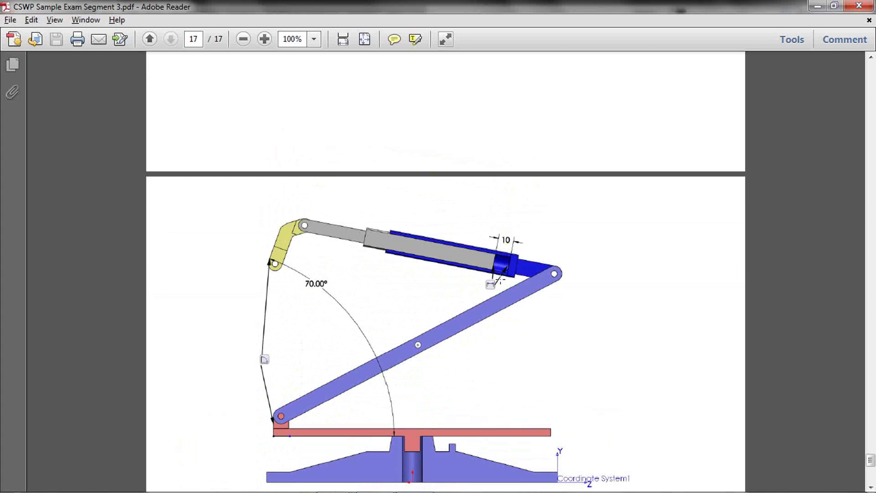
{"action": "scroll", "coordinate": [485, 297], "scroll_direction": "down", "scroll_amount": 4}
{"action": "scroll", "coordinate": [485, 298], "scroll_direction": "up", "scroll_amount": 6}
{"action": "scroll", "coordinate": [489, 300], "scroll_direction": "down", "scroll_amount": 6}
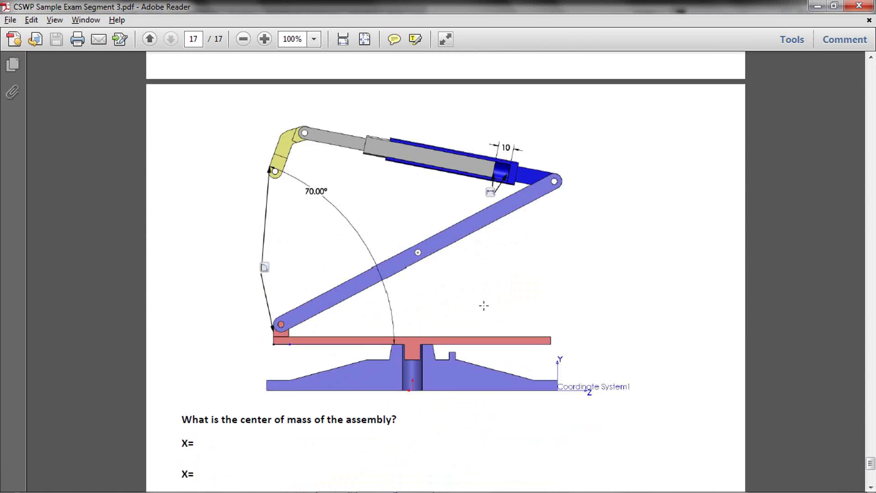
{"action": "scroll", "coordinate": [484, 305], "scroll_direction": "down", "scroll_amount": 6}
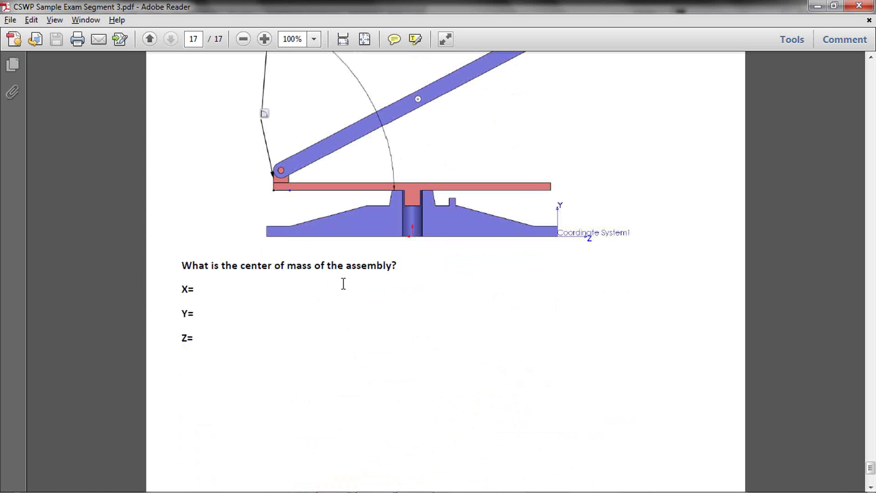
{"action": "scroll", "coordinate": [371, 291], "scroll_direction": "up", "scroll_amount": 20}
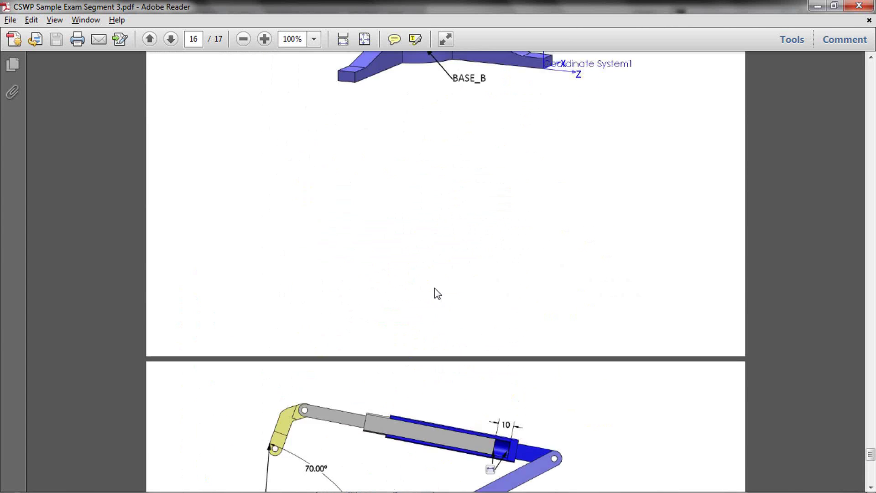
{"action": "scroll", "coordinate": [435, 288], "scroll_direction": "up", "scroll_amount": 12}
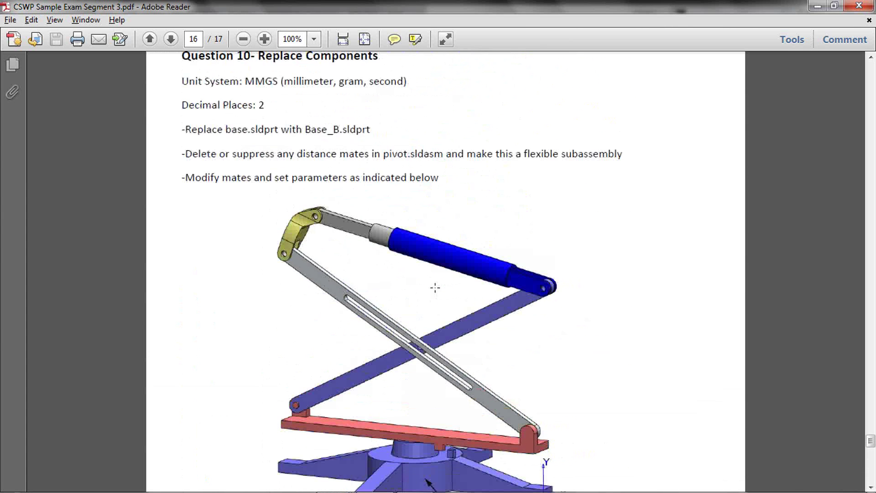
Switch back to the CSWP assembly in SolidWorks and collapse all items in the feature tree
{"action": "key", "text": "alt+Tab"}
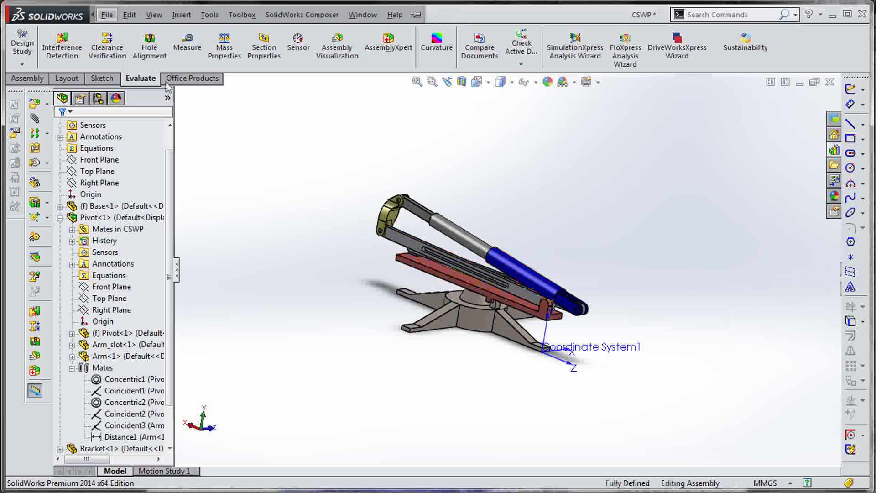
{"action": "left_click", "coordinate": [38, 78]}
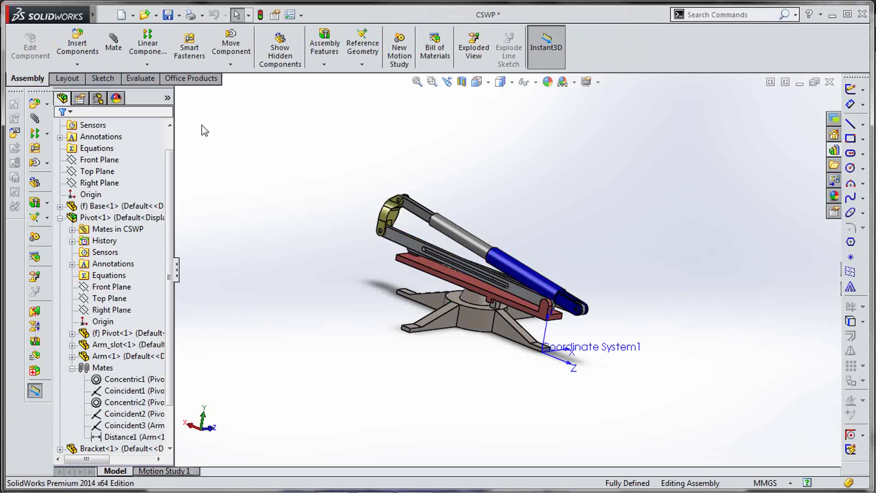
{"action": "left_click_drag", "start_coordinate": [171, 247], "coordinate": [172, 318]}
{"action": "left_click", "coordinate": [242, 287]}
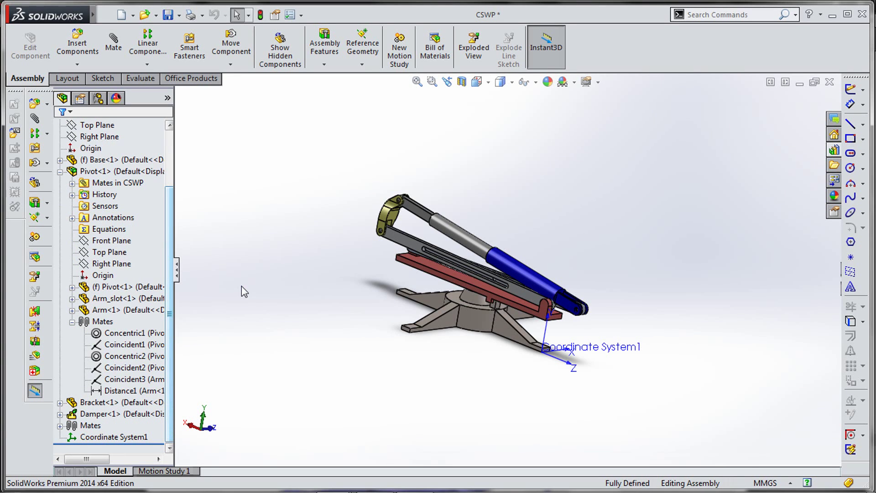
{"action": "key", "text": "shift+c"}
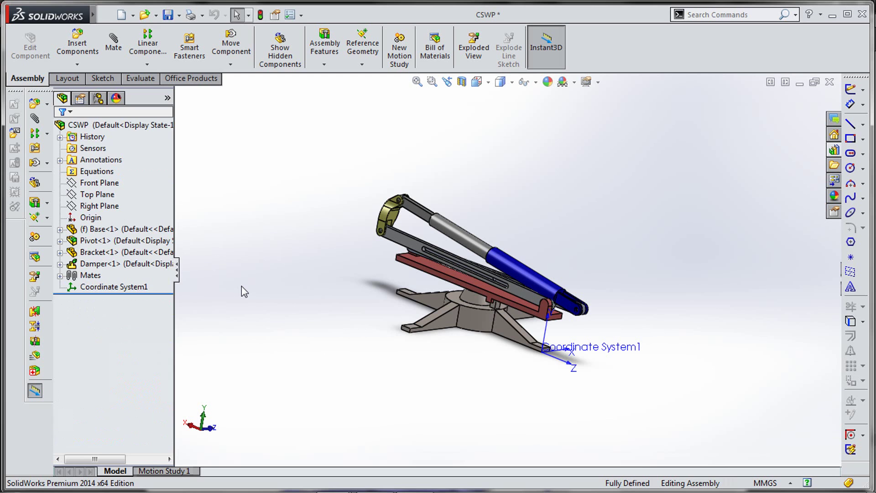
{"action": "scroll", "coordinate": [525, 288], "scroll_direction": "down", "scroll_amount": 3}
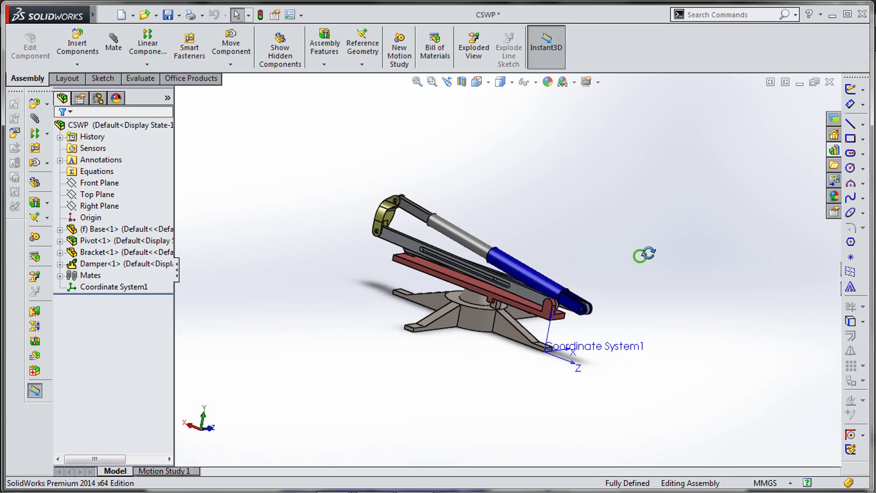
{"action": "mouse_move", "coordinate": [460, 287]}
{"action": "middle_mouse_down"}
{"action": "mouse_move", "coordinate": [423, 261]}
{"action": "mouse_move", "coordinate": [431, 295]}
{"action": "middle_mouse_up"}
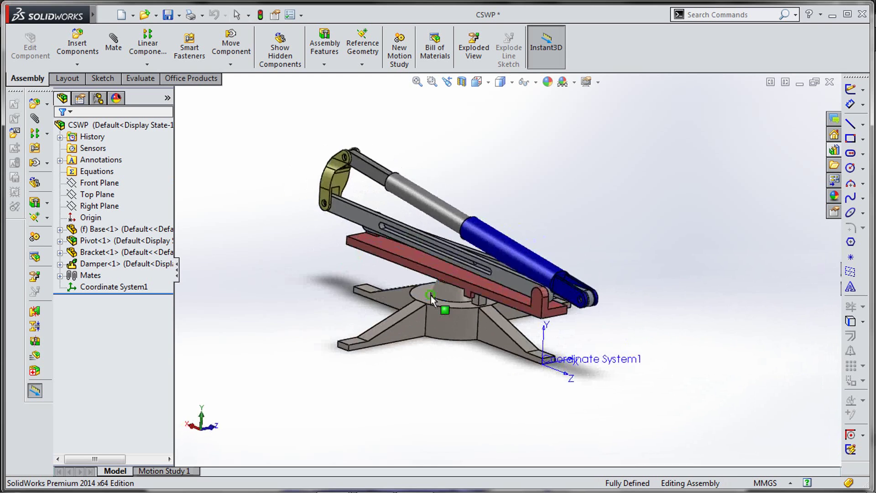
{"action": "left_click", "coordinate": [138, 232]}
{"action": "right_click", "coordinate": [138, 232]}
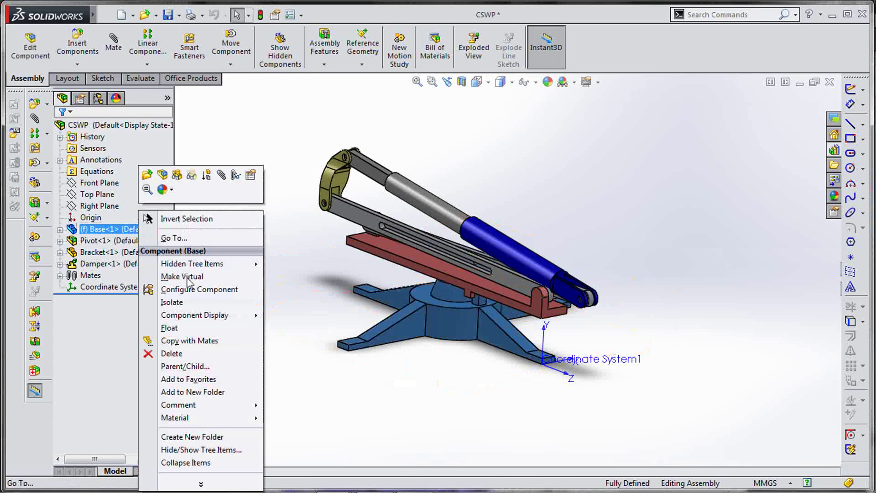
{"action": "left_click", "coordinate": [194, 471]}
{"action": "left_click", "coordinate": [310, 359]}
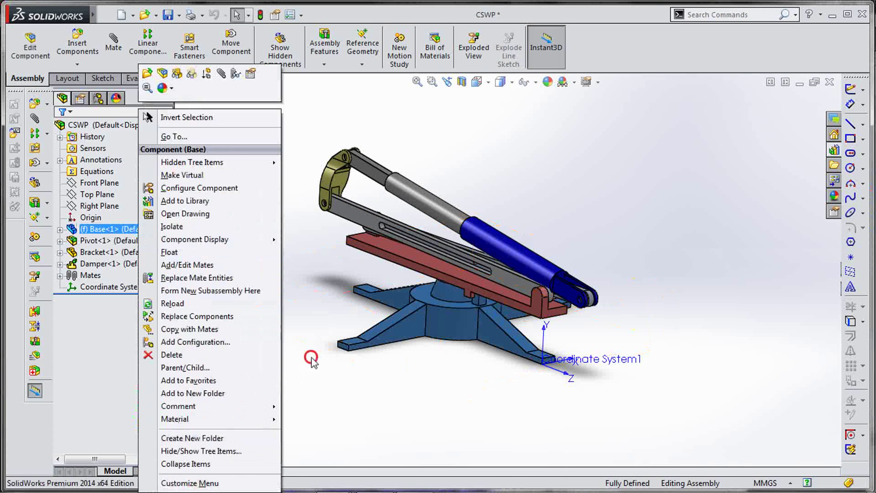
Replace the Base component with Base_B, matching the configuration by name and re-attaching mates, and dismiss the rebuild error report
{"action": "right_click", "coordinate": [137, 232]}
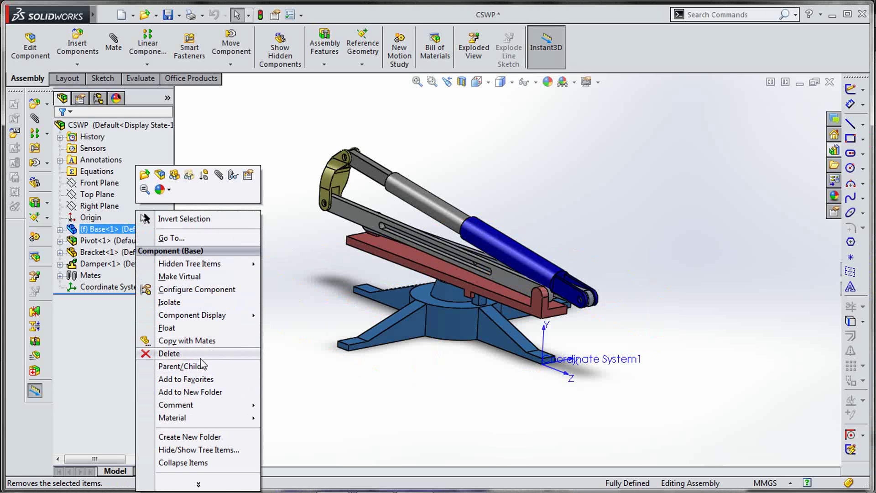
{"action": "left_click", "coordinate": [199, 483]}
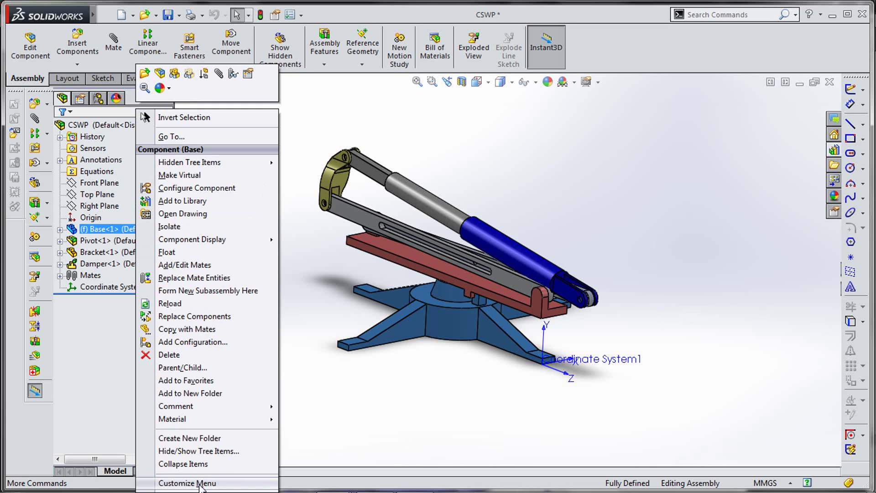
{"action": "left_click", "coordinate": [183, 319]}
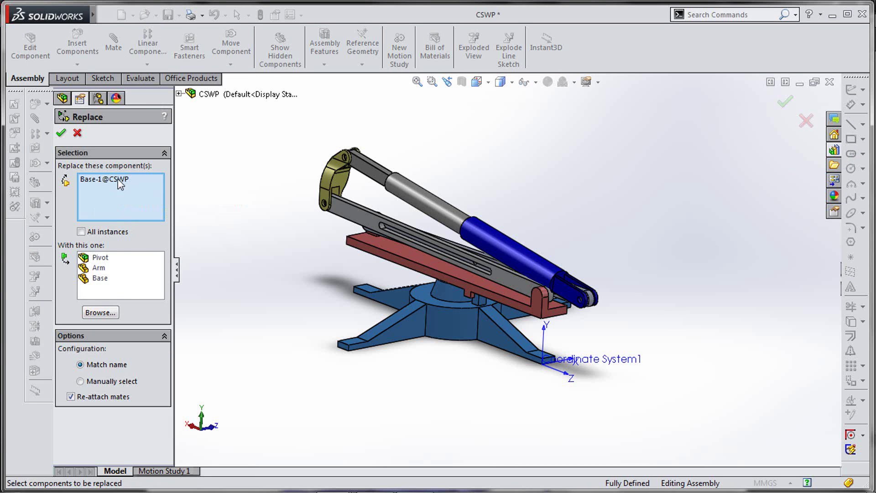
{"action": "left_click", "coordinate": [105, 313]}
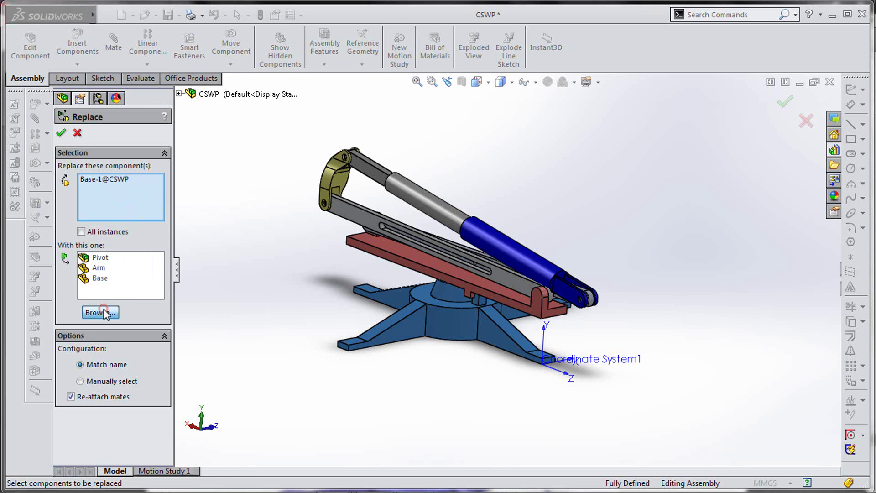
{"action": "left_click", "coordinate": [375, 196]}
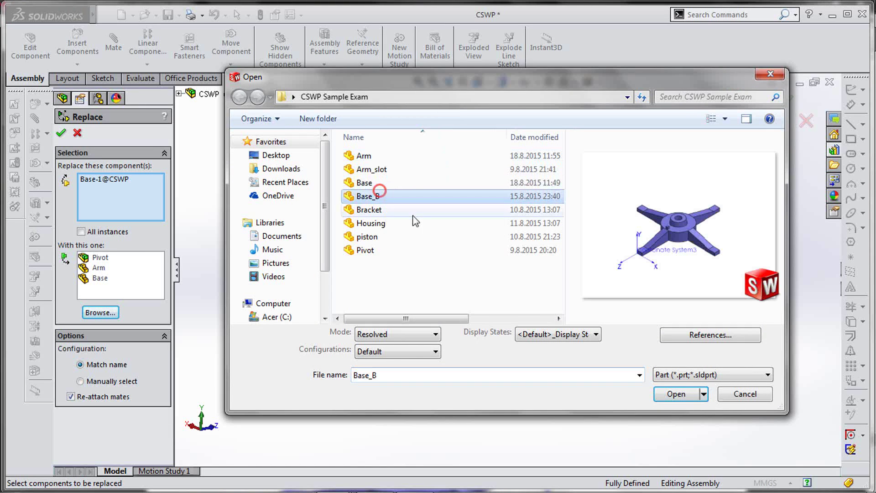
{"action": "left_click", "coordinate": [677, 394]}
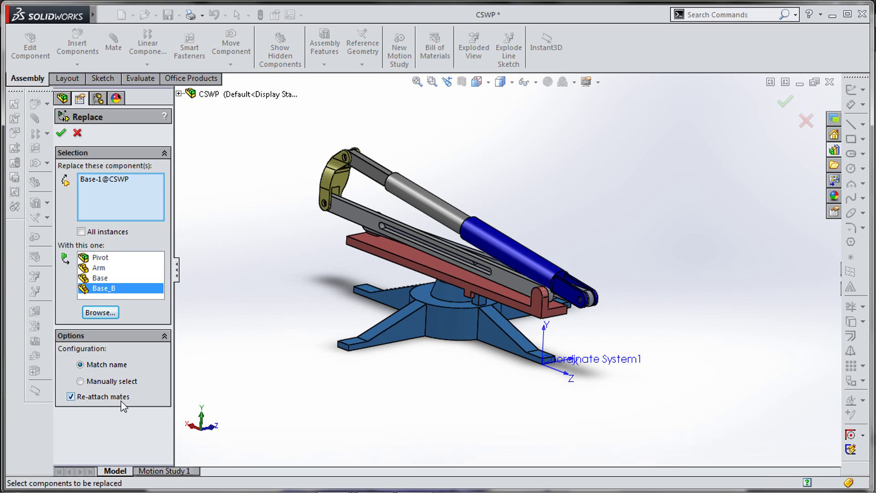
{"action": "left_click", "coordinate": [62, 134]}
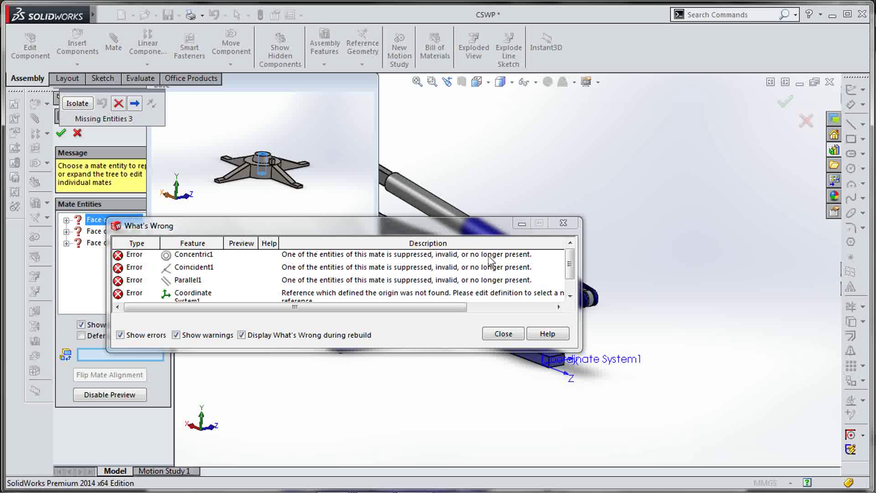
{"action": "mouse_move", "coordinate": [568, 254]}
{"action": "left_mouse_down"}
{"action": "mouse_move", "coordinate": [568, 265]}
{"action": "mouse_move", "coordinate": [563, 253]}
{"action": "left_mouse_up"}
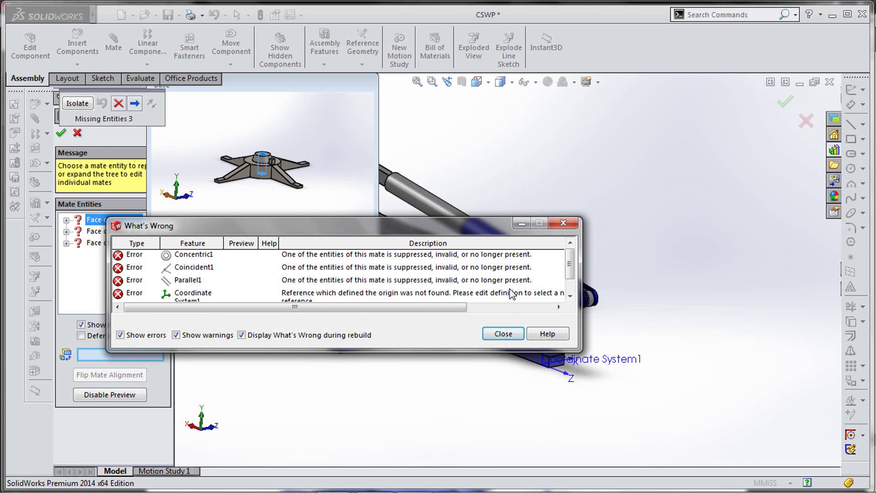
{"action": "left_click", "coordinate": [504, 335]}
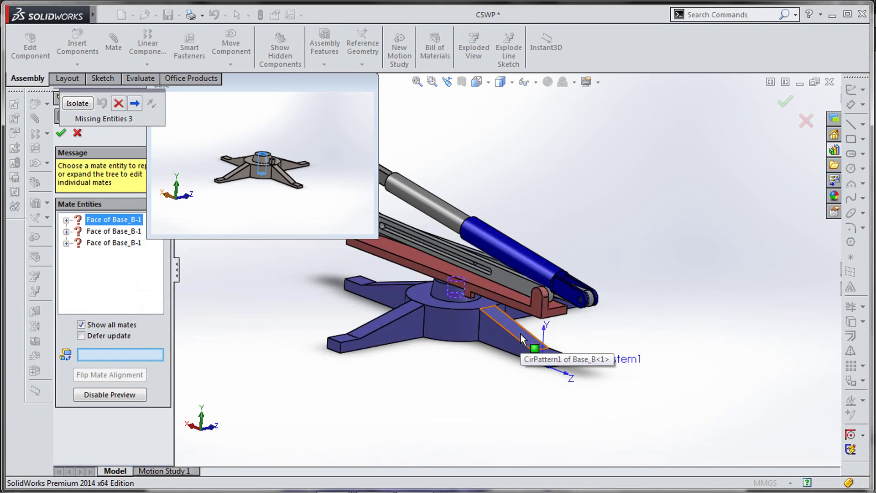
Reassign the first missing mate face to the cylindrical face of Base_B's central hole and flip the mate alignment
{"action": "scroll", "coordinate": [456, 315], "scroll_direction": "up", "scroll_amount": 4}
{"action": "scroll", "coordinate": [439, 253], "scroll_direction": "down", "scroll_amount": 4}
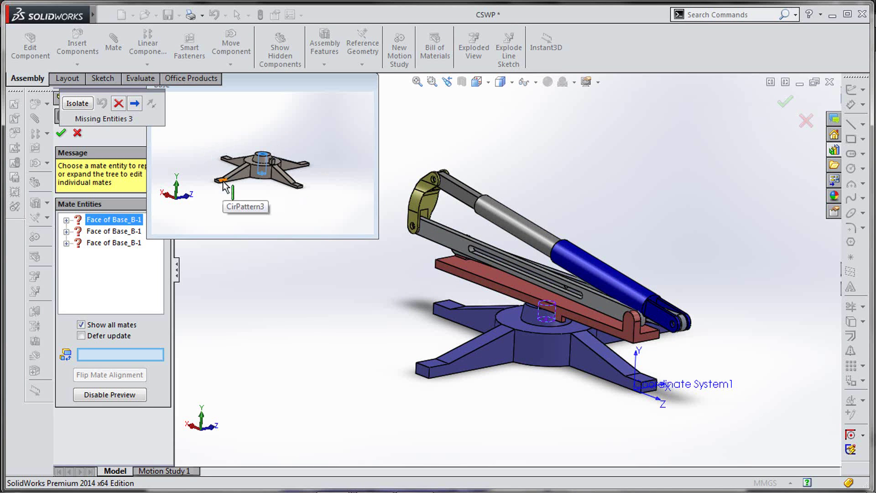
{"action": "scroll", "coordinate": [249, 171], "scroll_direction": "down", "scroll_amount": 2}
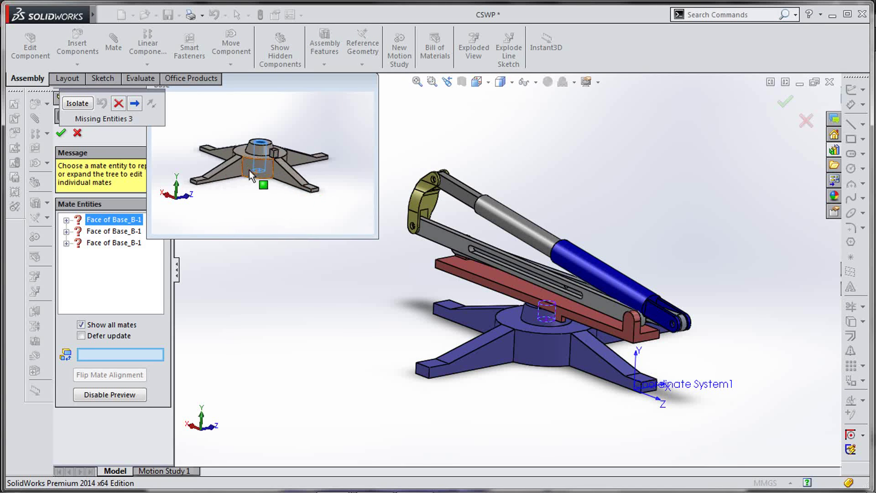
{"action": "scroll", "coordinate": [263, 162], "scroll_direction": "down", "scroll_amount": 2}
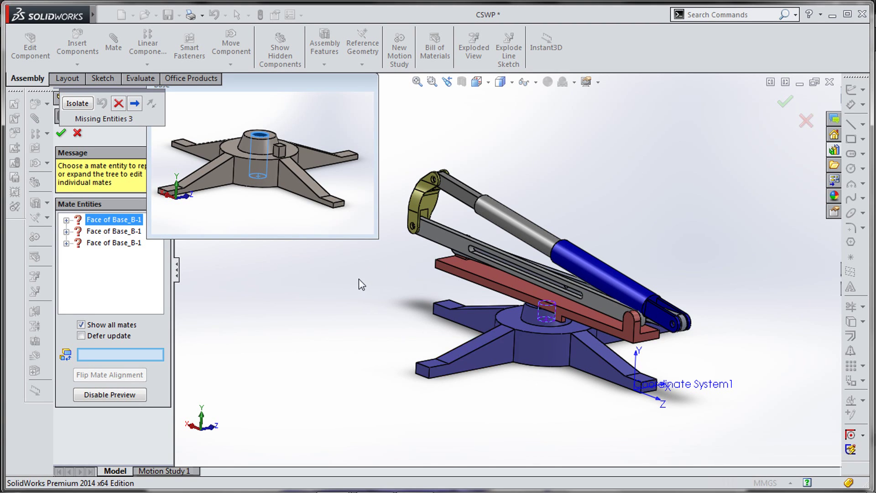
{"action": "middle_click_drag", "start_coordinate": [568, 370], "coordinate": [539, 350]}
{"action": "left_click", "coordinate": [538, 343]}
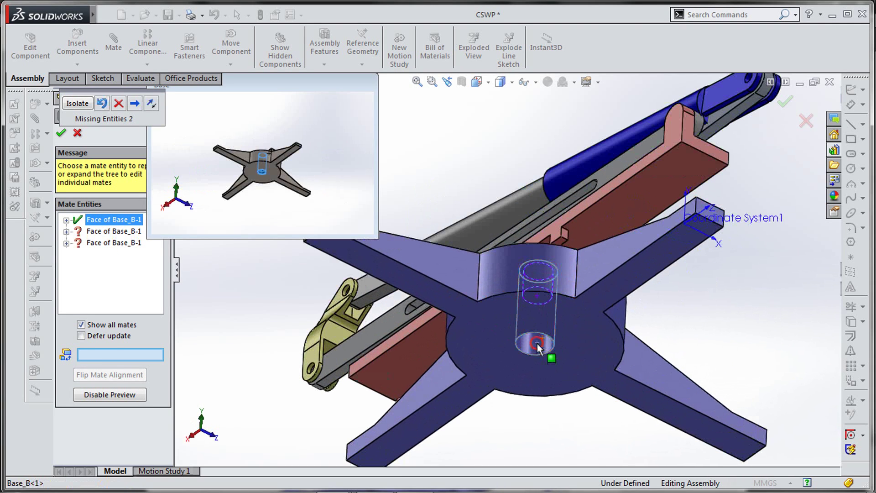
{"action": "middle_click_drag", "start_coordinate": [538, 343], "coordinate": [550, 282]}
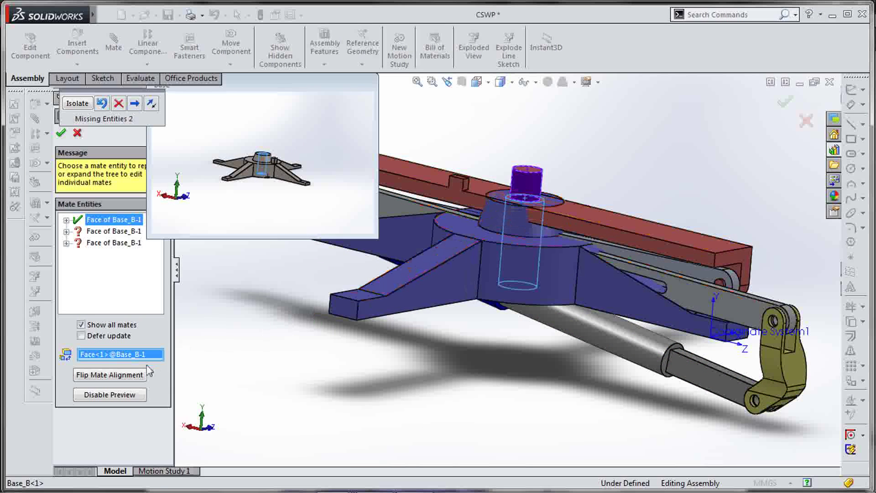
{"action": "left_click", "coordinate": [118, 375]}
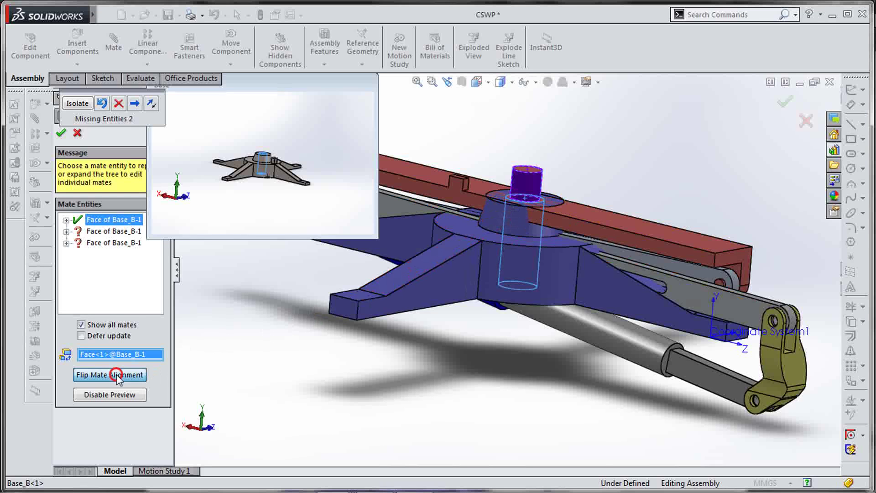
Move on to the second missing mate entity and reassign it to the flat top face of Base_B's raised hub
{"action": "scroll", "coordinate": [463, 293], "scroll_direction": "up", "scroll_amount": 3}
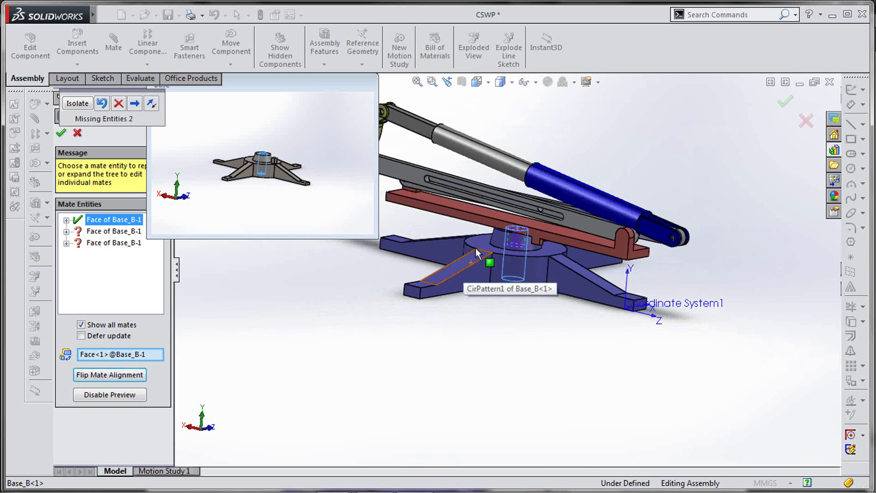
{"action": "left_click", "coordinate": [135, 103]}
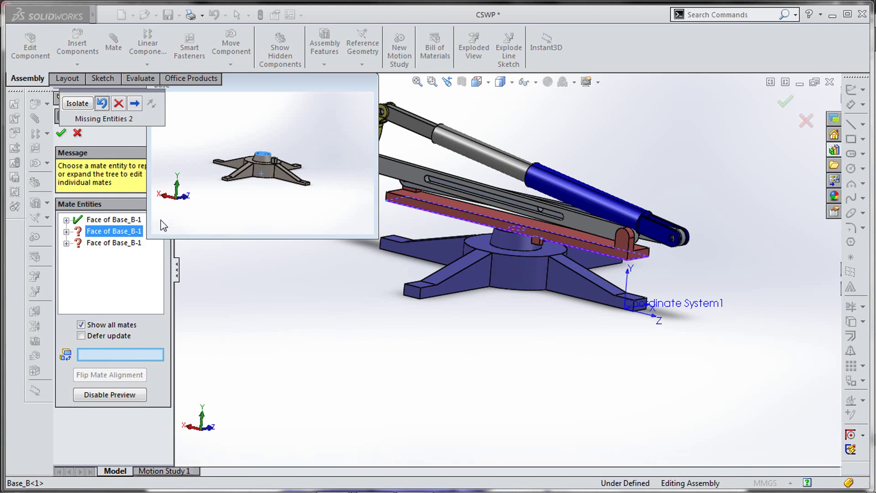
{"action": "scroll", "coordinate": [503, 190], "scroll_direction": "down", "scroll_amount": 5}
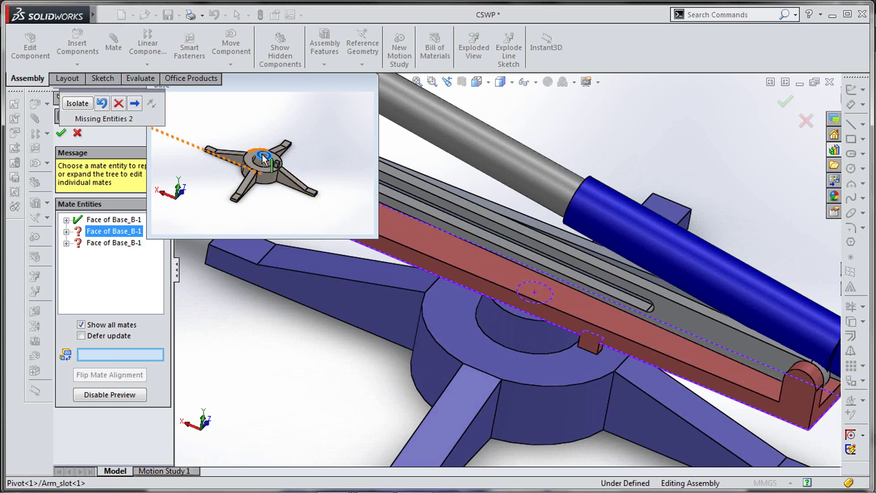
{"action": "scroll", "coordinate": [466, 294], "scroll_direction": "down", "scroll_amount": 4}
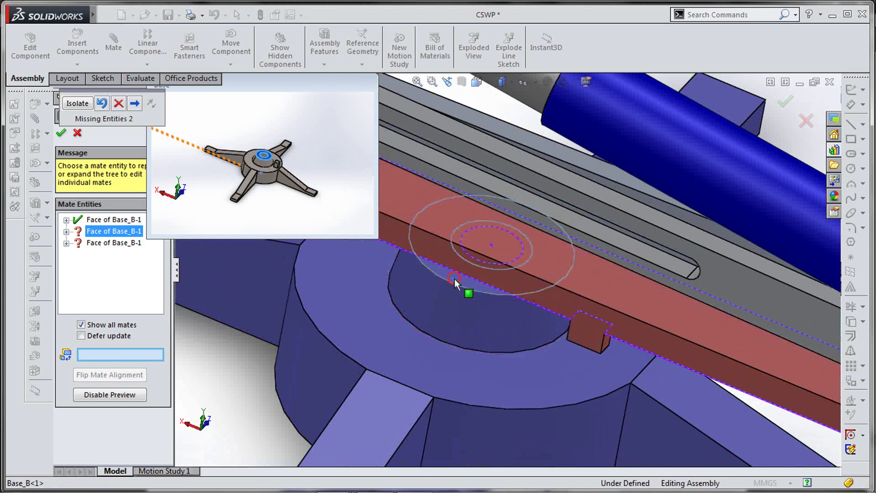
{"action": "left_click", "coordinate": [456, 280]}
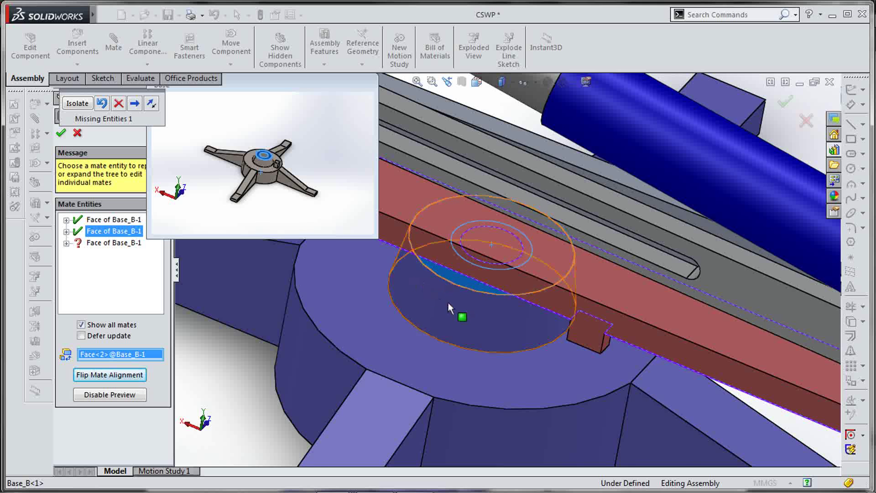
{"action": "scroll", "coordinate": [449, 302], "scroll_direction": "up", "scroll_amount": 2}
Reassign the third missing mate entity to the matching face of Base_B's stop block, accept the replacements, and dismiss the rebuild error report
{"action": "left_click", "coordinate": [151, 103]}
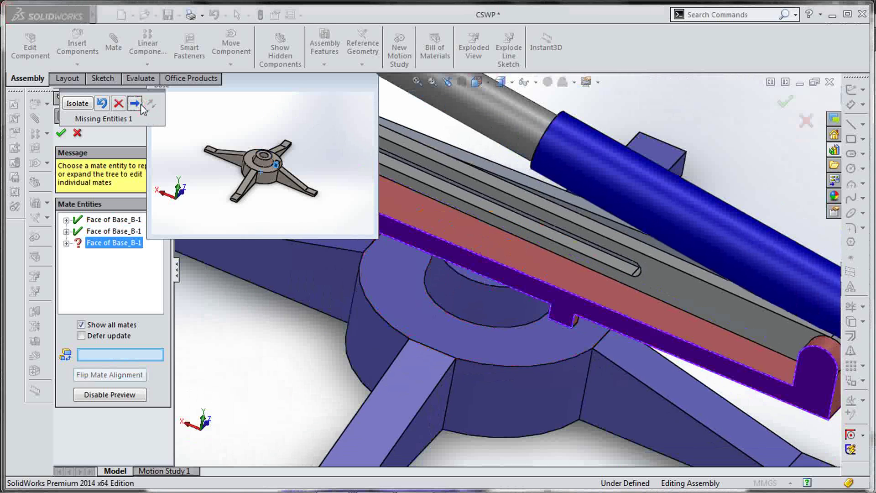
{"action": "middle_click_drag", "start_coordinate": [594, 352], "coordinate": [479, 265]}
{"action": "left_click", "coordinate": [505, 266]}
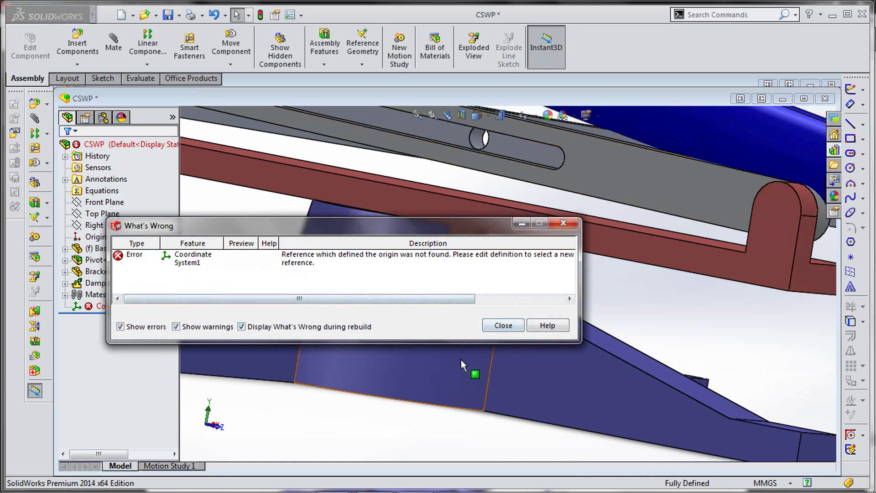
{"action": "left_click", "coordinate": [487, 327]}
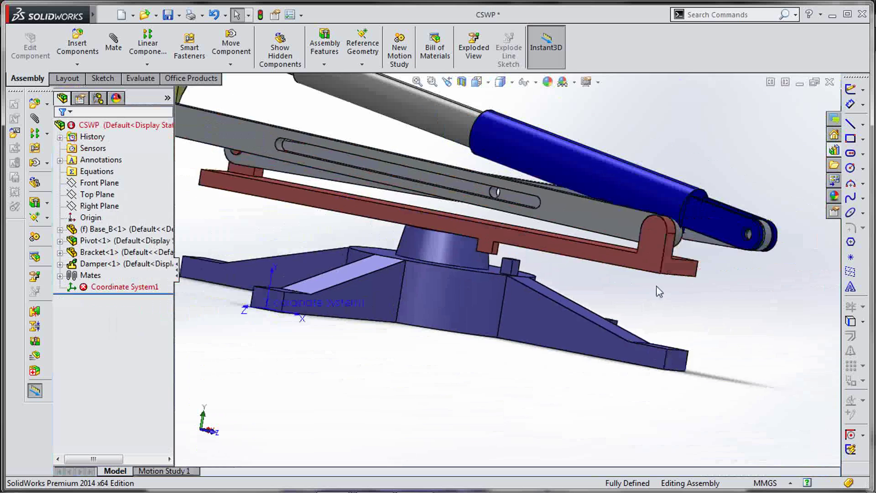
Repair Coordinate System1 by redefining its origin at the bottom outer corner vertex of a Base_B leg
{"action": "scroll", "coordinate": [551, 278], "scroll_direction": "up", "scroll_amount": 3}
{"action": "middle_click_drag", "start_coordinate": [550, 278], "coordinate": [573, 332]}
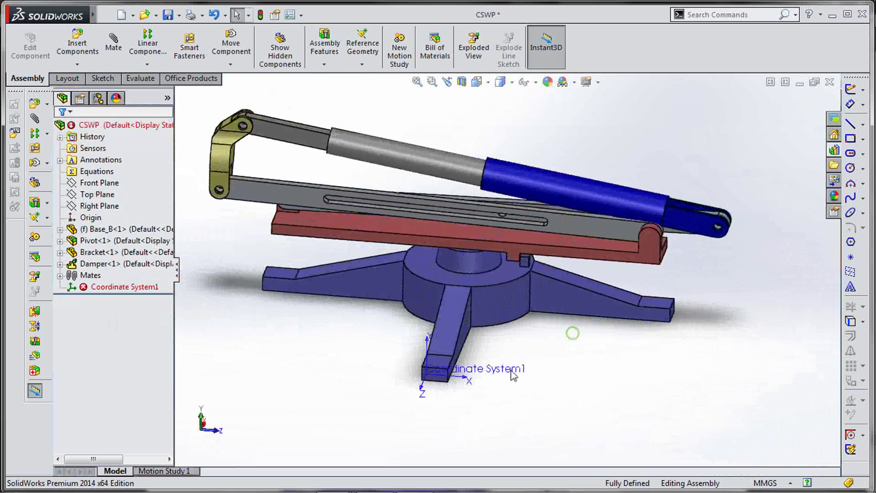
{"action": "left_click", "coordinate": [111, 287]}
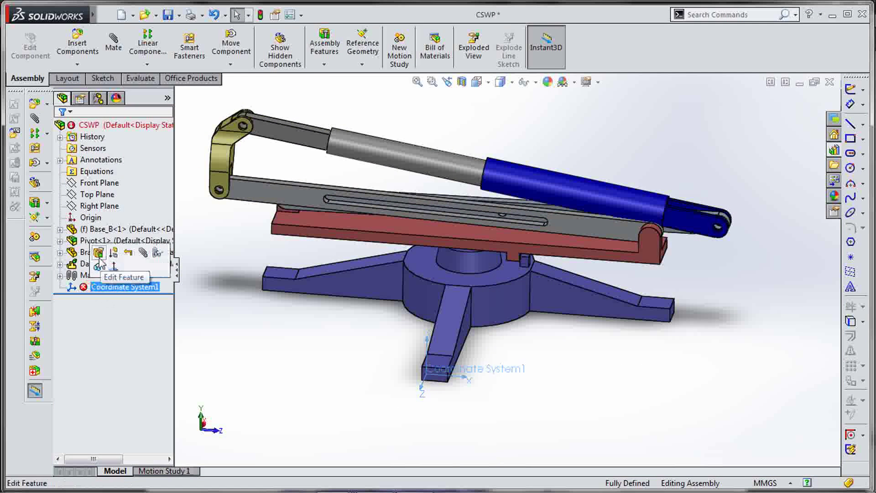
{"action": "left_click", "coordinate": [99, 258]}
{"action": "middle_click_drag", "start_coordinate": [607, 319], "coordinate": [653, 323]}
{"action": "scroll", "coordinate": [653, 323], "scroll_direction": "down", "scroll_amount": 2}
{"action": "left_click", "coordinate": [653, 313]}
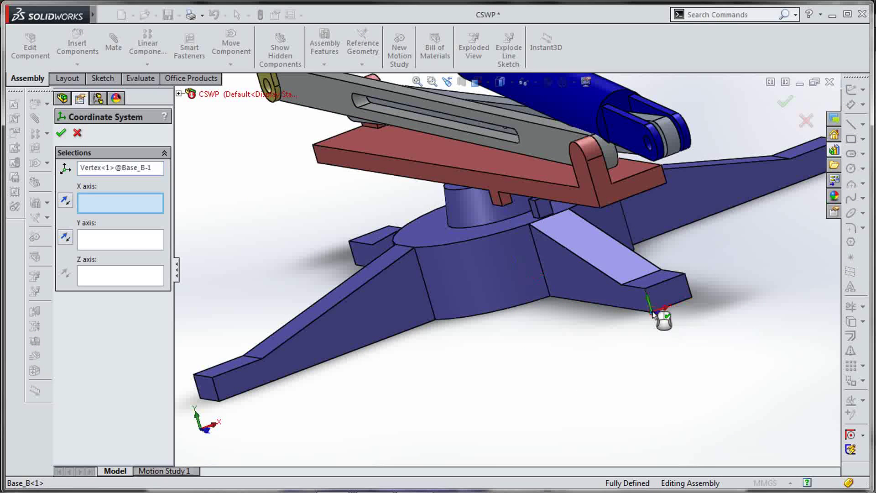
{"action": "right_click", "coordinate": [653, 313]}
{"action": "scroll", "coordinate": [630, 352], "scroll_direction": "up", "scroll_amount": 5}
{"action": "middle_click_drag", "start_coordinate": [630, 351], "coordinate": [513, 224]}
{"action": "left_click", "coordinate": [499, 297]}
Examine the assembly on Base_B around the slotted arm, the pivot and the stop block
{"action": "scroll", "coordinate": [512, 264], "scroll_direction": "down", "scroll_amount": 3}
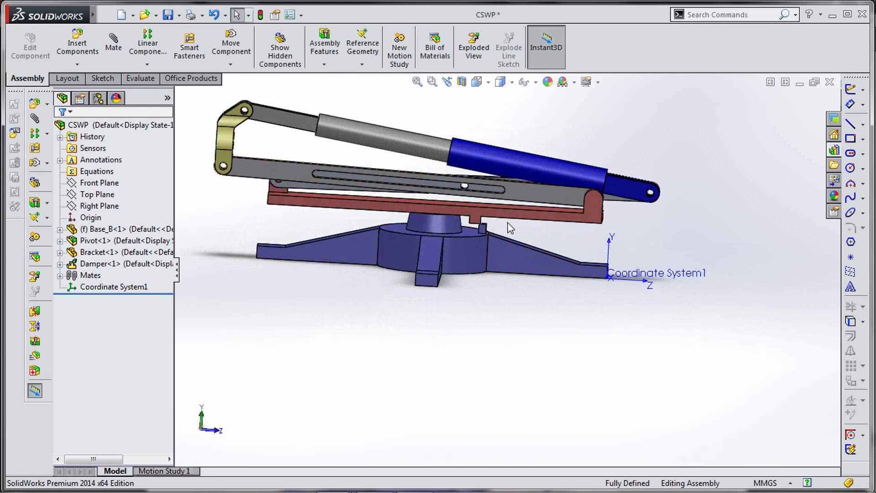
{"action": "scroll", "coordinate": [502, 191], "scroll_direction": "down", "scroll_amount": 3}
{"action": "scroll", "coordinate": [463, 203], "scroll_direction": "up", "scroll_amount": 1}
{"action": "scroll", "coordinate": [460, 204], "scroll_direction": "down", "scroll_amount": 1}
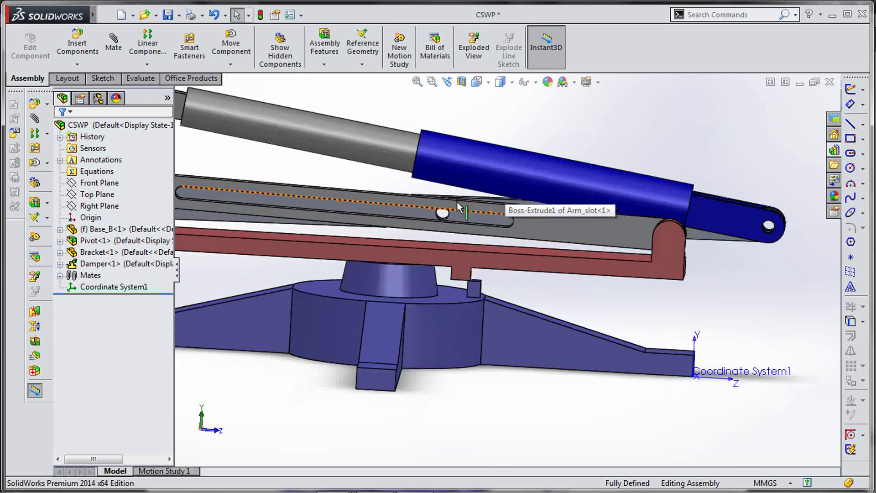
{"action": "scroll", "coordinate": [459, 203], "scroll_direction": "up", "scroll_amount": 3}
{"action": "key", "text": "f"}
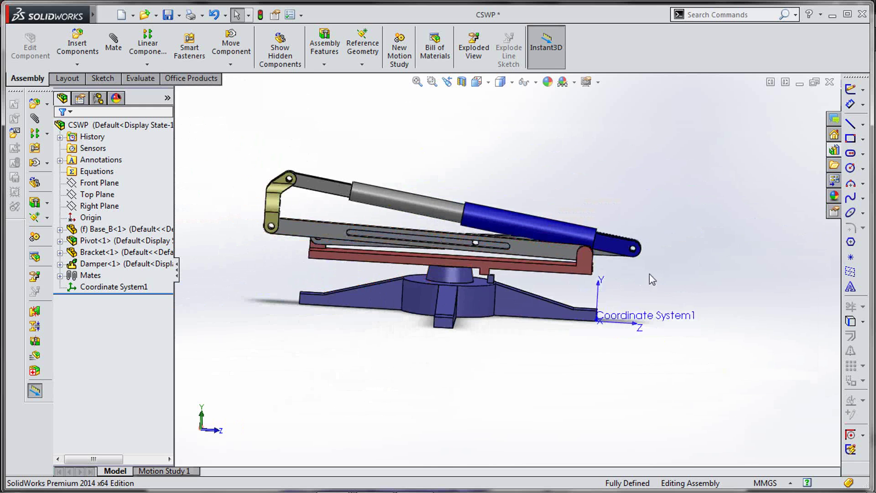
{"action": "scroll", "coordinate": [625, 292], "scroll_direction": "down", "scroll_amount": 3}
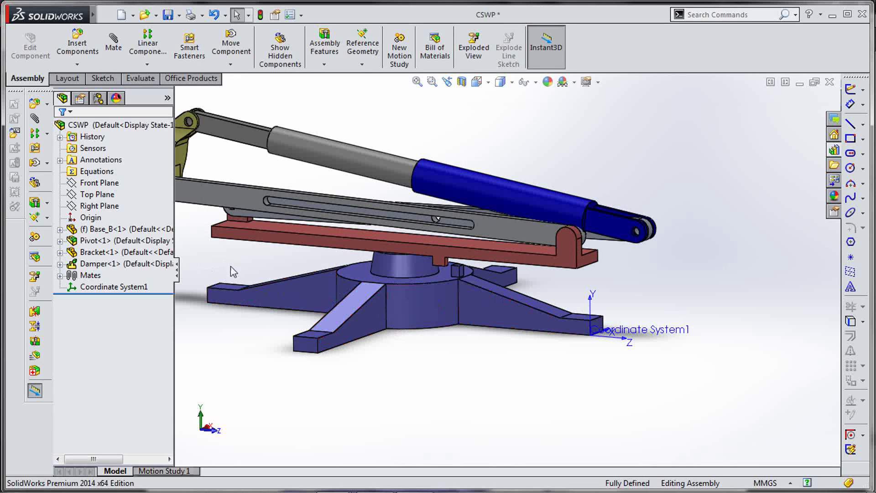
{"action": "key", "text": "f"}
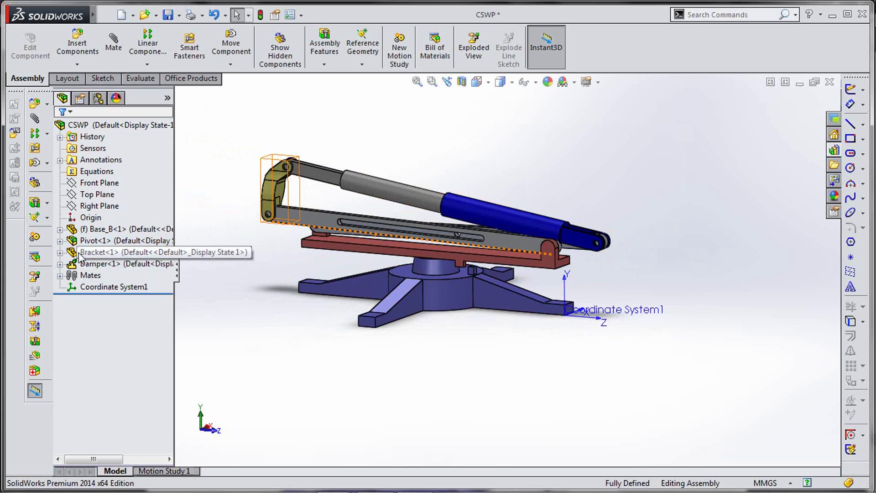
Delete the Bracket's Parallel2 mate to the Pivot subassembly and collapse the feature tree
{"action": "left_click", "coordinate": [59, 252]}
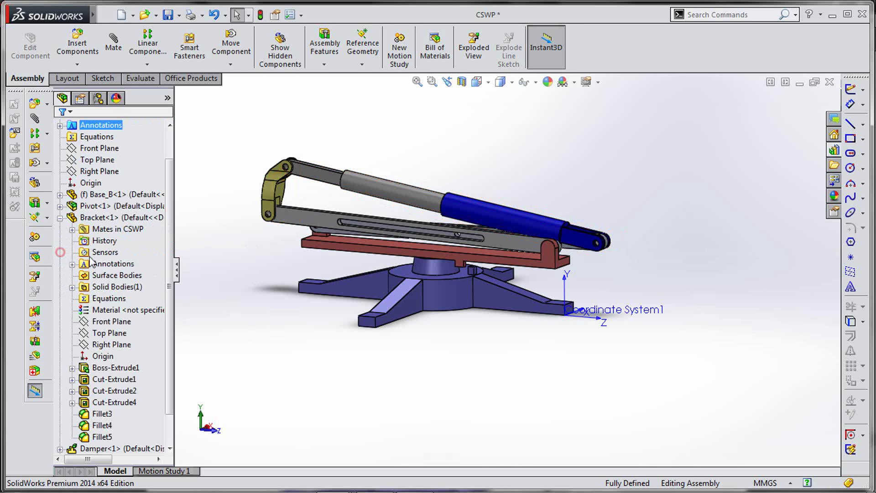
{"action": "left_click", "coordinate": [72, 229]}
{"action": "left_click", "coordinate": [136, 252]}
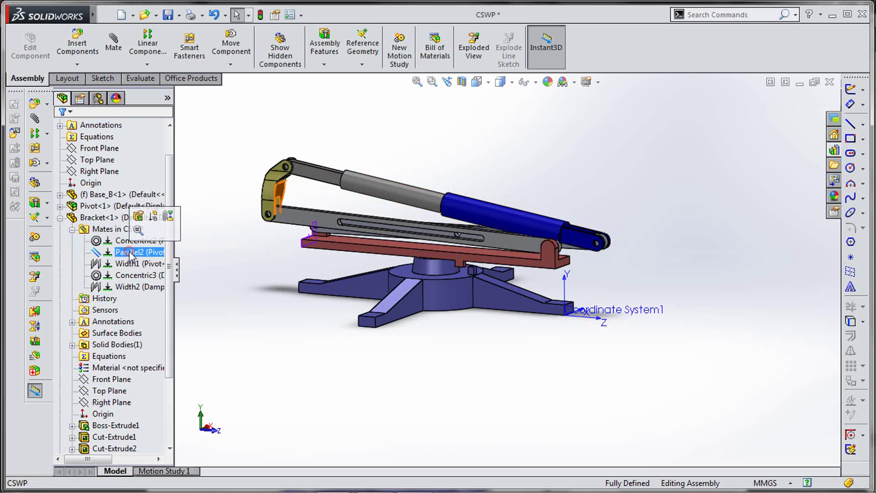
{"action": "right_click", "coordinate": [132, 254]}
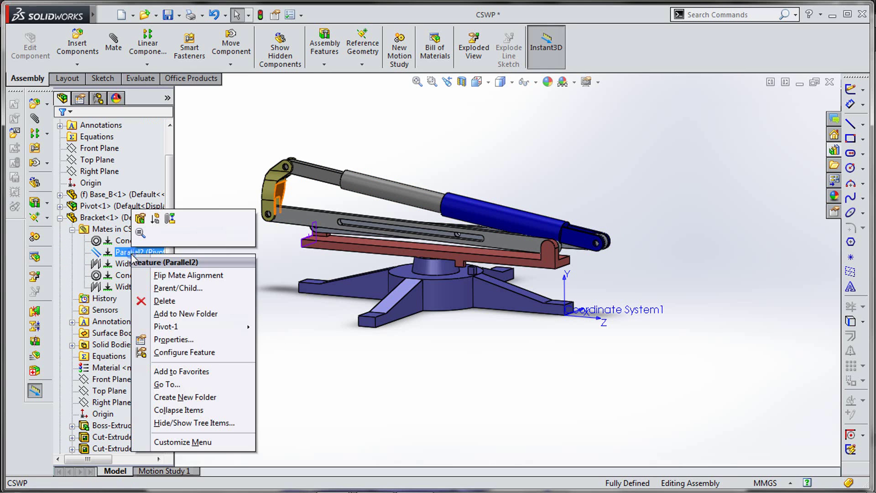
{"action": "left_click", "coordinate": [170, 301]}
{"action": "left_click", "coordinate": [515, 178]}
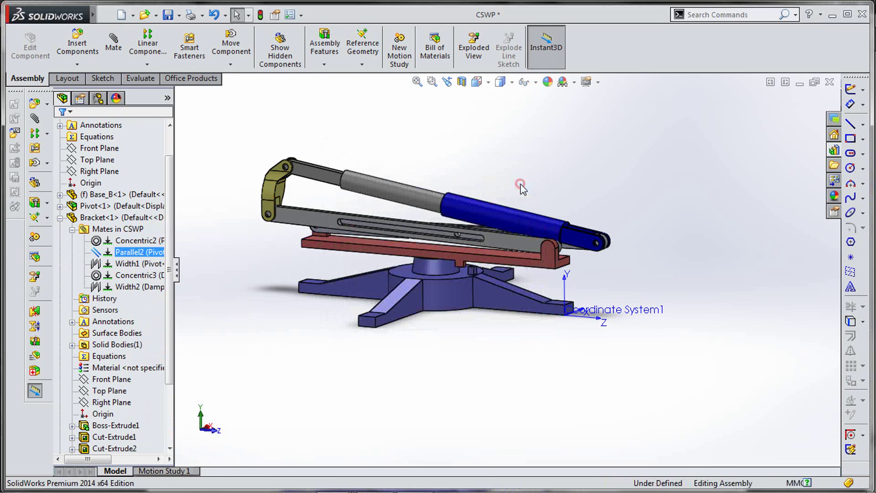
{"action": "left_click", "coordinate": [250, 274]}
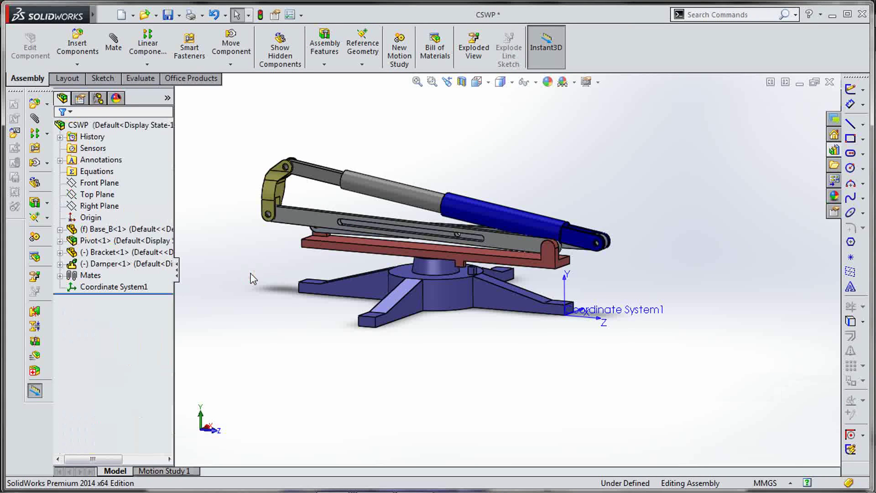
Edit the Pivot subassembly in place, delete its Distance1 mate, and return to the top-level assembly
{"action": "middle_click_drag", "start_coordinate": [254, 269], "coordinate": [265, 267]}
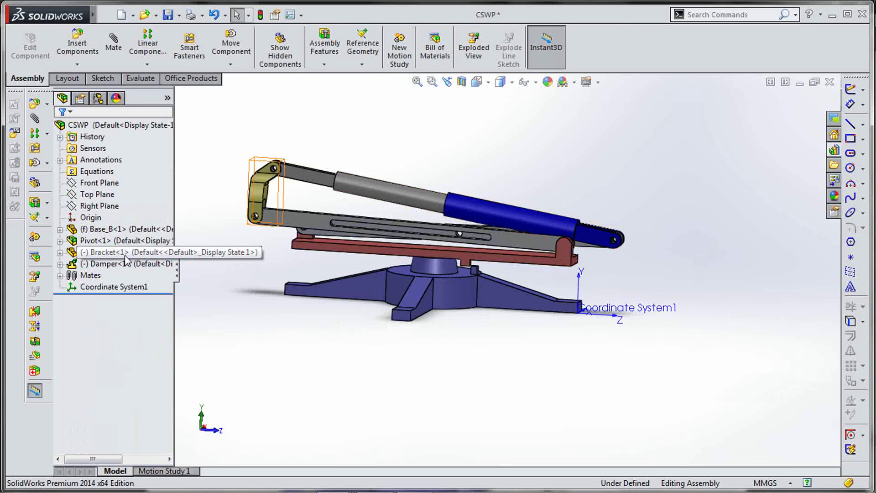
{"action": "left_click", "coordinate": [60, 241]}
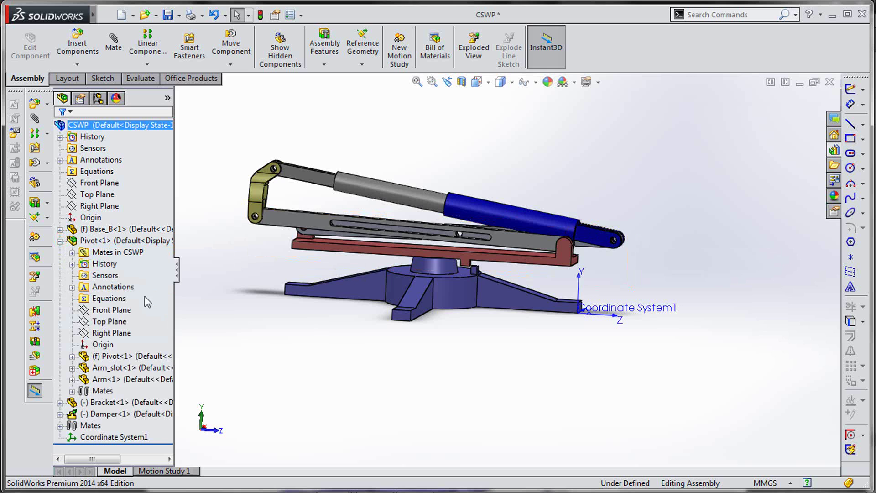
{"action": "left_click", "coordinate": [72, 391]}
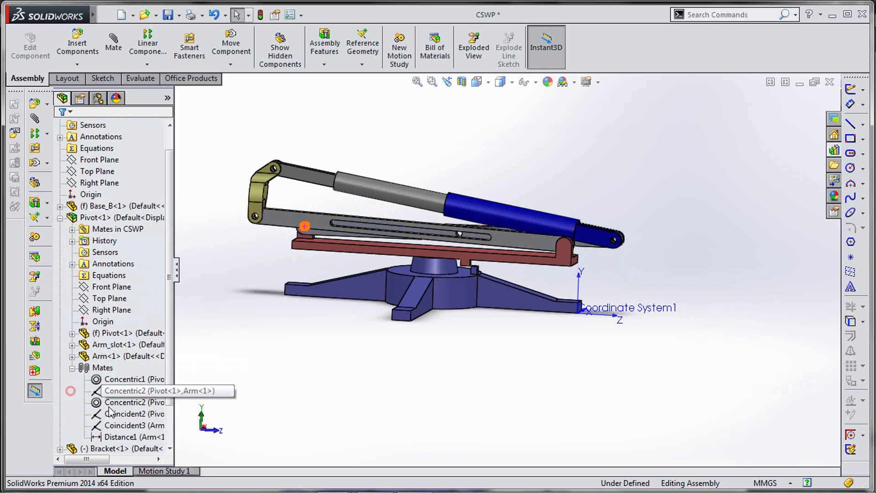
{"action": "right_click", "coordinate": [115, 437]}
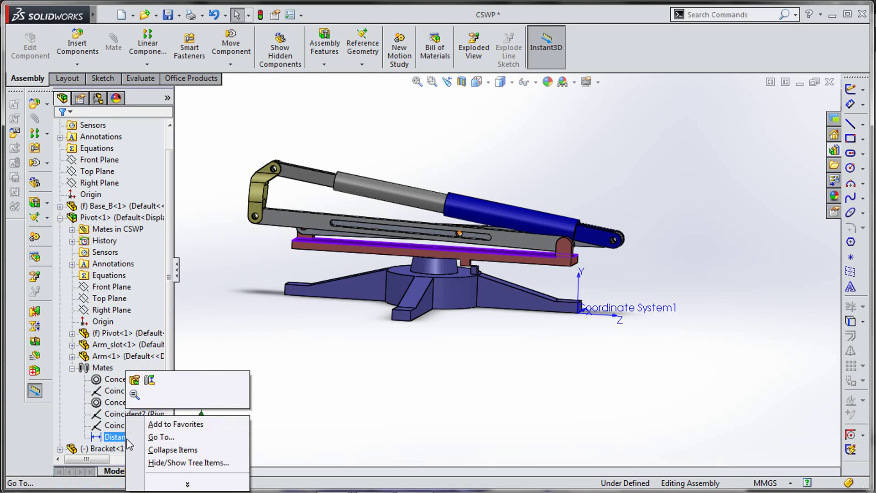
{"action": "left_click", "coordinate": [314, 413]}
{"action": "left_click", "coordinate": [99, 218]}
{"action": "left_click", "coordinate": [118, 185]}
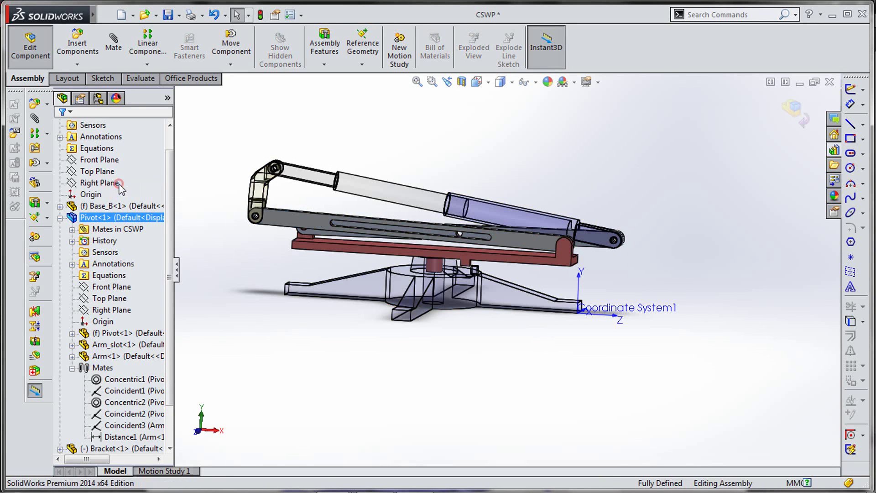
{"action": "right_click", "coordinate": [143, 437]}
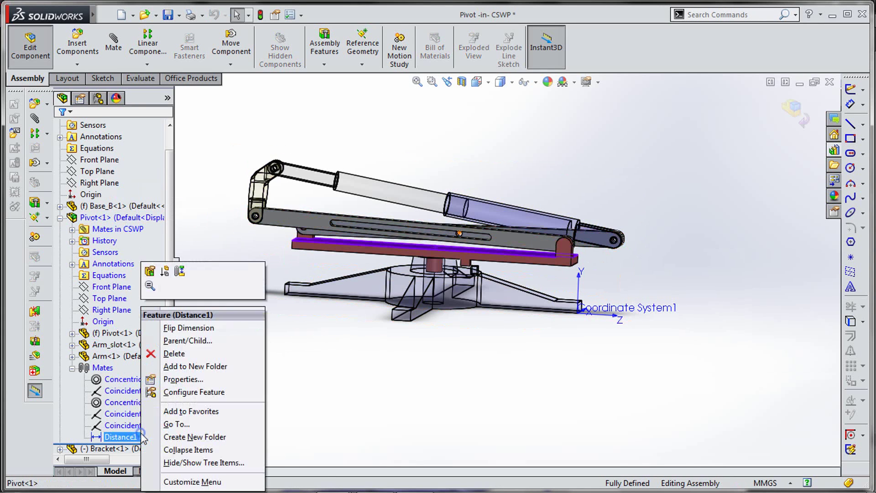
{"action": "left_click", "coordinate": [187, 352]}
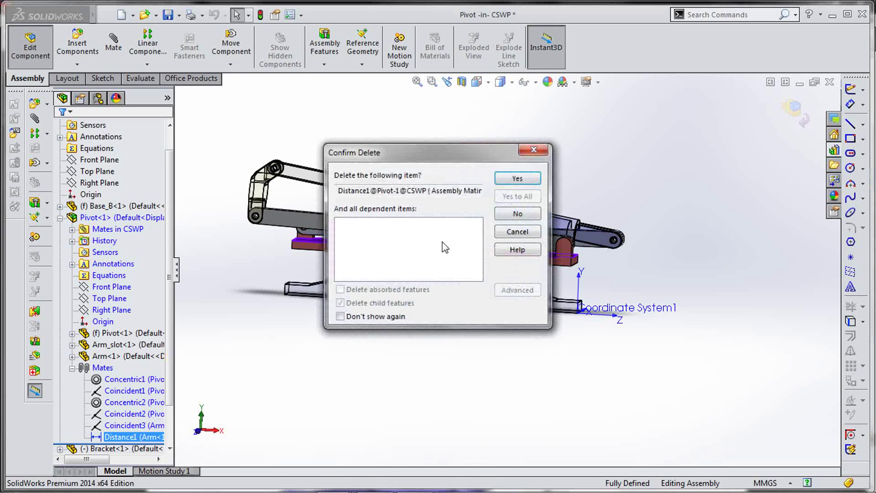
{"action": "left_click", "coordinate": [517, 179]}
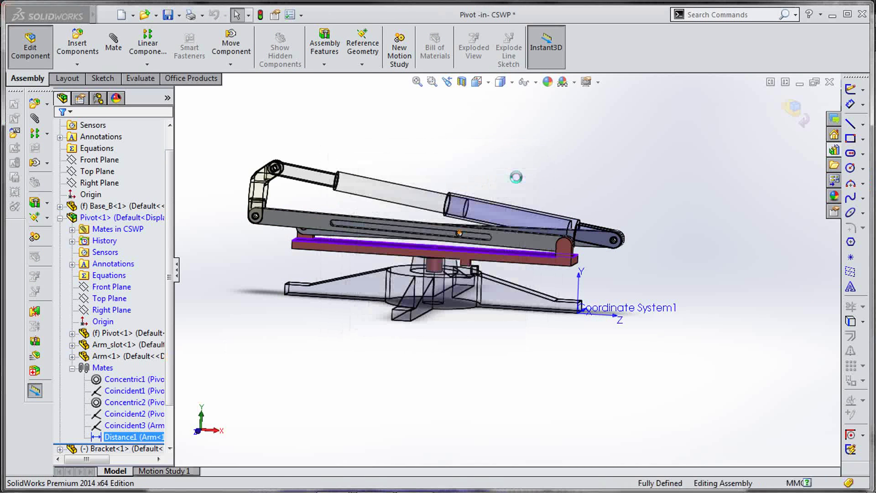
{"action": "left_click", "coordinate": [802, 120]}
Make the Pivot subassembly flexible and swing its slotted arm upward to open the linkage
{"action": "middle_click_drag", "start_coordinate": [606, 176], "coordinate": [561, 183]}
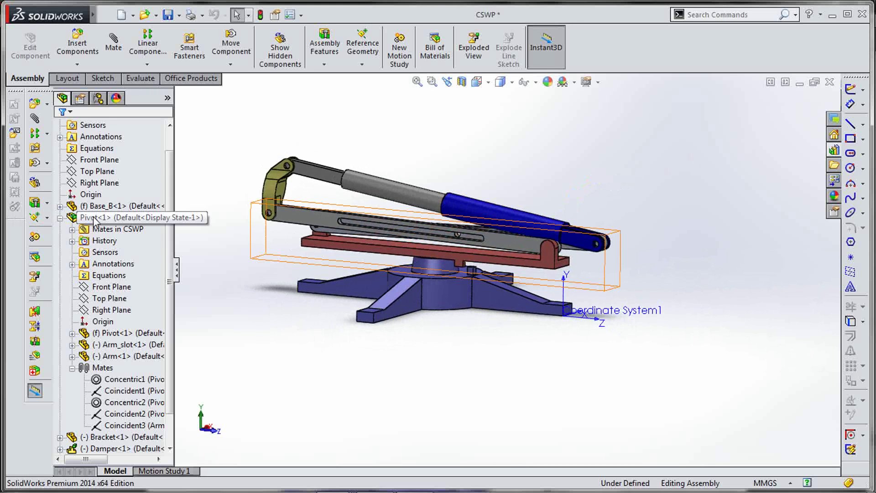
{"action": "left_click", "coordinate": [94, 218]}
{"action": "left_click", "coordinate": [103, 206], "text": "ctrl"}
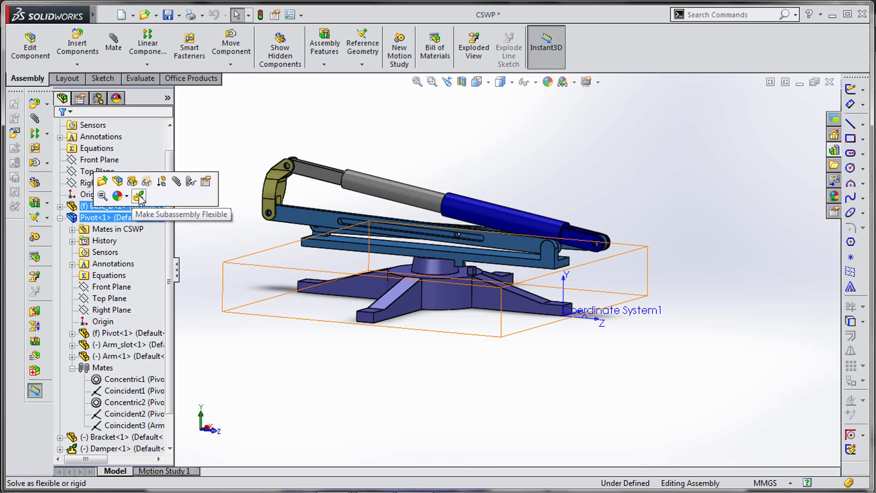
{"action": "left_click", "coordinate": [140, 196]}
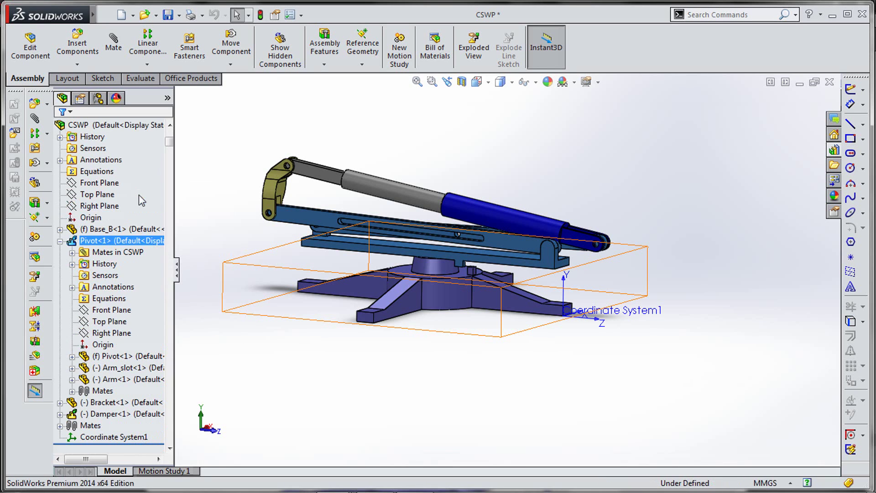
{"action": "left_click", "coordinate": [66, 242]}
{"action": "left_click", "coordinate": [248, 265]}
{"action": "left_click_drag", "start_coordinate": [320, 226], "coordinate": [325, 177]}
{"action": "mouse_move", "coordinate": [325, 177]}
{"action": "middle_mouse_down"}
{"action": "mouse_move", "coordinate": [365, 158]}
{"action": "mouse_move", "coordinate": [315, 187]}
{"action": "middle_mouse_up"}
{"action": "scroll", "coordinate": [346, 169], "scroll_direction": "up", "scroll_amount": 1}
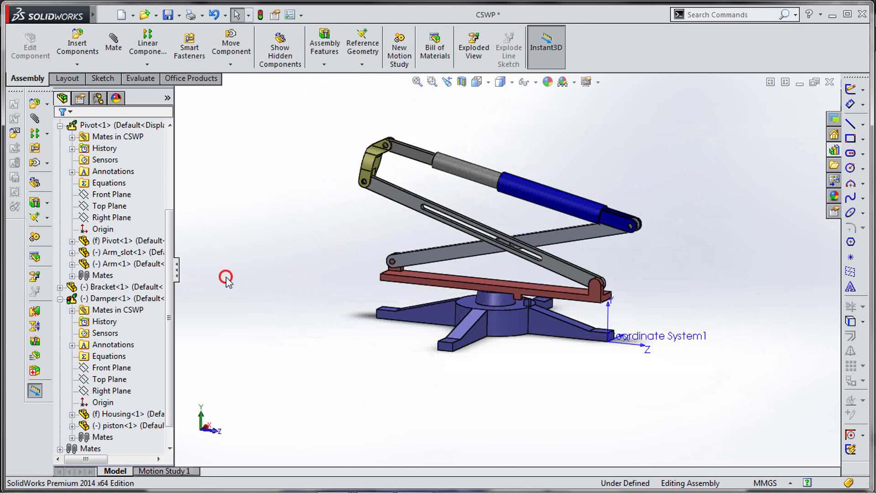
Start a mate between the Bracket's inner flat face and the Pivot's top face, and make it a 70-degree angle mate
{"action": "key", "text": "shift+c"}
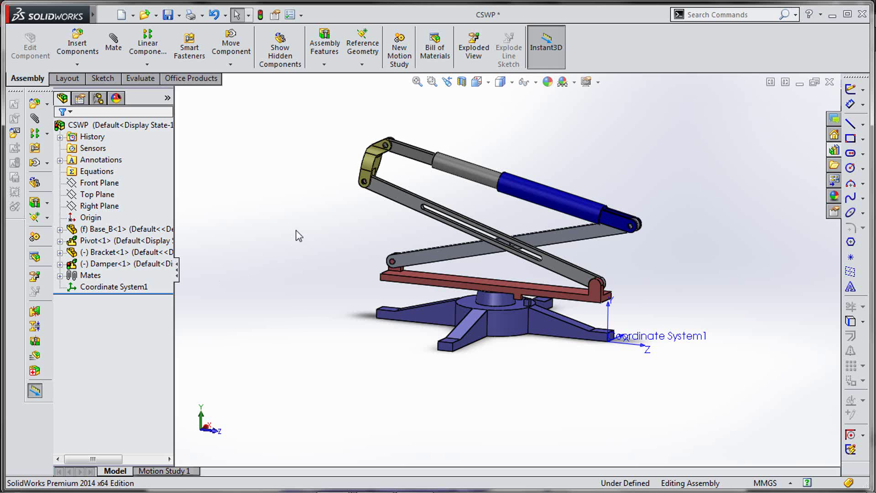
{"action": "key", "text": "s"}
{"action": "left_click", "coordinate": [349, 239]}
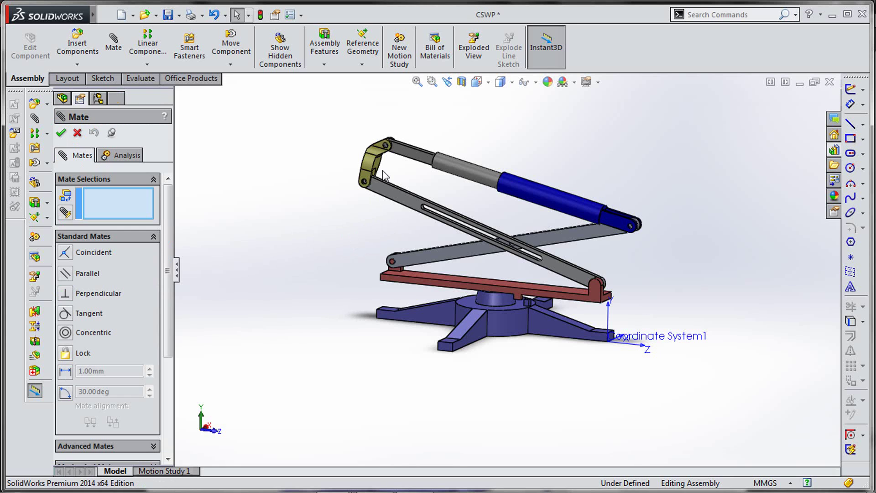
{"action": "scroll", "coordinate": [384, 174], "scroll_direction": "down", "scroll_amount": 4}
{"action": "left_click", "coordinate": [405, 178]}
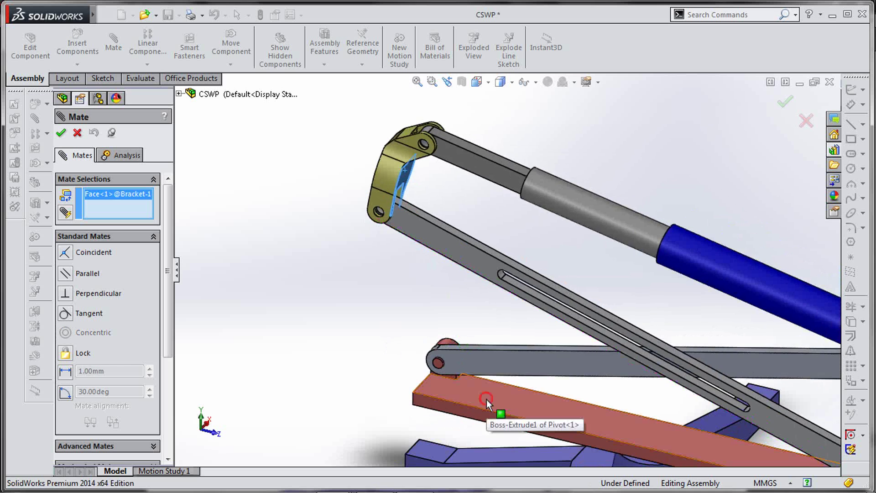
{"action": "left_click", "coordinate": [486, 399]}
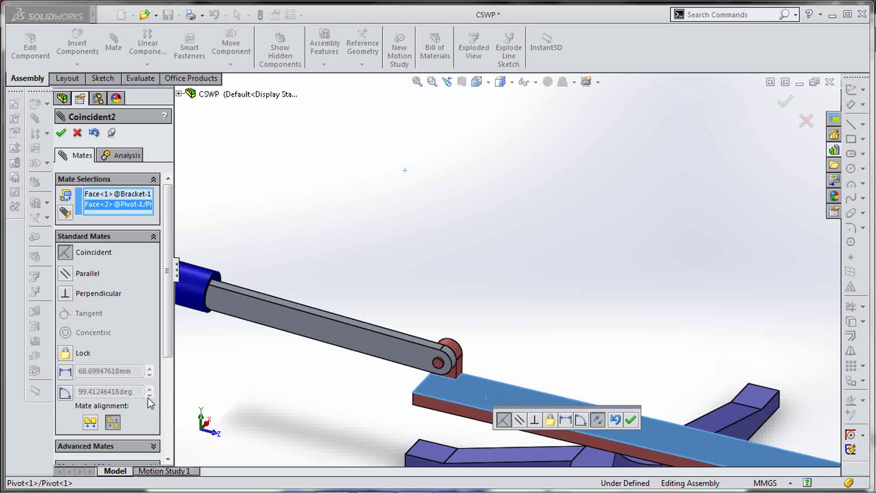
{"action": "left_click", "coordinate": [65, 392]}
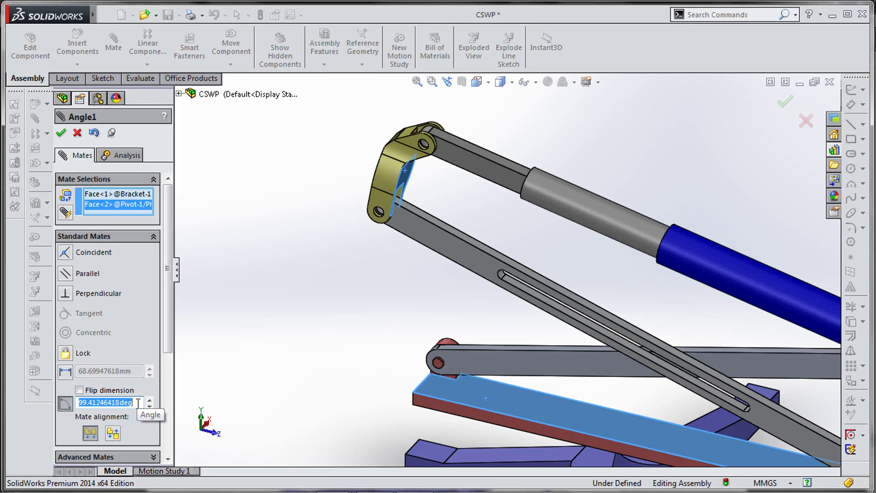
{"action": "type", "text": "270"}
{"action": "key", "text": "Return"}
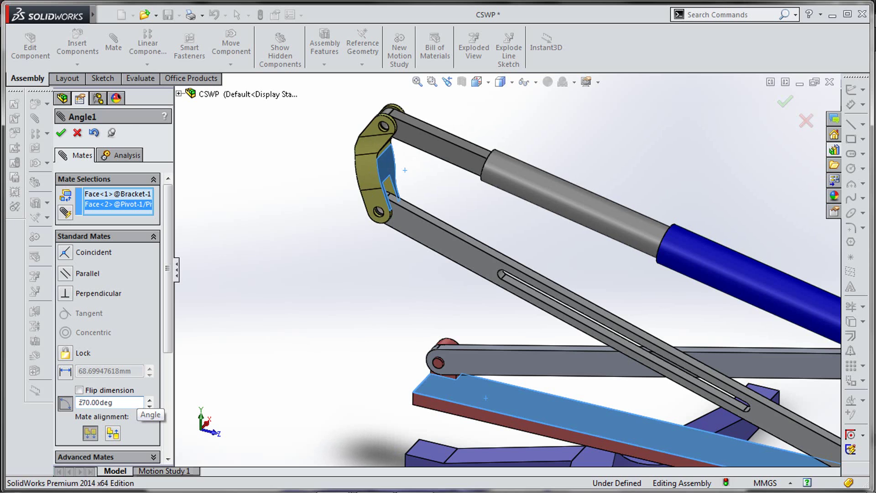
{"action": "key", "text": "BackSpace"}
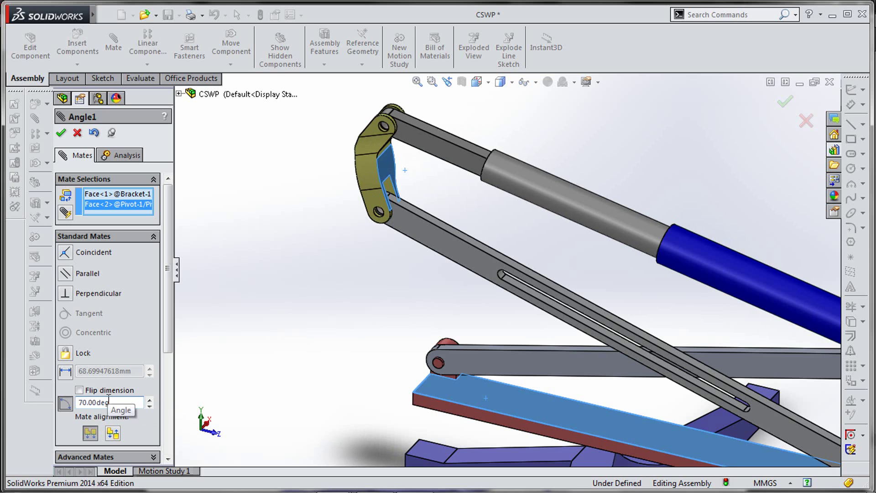
Switch the Bracket angle mate to anti-aligned, flip its dimension, and accept the mate
{"action": "scroll", "coordinate": [434, 329], "scroll_direction": "up", "scroll_amount": 3}
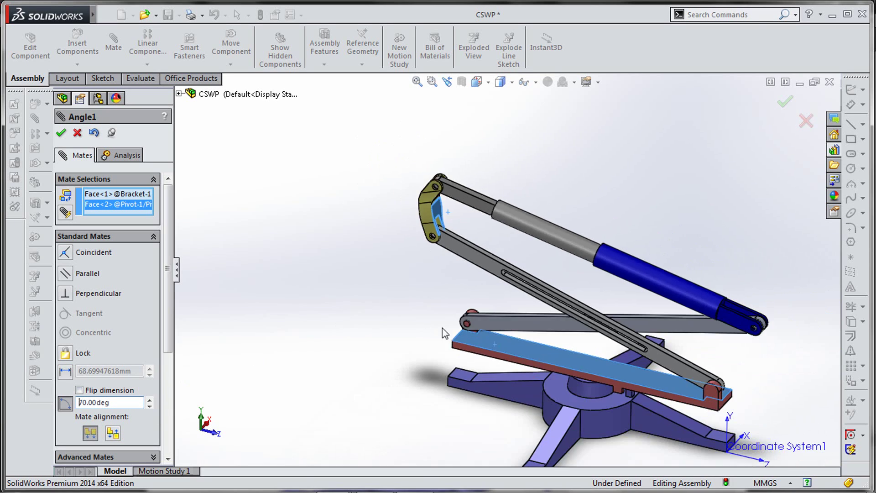
{"action": "middle_click_drag", "start_coordinate": [597, 294], "coordinate": [617, 229]}
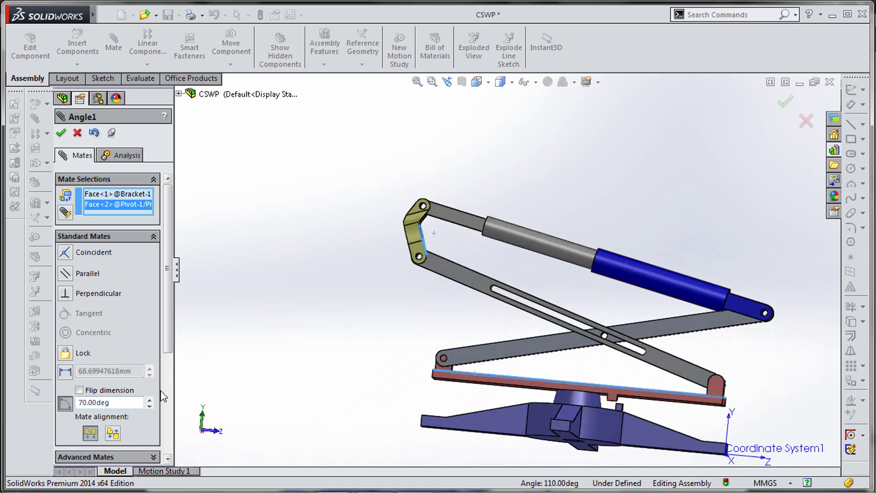
{"action": "left_click", "coordinate": [114, 432]}
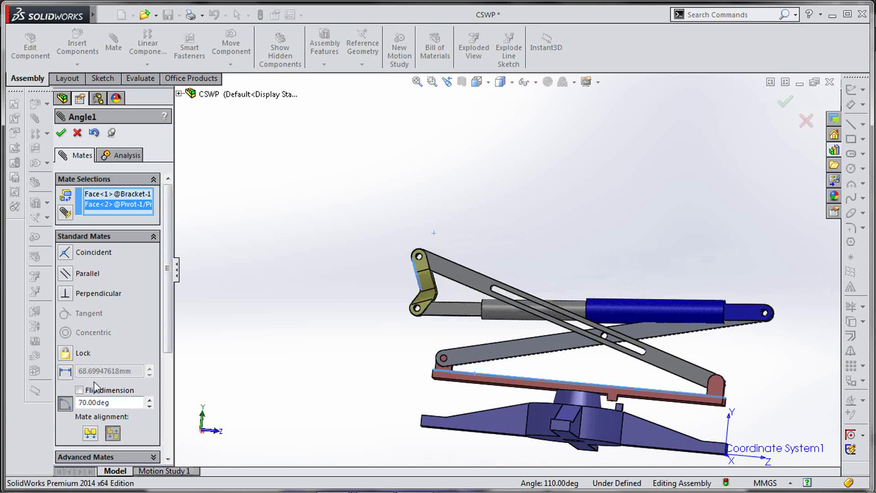
{"action": "left_click", "coordinate": [80, 391]}
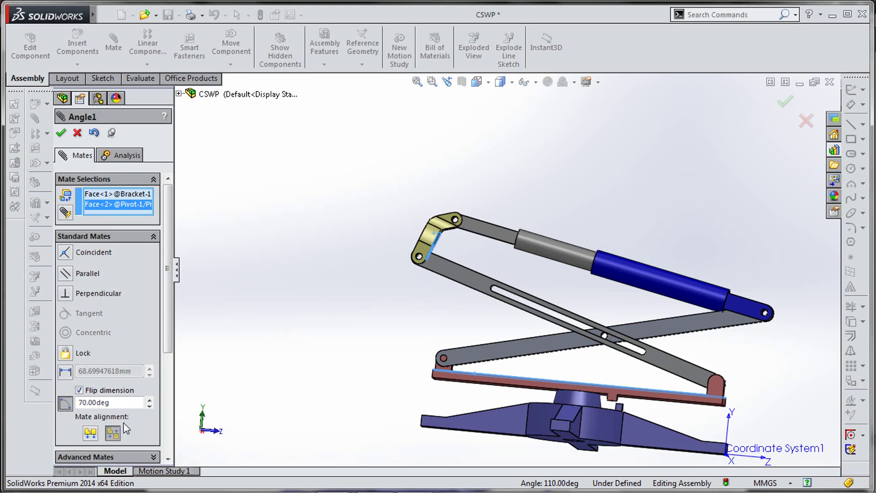
{"action": "left_click", "coordinate": [62, 137]}
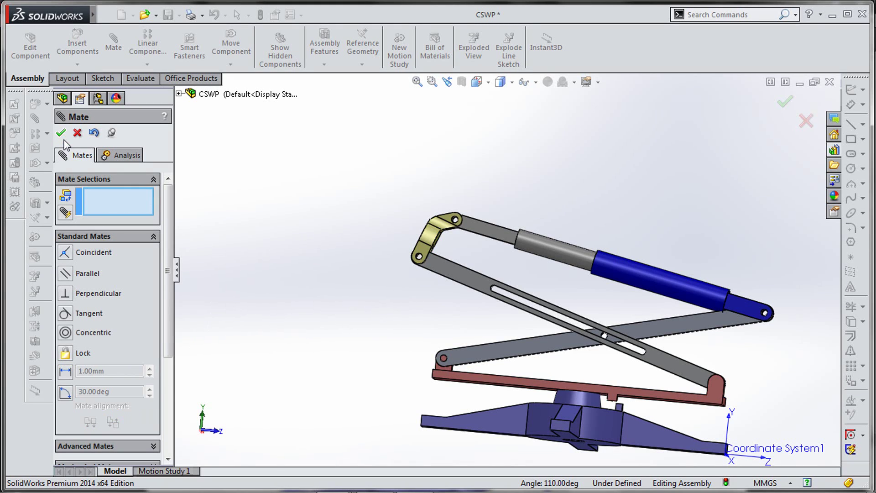
{"action": "left_click", "coordinate": [784, 106]}
Swing the linkage slightly upward to try out its remaining motion
{"action": "middle_click_drag", "start_coordinate": [740, 182], "coordinate": [544, 223]}
{"action": "left_click_drag", "start_coordinate": [525, 233], "coordinate": [520, 179]}
{"action": "left_click", "coordinate": [575, 167]}
{"action": "middle_click_drag", "start_coordinate": [601, 199], "coordinate": [630, 202]}
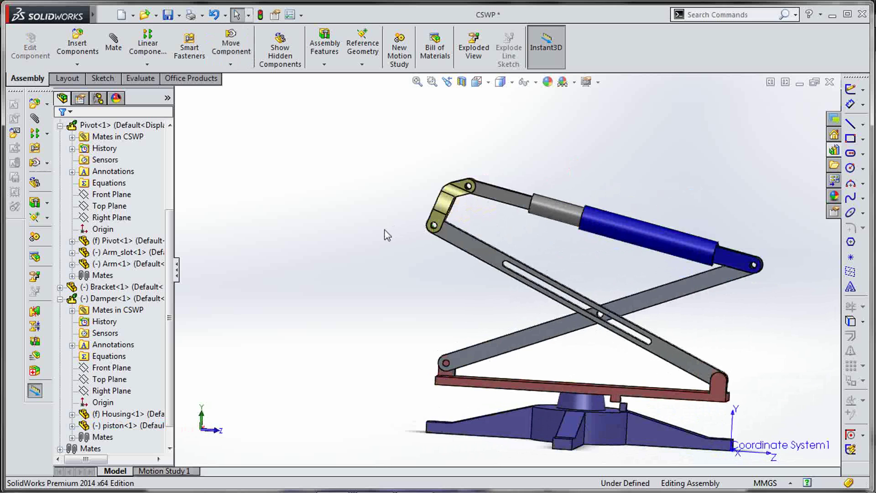
{"action": "key", "text": "s"}
{"action": "left_click", "coordinate": [444, 241]}
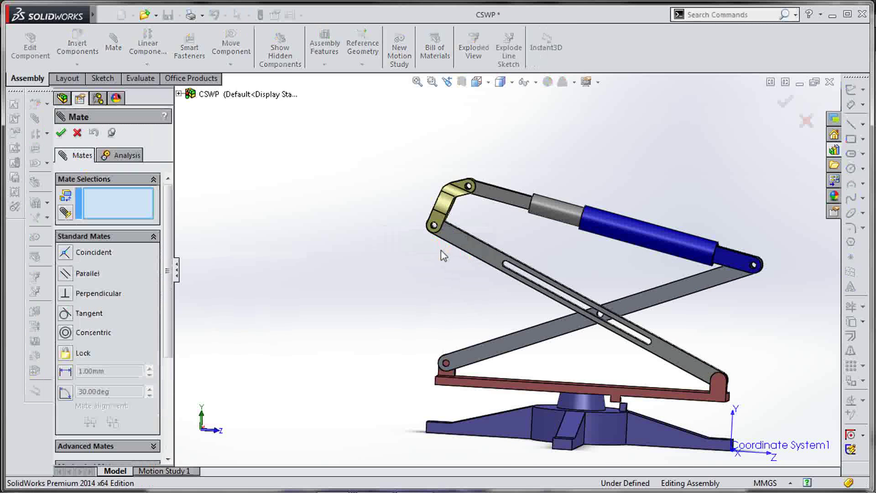
{"action": "left_click", "coordinate": [77, 132]}
Create a section view of the assembly through the Right Plane to expose the inside of the Damper
{"action": "middle_click_drag", "start_coordinate": [426, 209], "coordinate": [577, 308]}
{"action": "scroll", "coordinate": [577, 308], "scroll_direction": "up", "scroll_amount": 2}
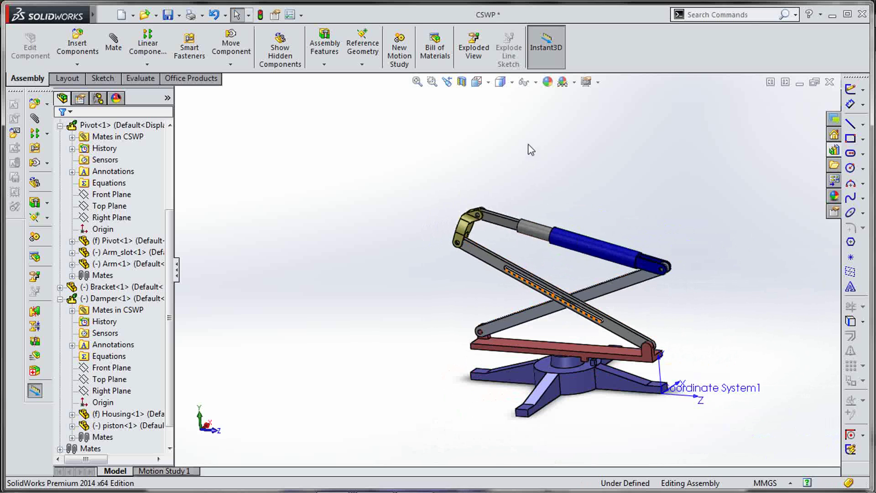
{"action": "left_click", "coordinate": [462, 82]}
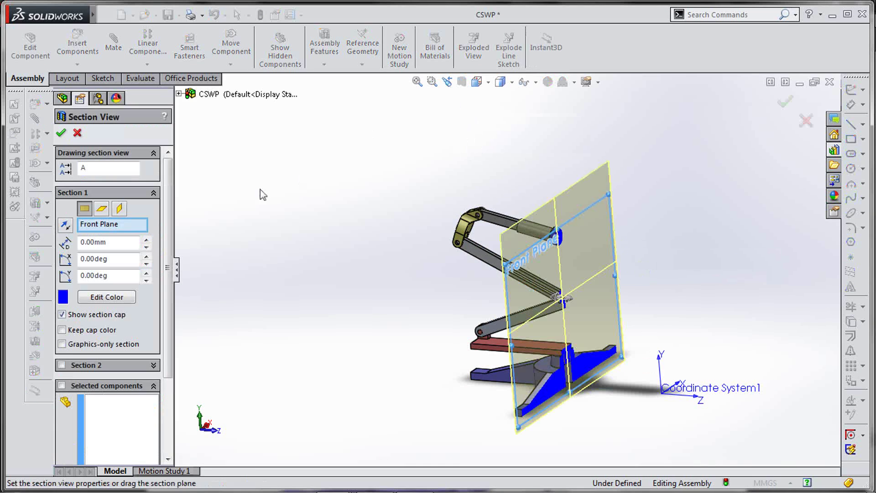
{"action": "left_click", "coordinate": [119, 209]}
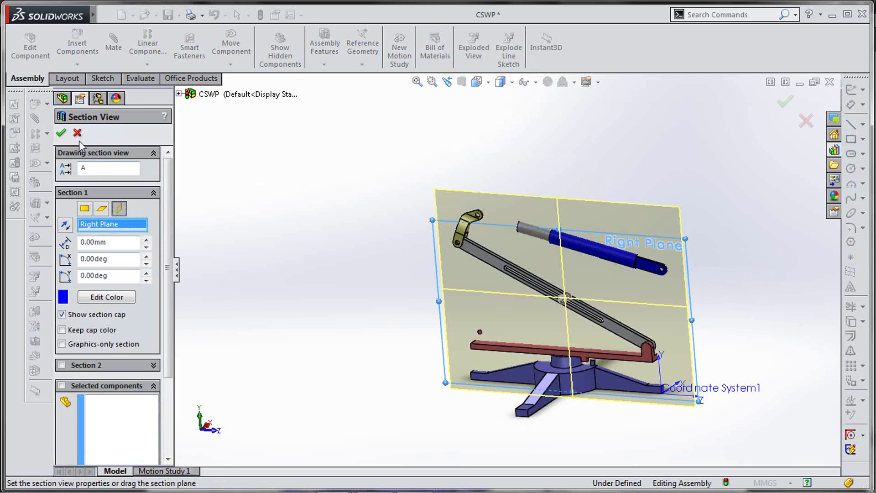
{"action": "left_click", "coordinate": [61, 133]}
Try to mate the piston's inner end face to the Housing's bore end face from the top-level assembly
{"action": "middle_click_drag", "start_coordinate": [383, 286], "coordinate": [528, 323]}
{"action": "scroll", "coordinate": [520, 283], "scroll_direction": "down", "scroll_amount": 6}
{"action": "scroll", "coordinate": [551, 270], "scroll_direction": "down", "scroll_amount": 3}
{"action": "key", "text": "s"}
{"action": "left_click", "coordinate": [582, 352]}
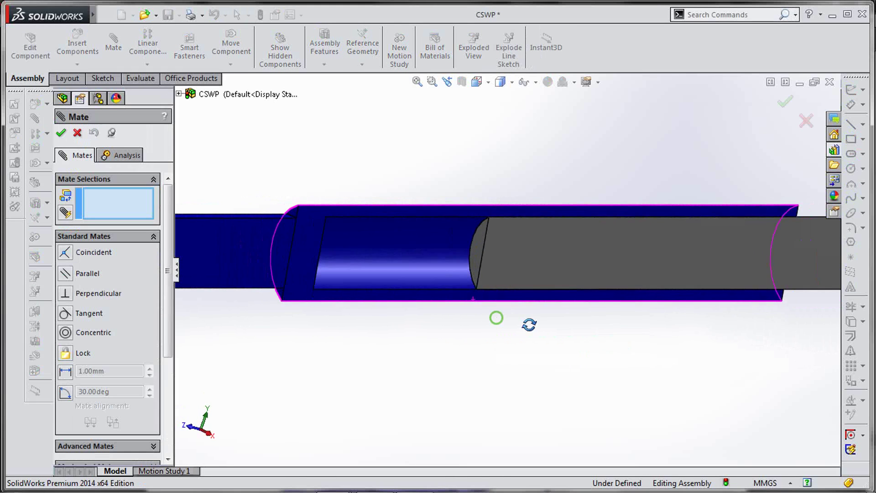
{"action": "left_click", "coordinate": [478, 251]}
{"action": "middle_click_drag", "start_coordinate": [480, 254], "coordinate": [310, 248]}
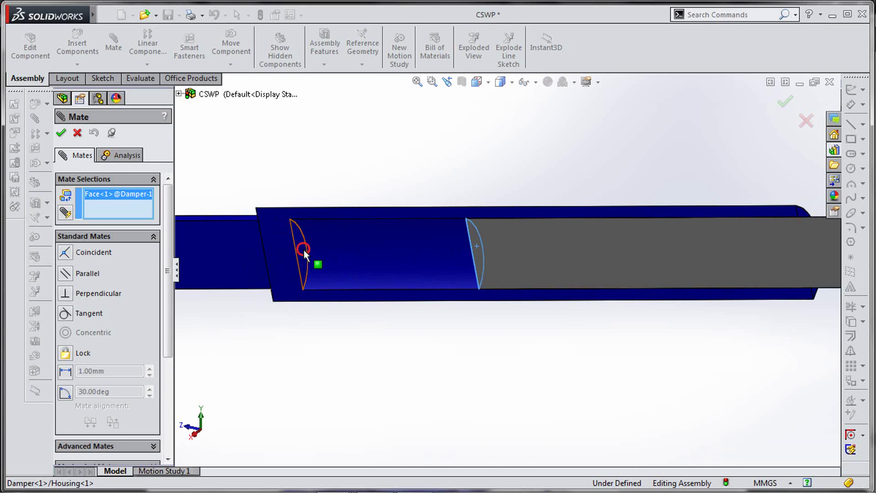
{"action": "middle_click_drag", "start_coordinate": [311, 269], "coordinate": [305, 253]}
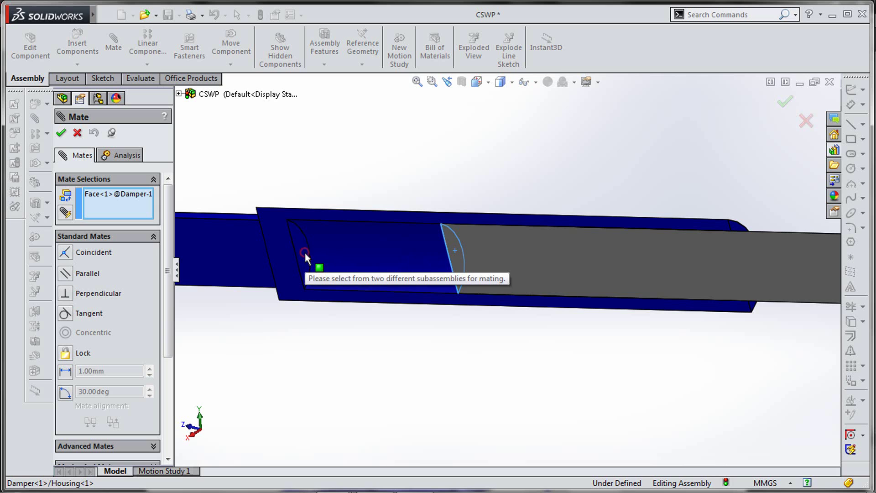
{"action": "scroll", "coordinate": [360, 355], "scroll_direction": "up", "scroll_amount": 3}
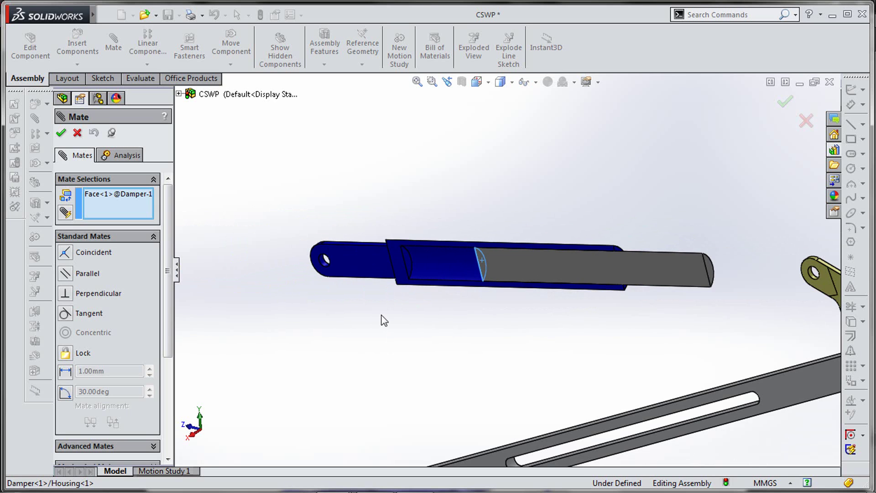
{"action": "left_click", "coordinate": [78, 132]}
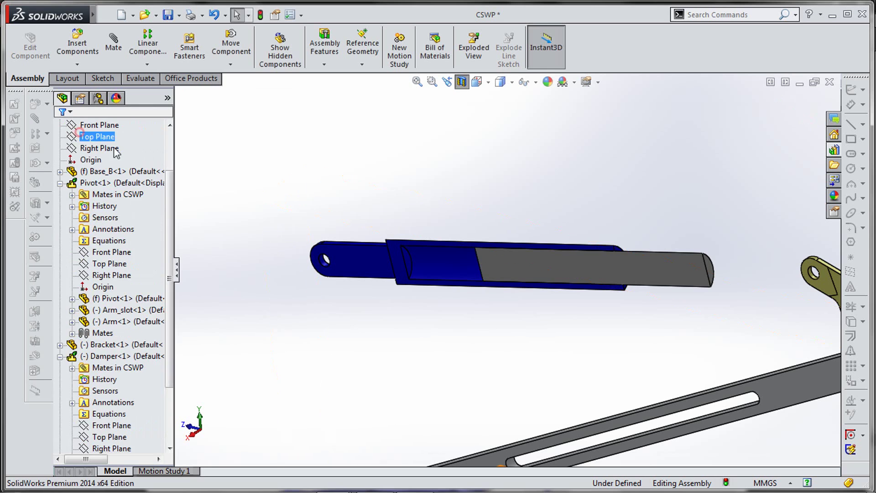
Collapse the Pivot subassembly in the feature tree and edit the Damper subassembly in place
{"action": "left_click", "coordinate": [60, 183]}
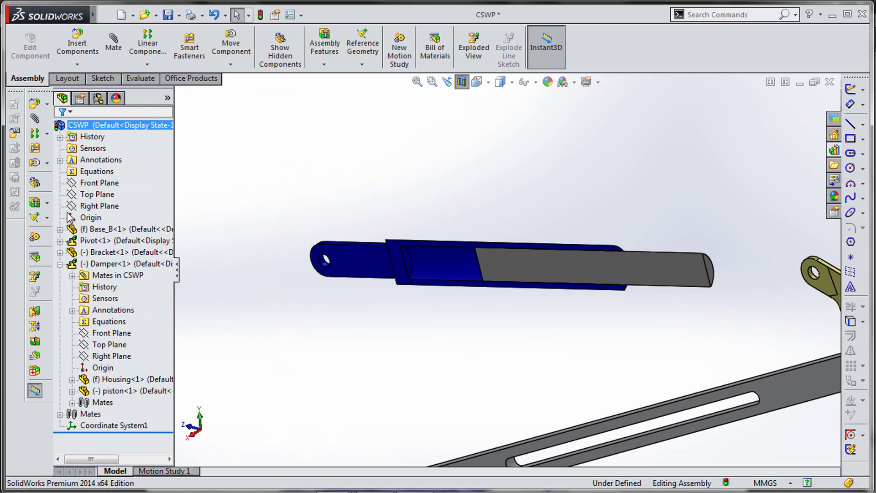
{"action": "right_click", "coordinate": [104, 268]}
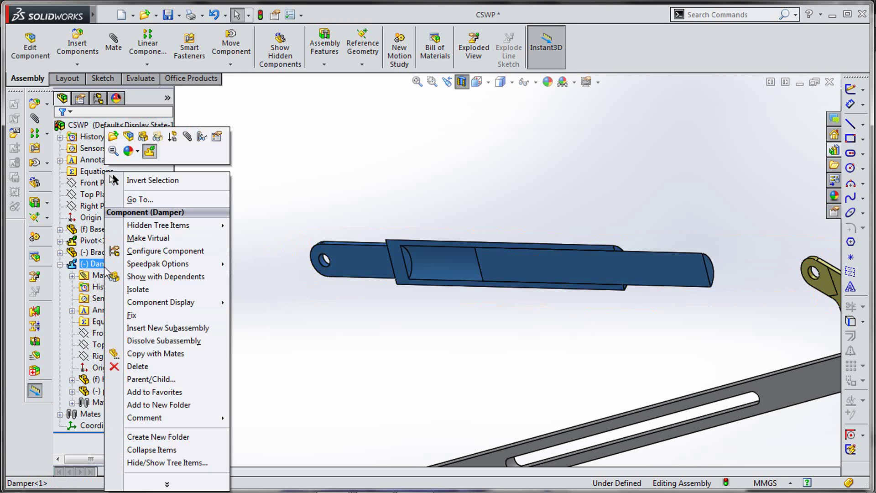
{"action": "left_click", "coordinate": [131, 138]}
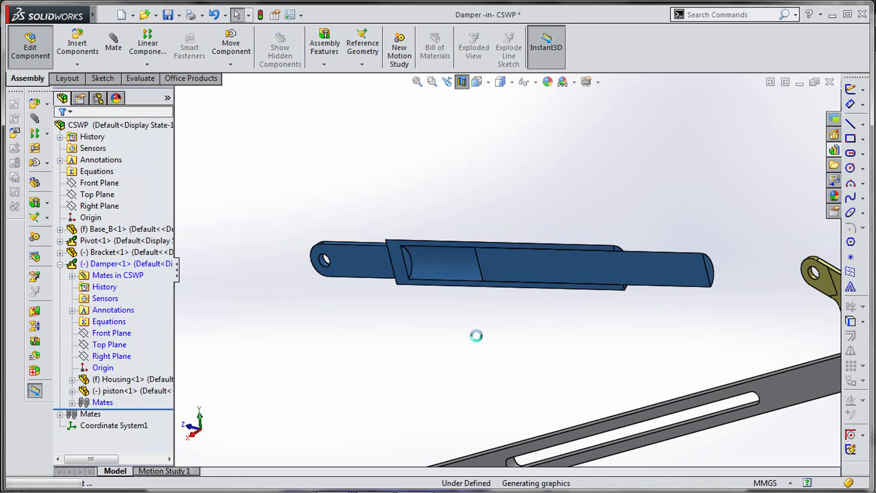
Start a mate between the piston's inner end face and the end face of the Housing's bore
{"action": "scroll", "coordinate": [456, 289], "scroll_direction": "down", "scroll_amount": 3}
{"action": "scroll", "coordinate": [456, 289], "scroll_direction": "down", "scroll_amount": 3}
{"action": "middle_click_drag", "start_coordinate": [454, 296], "coordinate": [487, 294]}
{"action": "key", "text": "s"}
{"action": "left_click", "coordinate": [541, 302]}
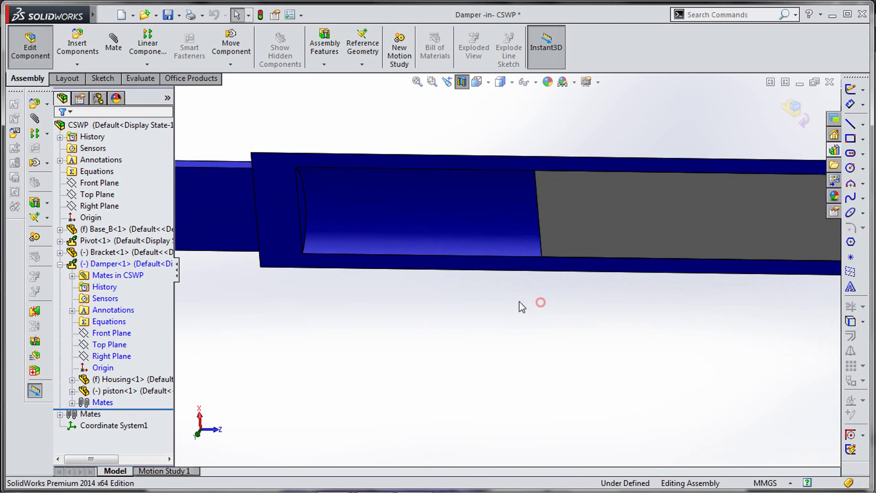
{"action": "middle_click_drag", "start_coordinate": [556, 290], "coordinate": [575, 278]}
{"action": "left_click", "coordinate": [547, 237]}
{"action": "middle_click_drag", "start_coordinate": [547, 237], "coordinate": [439, 251]}
{"action": "left_click", "coordinate": [397, 191]}
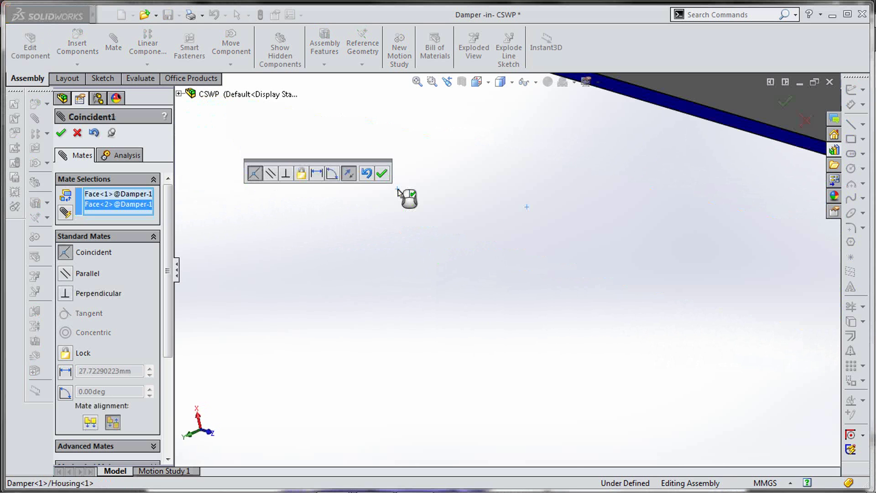
{"action": "scroll", "coordinate": [502, 200], "scroll_direction": "up", "scroll_amount": 6}
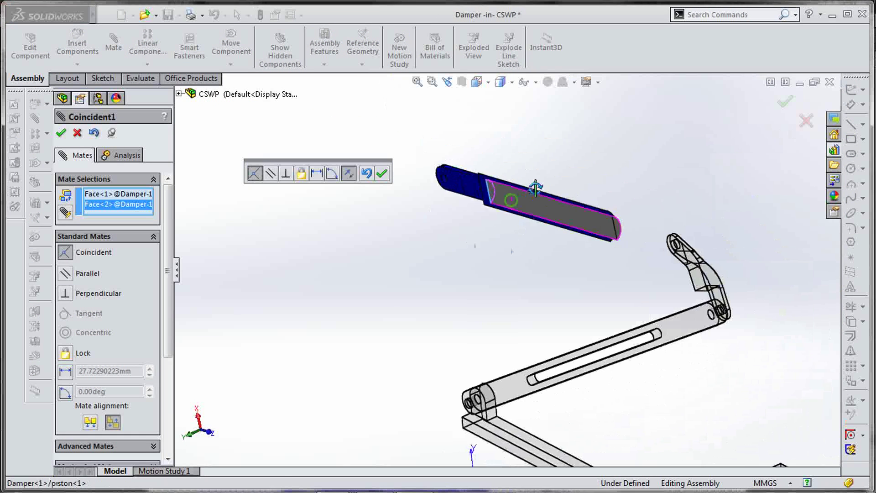
{"action": "scroll", "coordinate": [538, 192], "scroll_direction": "down", "scroll_amount": 5}
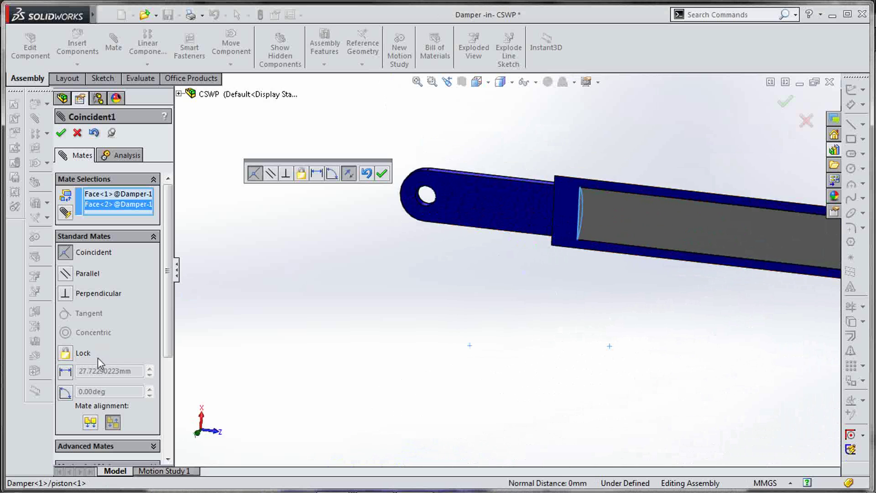
Make the piston-to-Housing mate a distance mate of 10 mm and accept it
{"action": "left_click", "coordinate": [64, 372]}
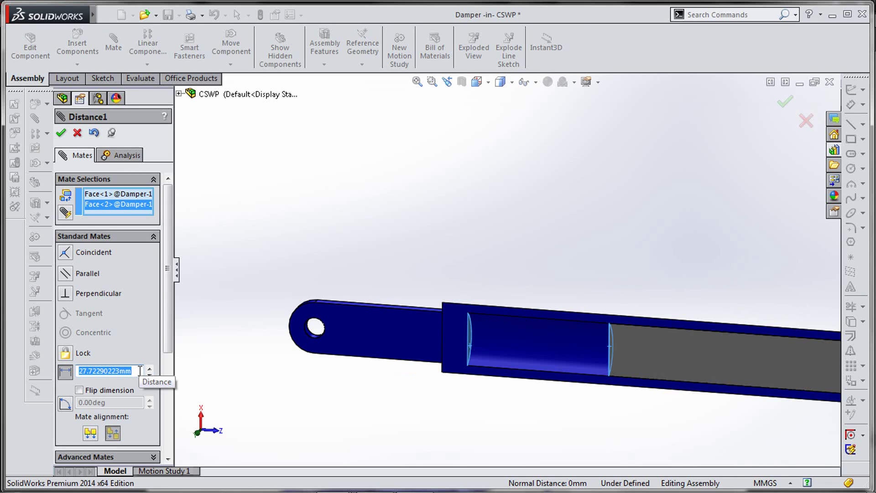
{"action": "type", "text": "10"}
{"action": "key", "text": "Return"}
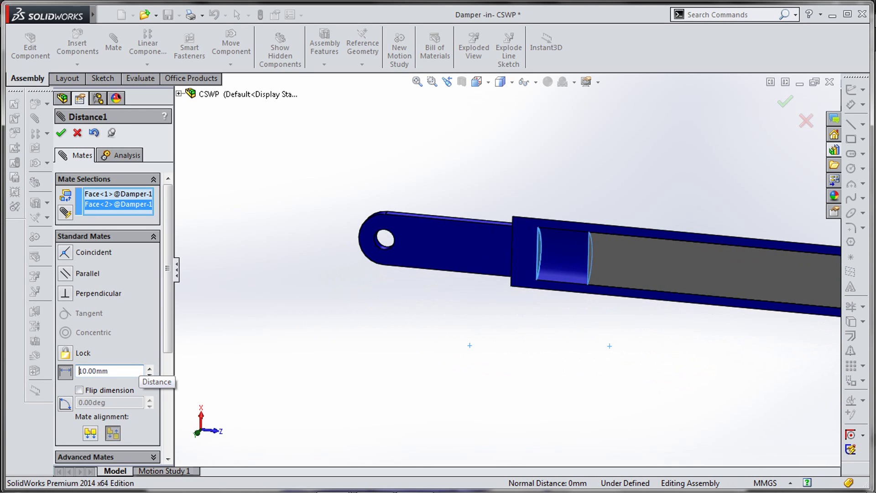
{"action": "left_click", "coordinate": [785, 103]}
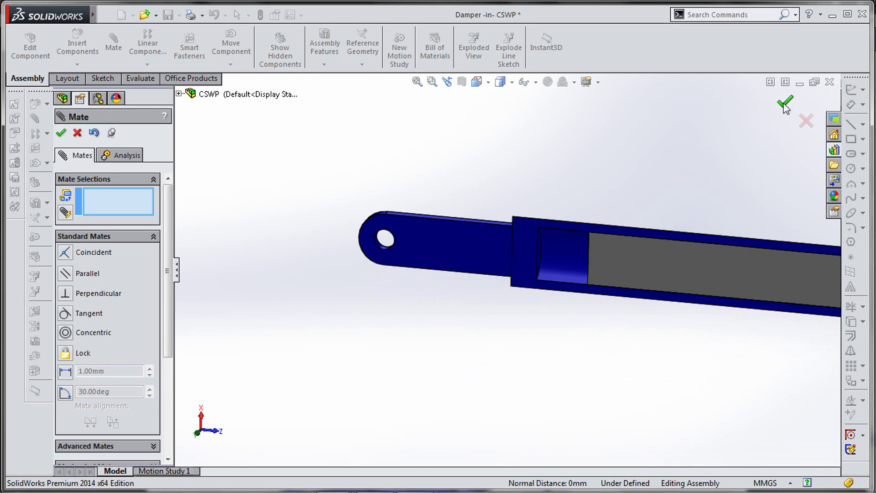
{"action": "left_click", "coordinate": [783, 103]}
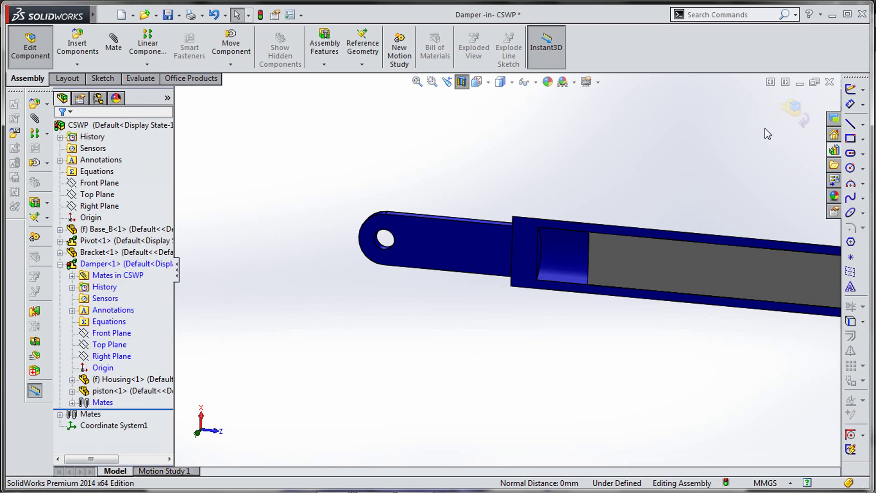
Finish editing the Damper subassembly and return to the top-level assembly
{"action": "scroll", "coordinate": [697, 179], "scroll_direction": "up", "scroll_amount": 5}
{"action": "scroll", "coordinate": [746, 157], "scroll_direction": "up", "scroll_amount": 1}
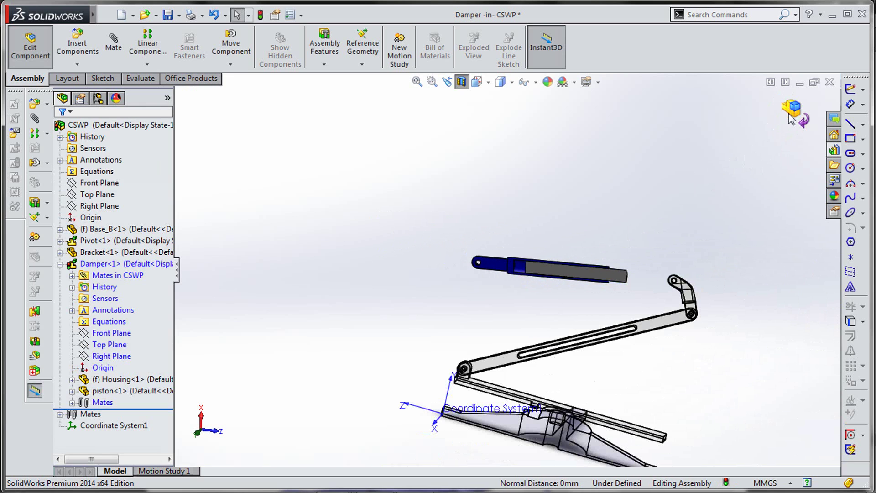
{"action": "left_click", "coordinate": [791, 116]}
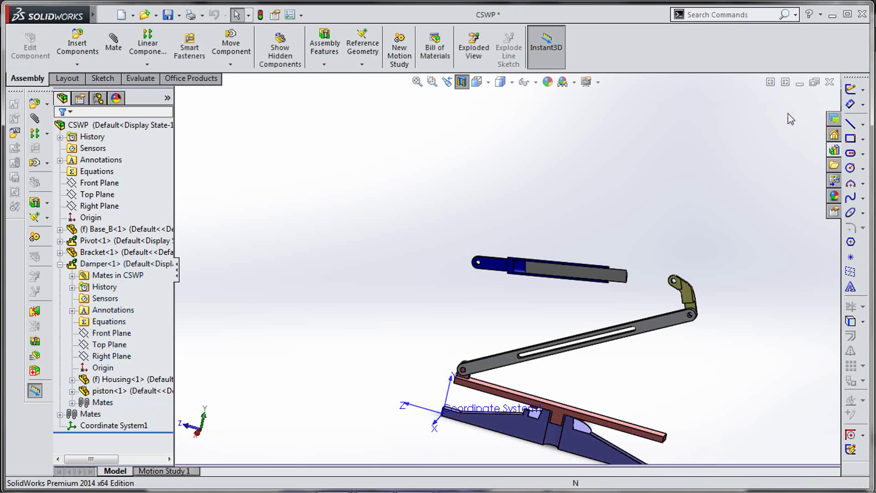
Turn off the section view and collapse all items in the feature tree, with the whole assembly fitted in view
{"action": "middle_click_drag", "start_coordinate": [658, 189], "coordinate": [561, 215]}
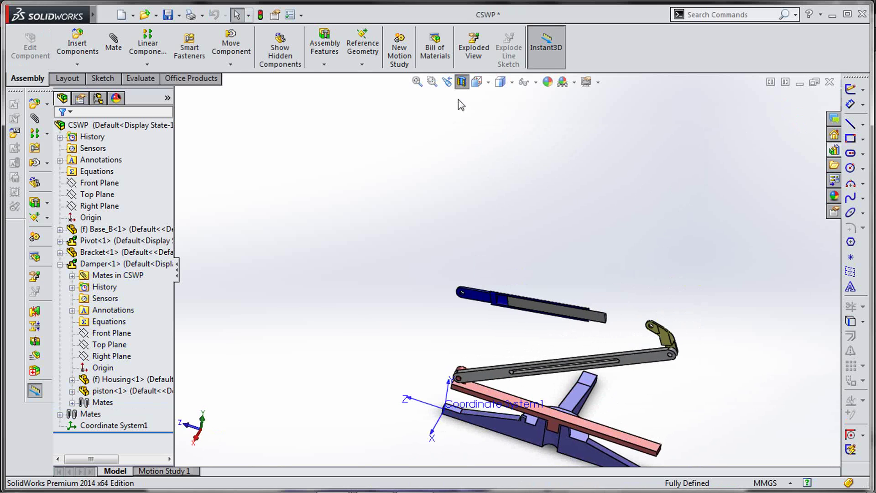
{"action": "middle_click_drag", "start_coordinate": [536, 261], "coordinate": [388, 345]}
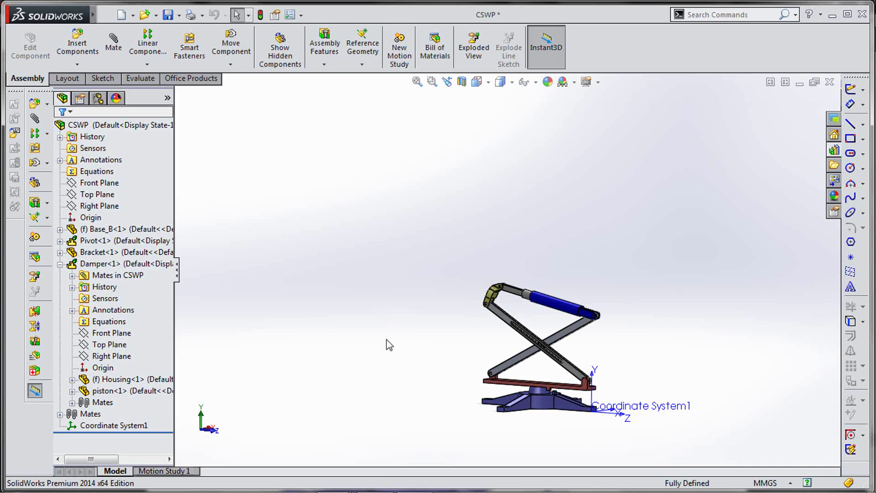
{"action": "key", "text": "shift+c"}
{"action": "key", "text": "f"}
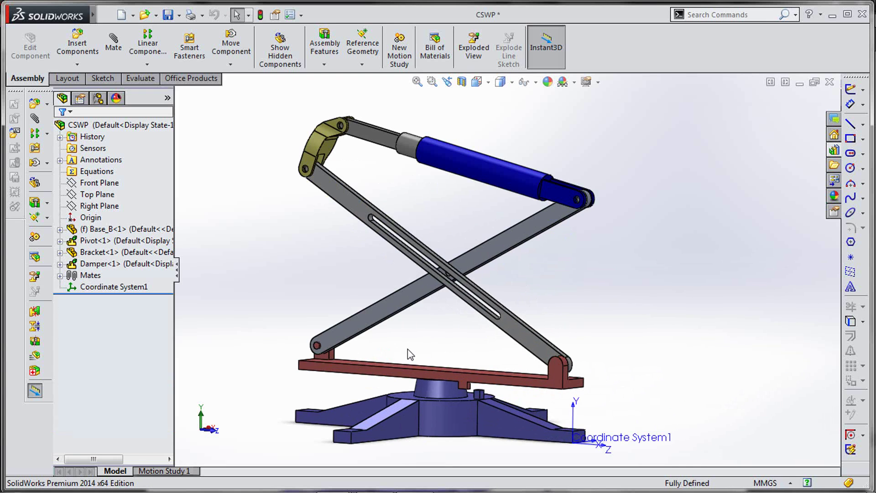
{"action": "middle_click_drag", "start_coordinate": [530, 360], "coordinate": [485, 365]}
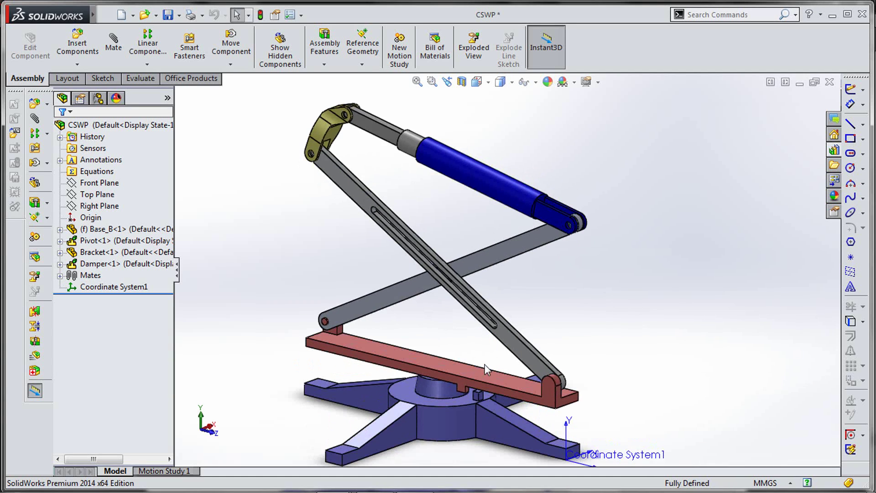
Evaluate the assembly's mass properties relative to Coordinate System1, read the center of mass, and close the results
{"action": "left_click", "coordinate": [141, 80]}
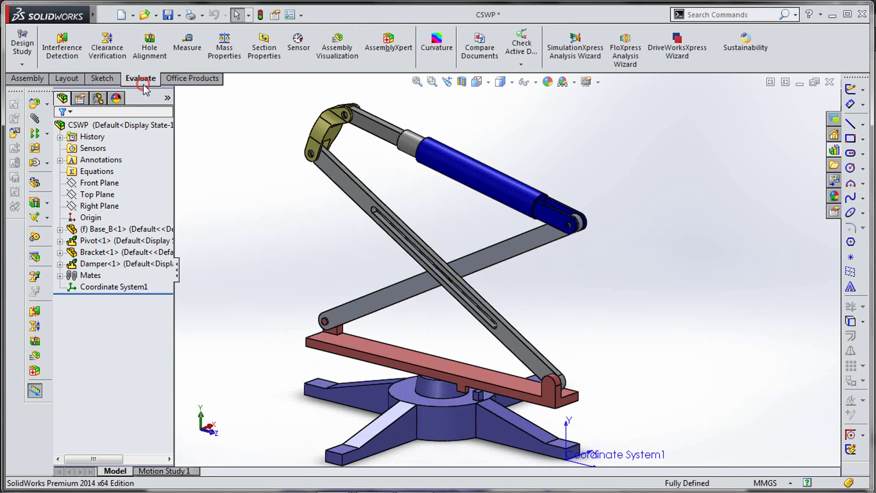
{"action": "left_click", "coordinate": [219, 54]}
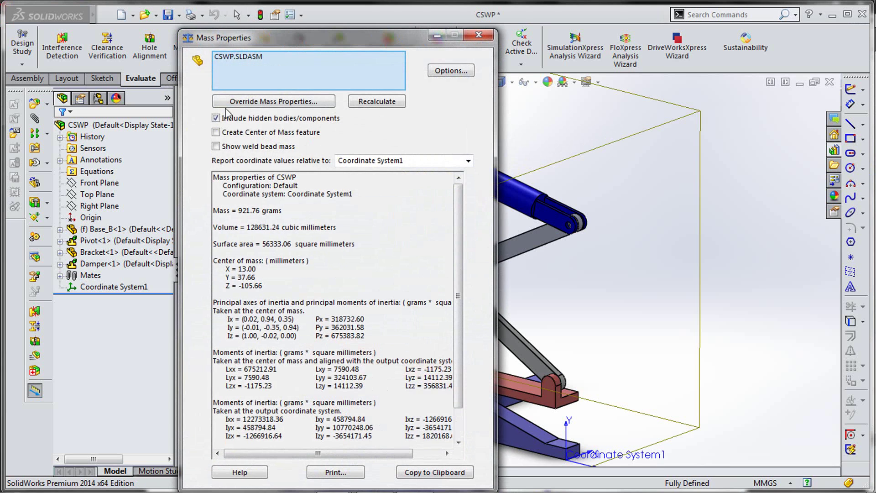
{"action": "left_click_drag", "start_coordinate": [215, 261], "coordinate": [268, 283]}
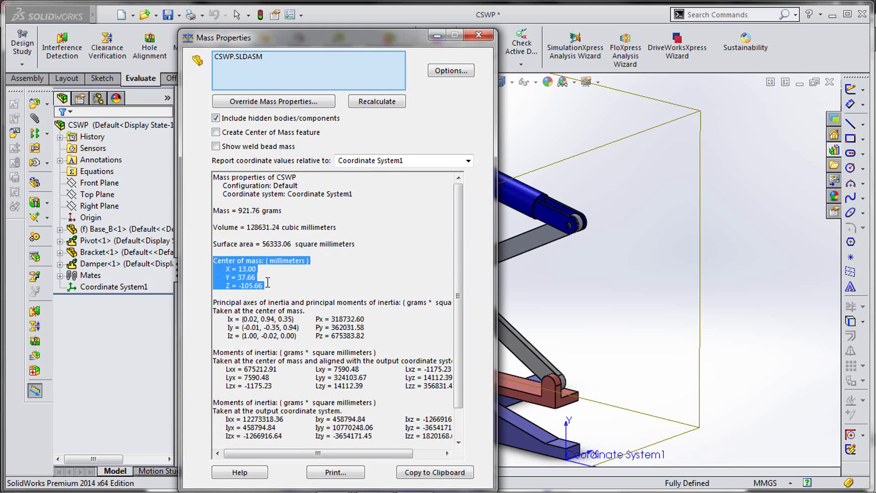
{"action": "left_click", "coordinate": [267, 282]}
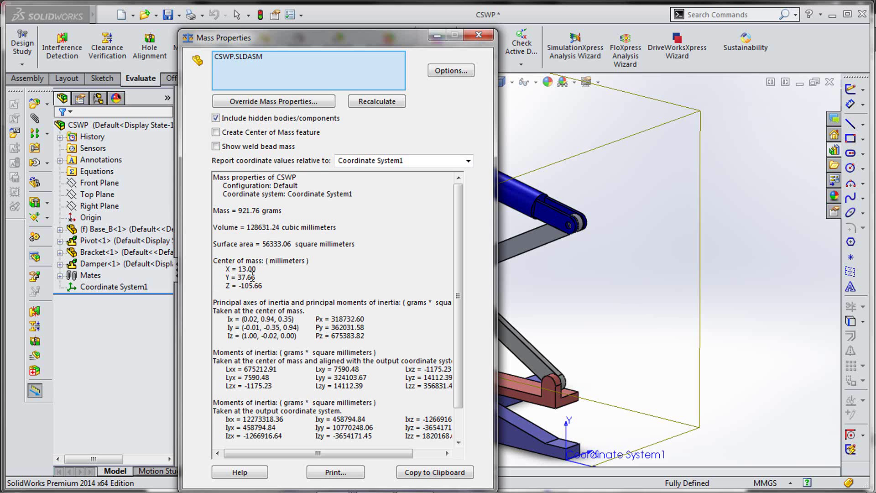
{"action": "left_click", "coordinate": [474, 40]}
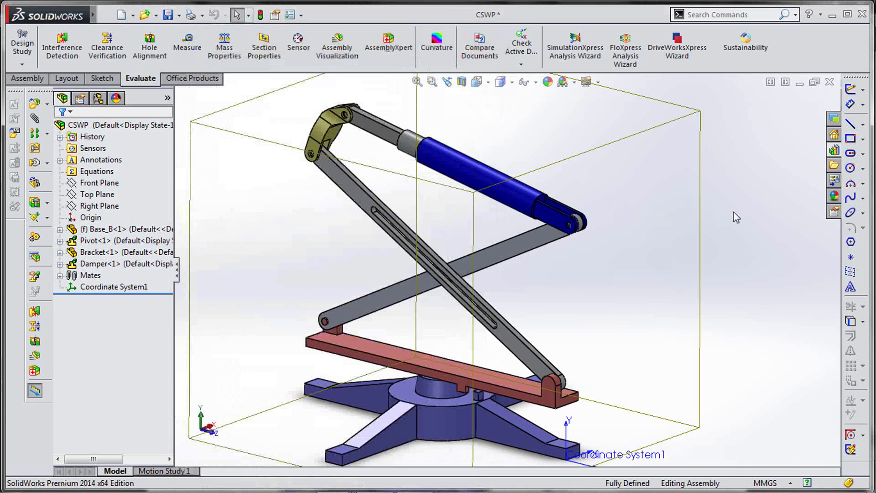
Switch to the CSWP Sample Exam Segment 3 PDF in Adobe Reader and review its questions from Question 10 back to the first page
{"action": "key", "text": "alt+Tab"}
{"action": "scroll", "coordinate": [601, 268], "scroll_direction": "down", "scroll_amount": 10}
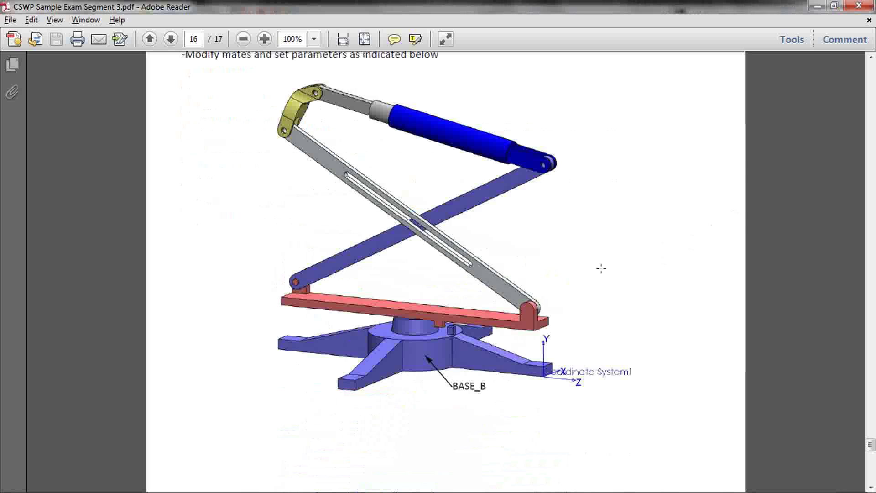
{"action": "scroll", "coordinate": [601, 269], "scroll_direction": "up", "scroll_amount": 5}
{"action": "scroll", "coordinate": [600, 269], "scroll_direction": "up", "scroll_amount": 20}
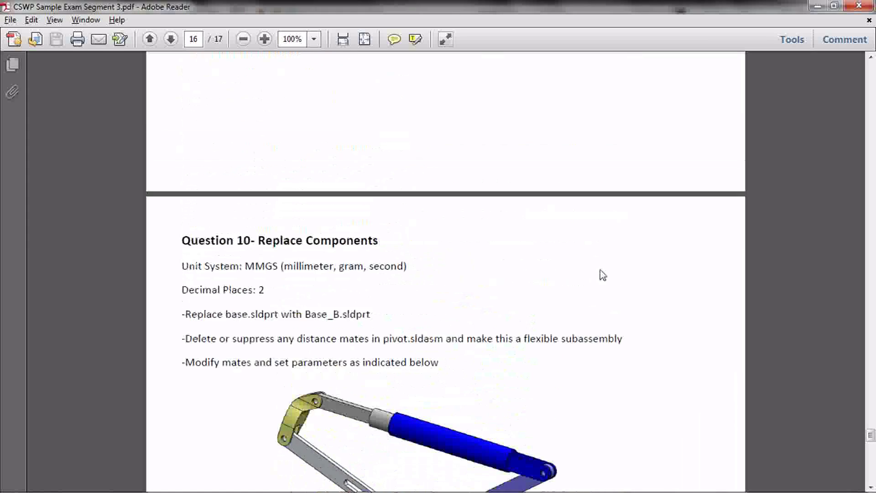
{"action": "scroll", "coordinate": [602, 272], "scroll_direction": "up", "scroll_amount": 20}
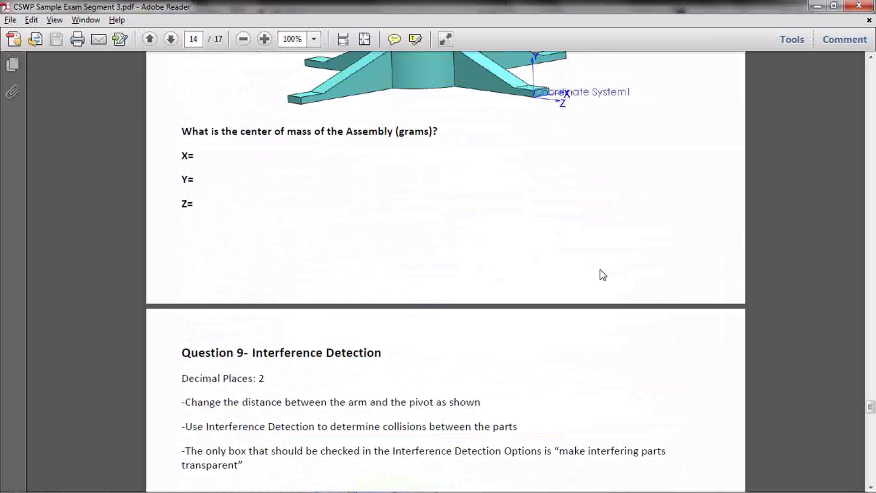
{"action": "scroll", "coordinate": [600, 269], "scroll_direction": "up", "scroll_amount": 14}
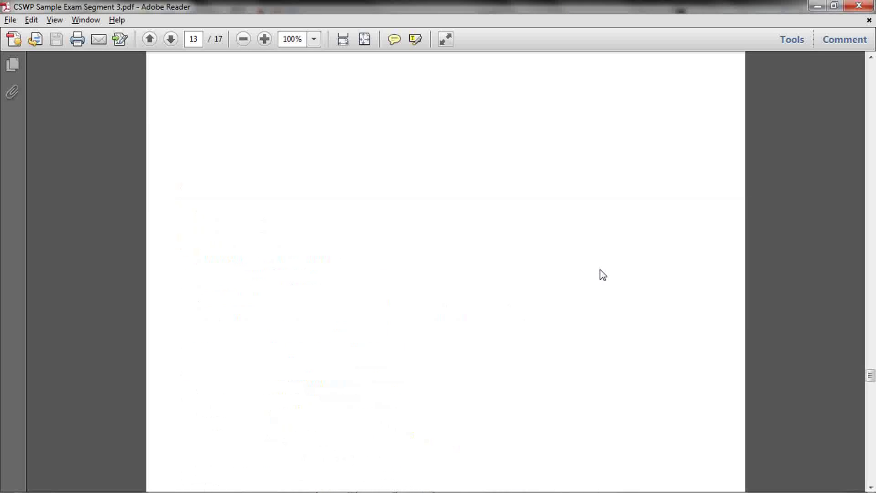
{"action": "scroll", "coordinate": [600, 269], "scroll_direction": "up", "scroll_amount": 20}
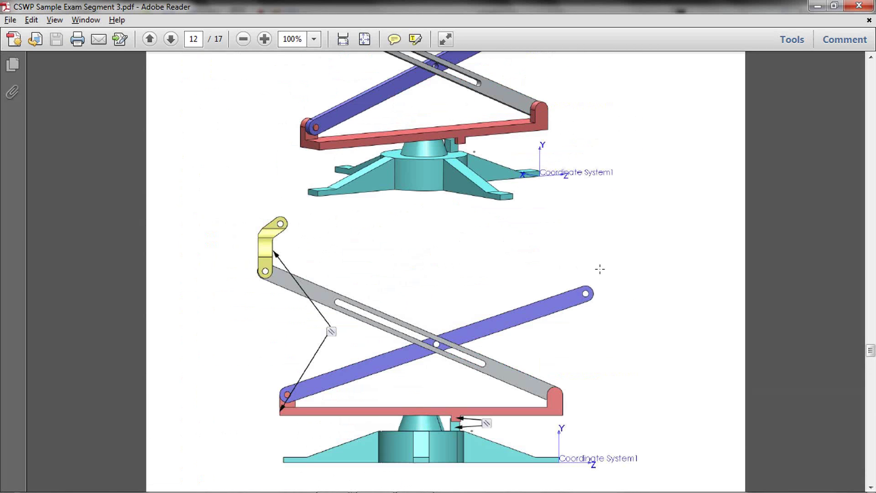
{"action": "mouse_move", "coordinate": [871, 352]}
{"action": "left_mouse_down"}
{"action": "mouse_move", "coordinate": [869, 269]}
{"action": "mouse_move", "coordinate": [869, 292]}
{"action": "mouse_move", "coordinate": [856, 240]}
{"action": "mouse_move", "coordinate": [853, 121]}
{"action": "left_mouse_up"}
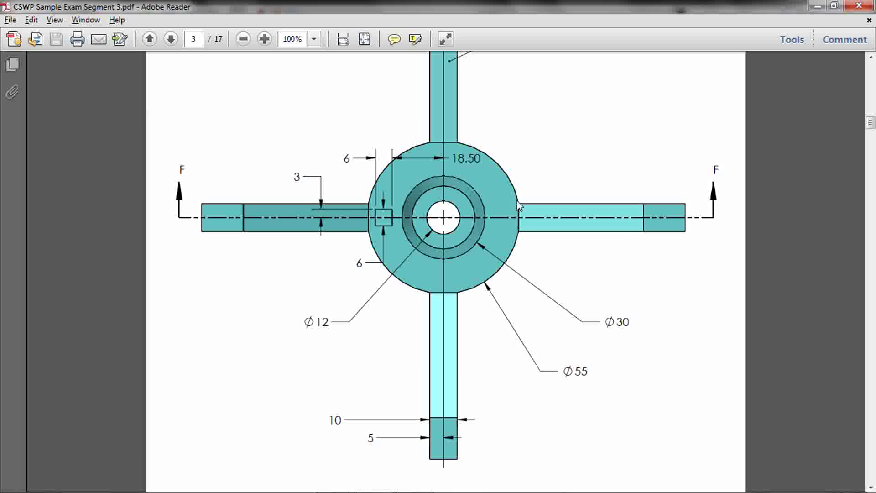
{"action": "left_click_drag", "start_coordinate": [870, 124], "coordinate": [871, 80]}
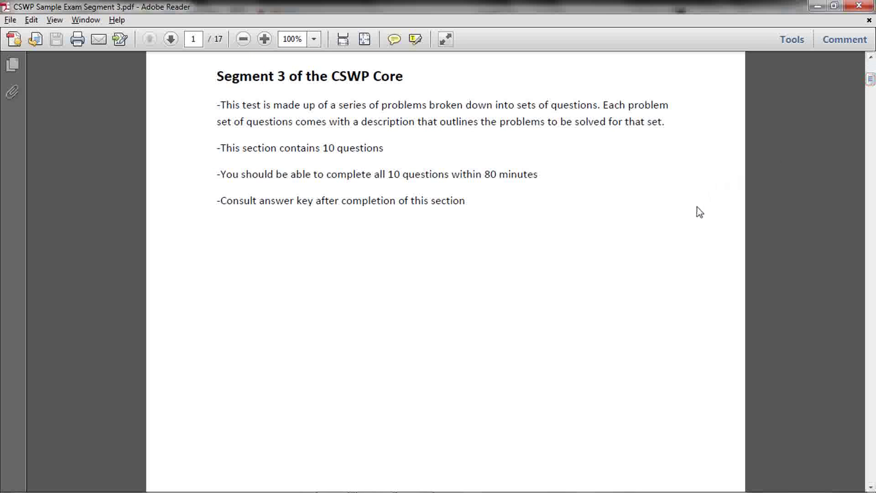